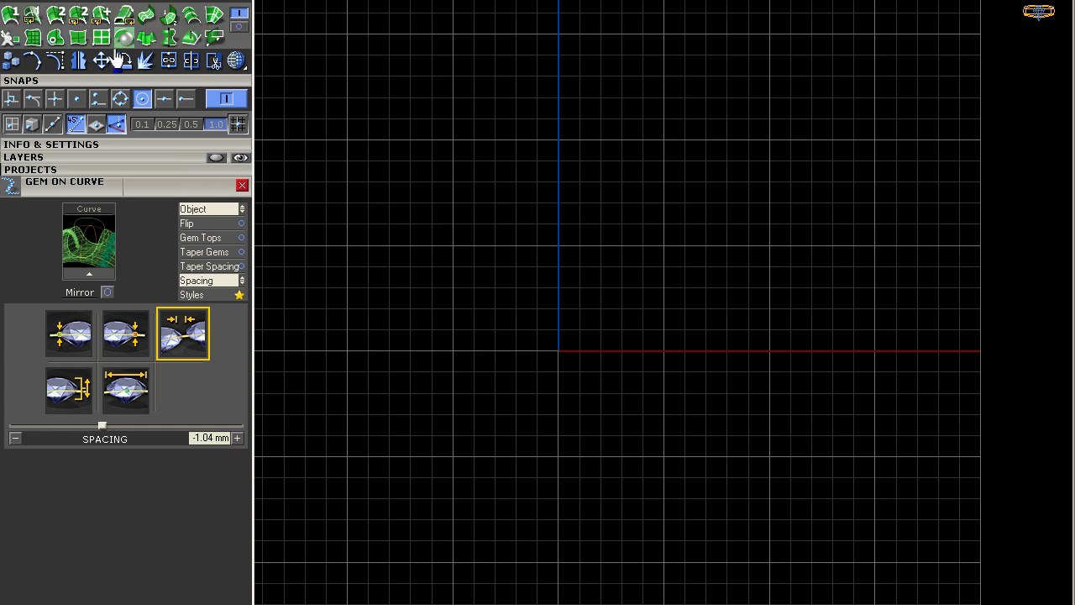
click(116, 1)
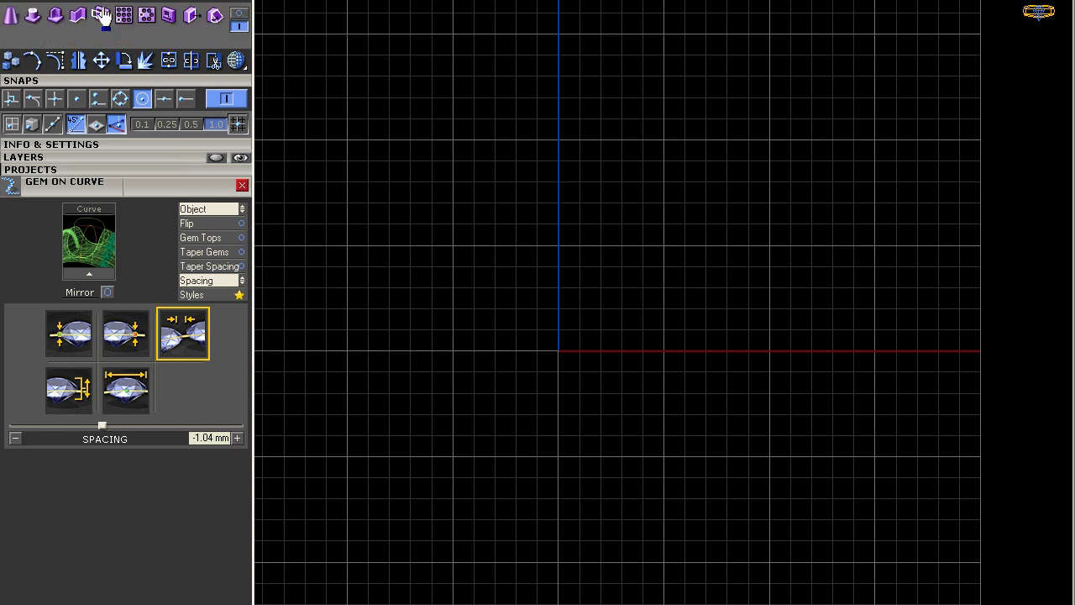
click(237, 14)
click(102, 38)
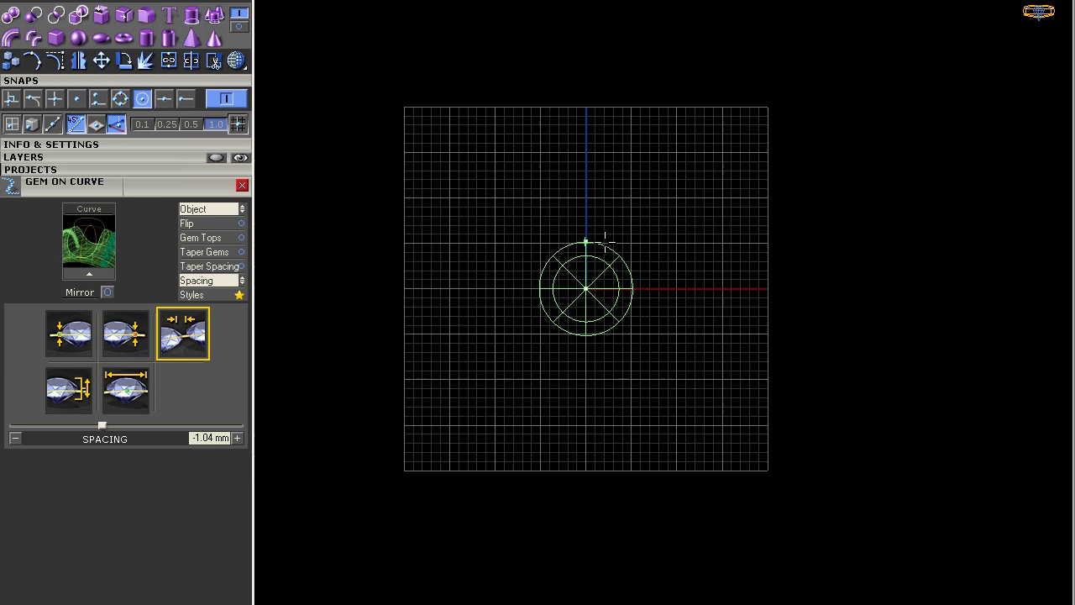
click(845, 152)
right_drag(845, 151, 579, 305)
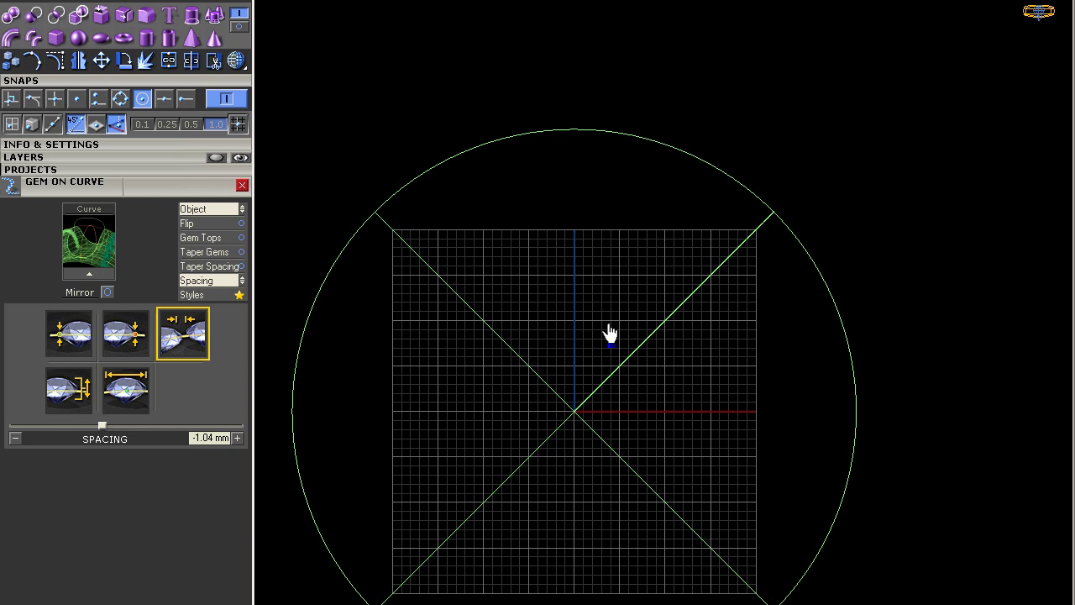
click(492, 335)
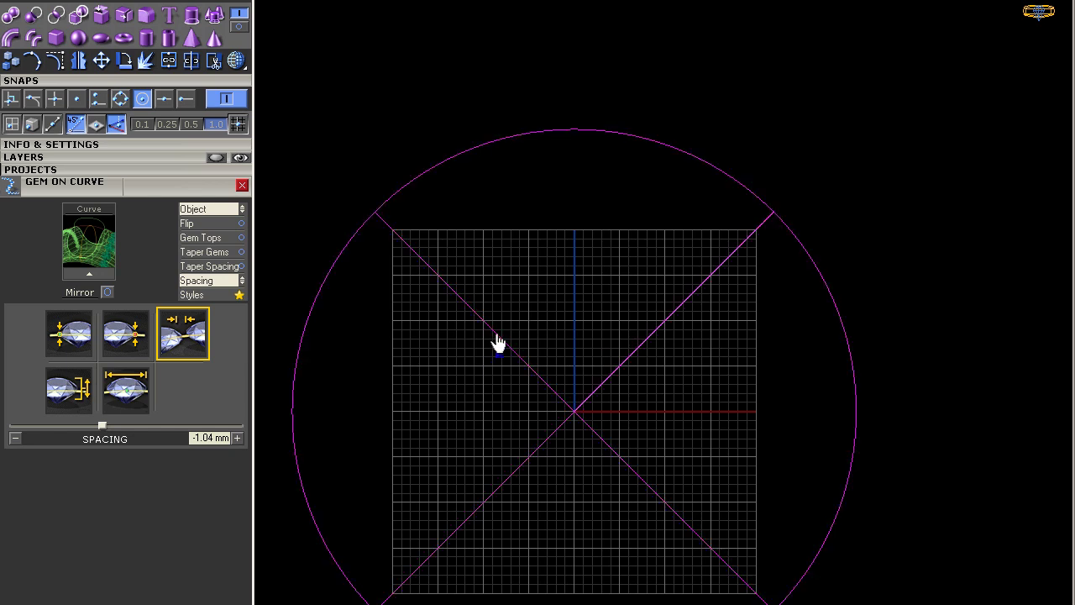
key(Delete)
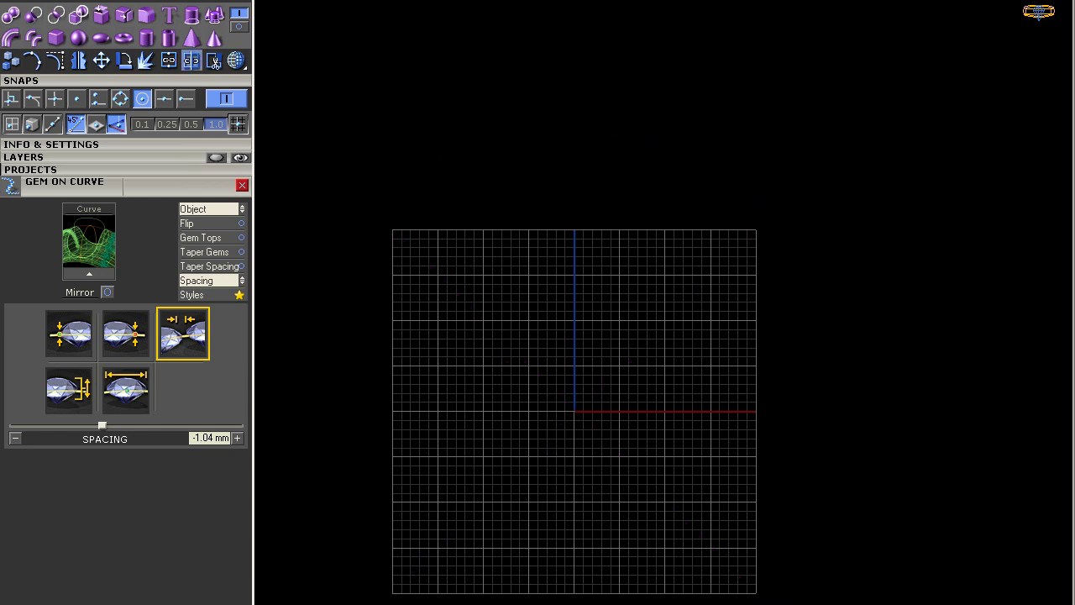
Step: Draw a square centred on the origin, six major grid squares wide
click(68, 1)
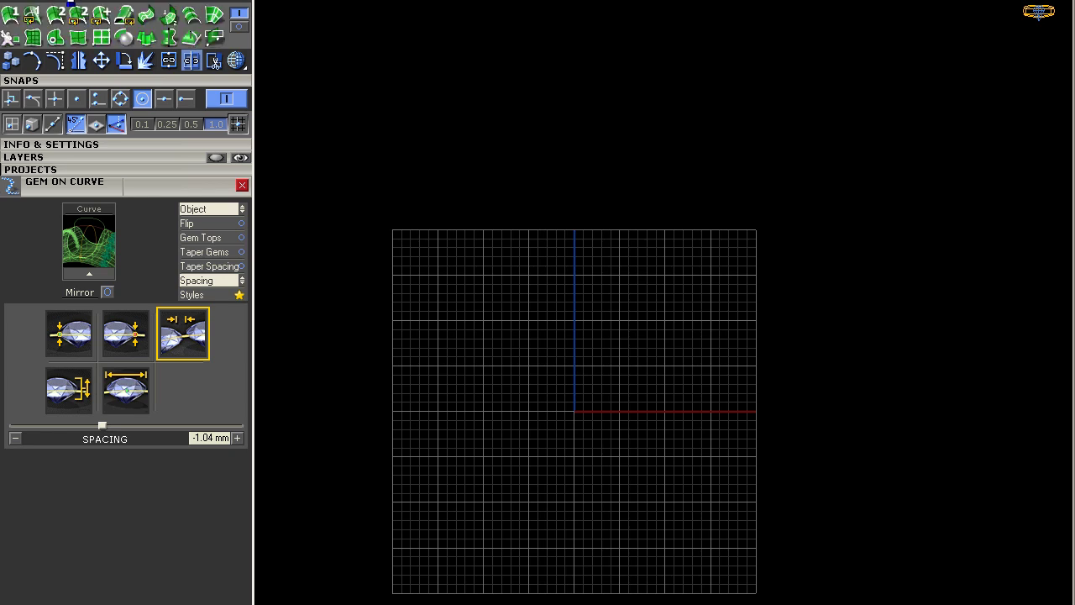
click(31, 3)
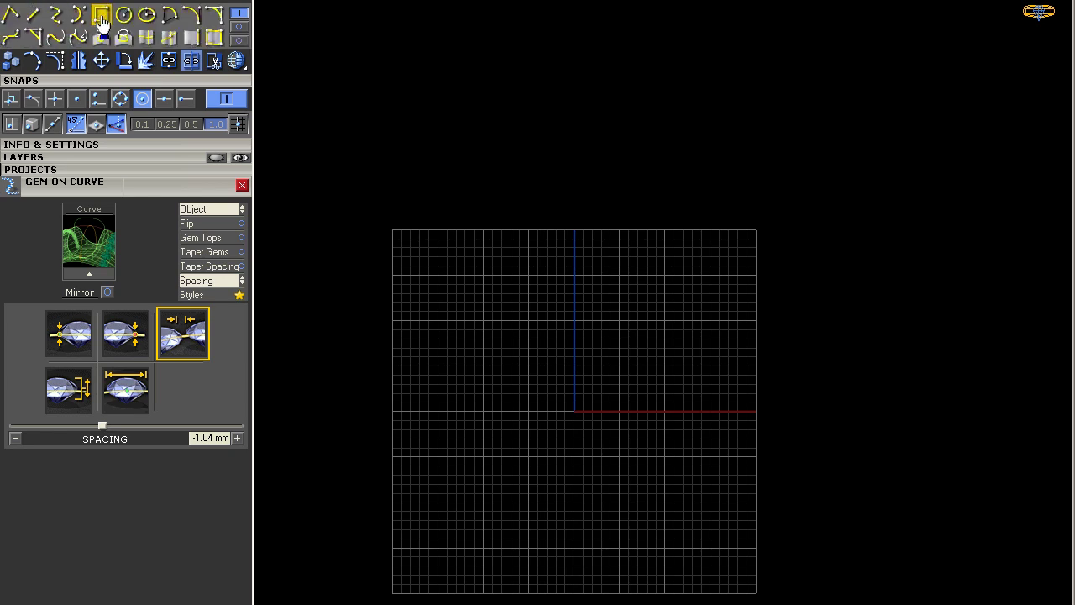
text(0)
key(Return)
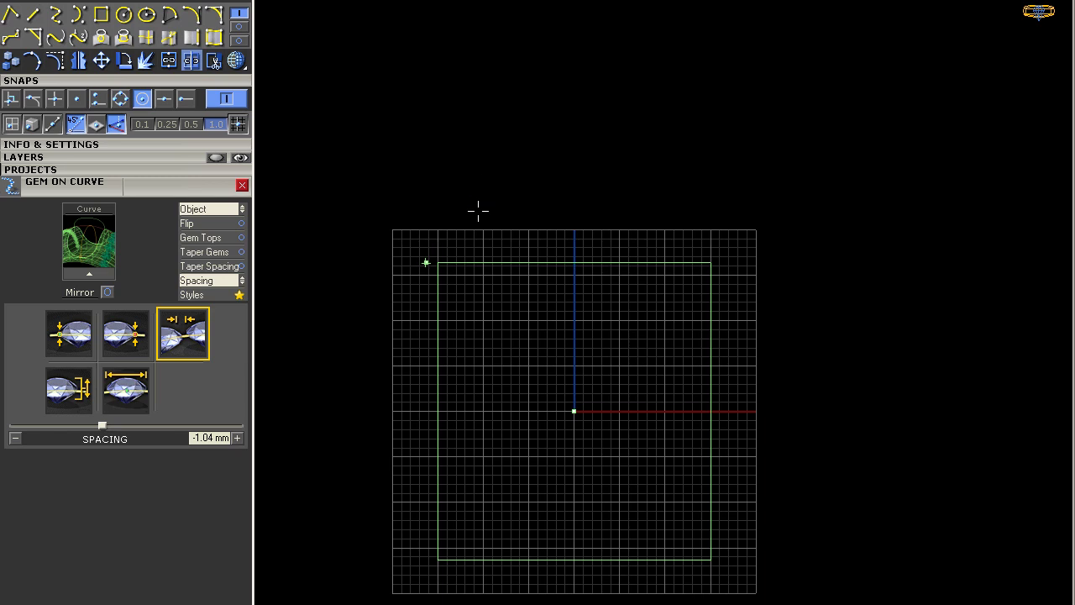
key(Return)
click(491, 308)
right_drag(491, 294, 484, 254)
scroll(484, 260, up, 3)
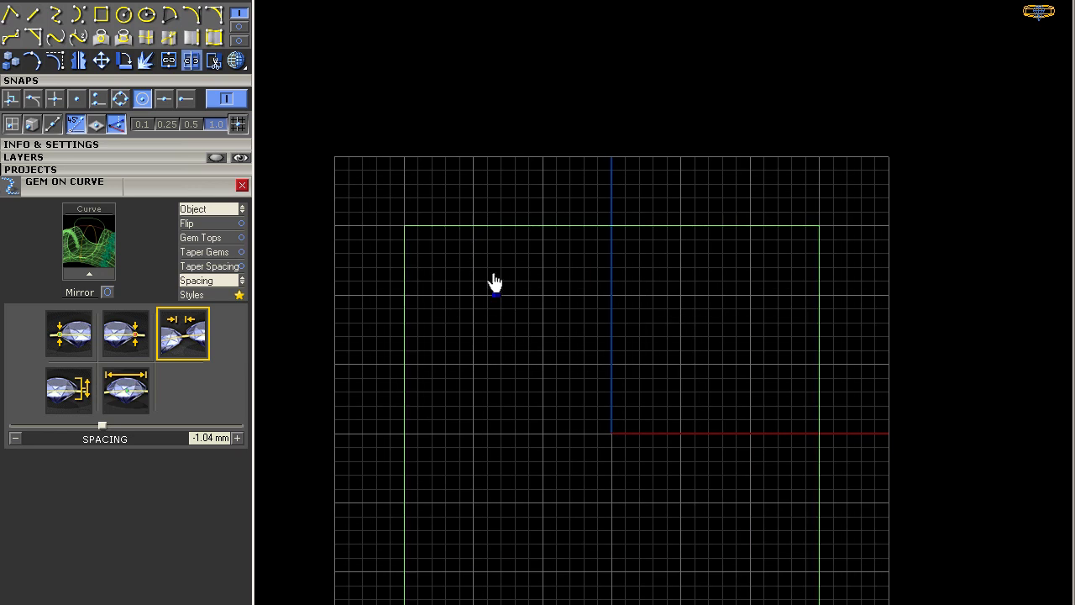
click(124, 14)
click(611, 367)
click(565, 383)
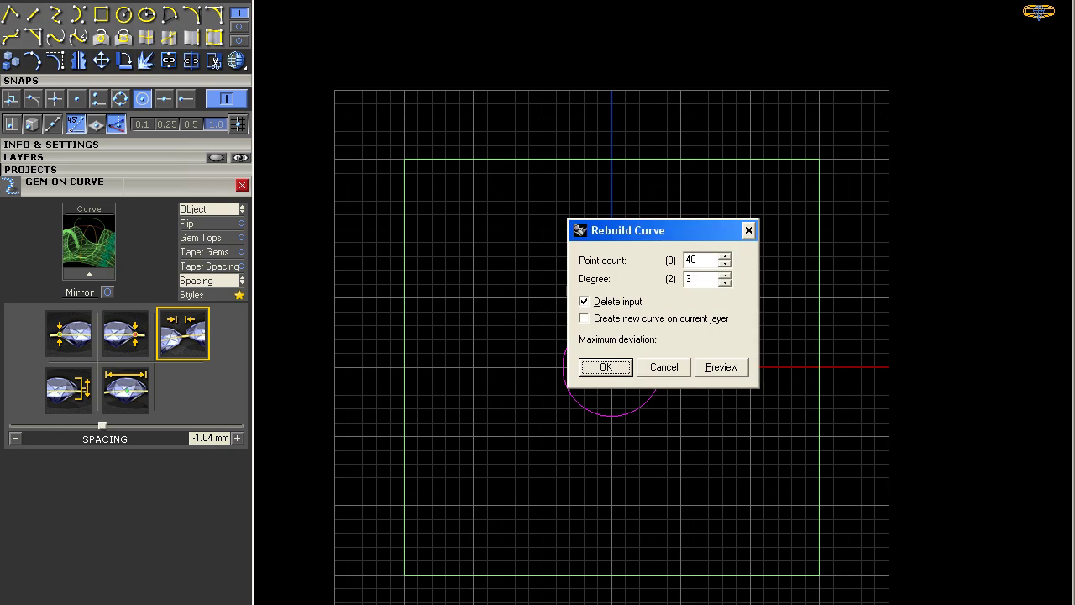
click(671, 366)
key(Delete)
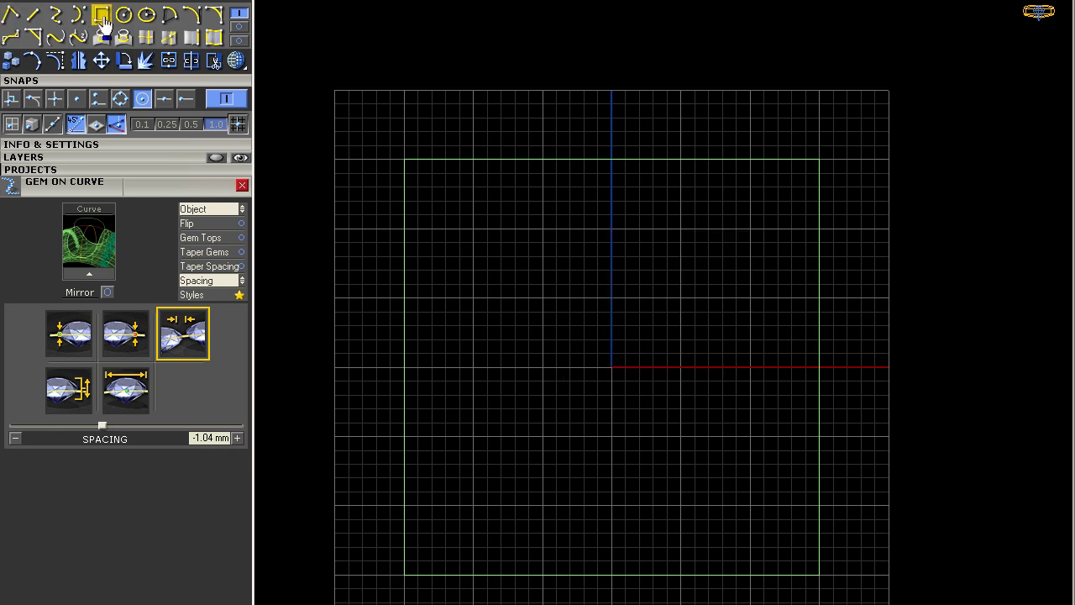
Step: Draw a circle about one major grid square across, centred on the origin, and a 45-degree diagonal line from its centre
click(123, 14)
click(611, 367)
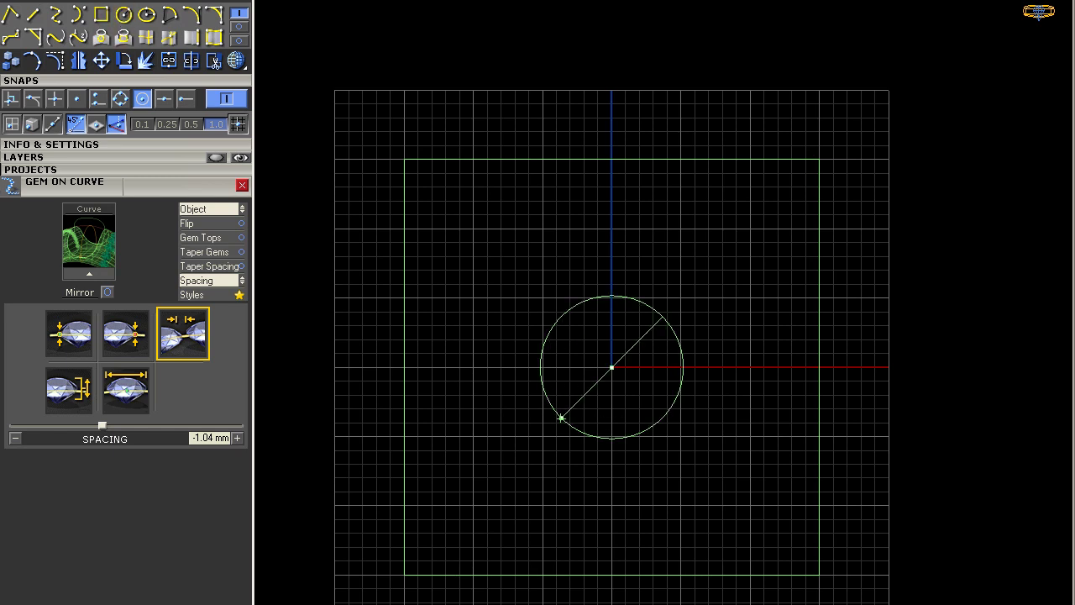
click(556, 406)
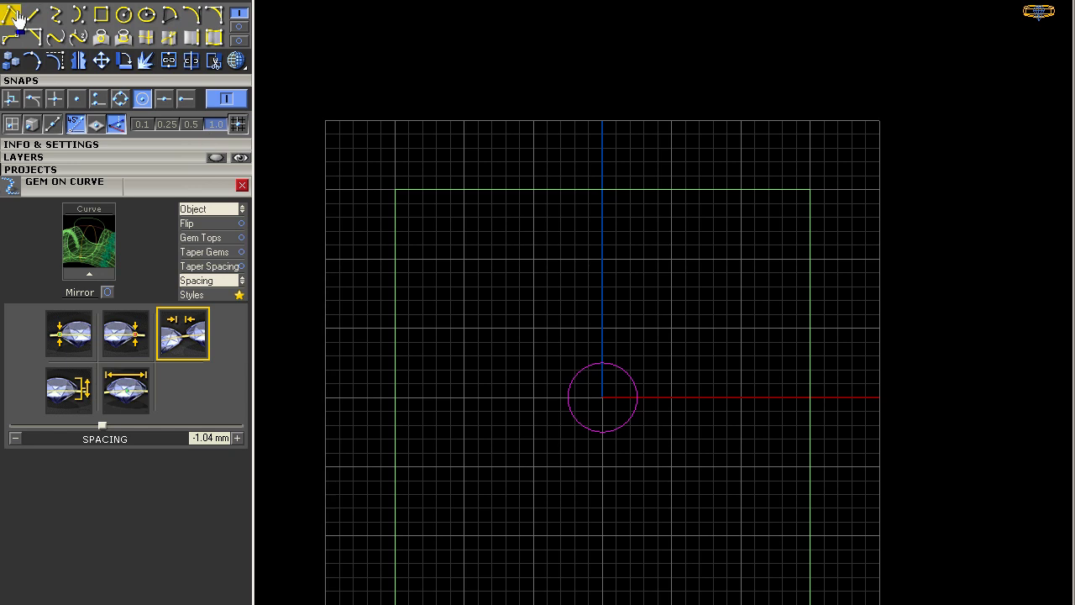
click(33, 14)
click(602, 397)
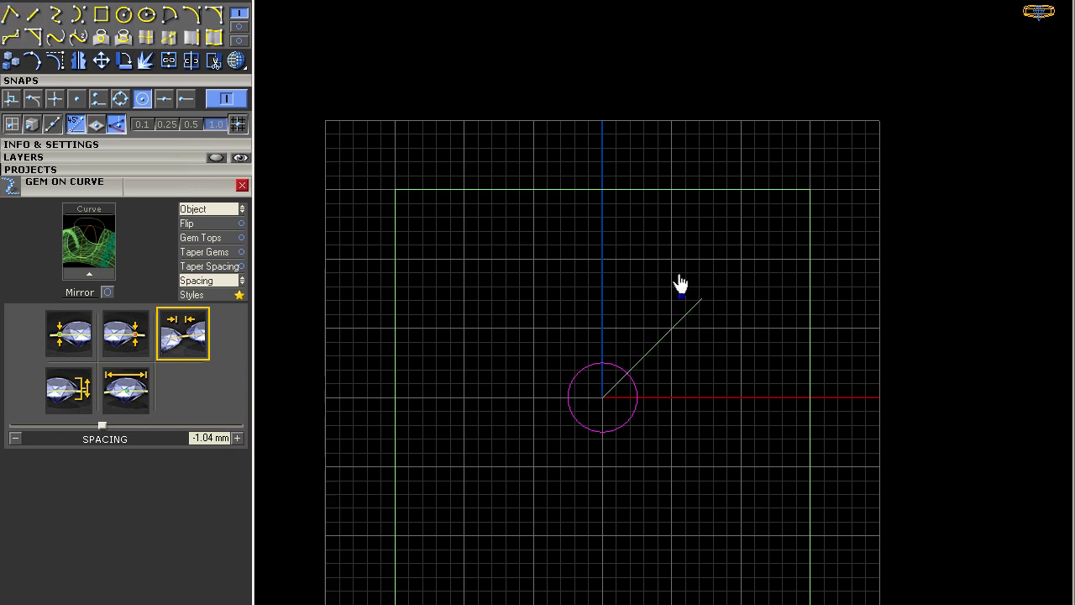
Step: With intersection snapping on, draw a steep, outward-slanting line upward from where the diagonal crosses the circle
scroll(651, 357, up, 5)
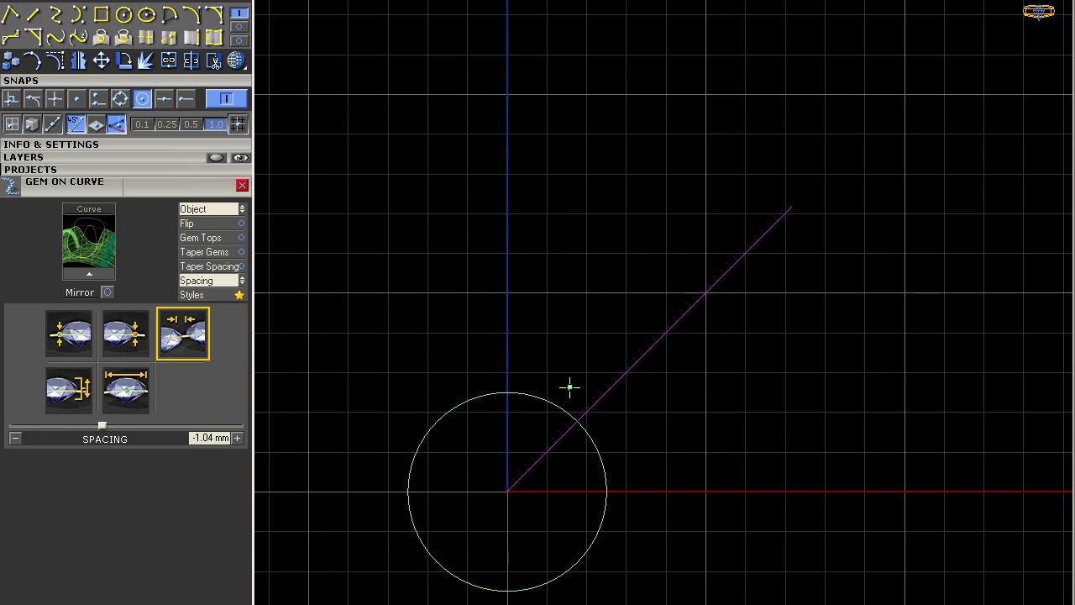
click(55, 98)
click(577, 420)
scroll(581, 250, down, 5)
right_drag(586, 205, 580, 347)
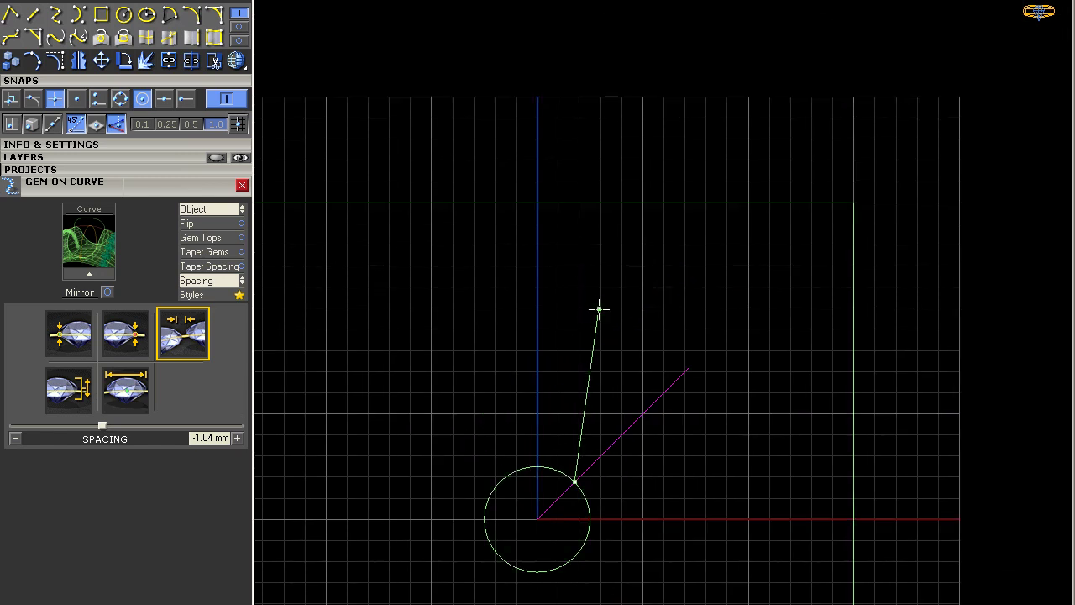
click(614, 251)
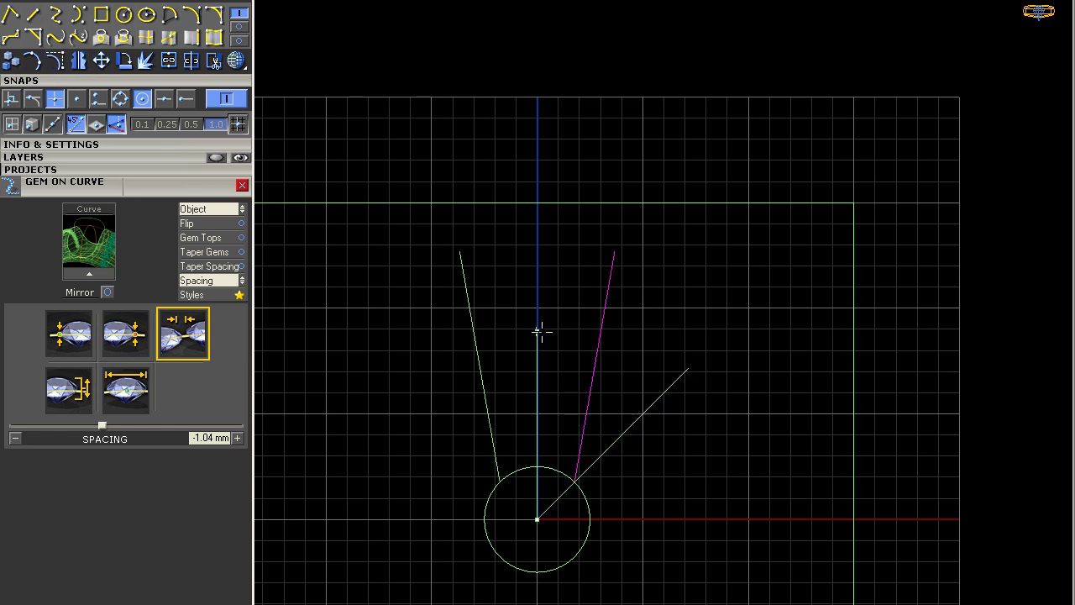
Step: Mirror the slanted line across the vertical axis and connect the two upper endpoints with a horizontal line, using end snapping
click(538, 302)
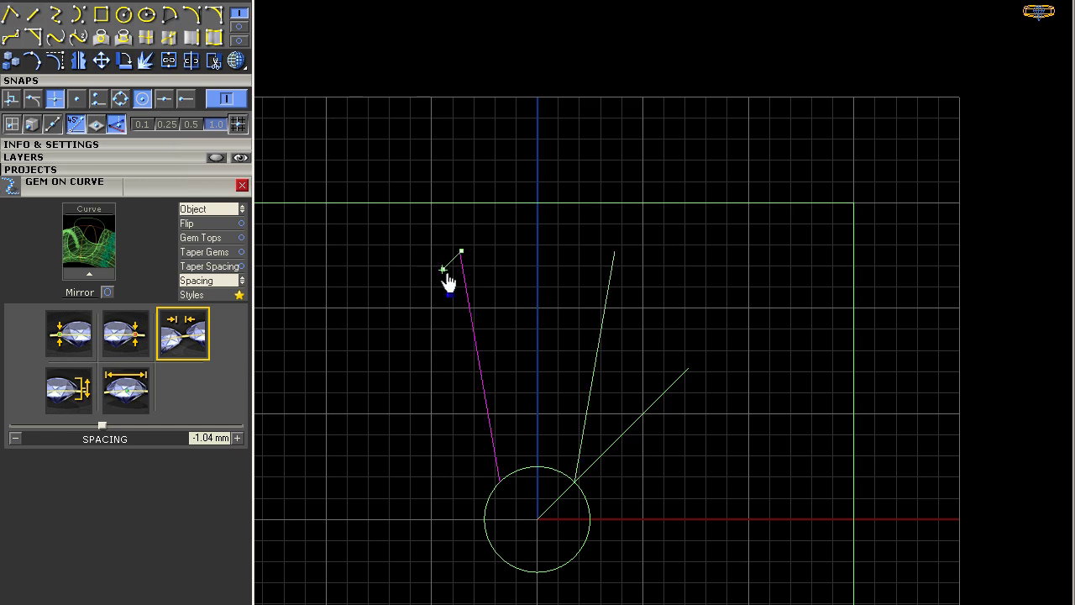
click(185, 99)
click(460, 251)
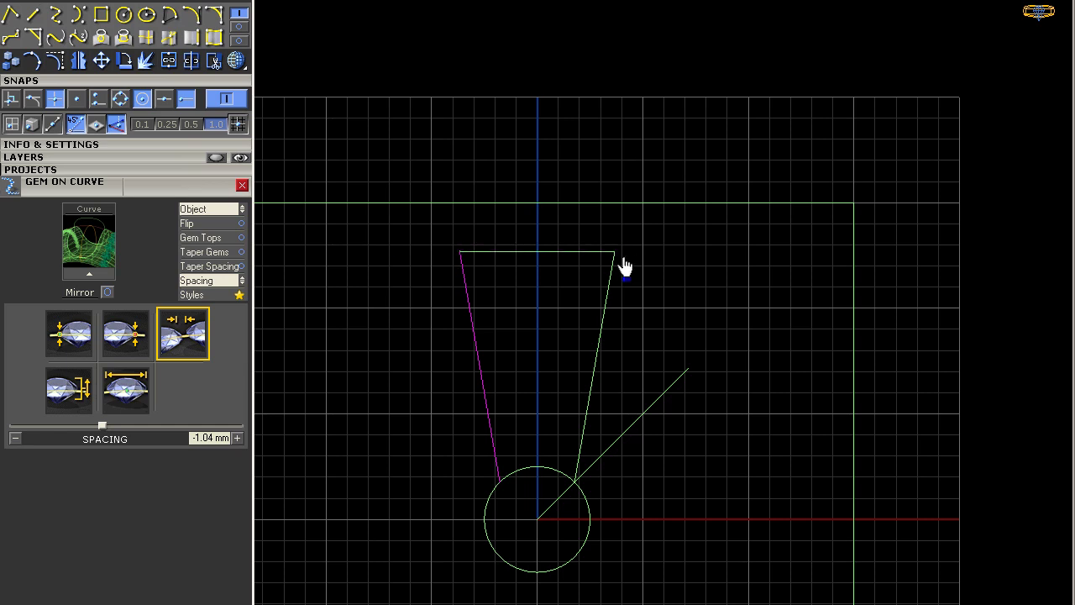
click(634, 264)
Step: Polar-array the three-line arm outline into four evenly spaced arms around the origin
drag(640, 223, 347, 326)
drag(509, 326, 483, 314)
drag(649, 257, 403, 267)
click(156, 10)
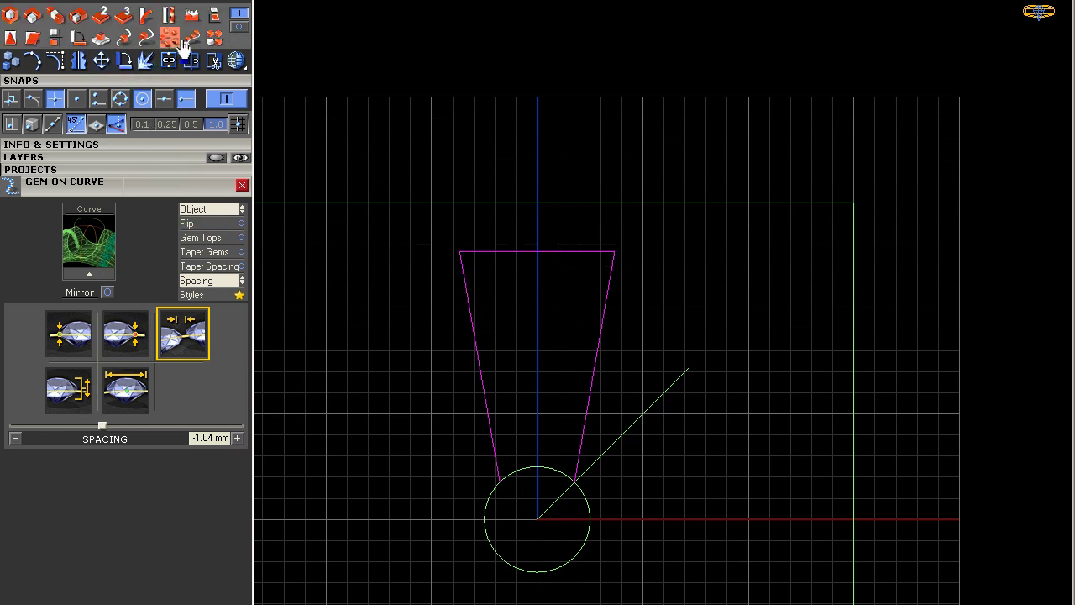
click(457, 294)
scroll(458, 294, down, 3)
click(518, 549)
right_drag(519, 550, 536, 432)
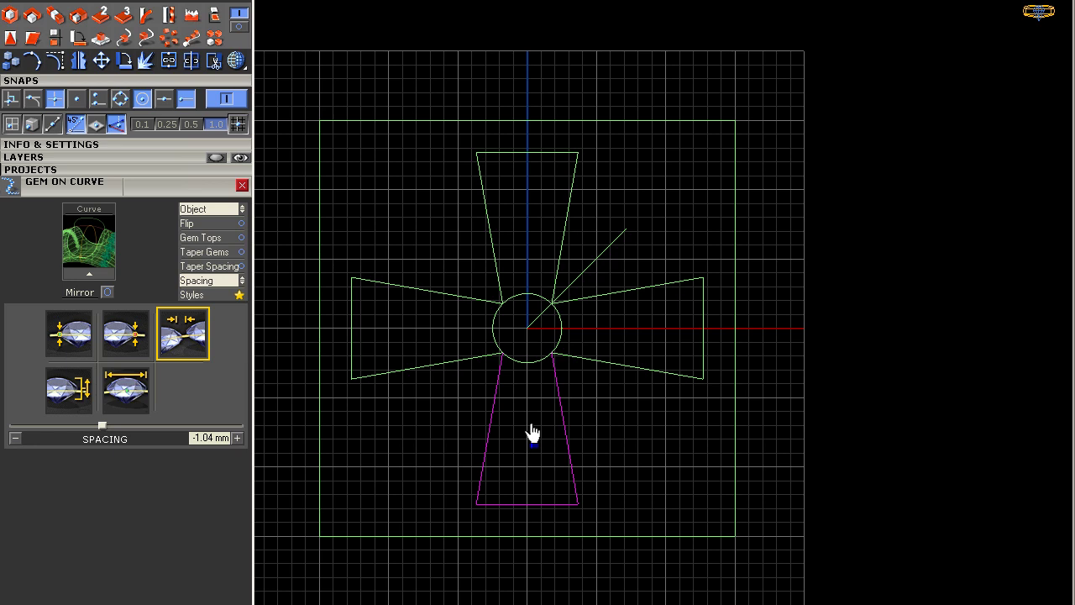
Step: Lengthen the cross's lower arm by moving its two outer corner points straight down about two major grid squares
click(52, 67)
drag(431, 453, 573, 536)
right_drag(541, 585, 538, 479)
click(439, 353)
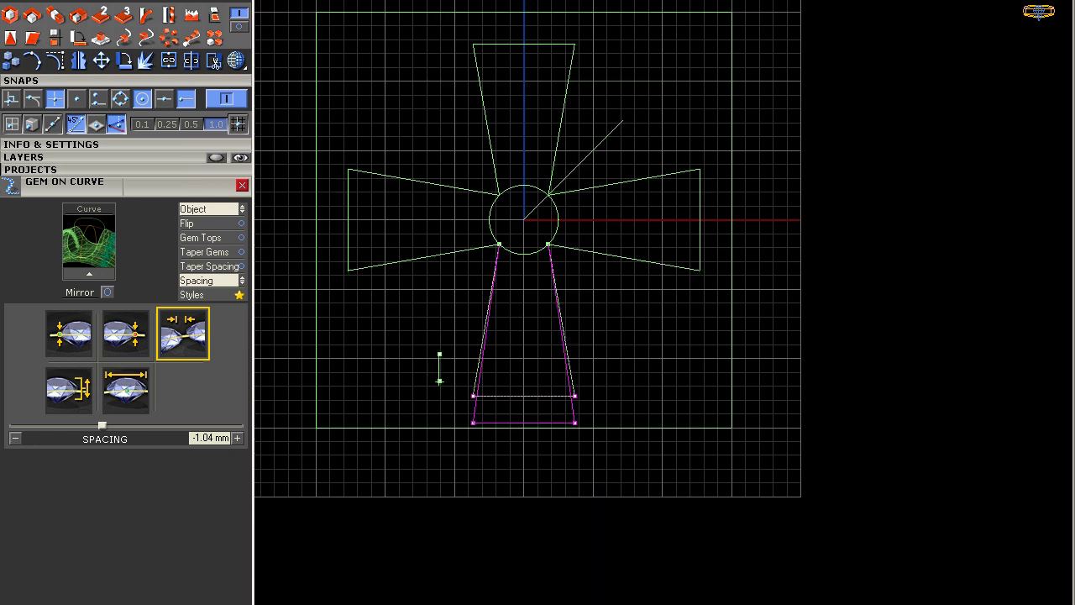
click(426, 493)
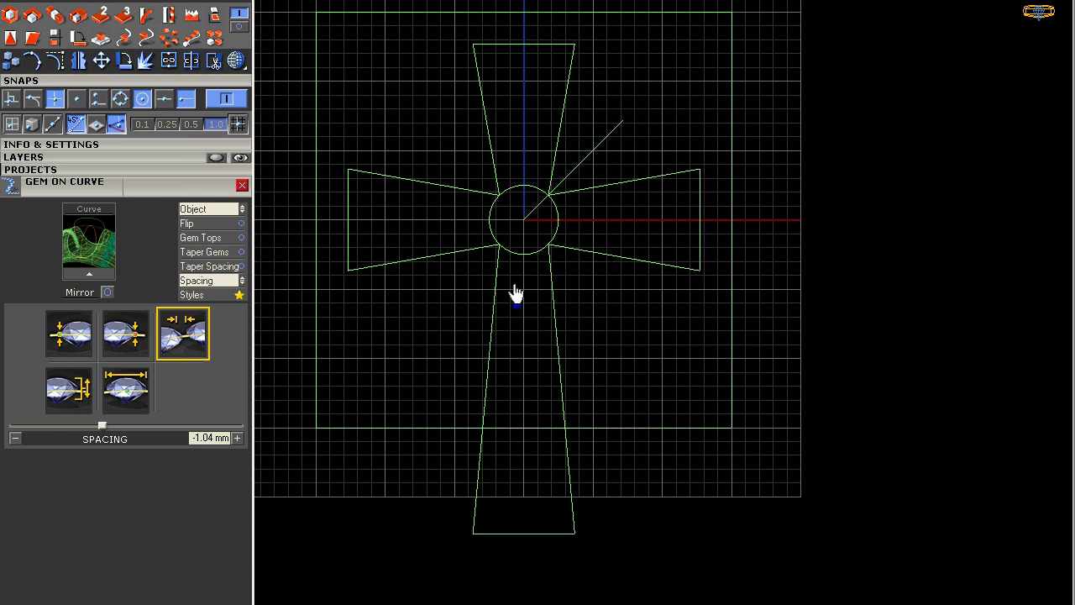
Step: Delete the centre circle and join the four arm outlines into one closed cross outline
click(516, 252)
key(Delete)
scroll(554, 202, up, 5)
scroll(582, 241, down, 3)
click(657, 199)
click(588, 103)
click(412, 205)
click(490, 341)
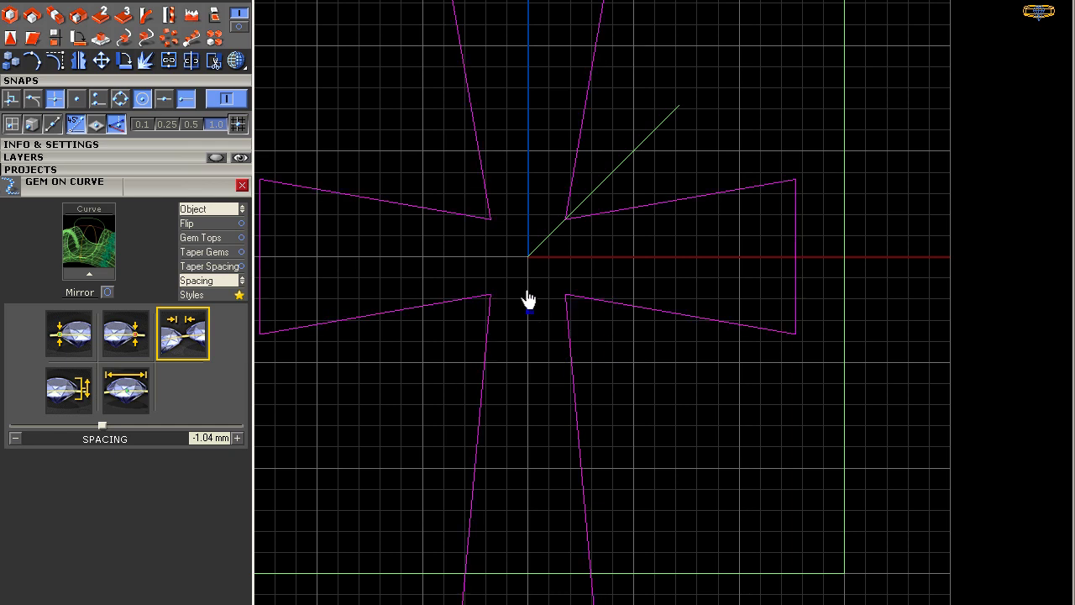
scroll(515, 304, down, 1)
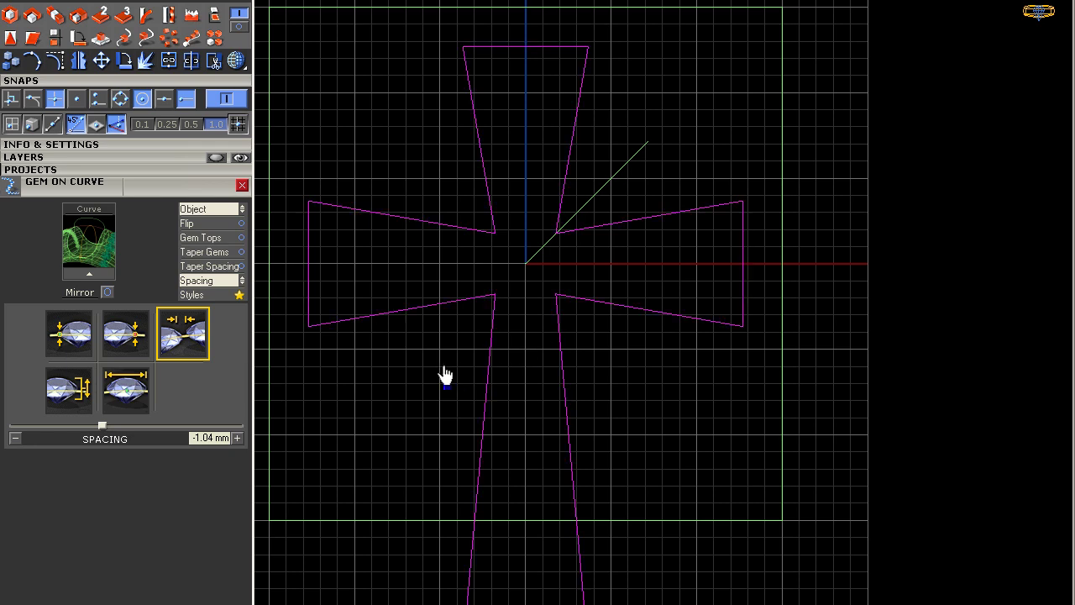
Step: Try an outward offset of the cross outline with rounded corners, and undo it
click(240, 26)
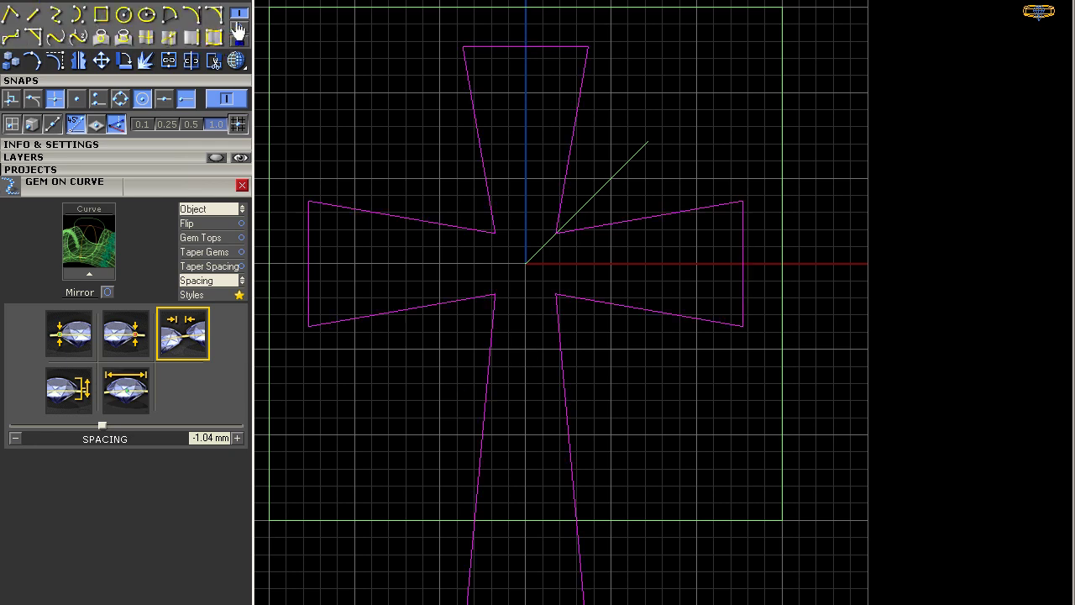
click(239, 31)
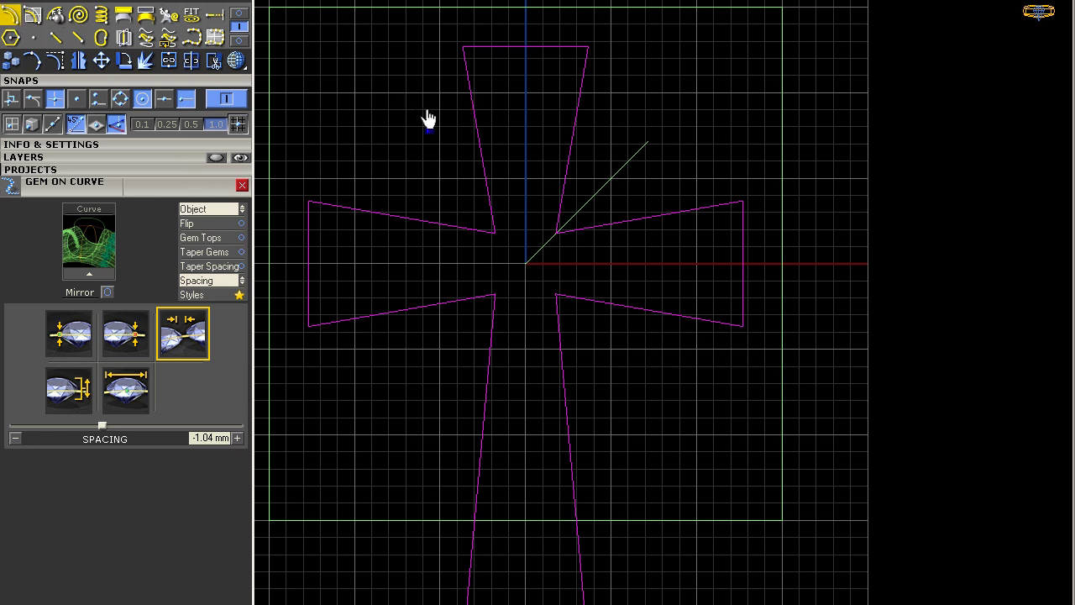
scroll(442, 114, up, 3)
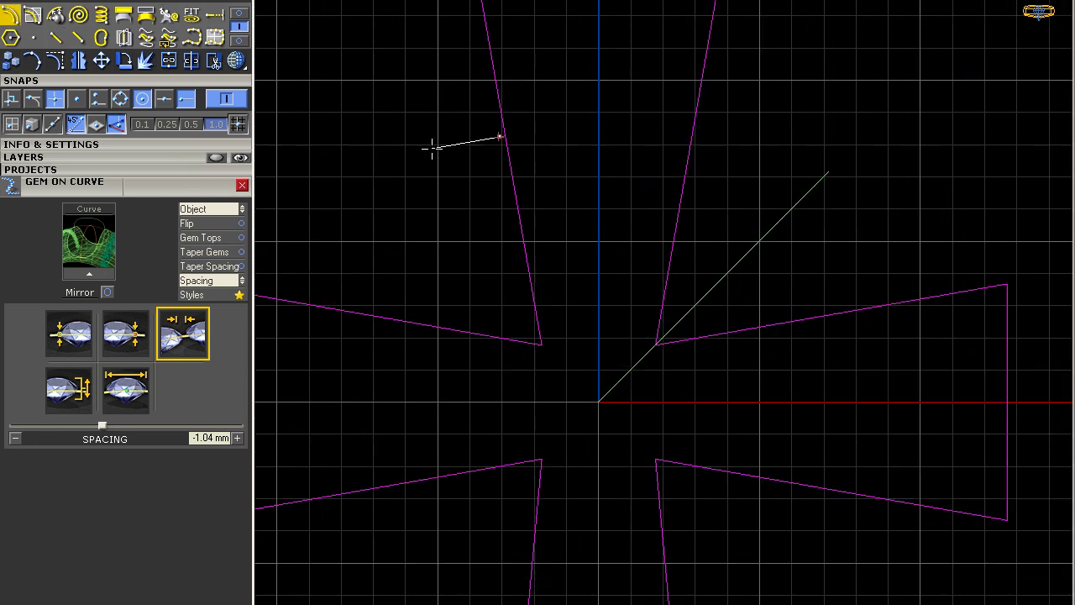
scroll(434, 147, down, 1)
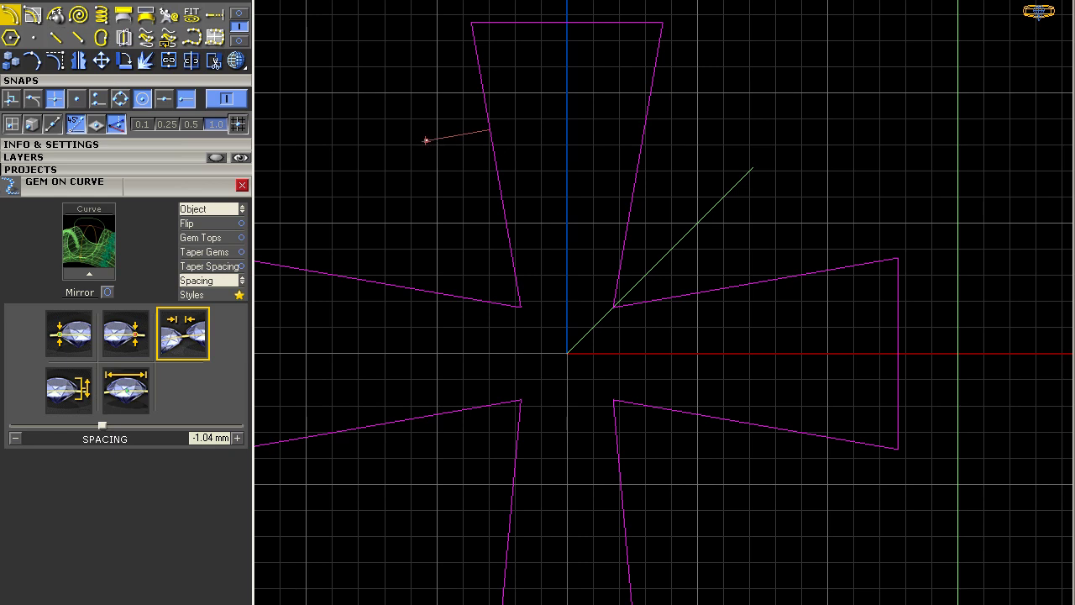
scroll(436, 156, down, 2)
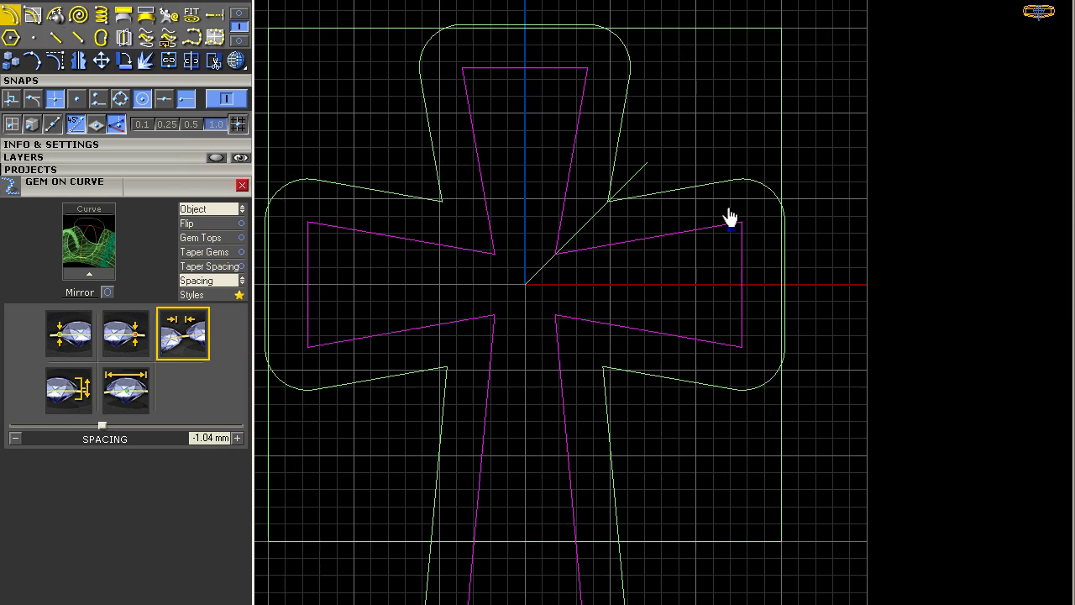
right_drag(624, 210, 680, 241)
key(ctrl+z)
Step: Offset the cross outline outward about half a major grid square with sharp corners, and delete the construction square and diagonal line
right_click(475, 169)
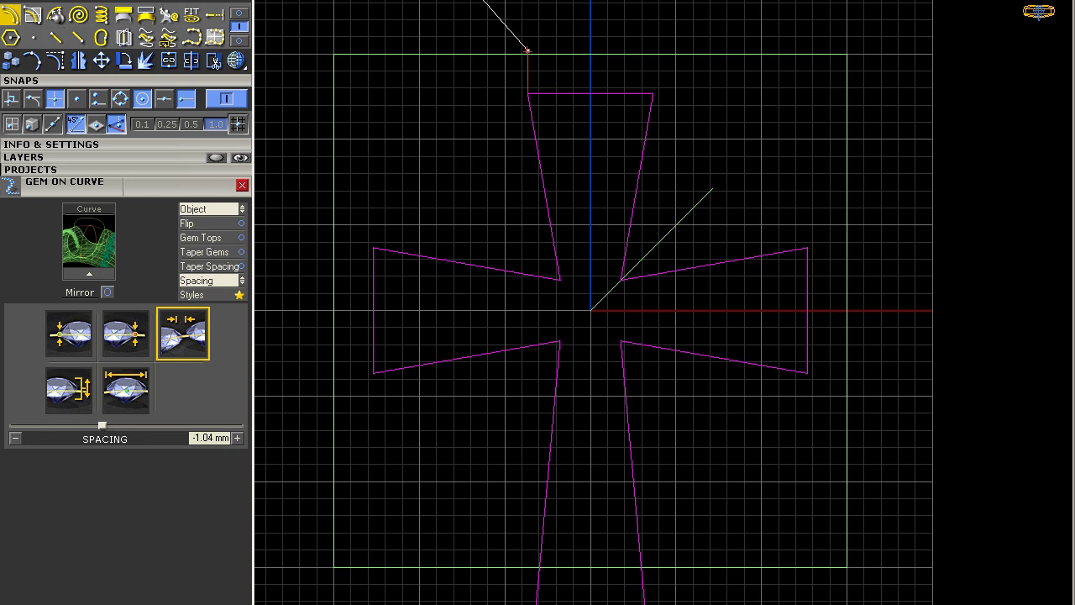
click(496, 187)
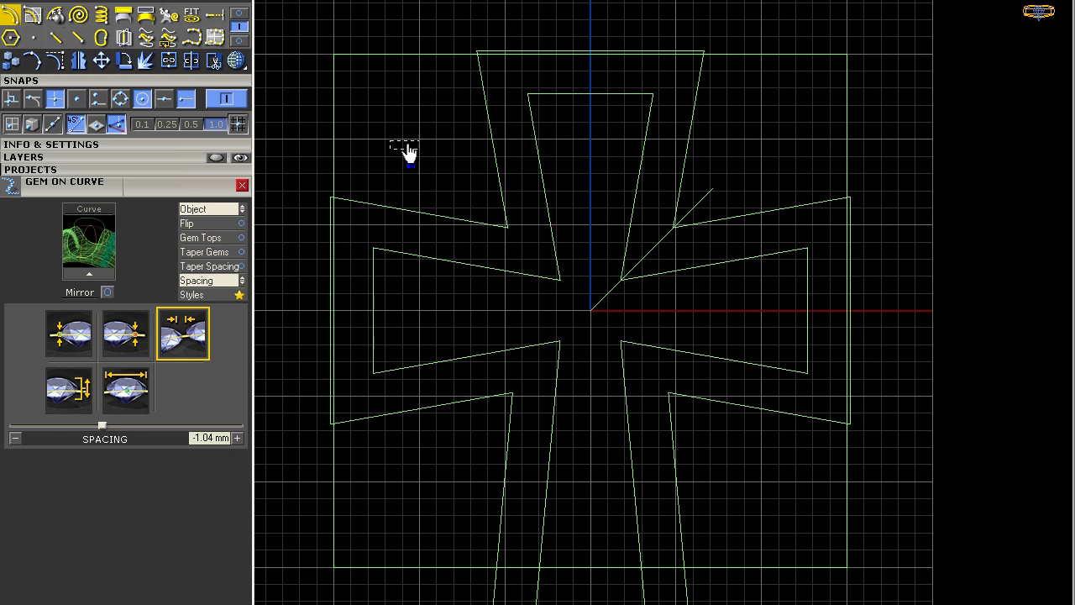
scroll(347, 142, down, 1)
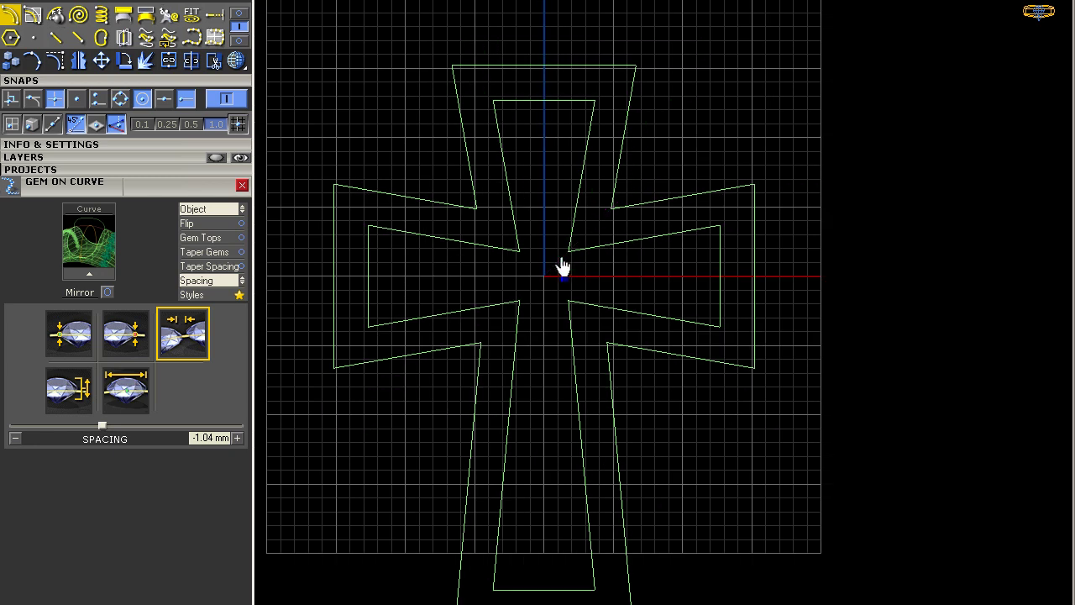
scroll(575, 223, up, 4)
drag(688, 149, 514, 196)
scroll(583, 197, down, 6)
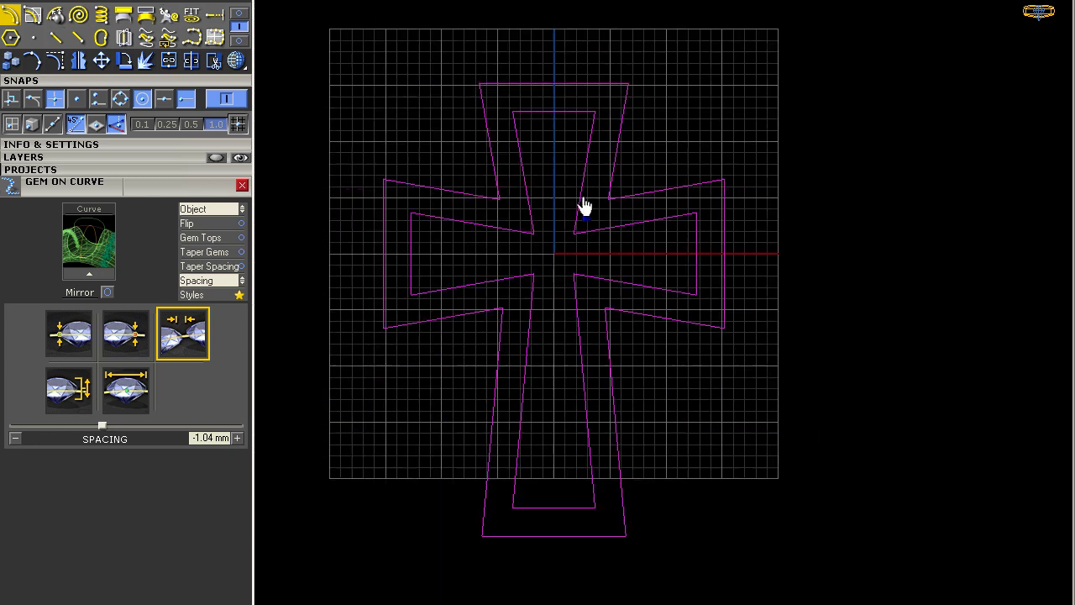
click(557, 260)
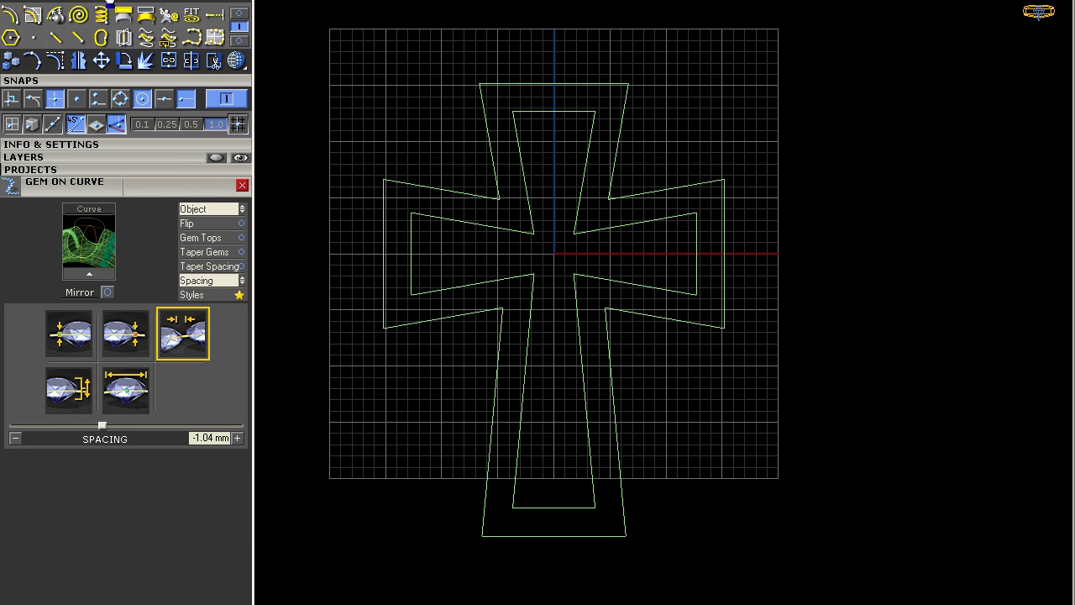
Step: Draw a sphere centred on the origin with a radius of about 9.5 major grid squares, surrounding the cross outlines
click(120, 3)
click(555, 255)
right_drag(402, 70, 513, 152)
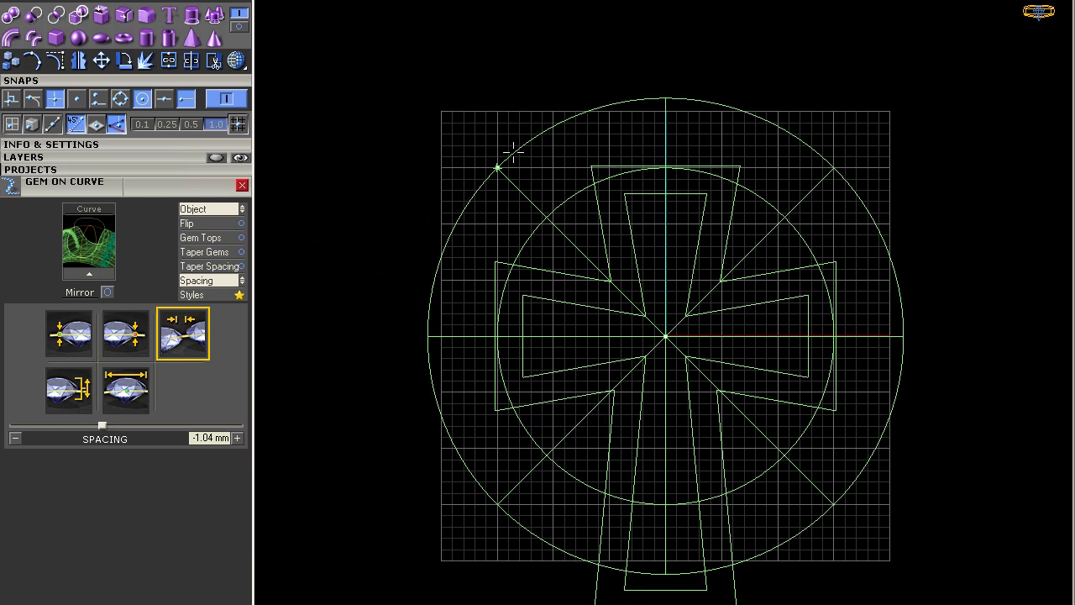
scroll(513, 152, down, 3)
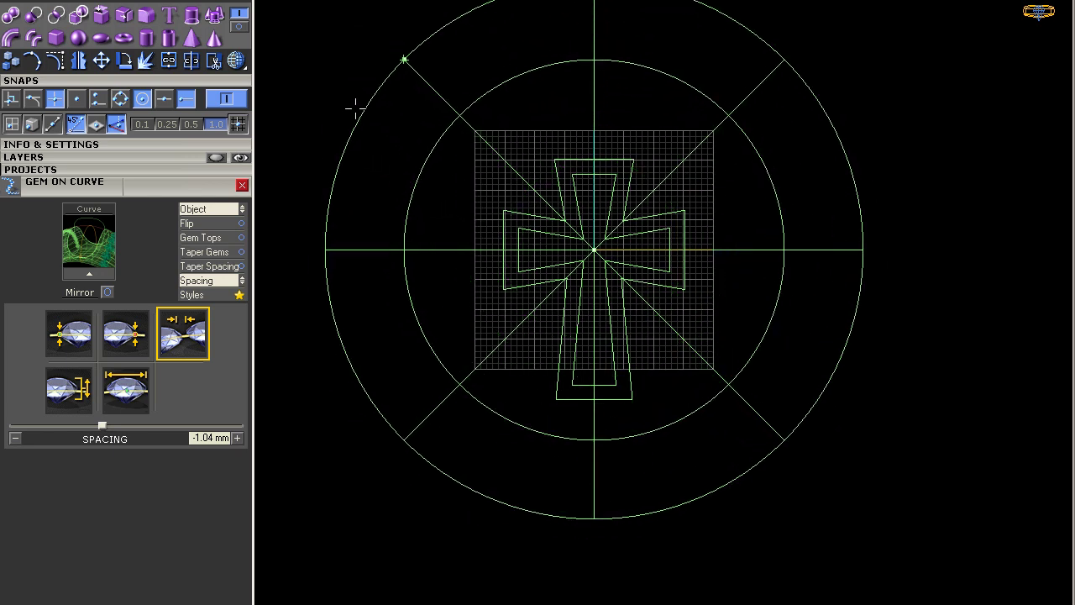
right_drag(669, 20, 675, 169)
click(638, 118)
Step: Examine how the sphere surrounds the flat cross outlines in the side and perspective views
double_click(296, 2)
click(123, 68)
scroll(819, 472, down, 5)
scroll(818, 472, down, 5)
click(783, 464)
click(819, 498)
key(Escape)
click(801, 504)
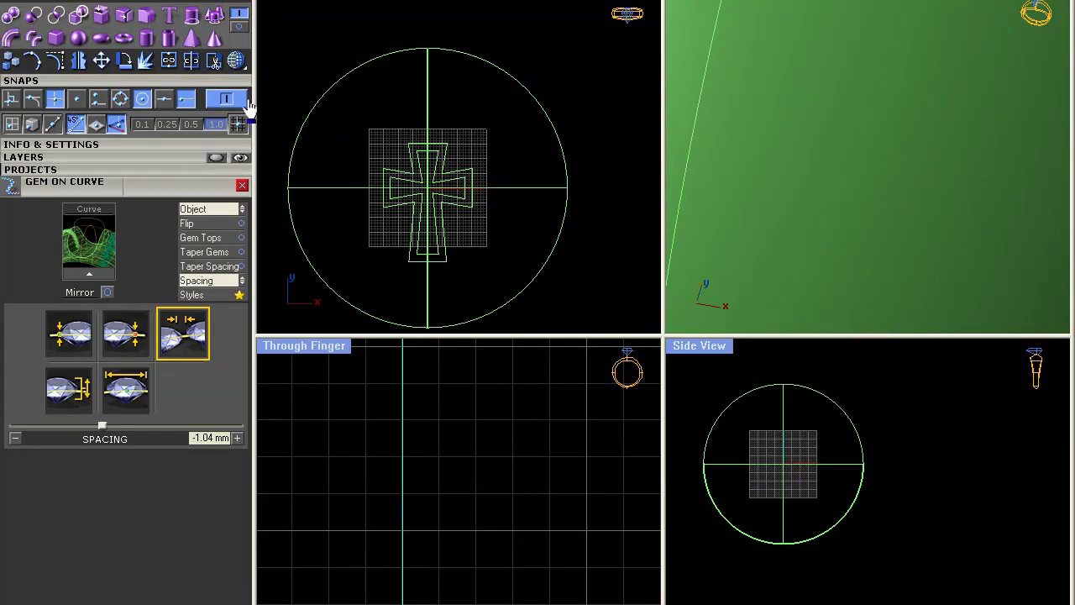
key(ctrl+m)
right_drag(639, 336, 550, 210)
scroll(550, 209, down, 6)
right_drag(626, 325, 647, 380)
click(442, 463)
mouse_move(566, 463)
right_down()
mouse_move(631, 478)
mouse_move(579, 475)
right_up()
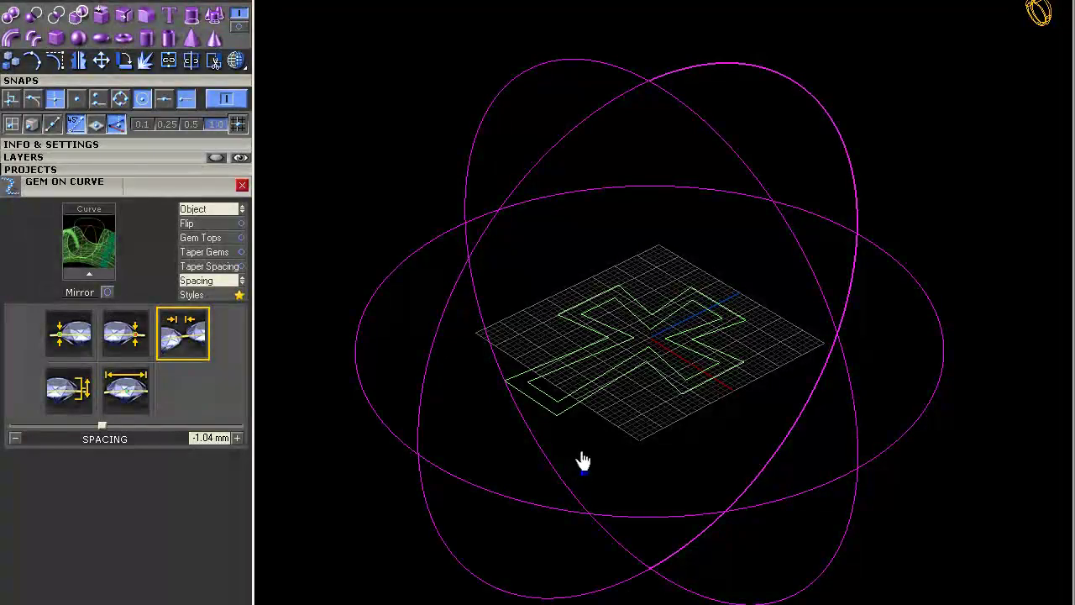
click(703, 433)
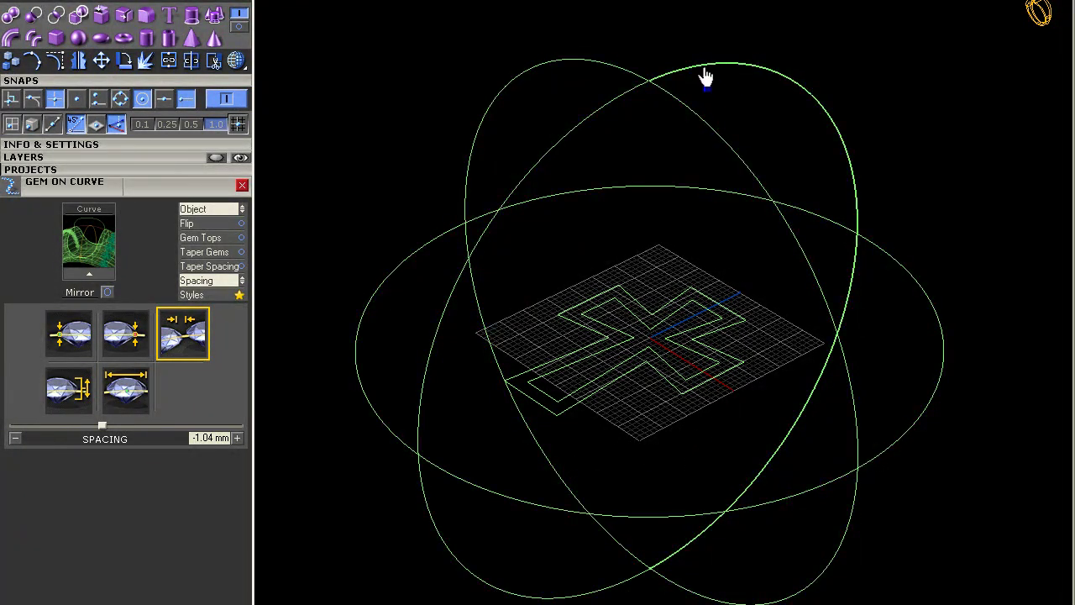
click(593, 121)
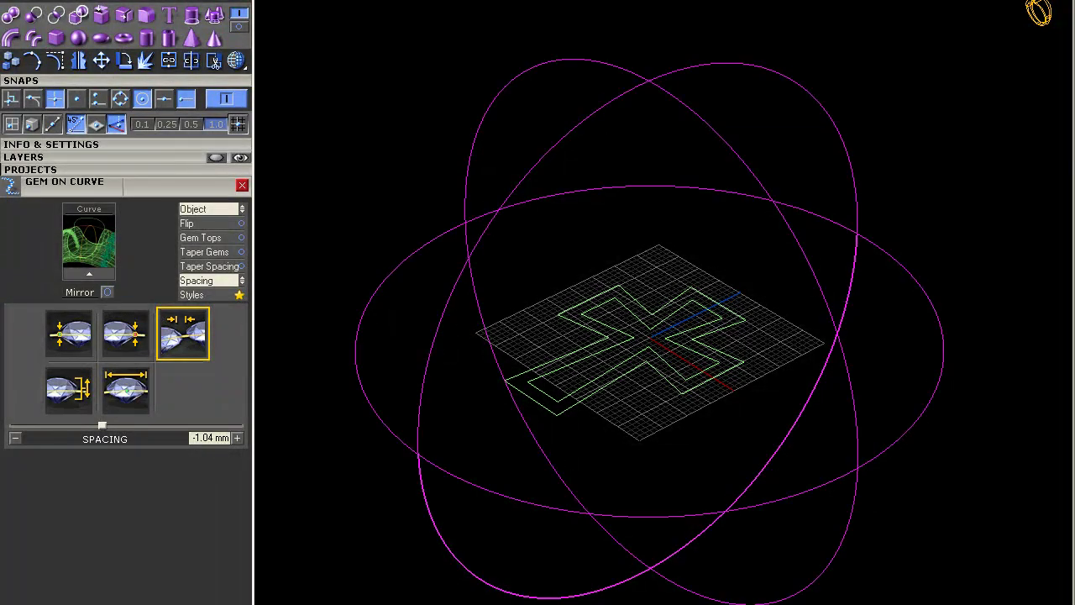
click(830, 454)
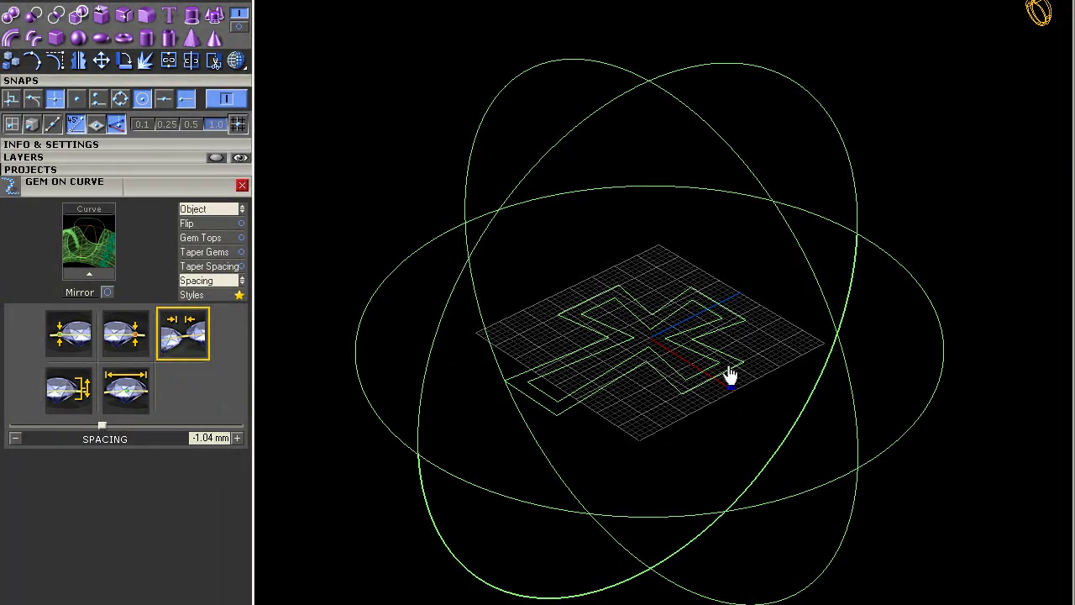
Step: Try trimming the sphere with the outer cross outline, check the resulting curved patches from the side, and undo the trim
click(652, 336)
right_drag(653, 336, 677, 280)
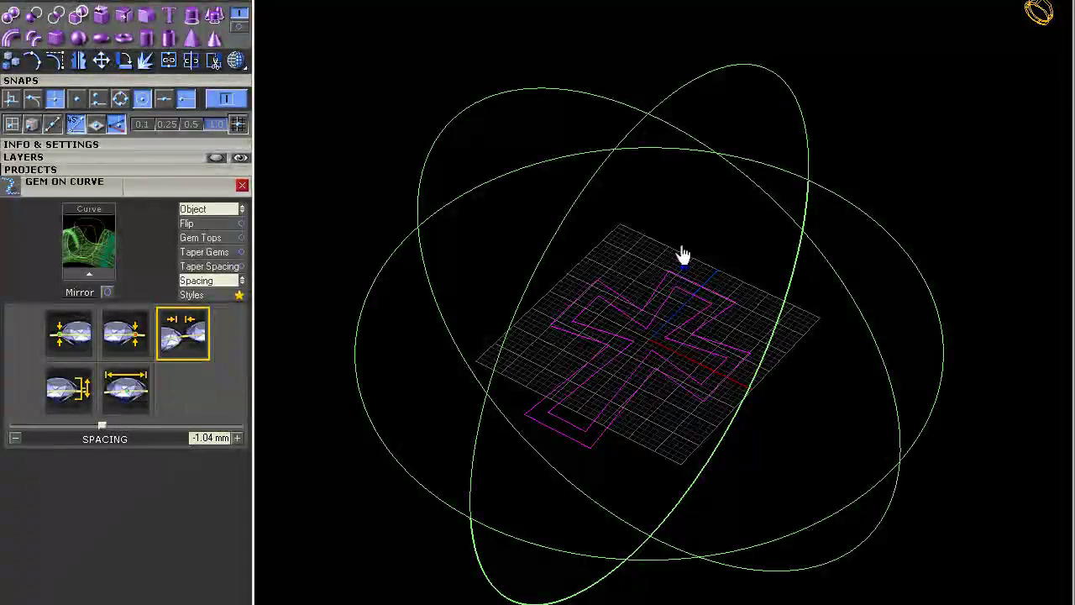
right_drag(727, 338, 599, 245)
click(534, 244)
click(497, 347)
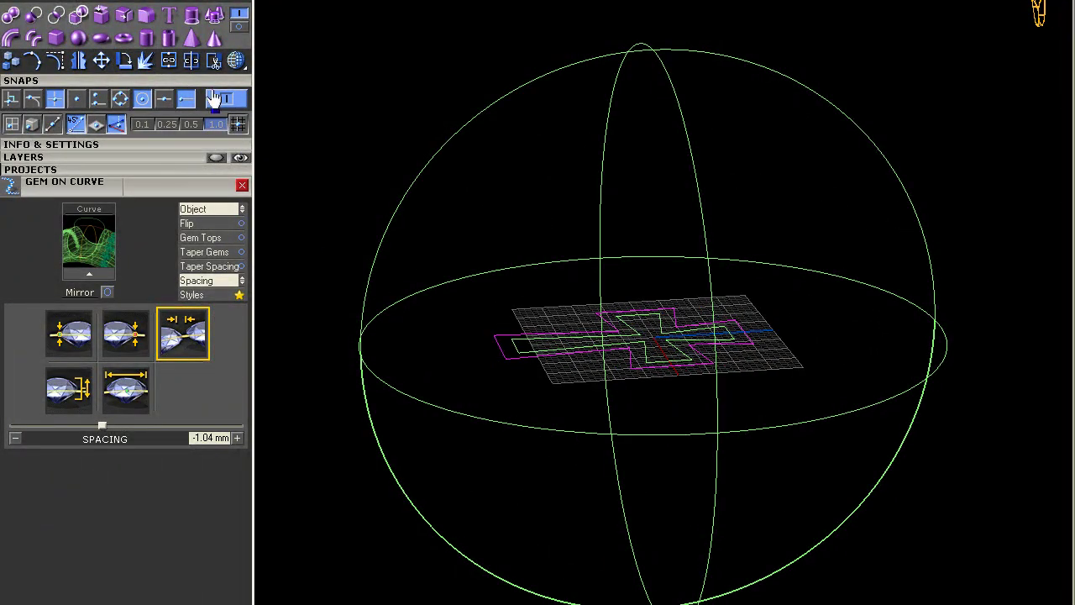
click(360, 314)
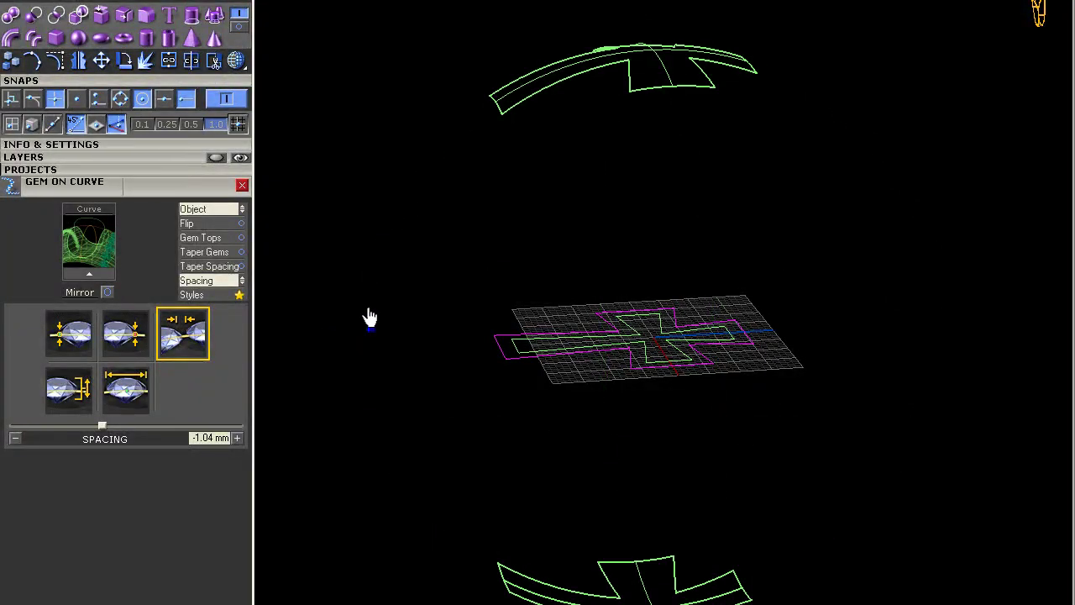
right_drag(440, 316, 452, 396)
right_drag(425, 329, 423, 220)
right_drag(552, 192, 597, 68)
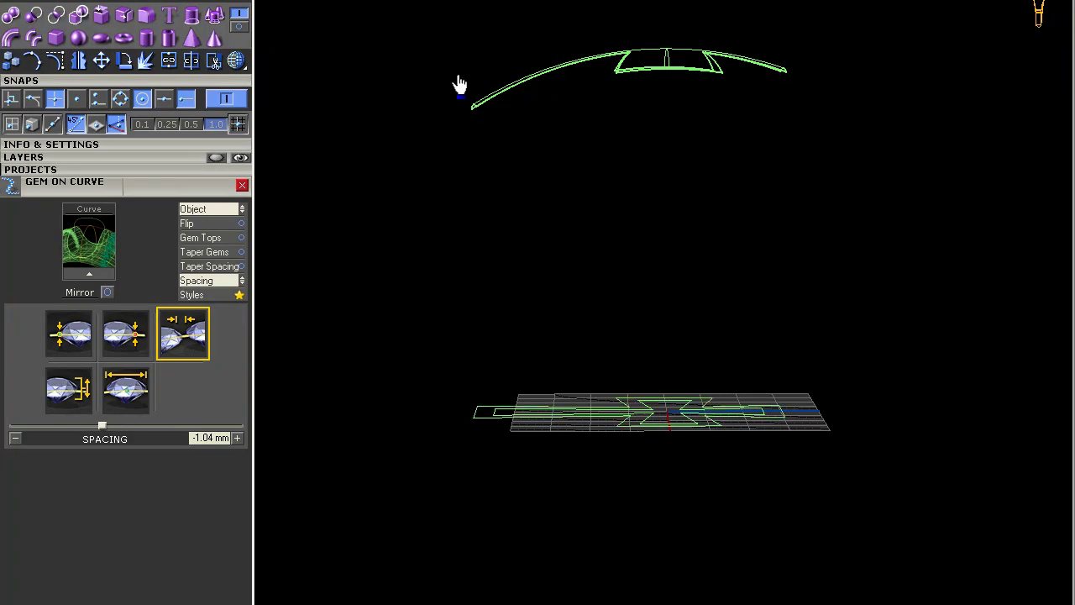
key(ctrl+z)
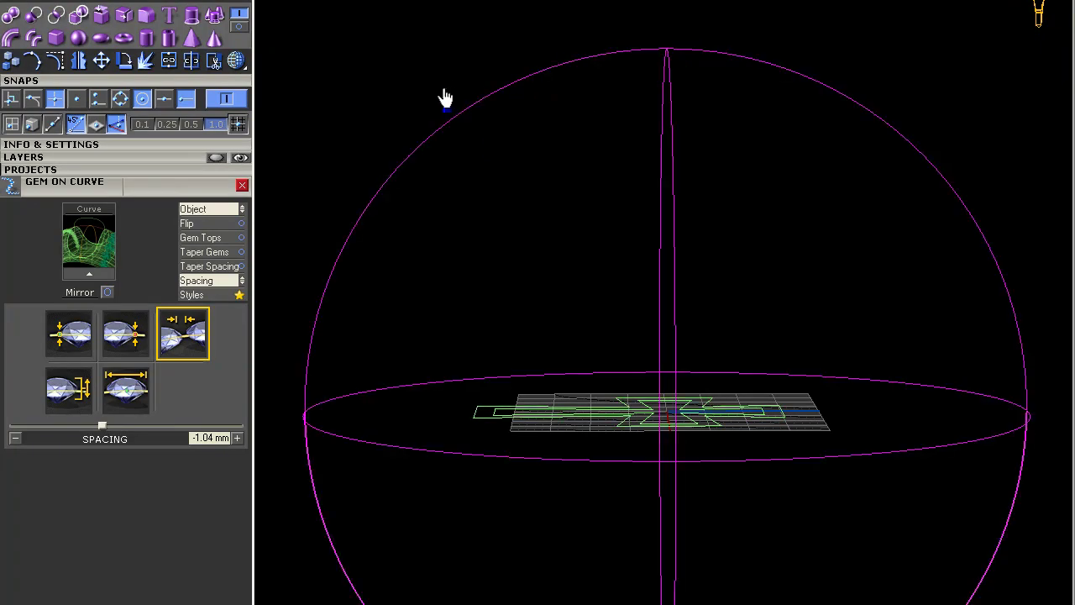
Step: Move the sphere about one major grid square towards the cross's long lower arm in the top view
key(ctrl+m)
click(96, 62)
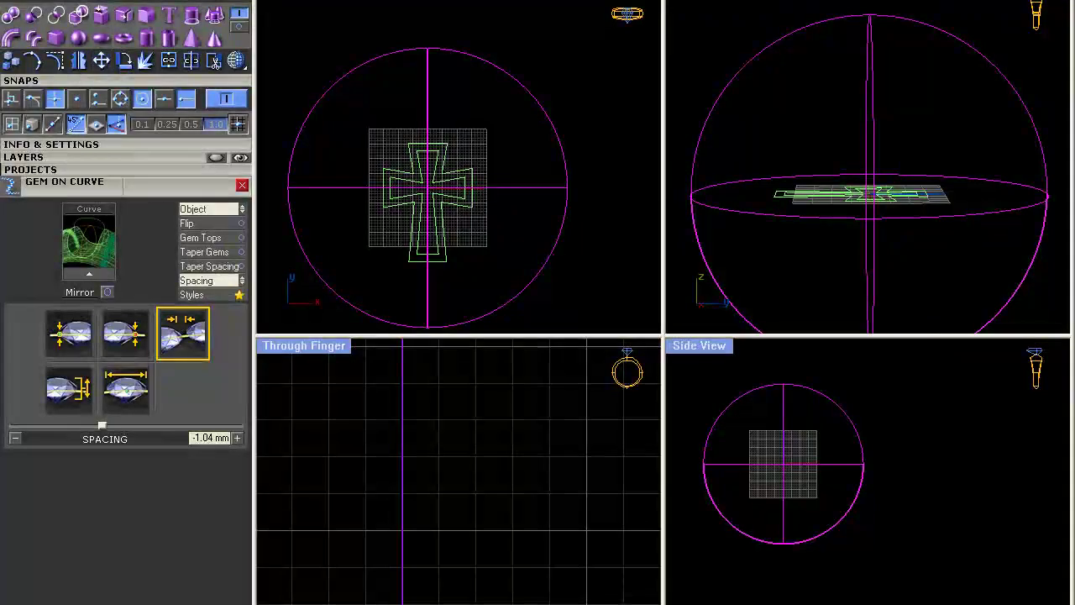
click(608, 179)
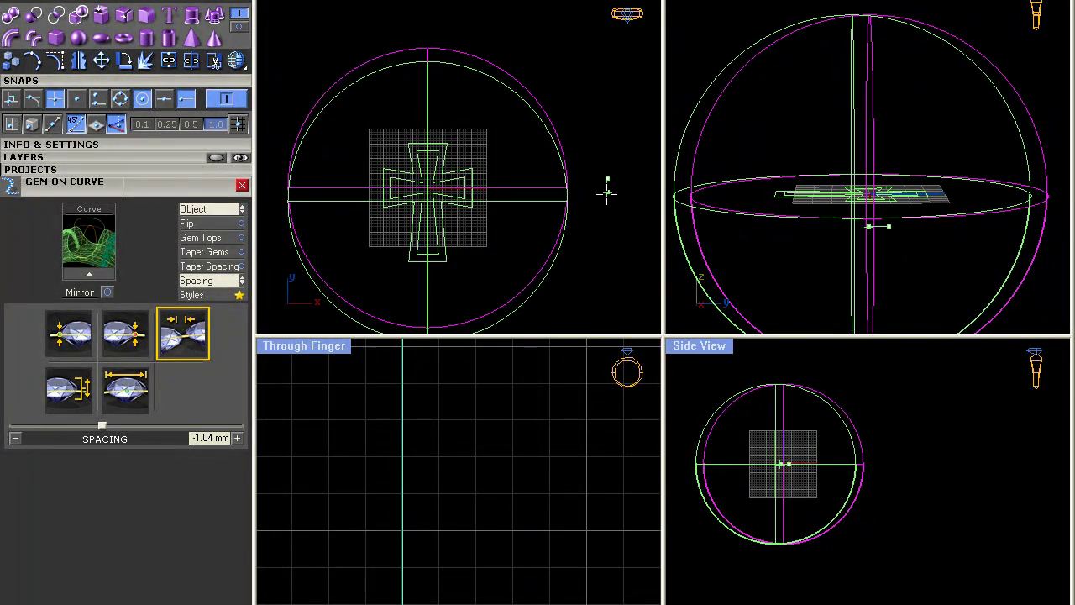
click(608, 194)
key(Escape)
Step: Trim the sphere with the outer cross outline, keeping only the curved cross-shaped patches, and check the upper patch from the side
click(463, 178)
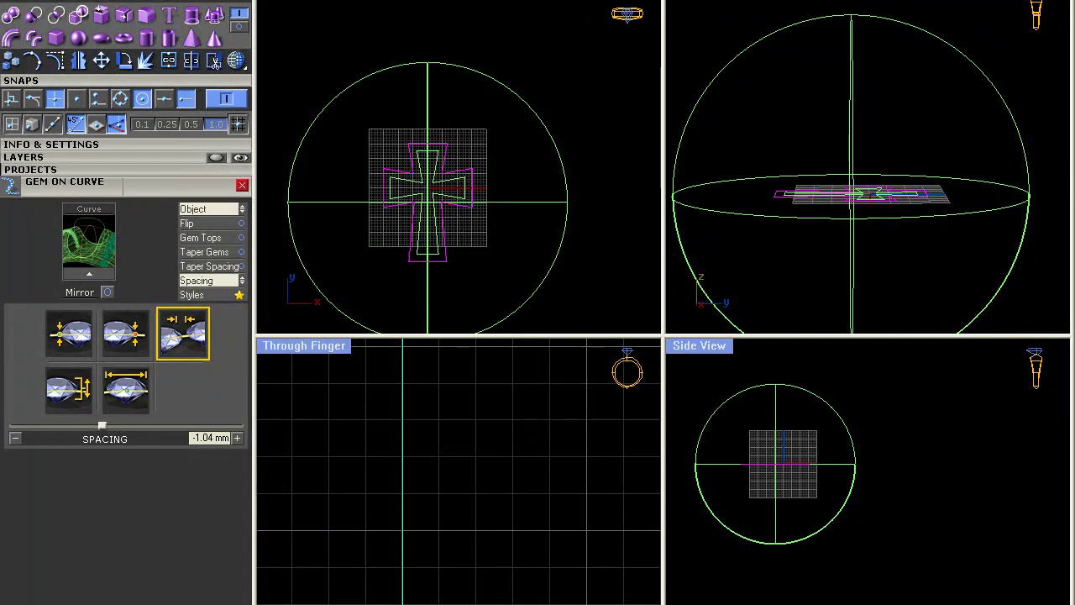
click(496, 67)
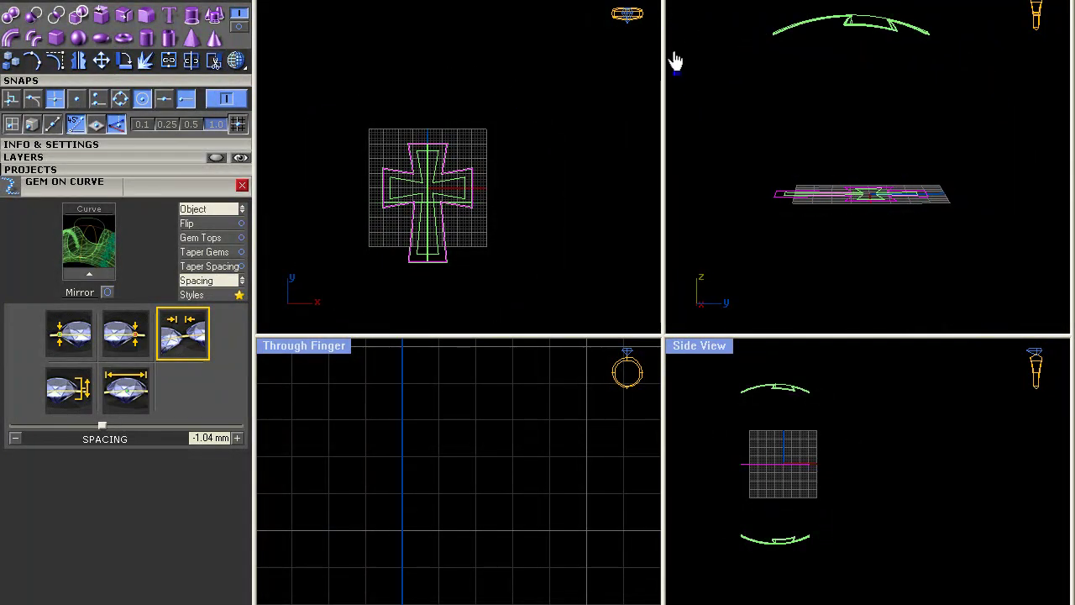
double_click(689, 24)
click(236, 62)
mouse_move(480, 128)
right_down()
mouse_move(624, 242)
mouse_move(730, 137)
mouse_move(482, 123)
mouse_move(453, 184)
mouse_move(496, 271)
mouse_move(543, 144)
mouse_move(495, 144)
mouse_move(516, 144)
right_up()
double_click(306, 5)
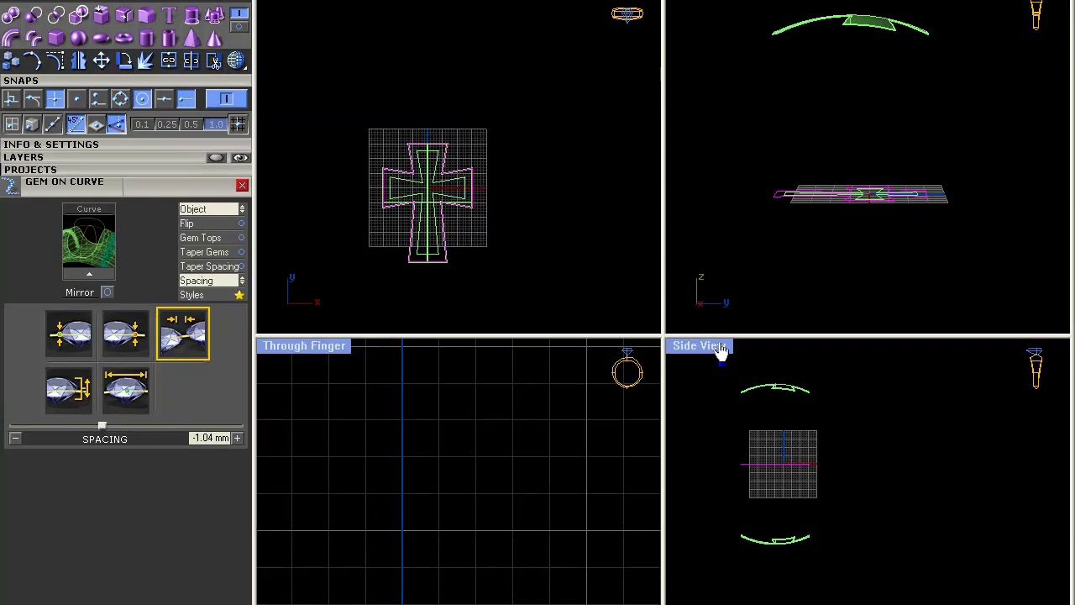
double_click(702, 343)
scroll(560, 177, up, 10)
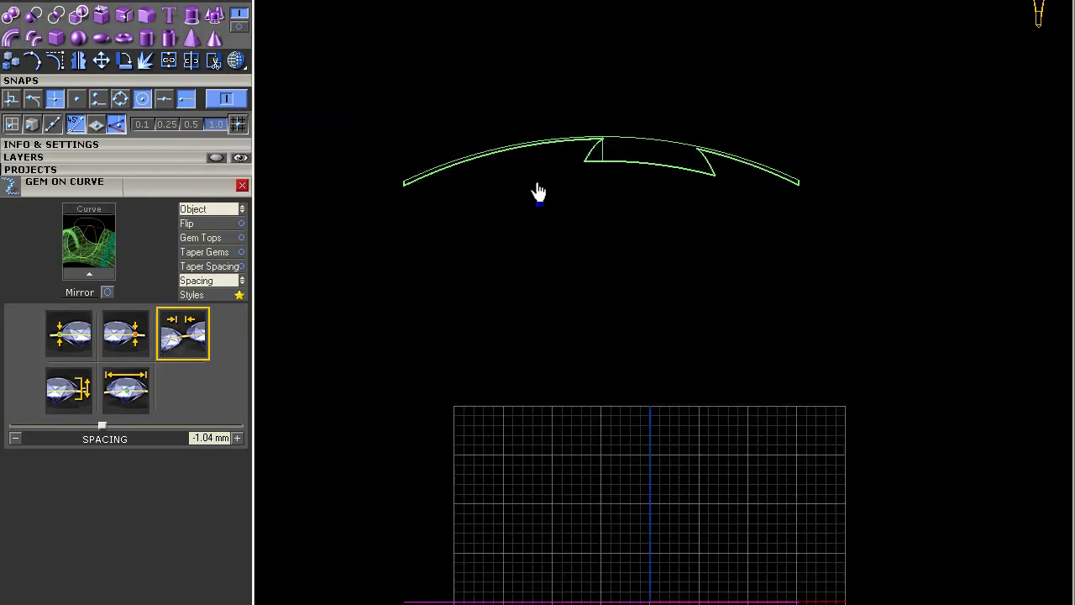
Step: Draw a horizontal reference line about 10.5 major grid squares long from the upper patch's lower end in the side view
click(14, 2)
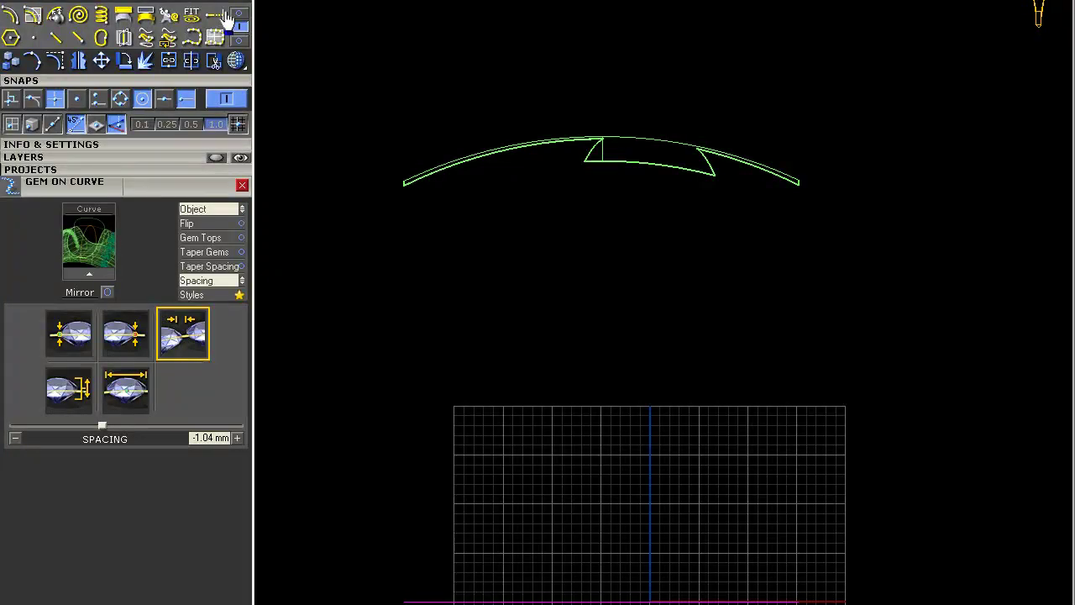
click(12, 15)
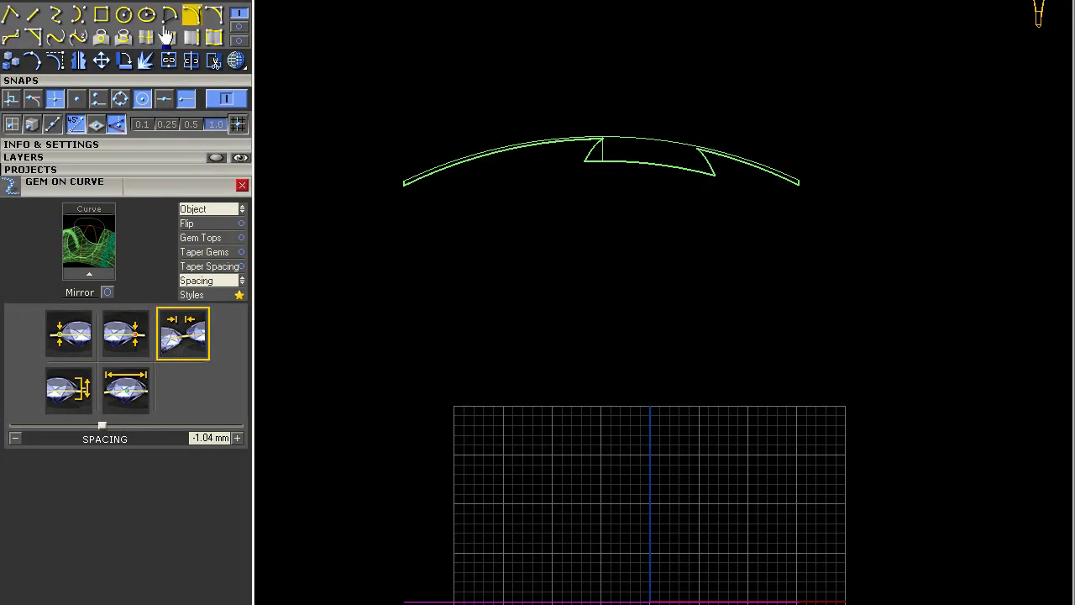
click(404, 185)
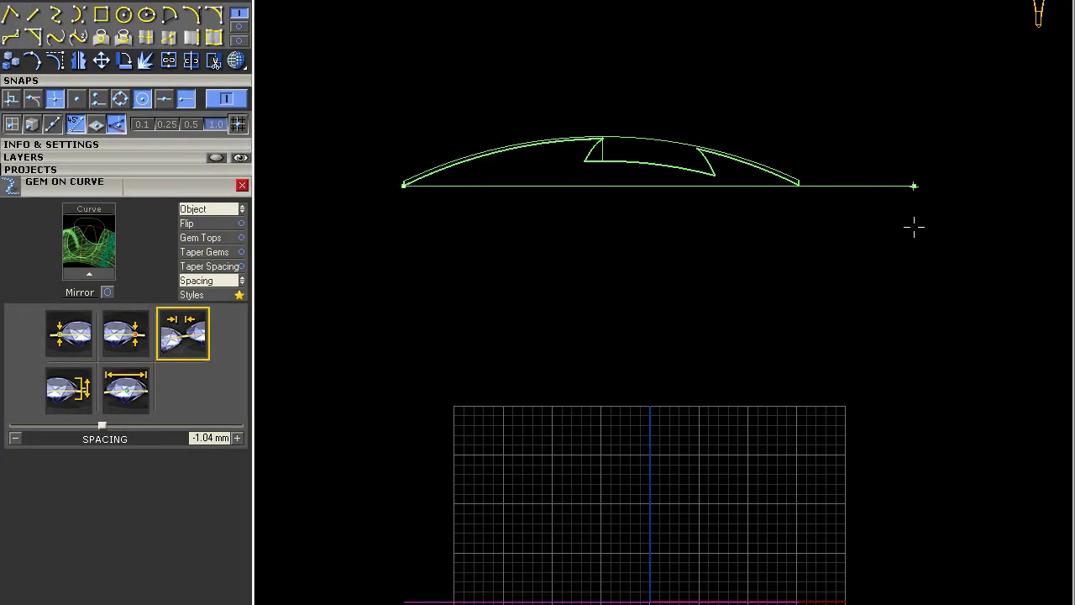
scroll(751, 187, up, 5)
scroll(742, 187, down, 4)
scroll(796, 199, down, 1)
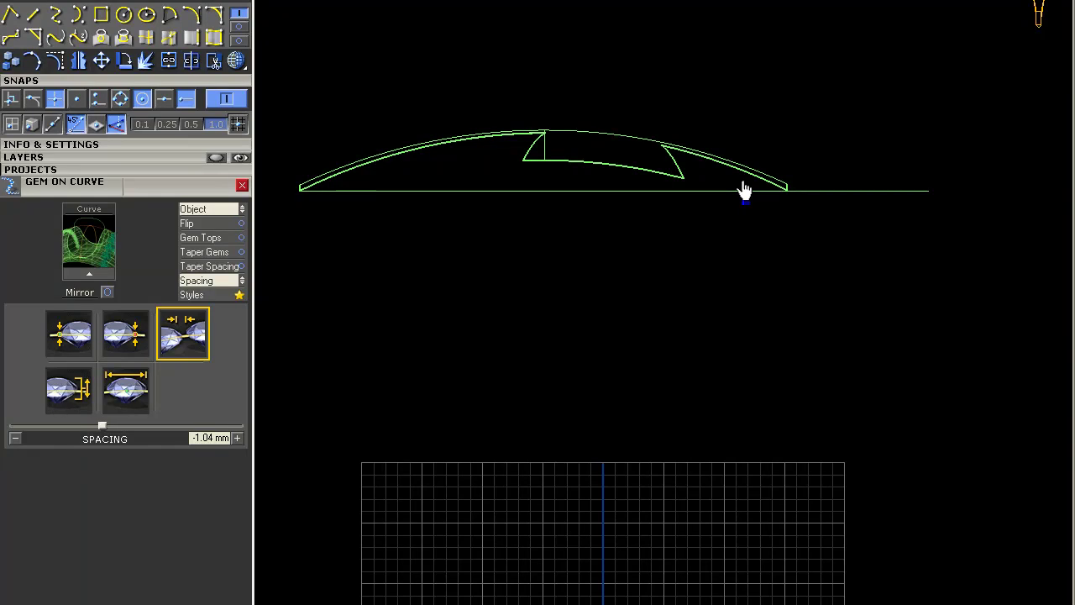
scroll(563, 112, down, 3)
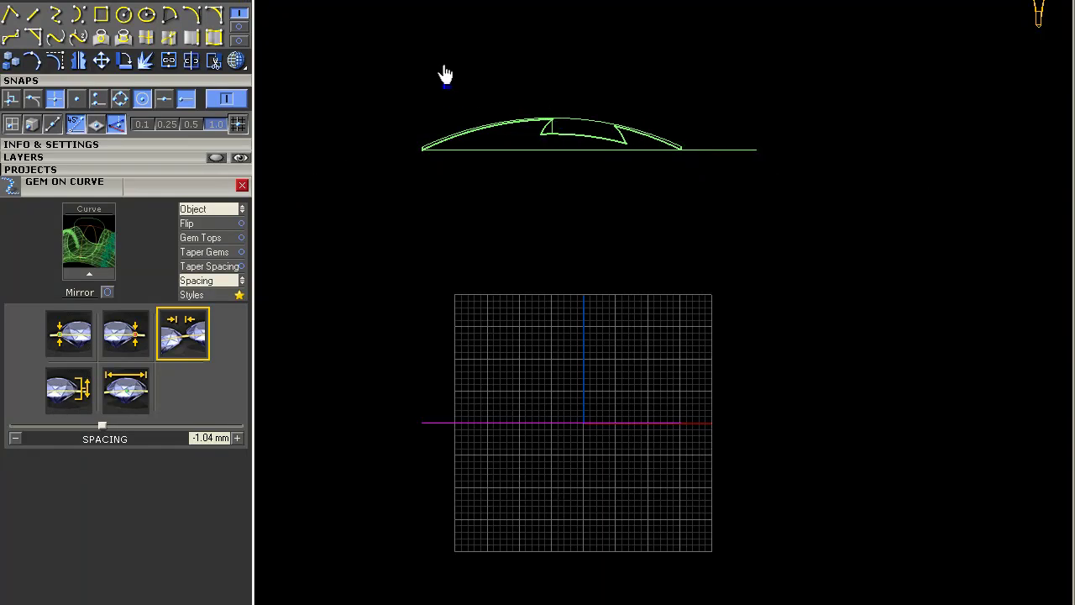
Step: Try lowering the upper cross patch onto the flat outlines with the lower patch deleted, and undo back to the full sphere
right_drag(452, 88, 489, 139)
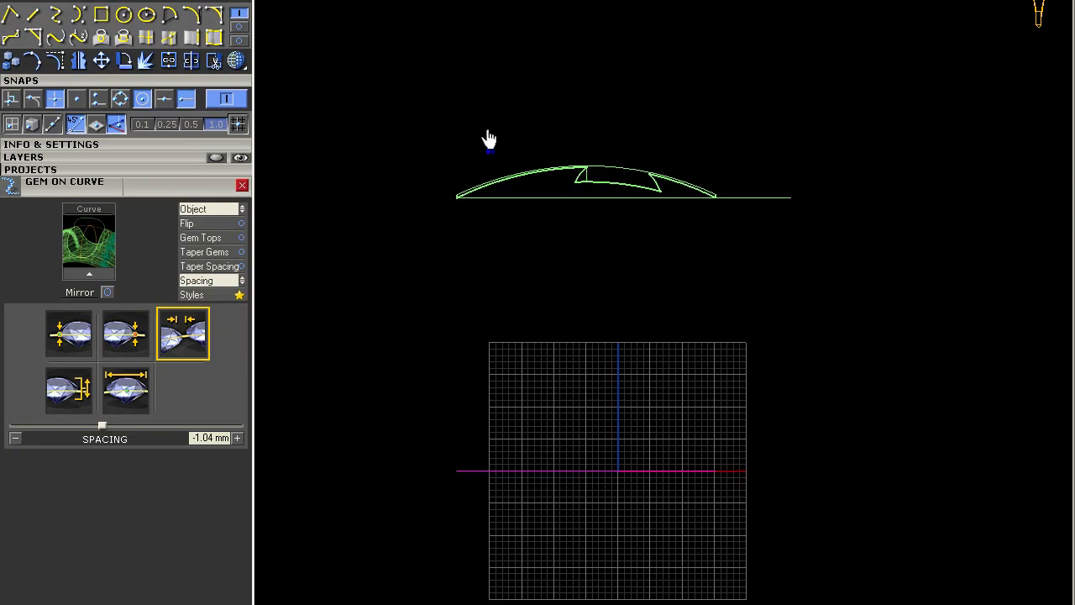
scroll(502, 370, down, 2)
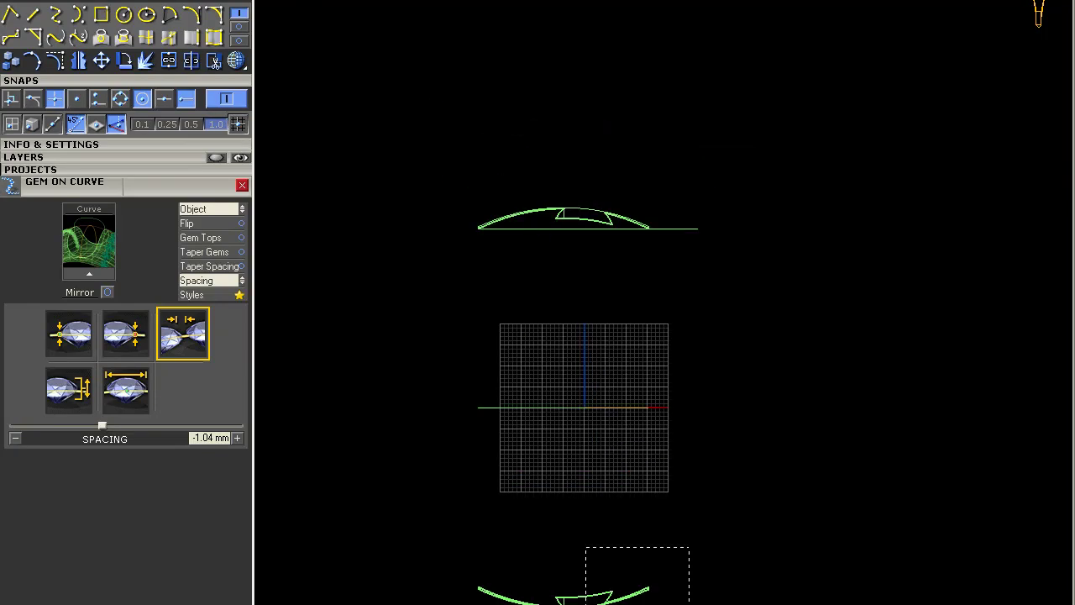
click(590, 220)
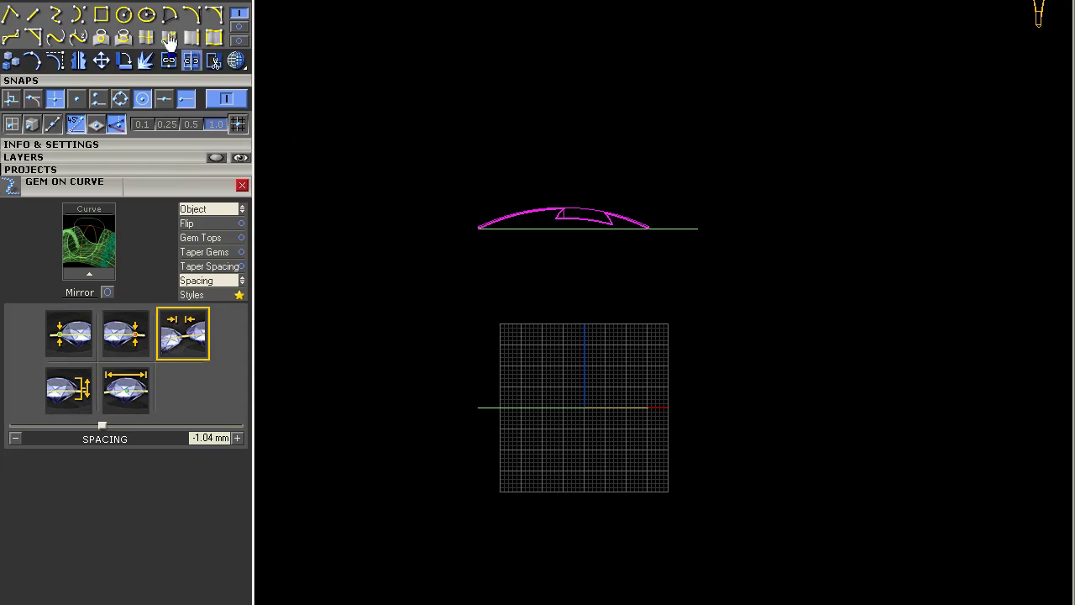
click(398, 232)
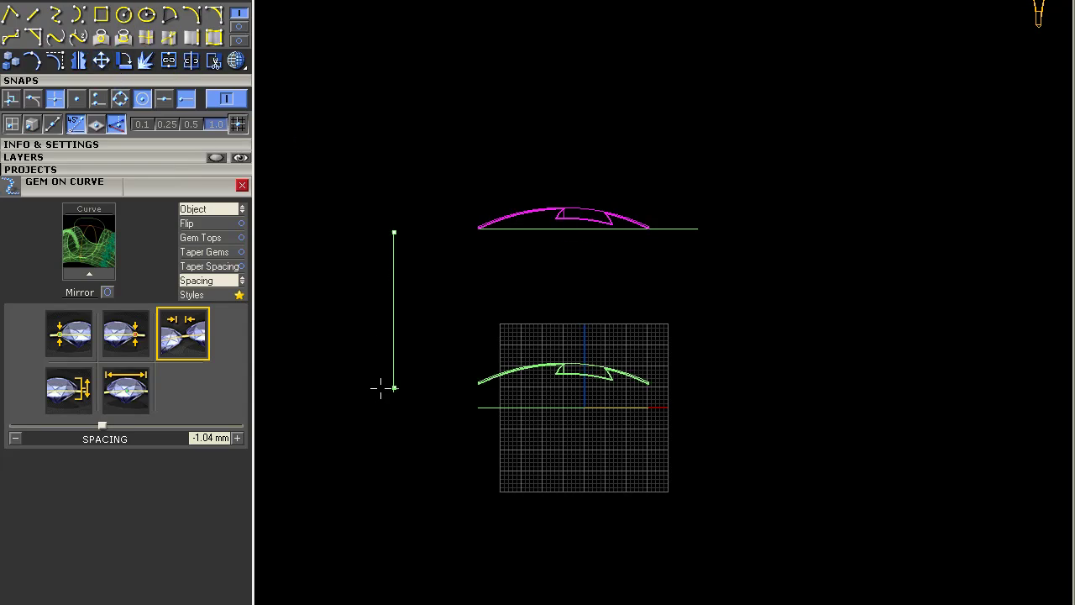
click(381, 409)
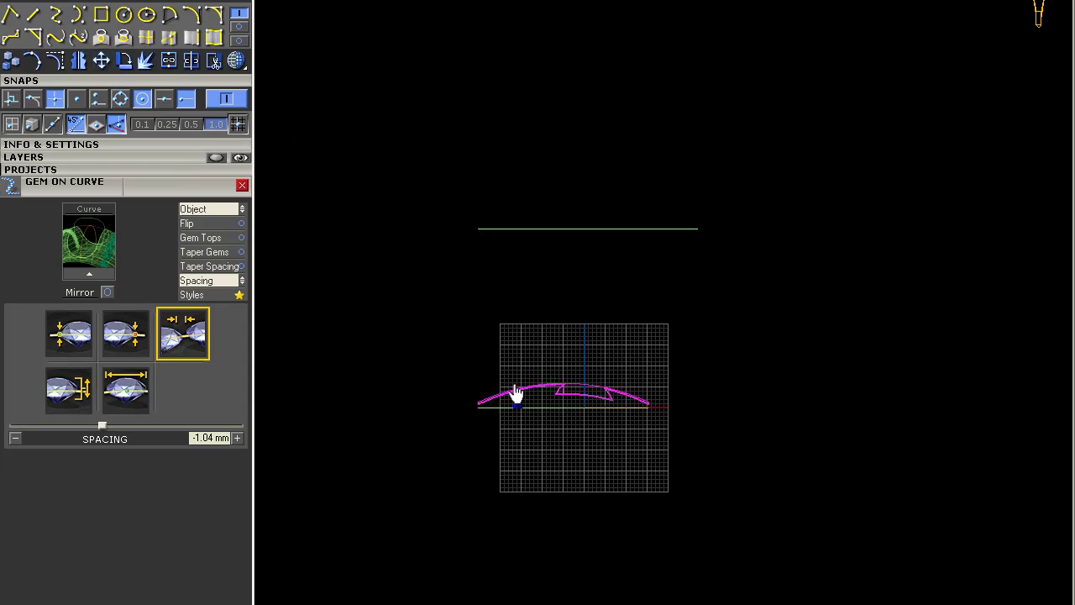
scroll(530, 396, up, 5)
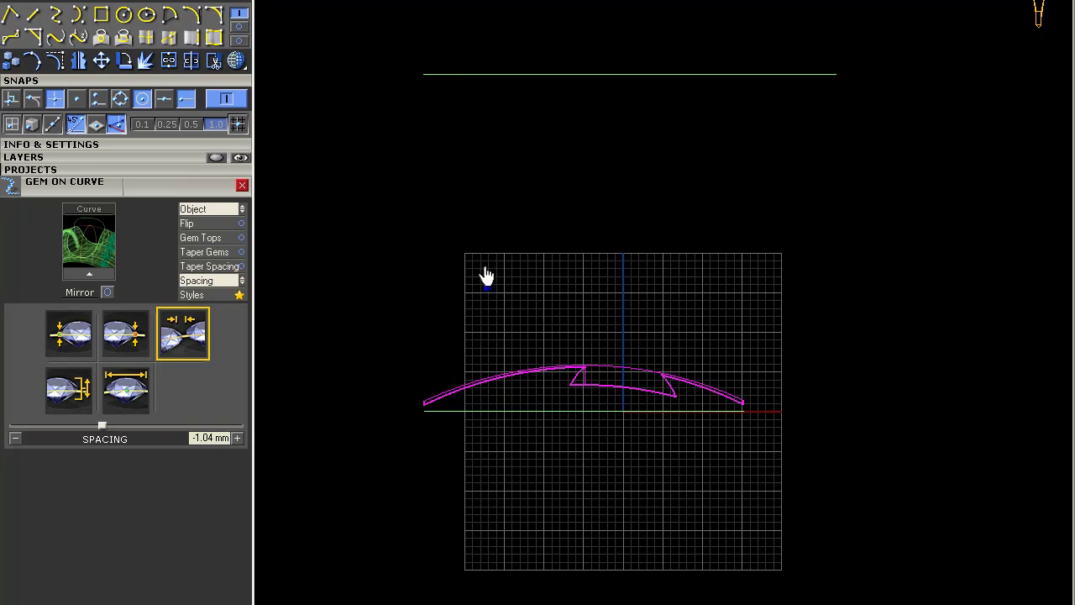
scroll(487, 284, down, 5)
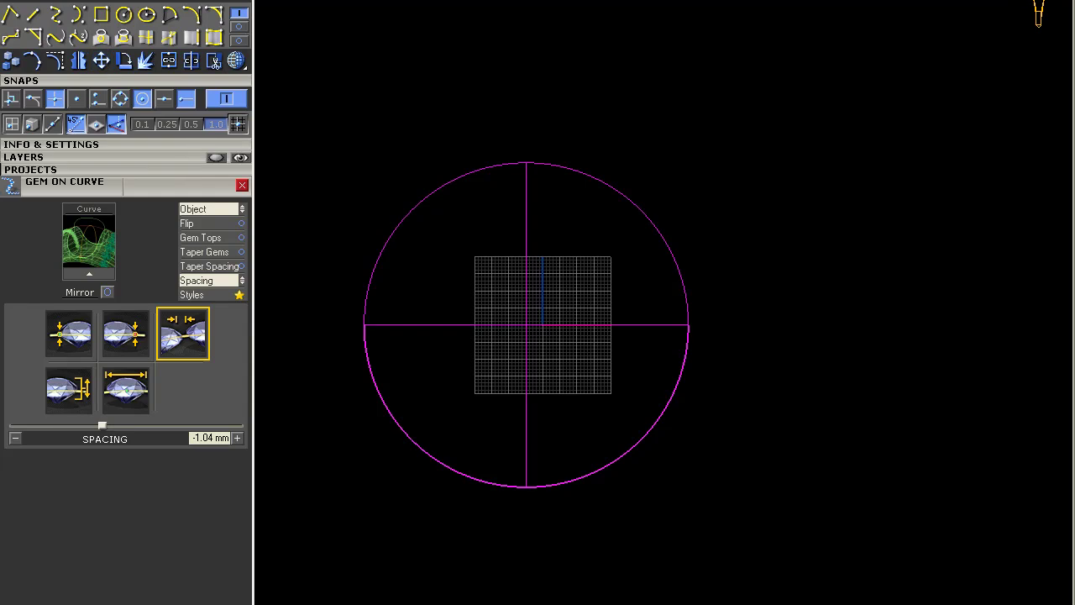
Step: Move the sphere straight down in the side view until its top is about one major grid square above the flat outlines
click(360, 99)
click(359, 247)
scroll(158, 4, down, 1)
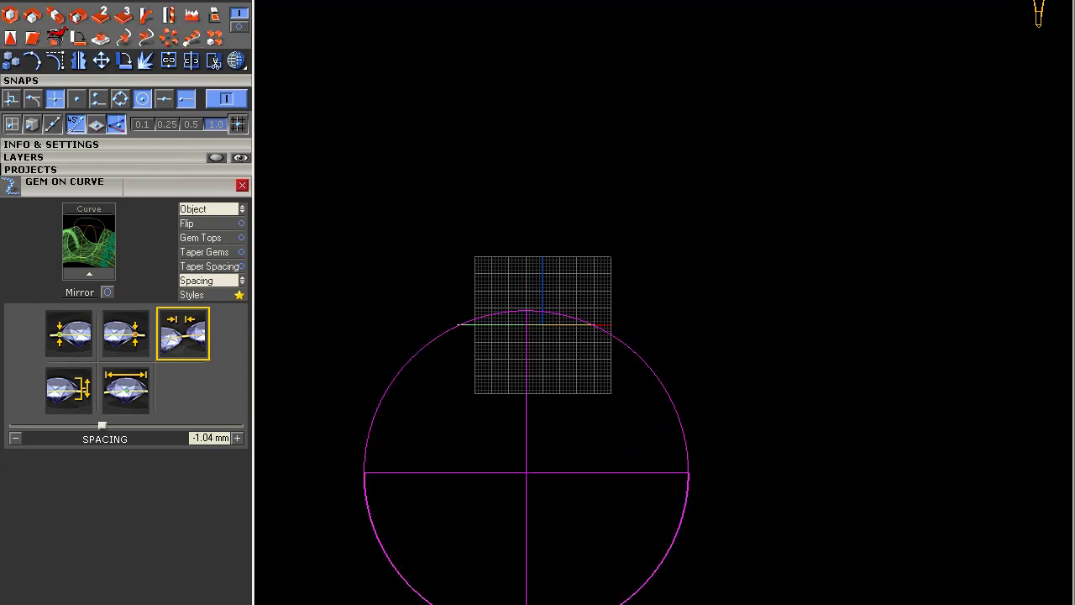
Step: Scale the sphere up uniformly from its top point to a radius of about 24 major grid squares
click(529, 310)
click(652, 307)
click(722, 265)
scroll(591, 244, up, 3)
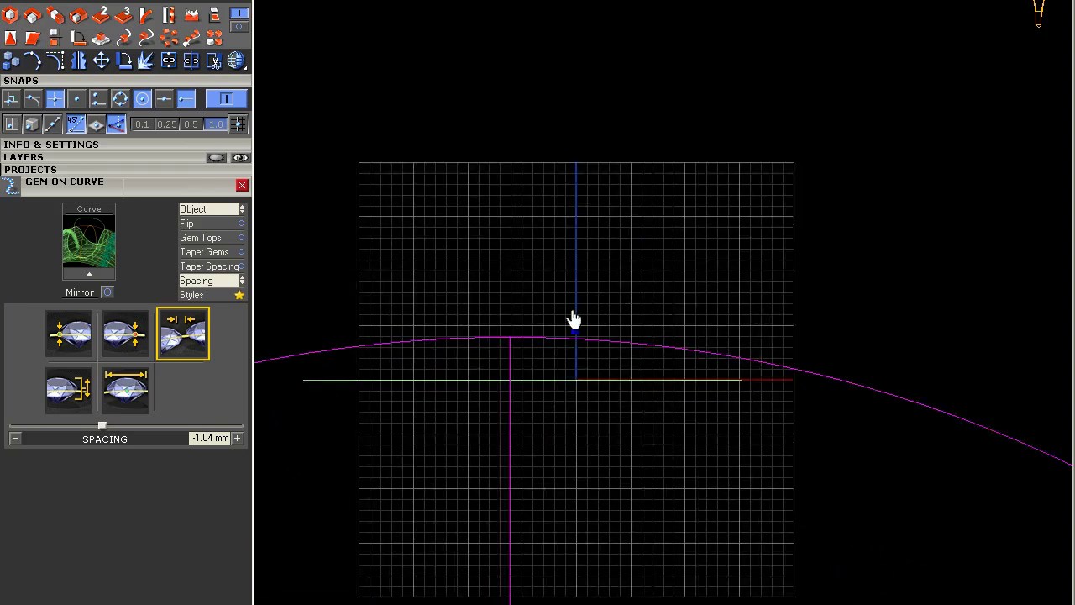
Step: Trim the enlarged sphere with the outer cross outline in the top view, keeping the gently curved cross-shaped surface
double_click(309, 5)
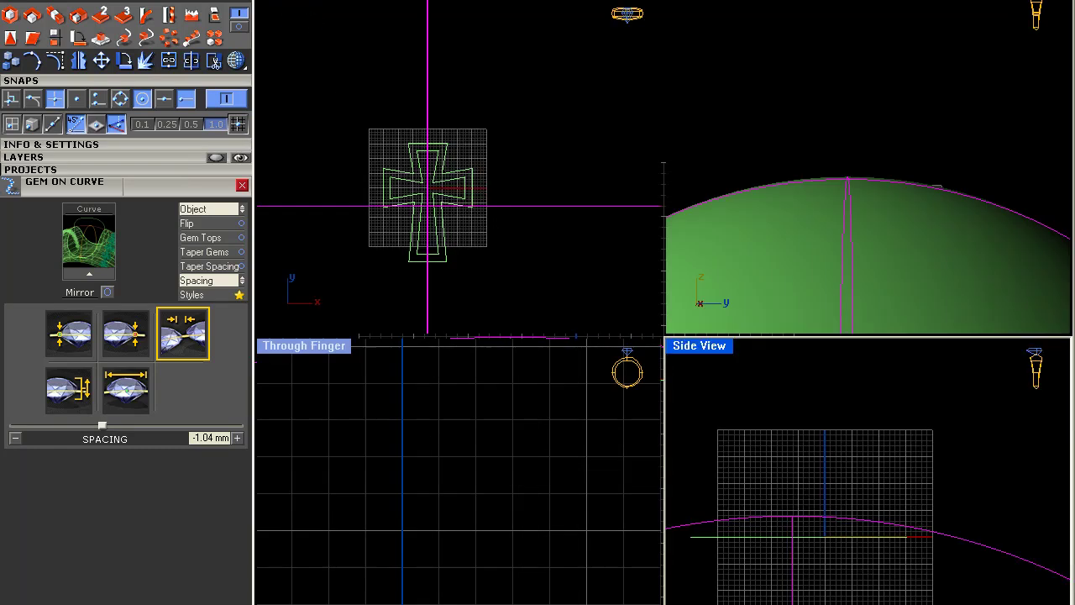
scroll(475, 200, down, 3)
scroll(472, 201, up, 1)
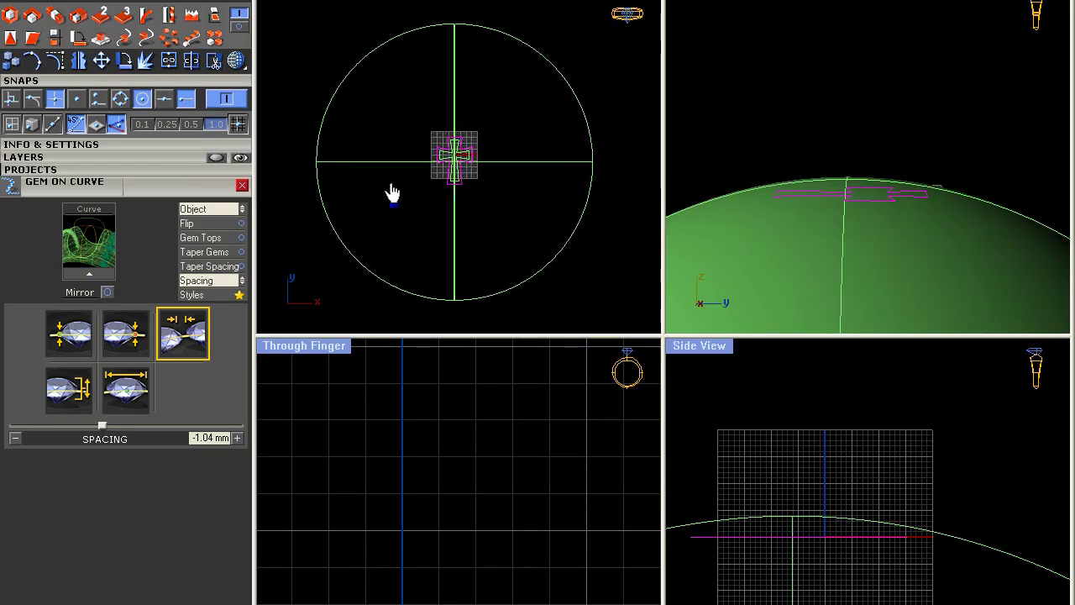
click(423, 70)
right_click(422, 70)
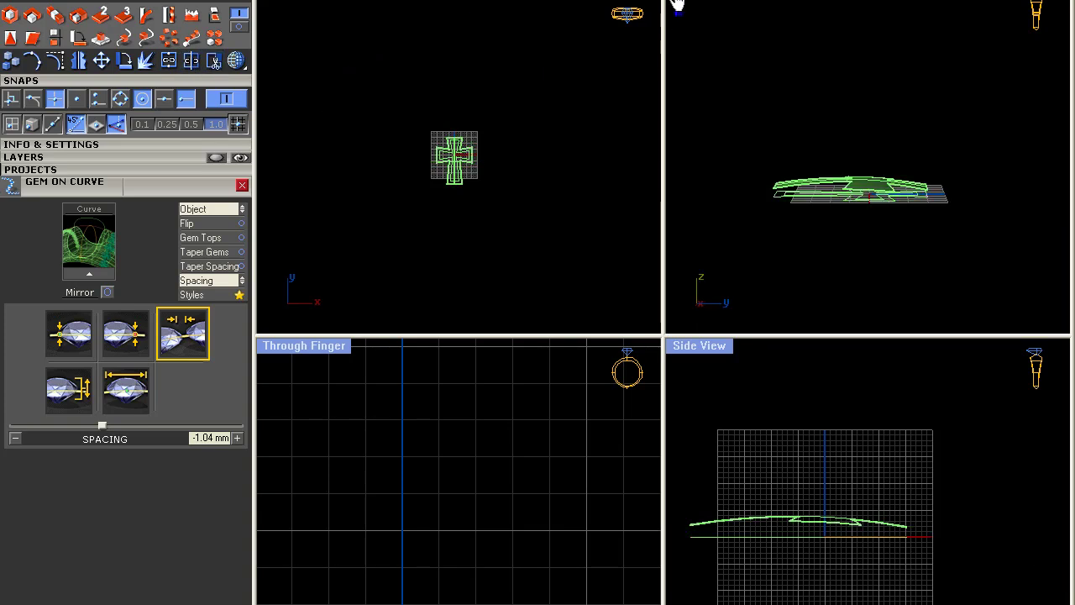
Step: Examine the shallow trimmed cross surface in the perspective view against the flat outlines
double_click(678, 5)
right_drag(651, 206, 643, 187)
scroll(608, 279, up, 6)
right_drag(641, 274, 635, 361)
right_drag(716, 299, 544, 261)
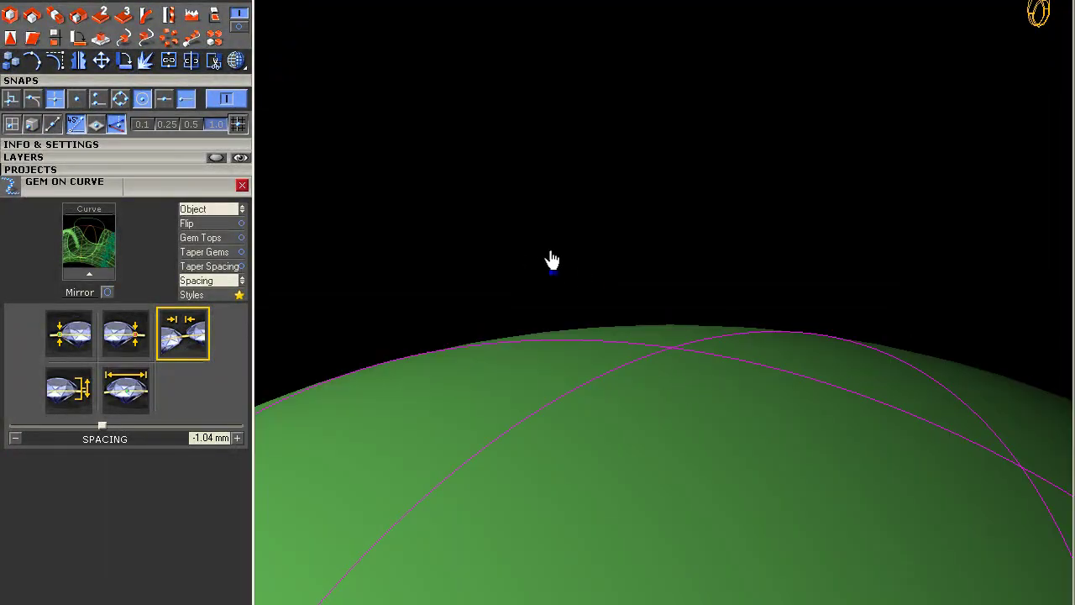
Step: Inspect the more strongly domed cross surface from low angles, checking how its arm ends meet the flat outlines
right_drag(551, 260, 516, 349)
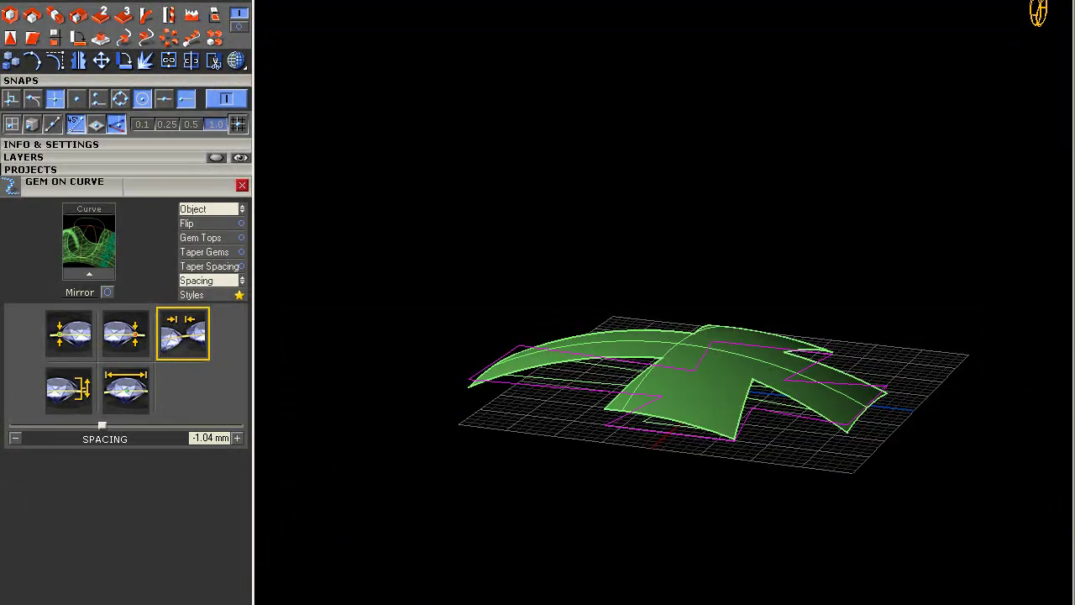
right_drag(481, 385, 529, 380)
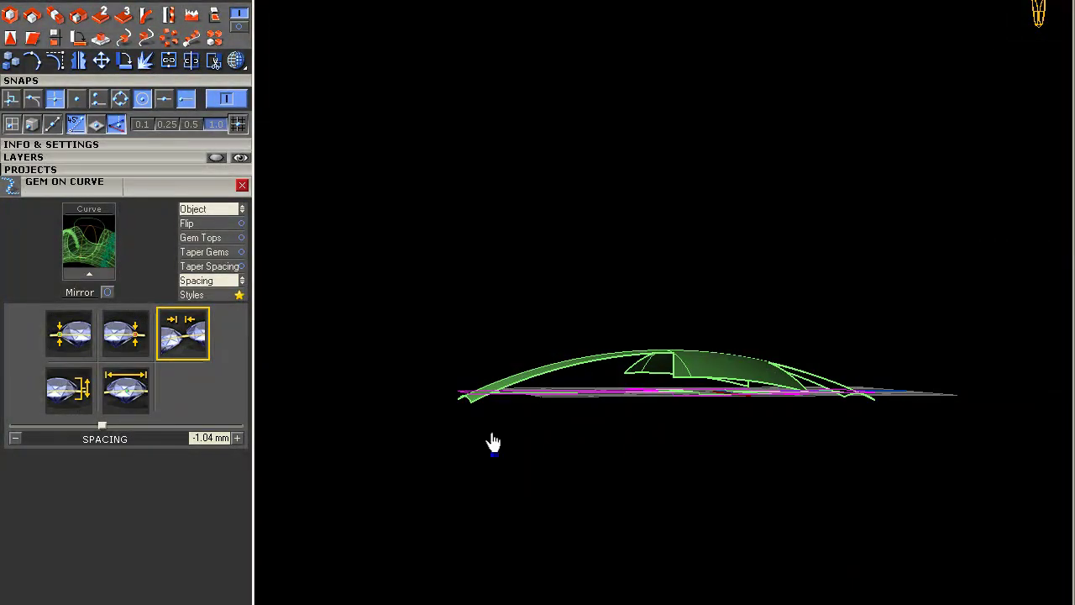
right_drag(490, 470, 465, 514)
right_drag(467, 455, 685, 363)
right_drag(564, 311, 516, 365)
Step: Undo the last trim to bring back the full sphere
key(ctrl+z)
key(Home)
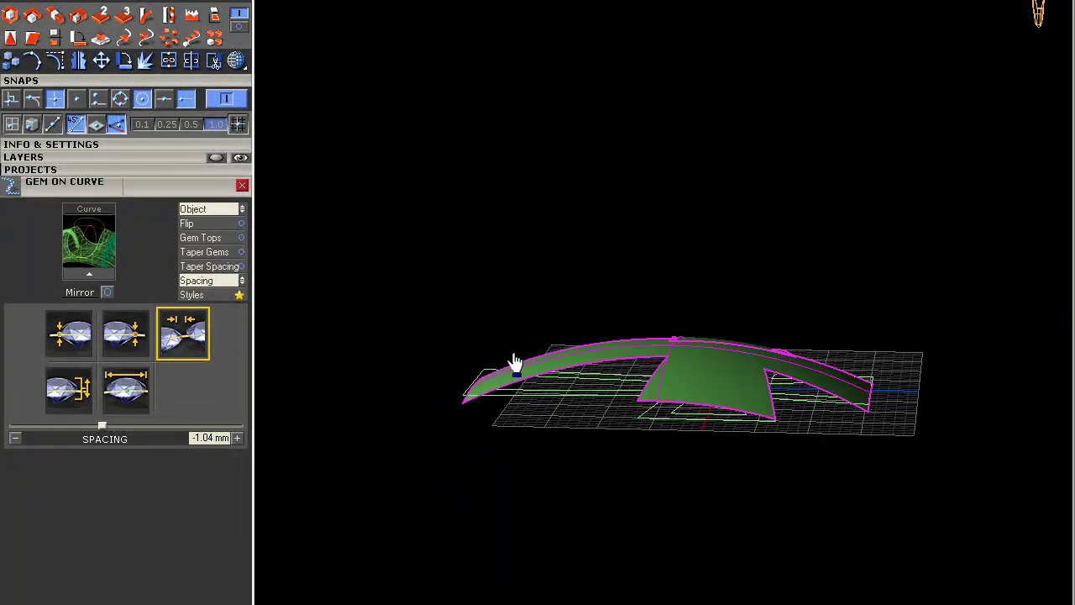
key(ctrl+z)
click(484, 329)
click(631, 343)
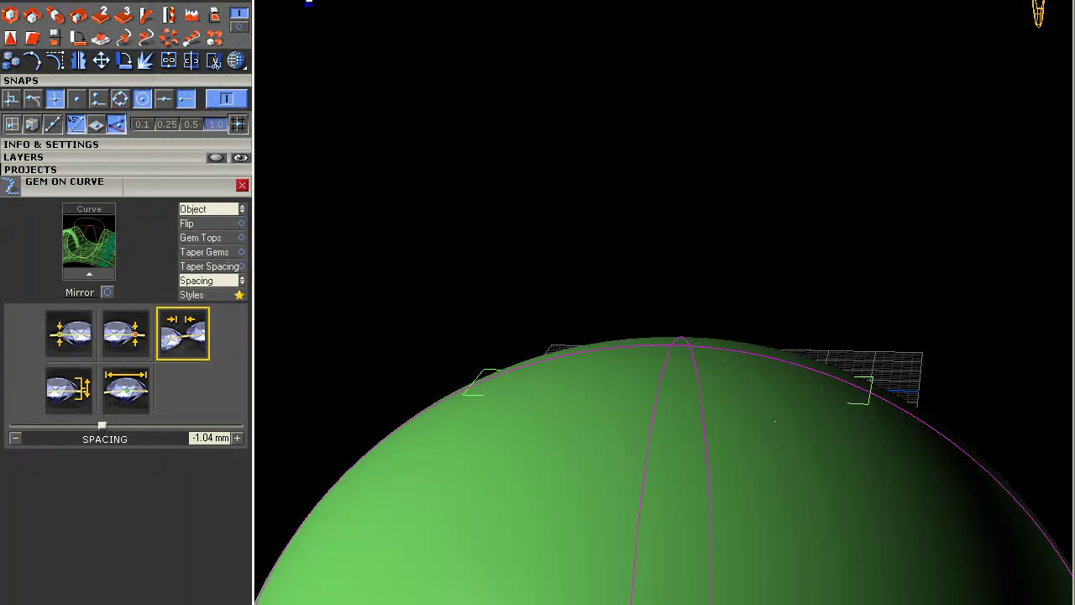
Step: Scale the sphere up uniformly from its top point to a radius of about 14 major grid squares
double_click(308, 2)
click(10, 21)
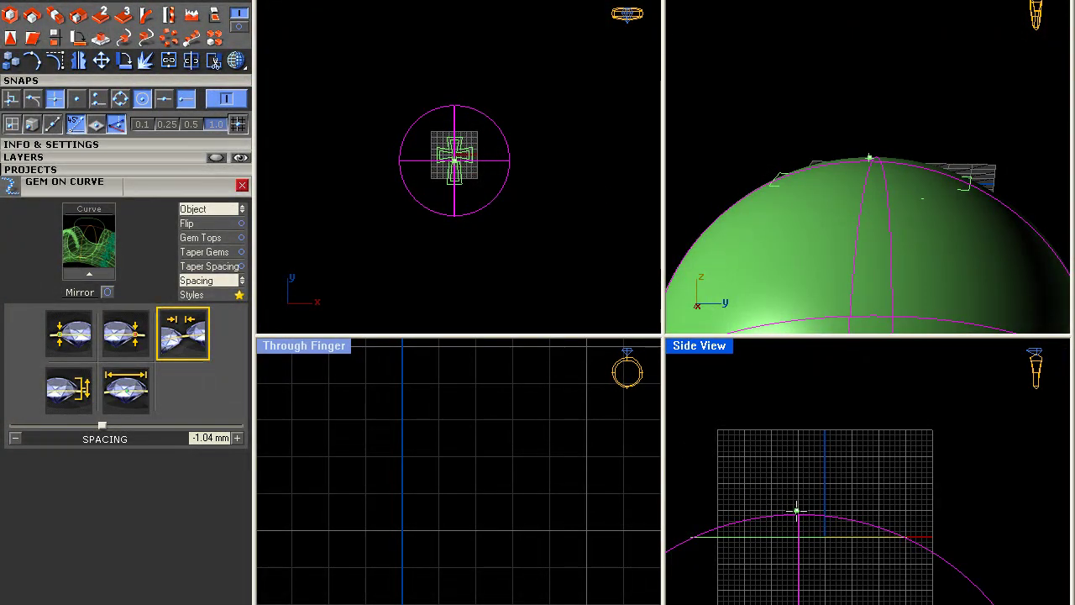
click(933, 478)
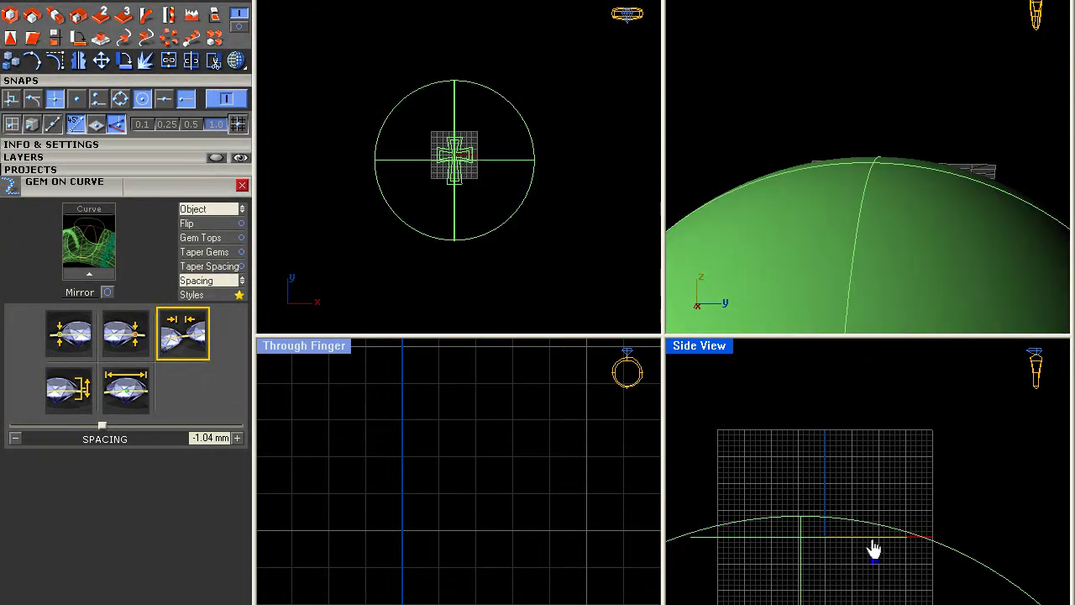
Step: Trim the rescaled sphere with the outer cross outline in the top view, keeping the cross-shaped surface
click(459, 182)
click(214, 62)
click(473, 228)
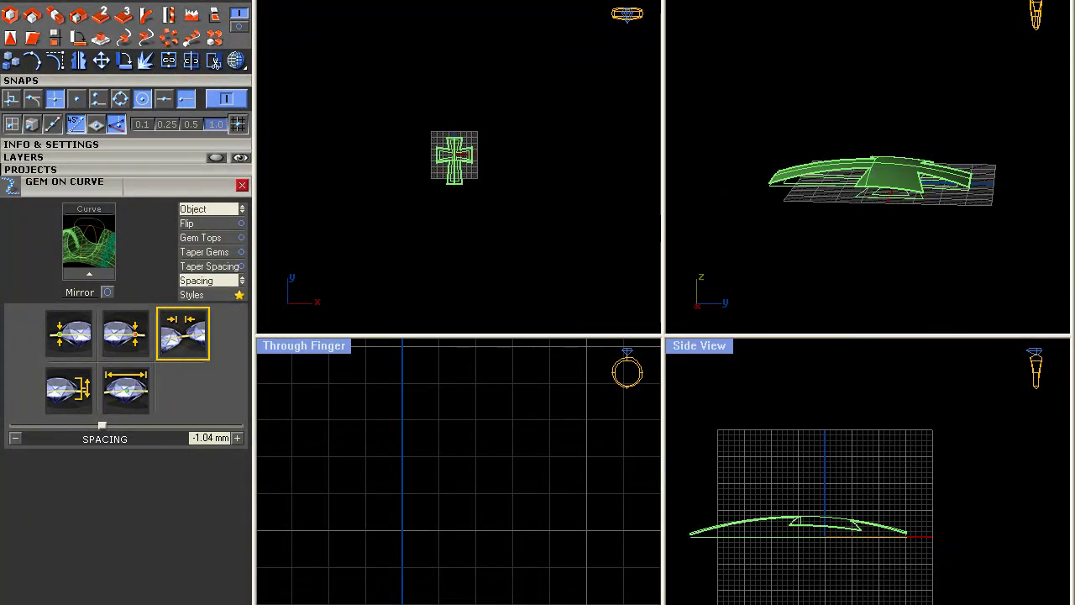
Step: Check the newly trimmed cross surface in perspective against the flat outlines and select it
double_click(682, 6)
scroll(655, 320, down, 5)
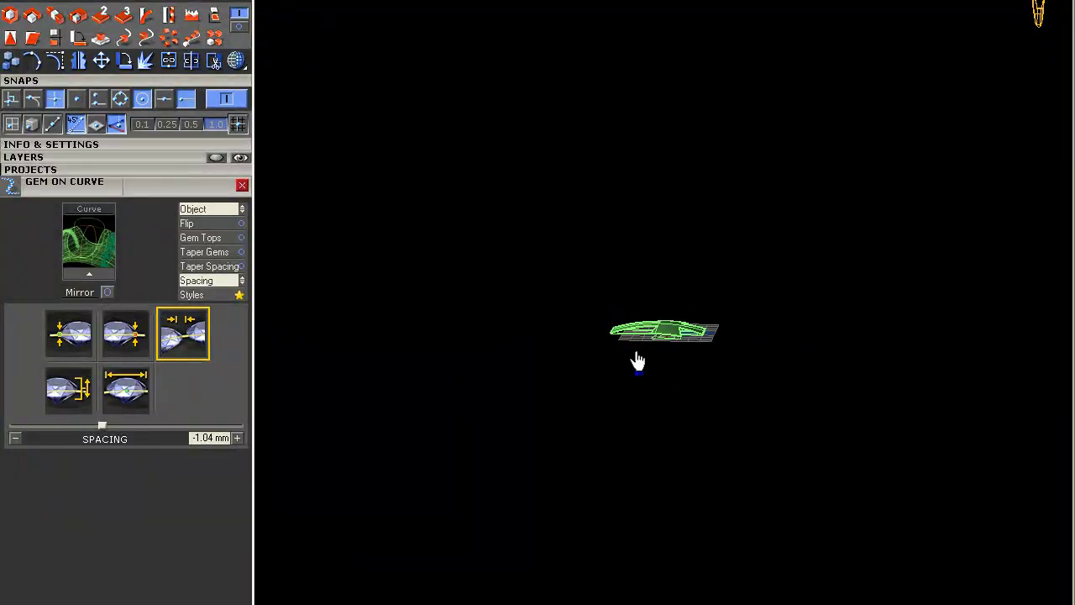
scroll(658, 326, up, 8)
click(691, 294)
mouse_move(690, 304)
right_down()
mouse_move(685, 285)
mouse_move(685, 305)
right_up()
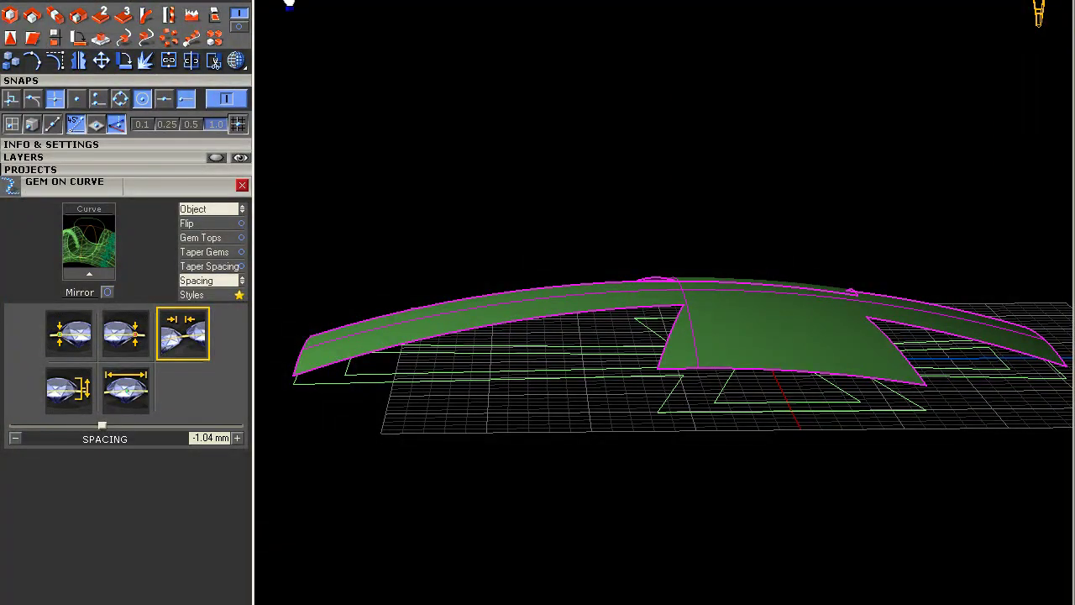
double_click(289, 4)
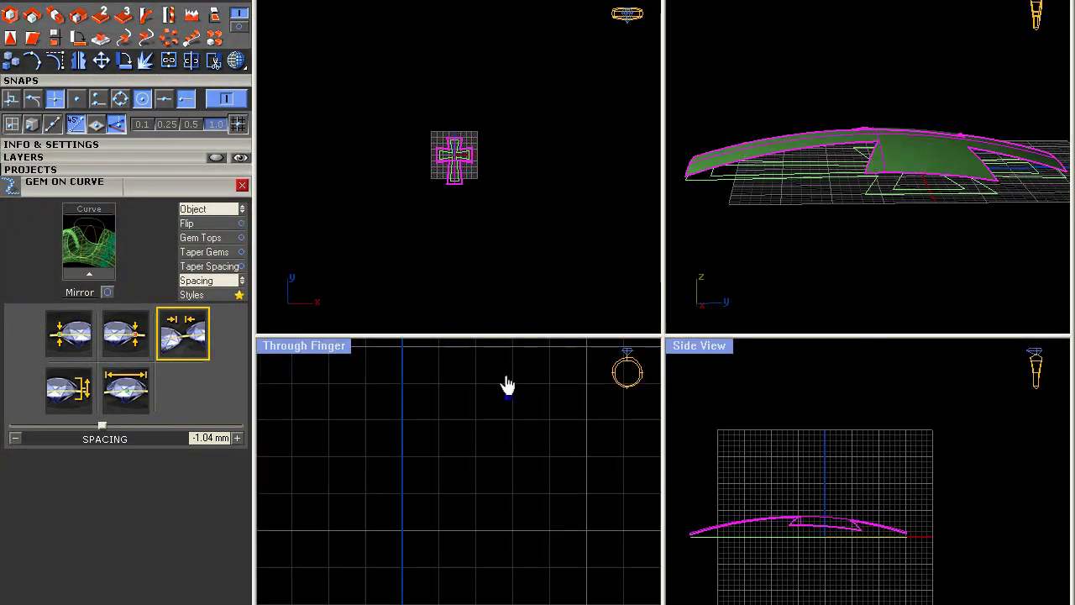
Step: Extrude the domed cross surface to a point about 40 major grid squares straight below it in the side view
double_click(694, 347)
click(670, 363)
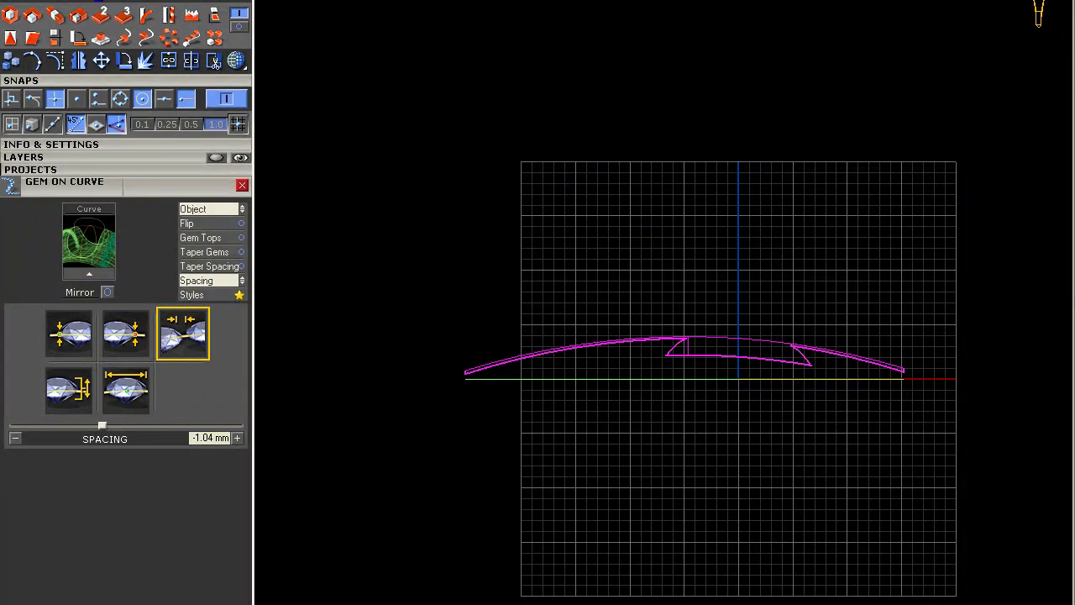
click(114, 3)
click(215, 14)
scroll(562, 115, down, 6)
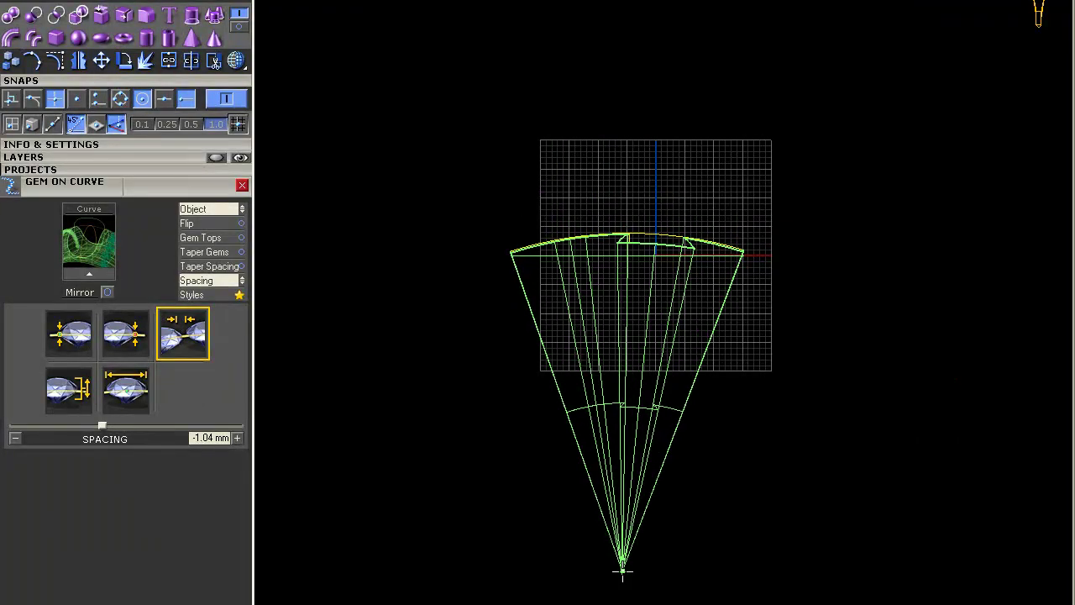
click(291, 4)
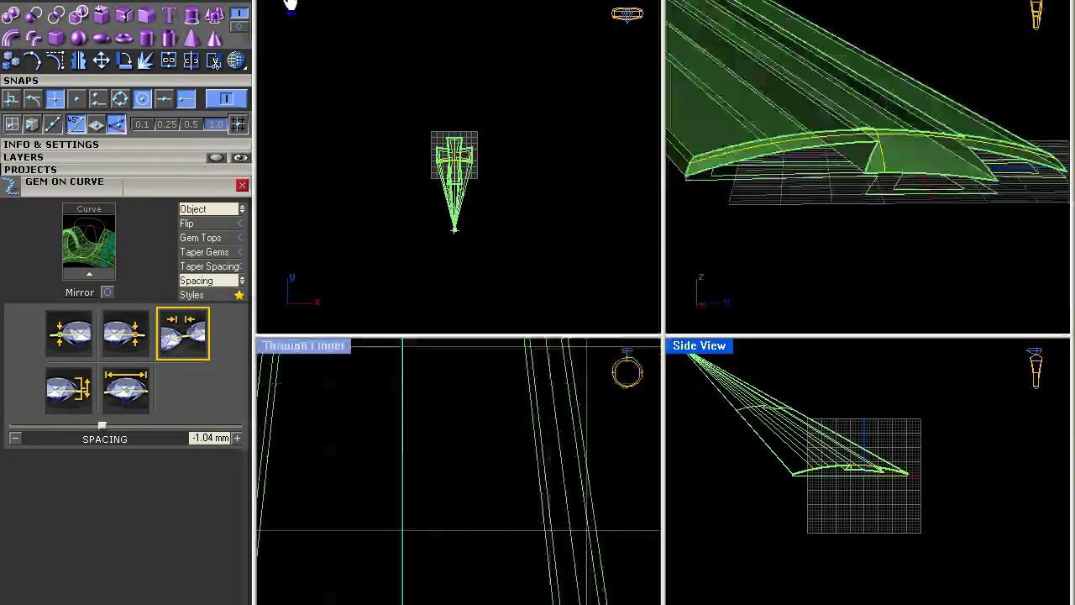
double_click(701, 349)
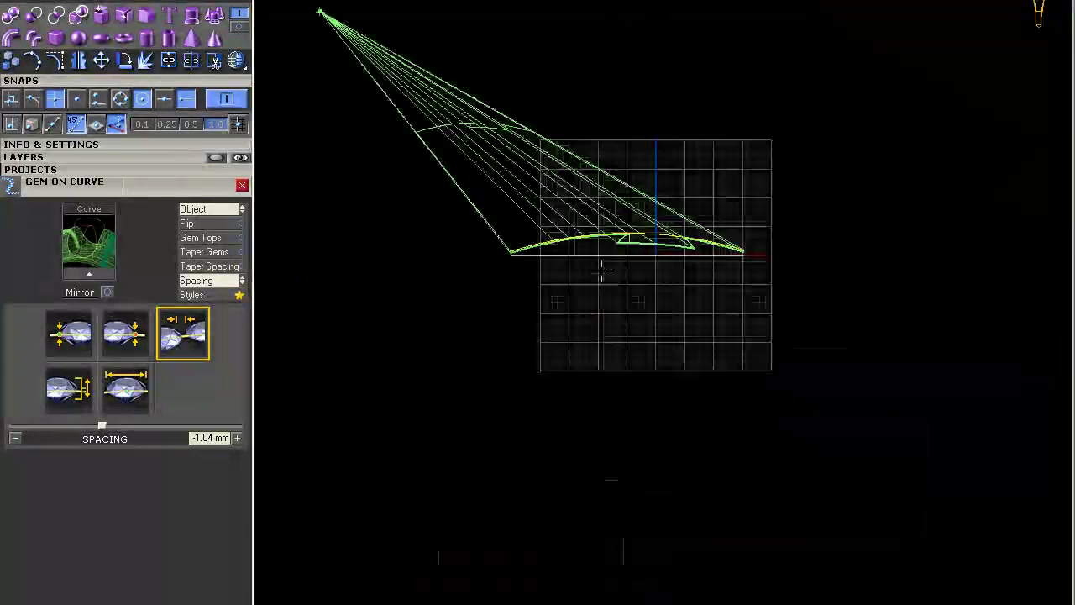
right_drag(634, 604, 641, 478)
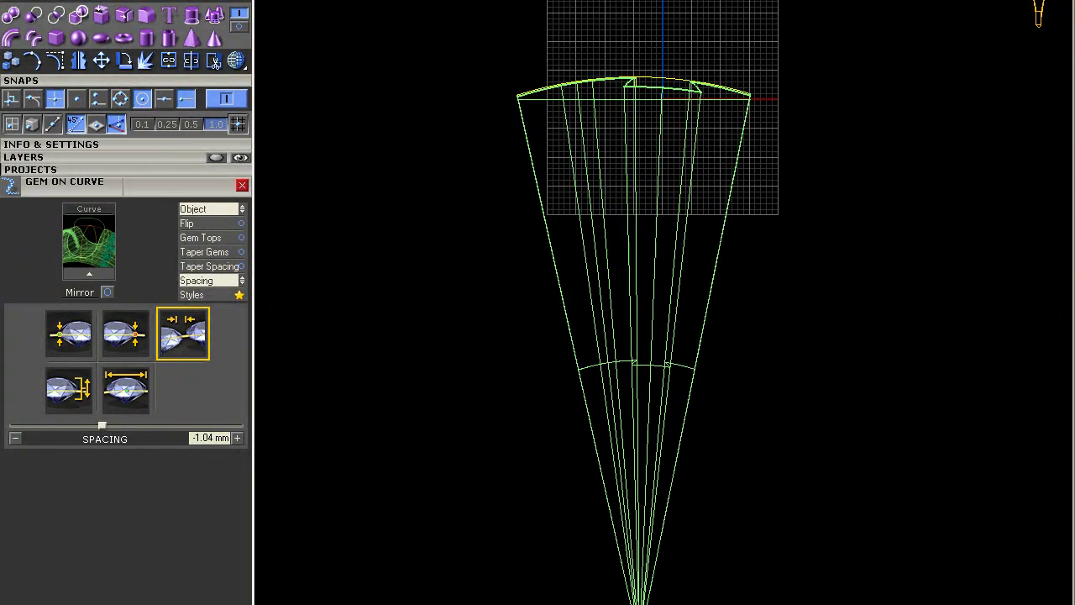
scroll(630, 604, down, 4)
right_drag(628, 604, 638, 543)
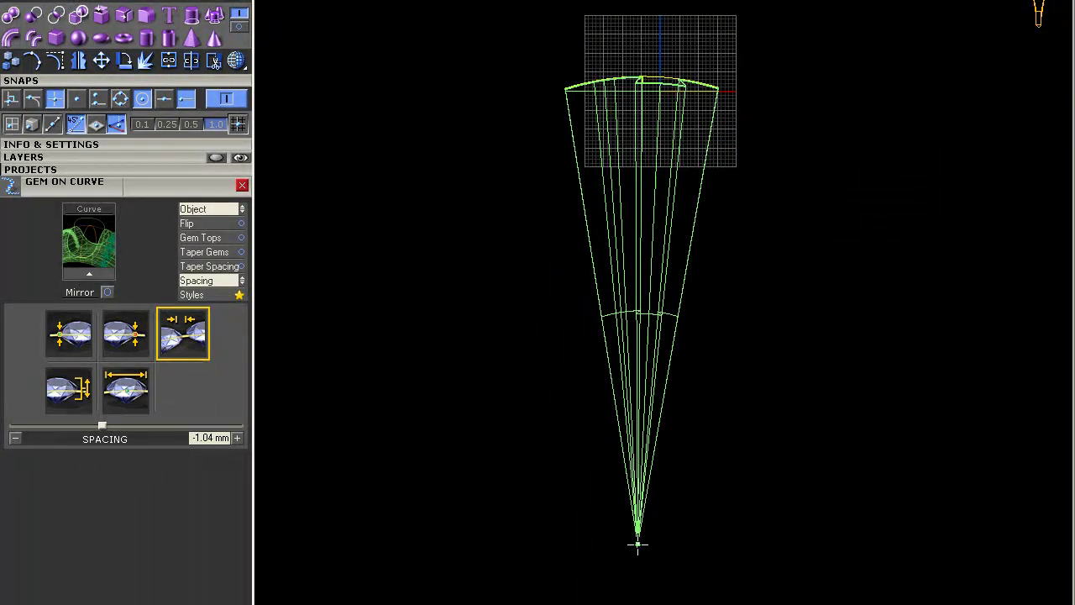
right_drag(641, 604, 651, 550)
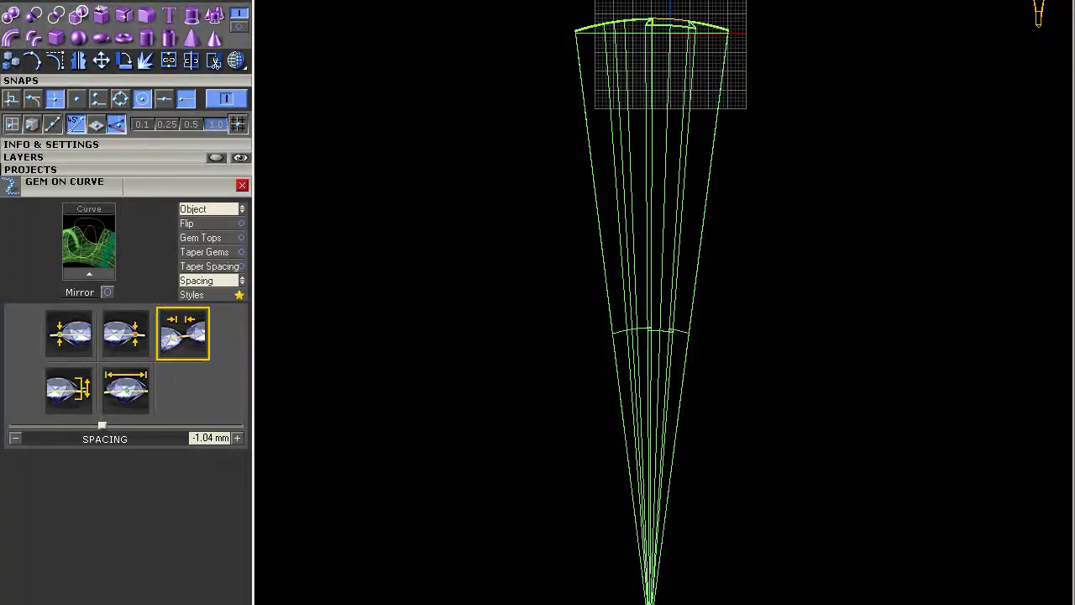
double_click(305, 1)
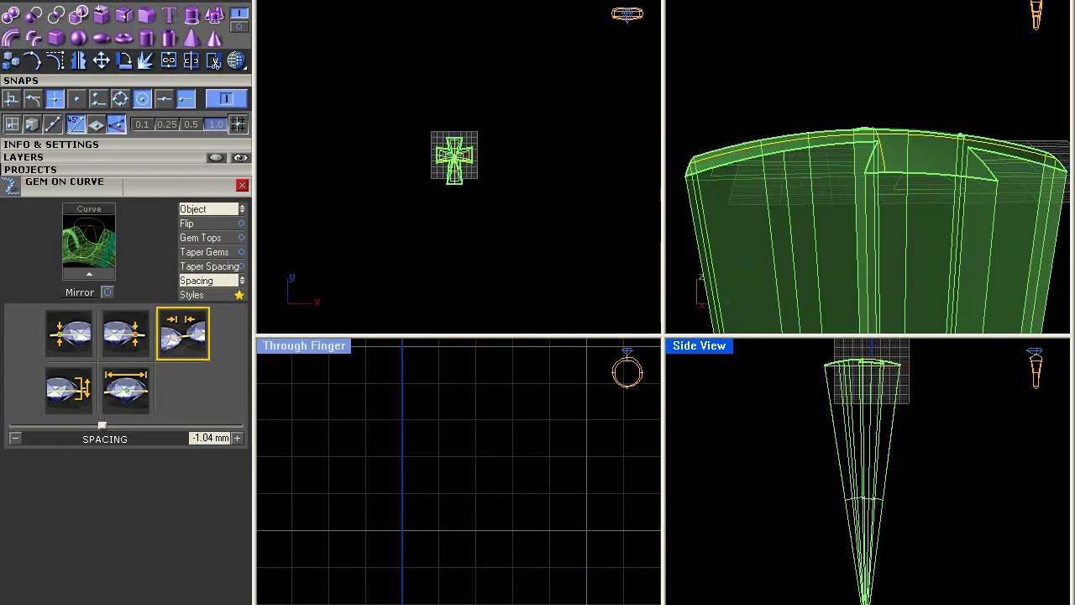
scroll(453, 168, up, 6)
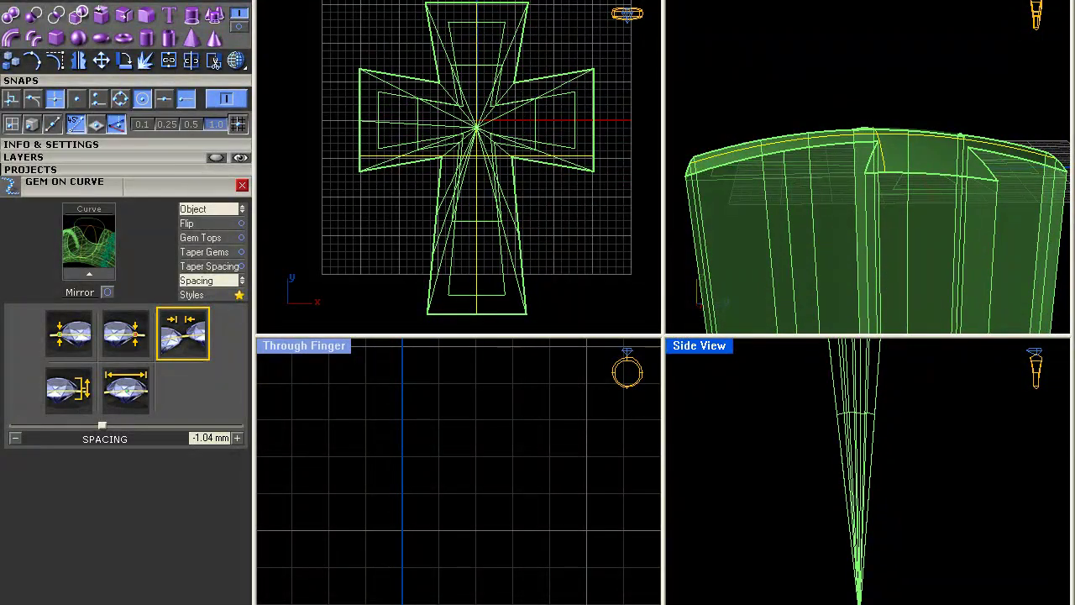
click(859, 603)
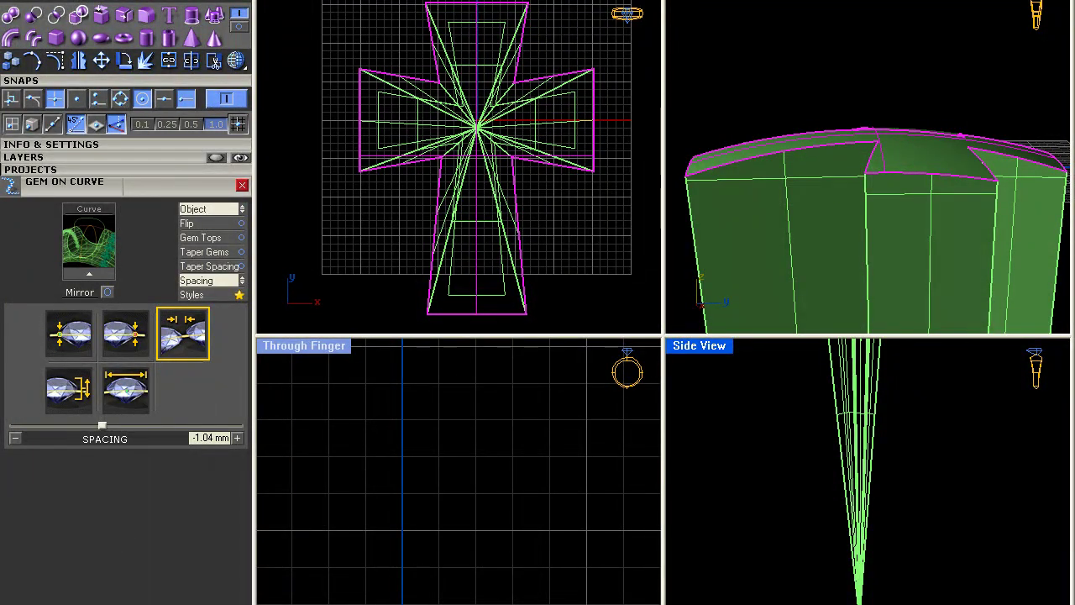
click(728, 138)
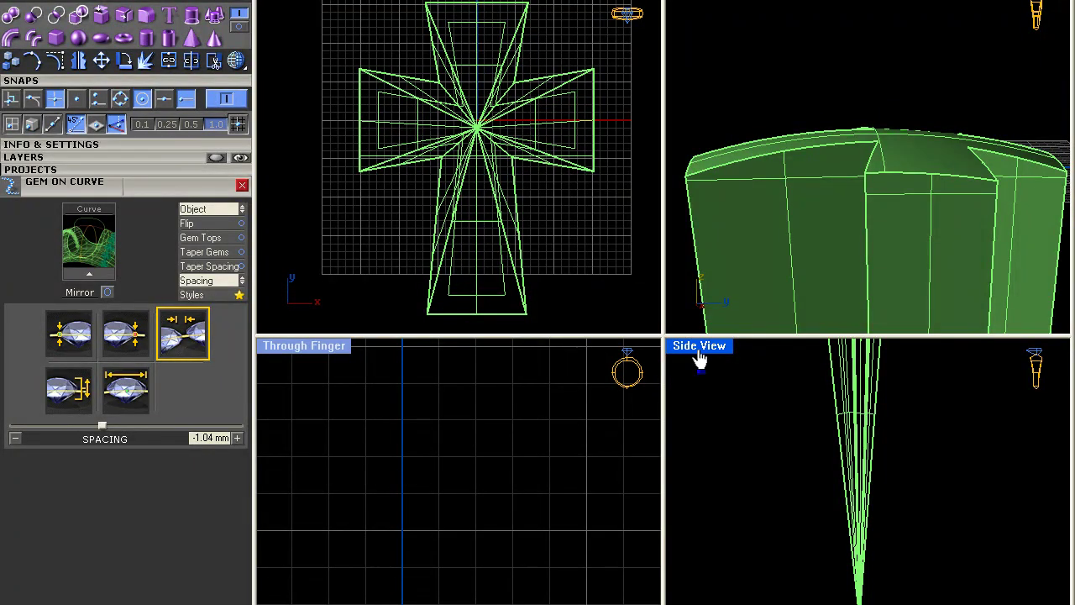
Step: Examine the tapered cross extrusion in the enlarged side view, from its domed top down its walls
double_click(699, 347)
scroll(626, 149, up, 5)
scroll(625, 149, up, 6)
scroll(613, 113, down, 3)
scroll(490, 113, down, 3)
scroll(491, 116, up, 3)
scroll(492, 123, down, 3)
scroll(492, 123, up, 4)
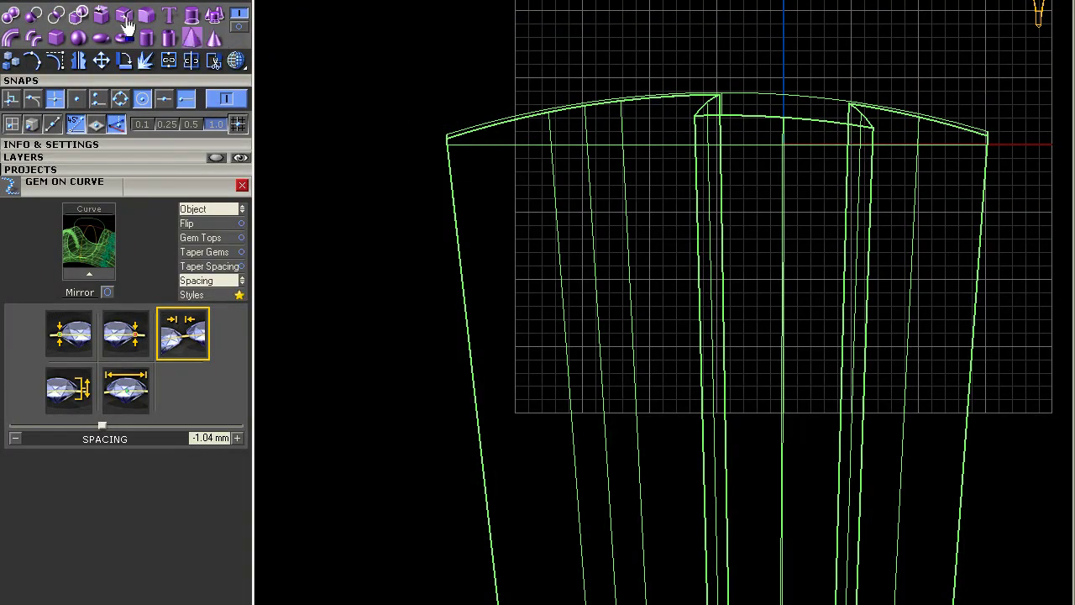
Step: Draw a horizontal line past both sides of the extrusion in side view and lower it to half a minor grid square below the flat outlines
click(21, 0)
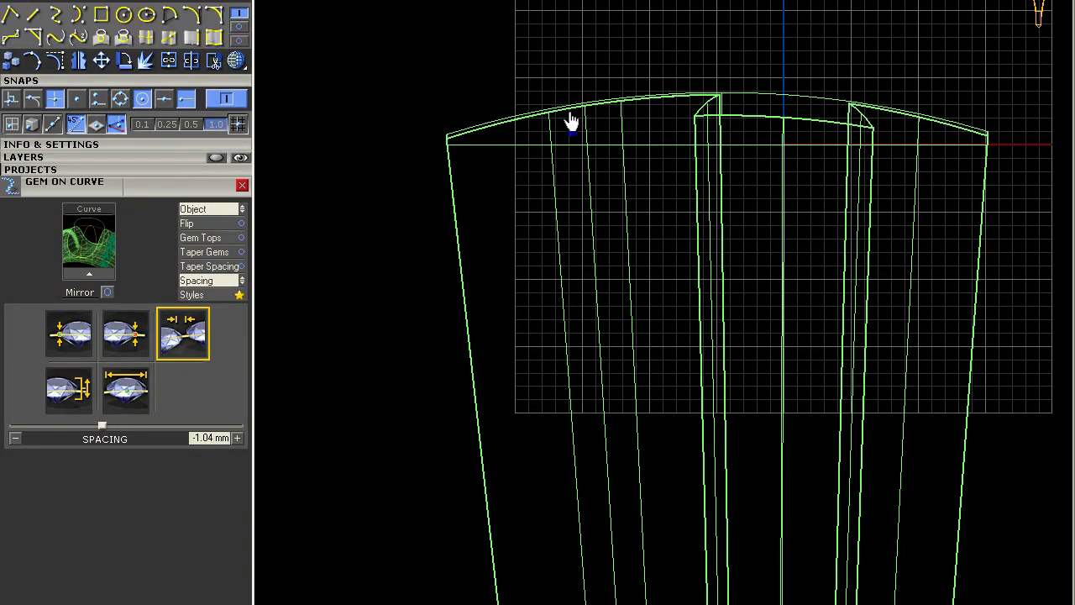
click(512, 157)
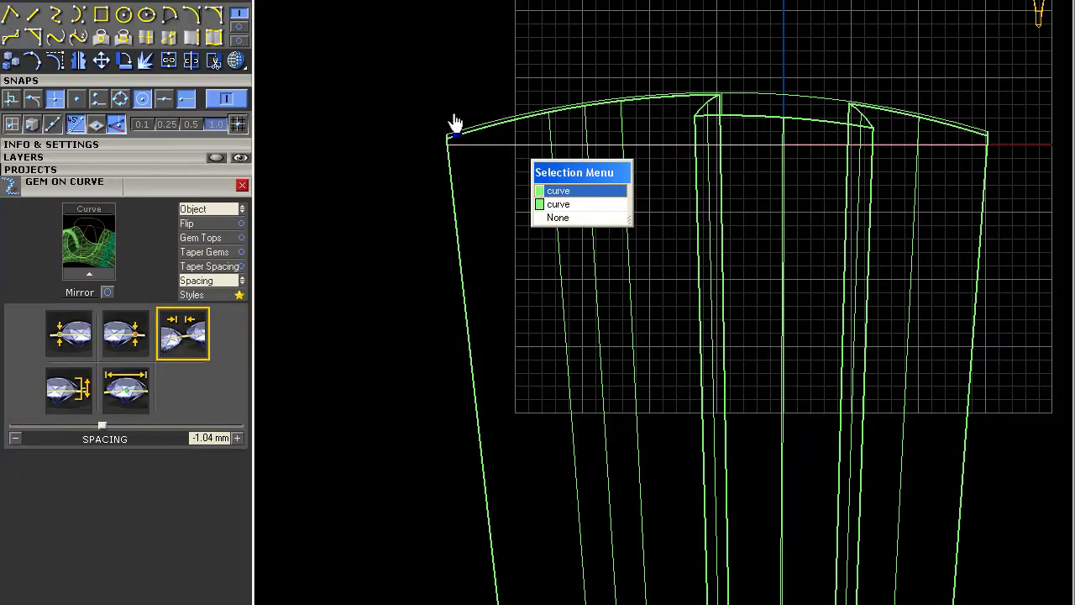
click(557, 205)
scroll(454, 132, up, 3)
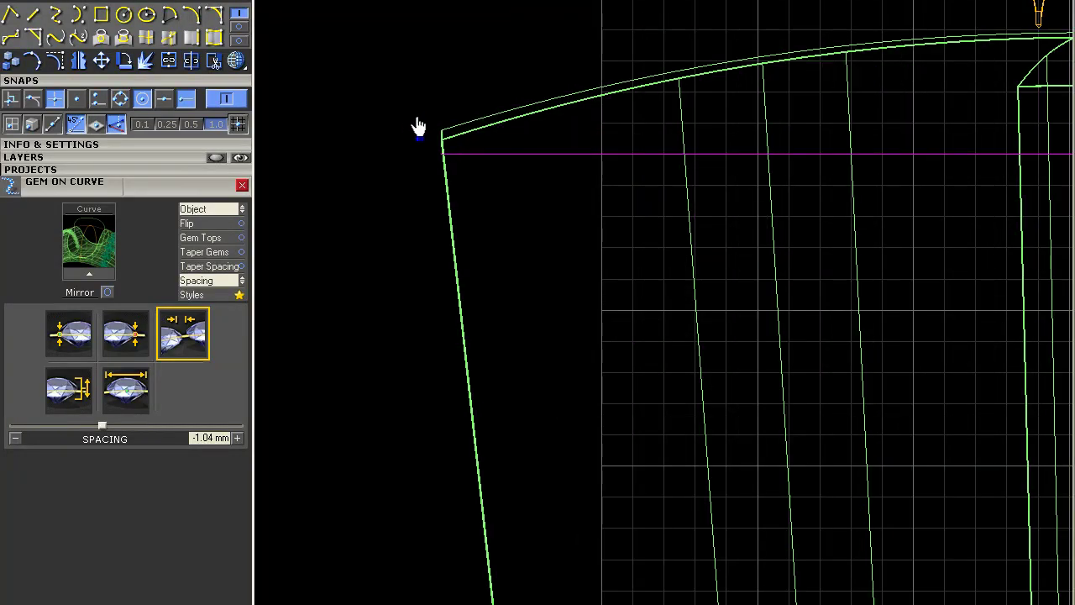
click(375, 94)
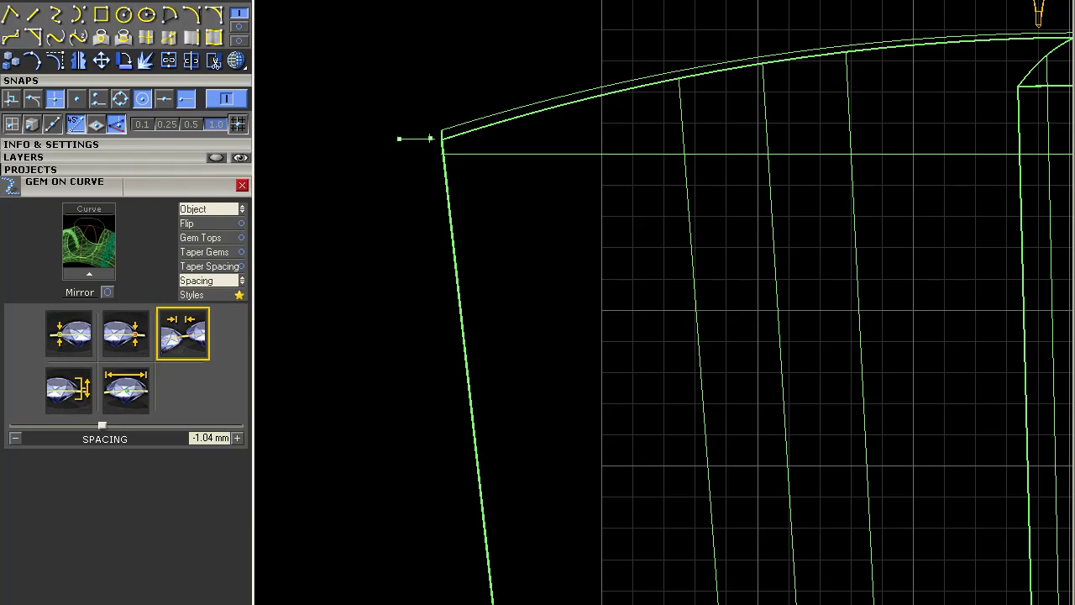
scroll(424, 142, down, 6)
right_drag(1052, 180, 849, 186)
click(1005, 186)
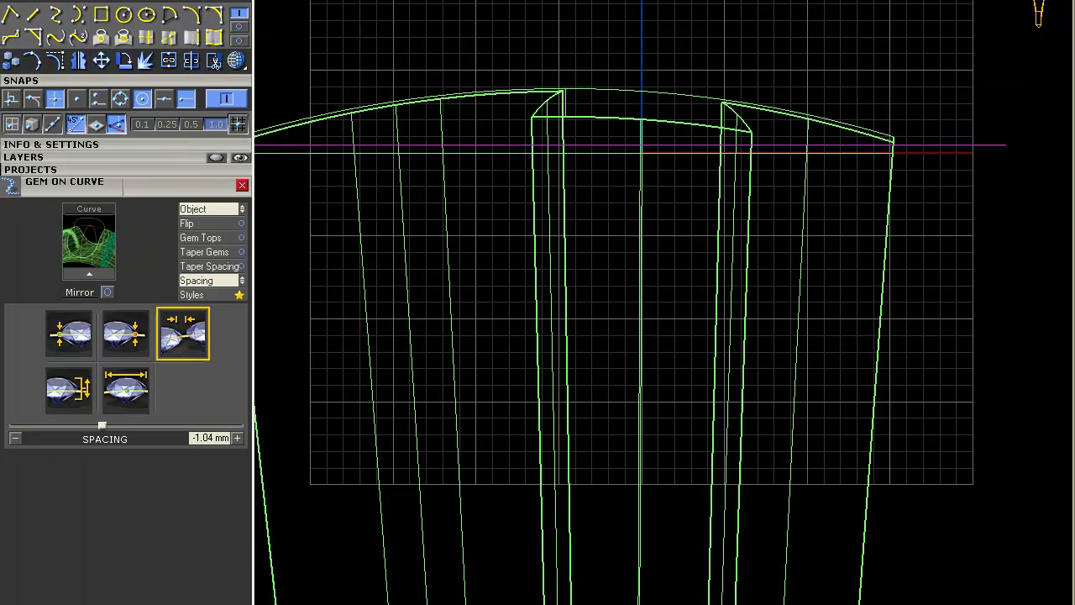
scroll(919, 257, up, 5)
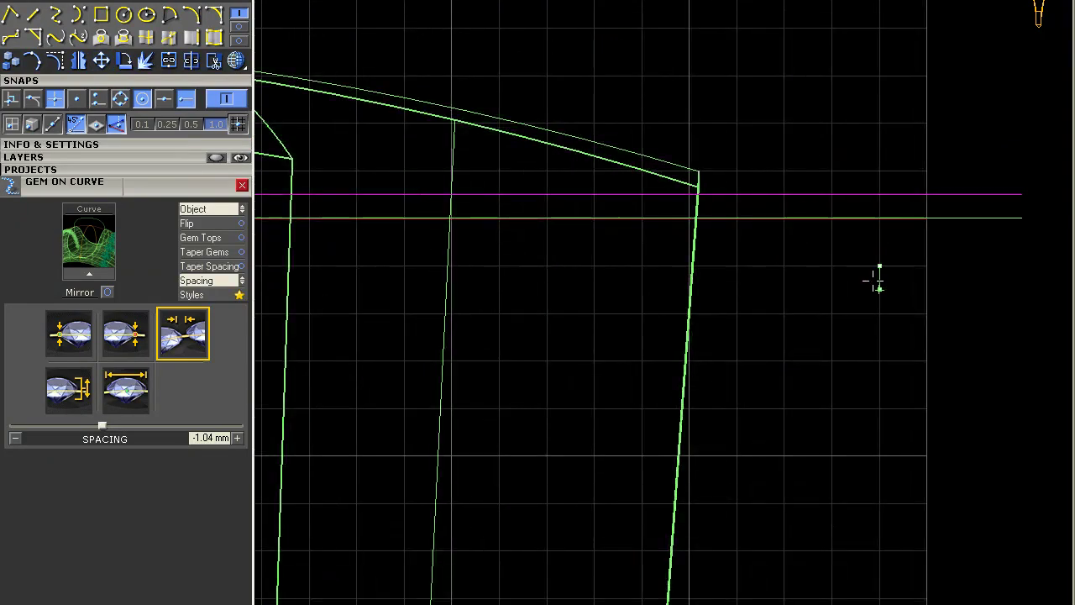
click(873, 303)
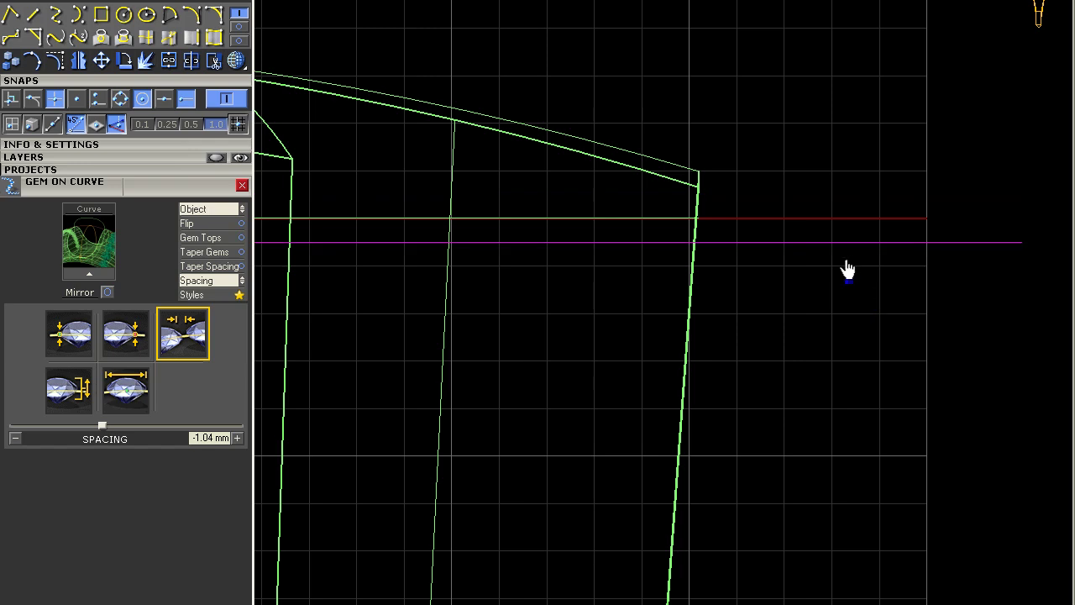
Step: Copy the horizontal line downward twice, about 0.6 and 1.4 minor grid squares below the first line
click(855, 290)
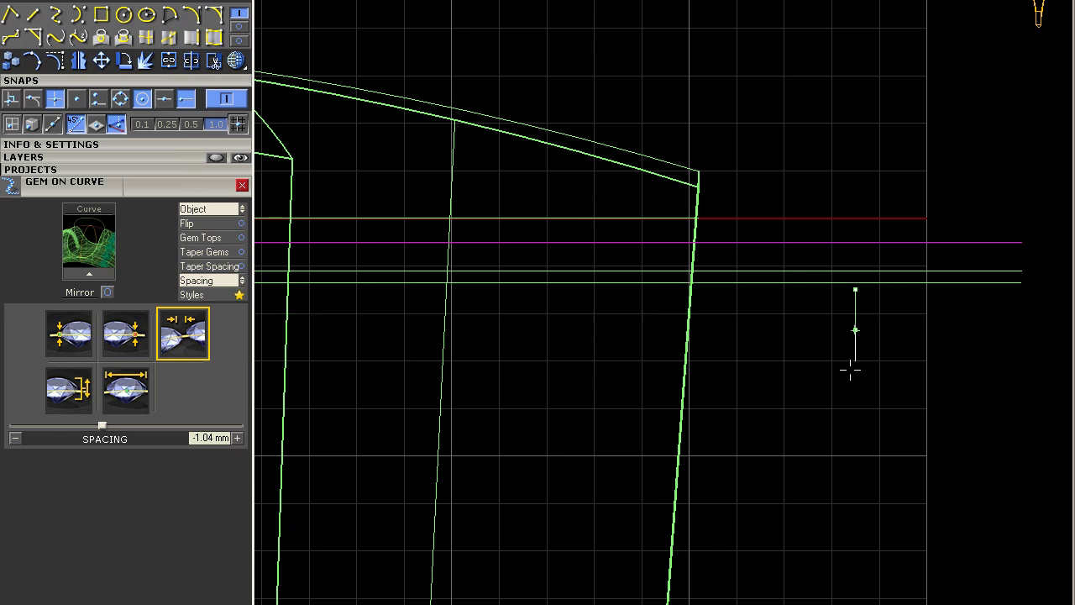
click(851, 271)
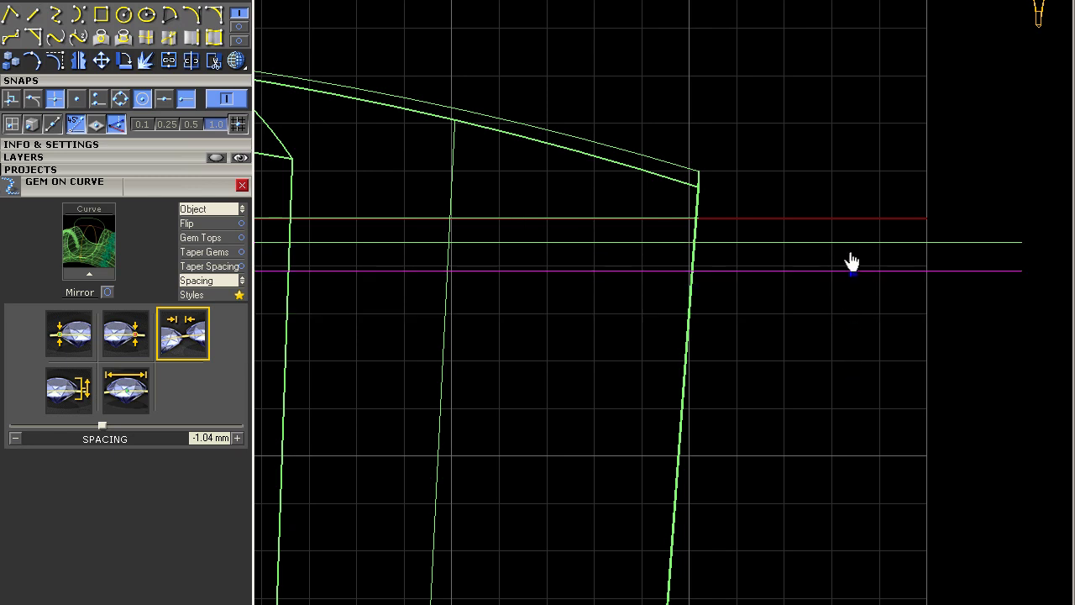
click(857, 314)
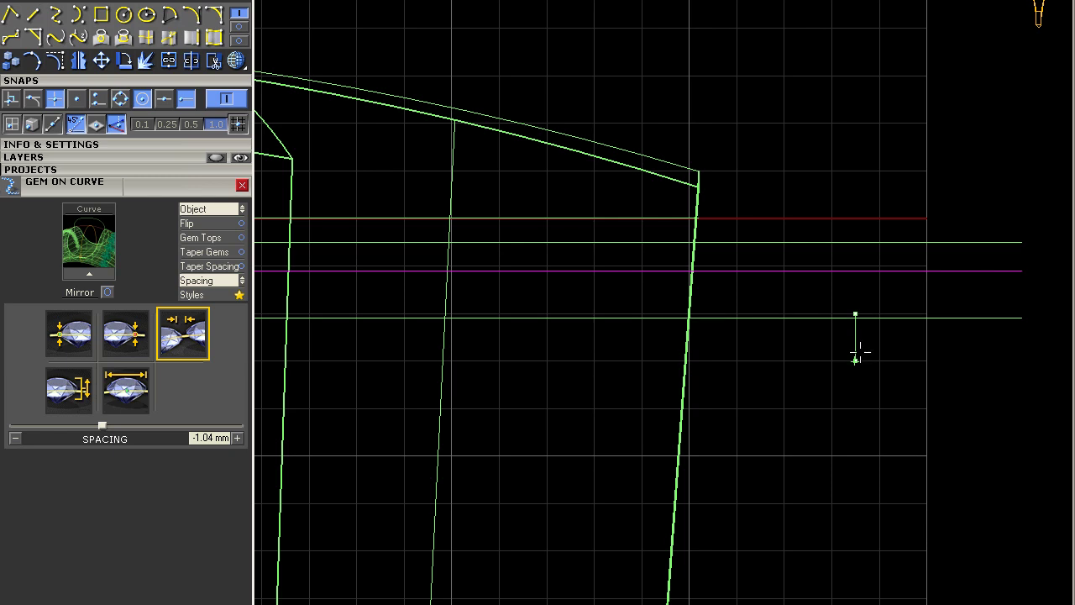
click(857, 356)
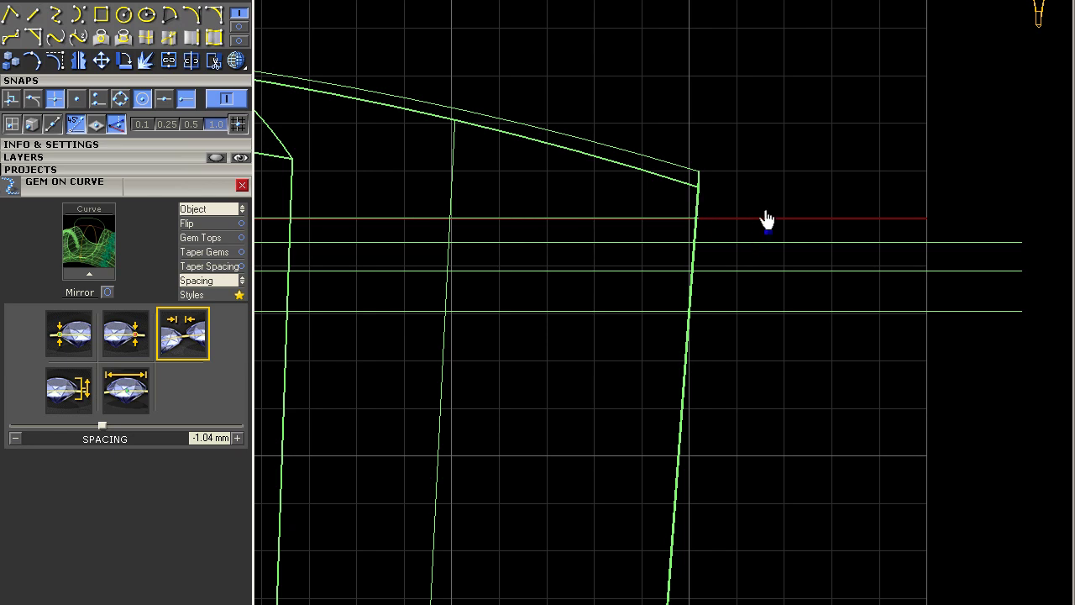
scroll(736, 225, down, 2)
scroll(715, 223, up, 2)
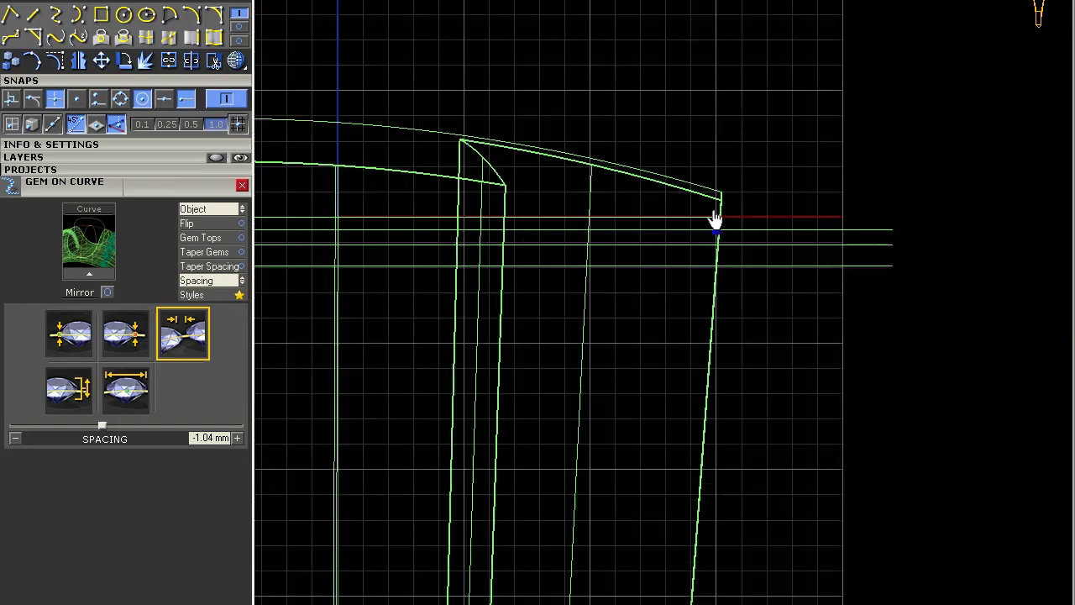
Step: Trace both outer edges of the tapered cross extrusion in side view, from each upper corner down to its apex
click(15, 17)
scroll(726, 101, down, 4)
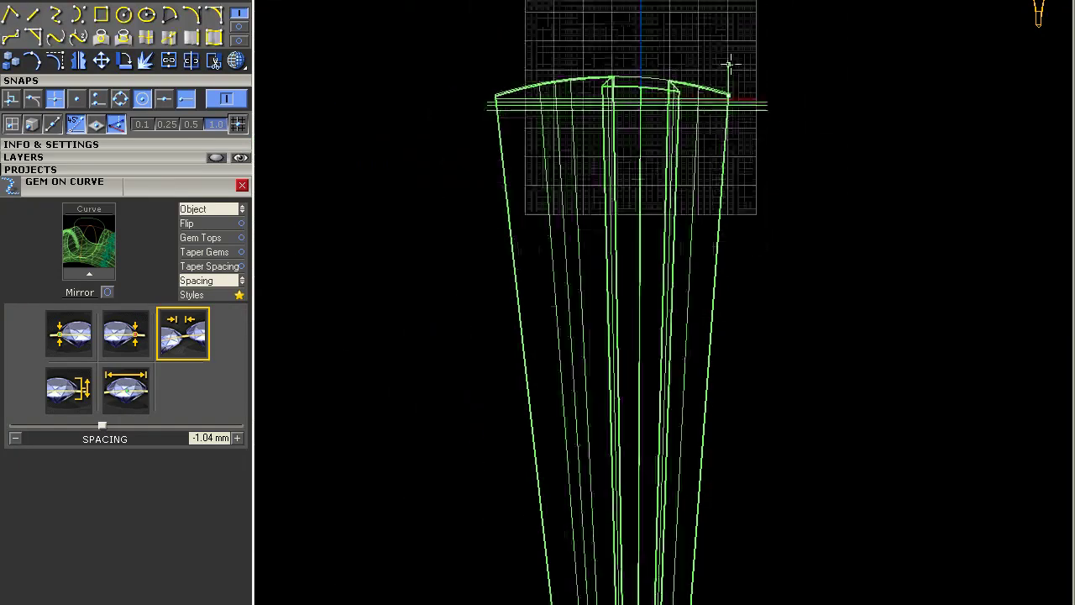
scroll(730, 420, up, 1)
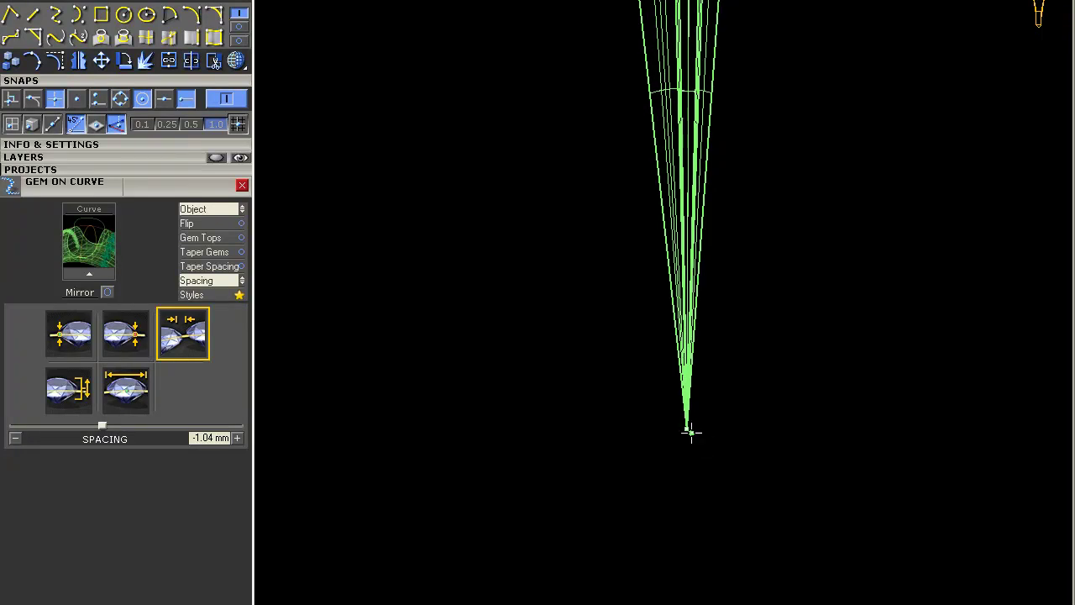
scroll(722, 84, up, 6)
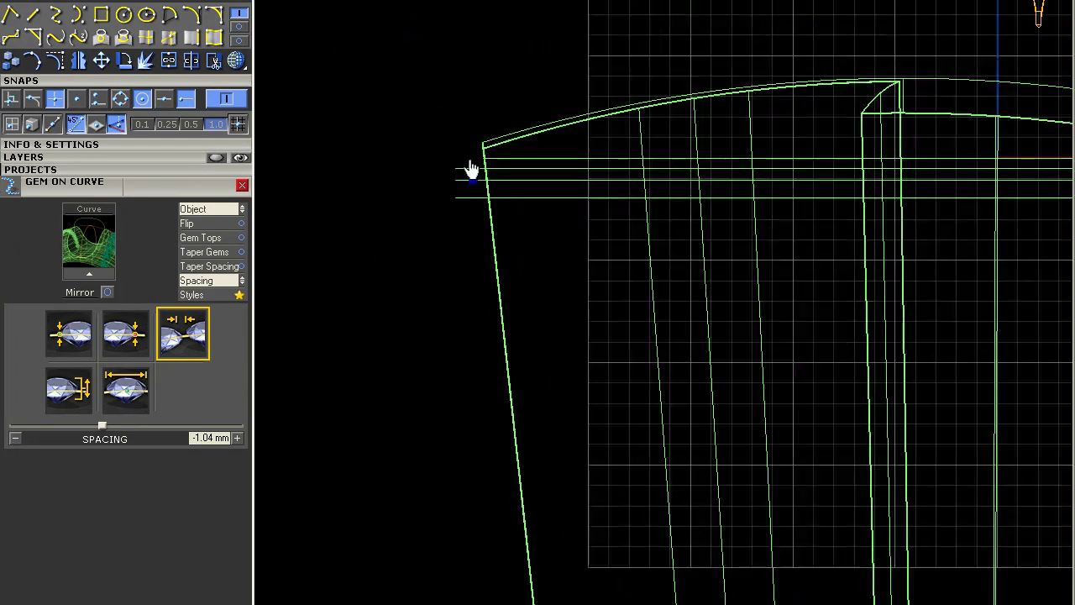
click(485, 147)
scroll(485, 147, down, 5)
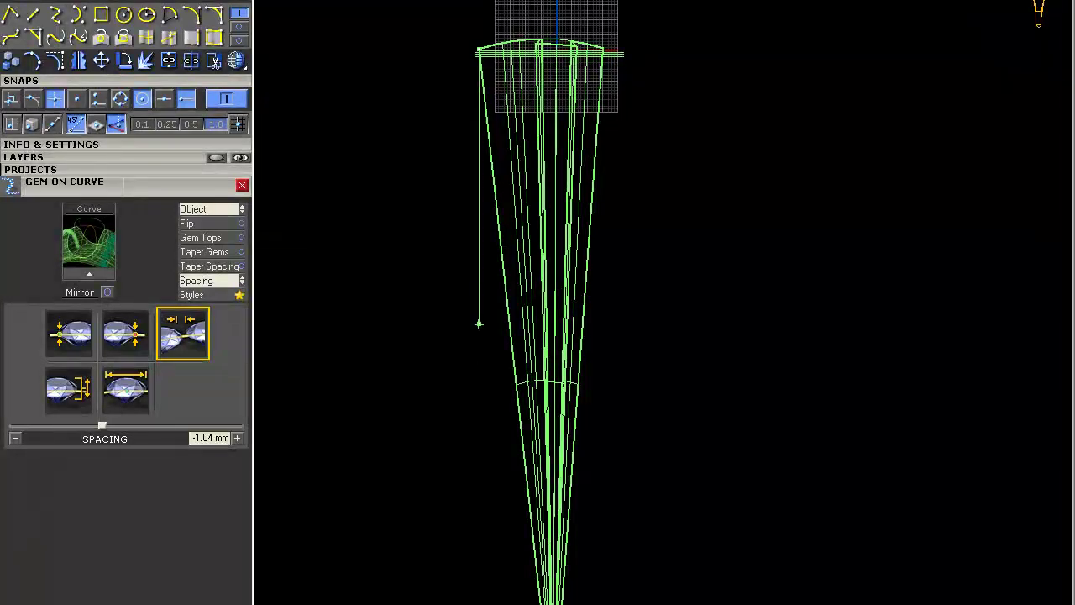
right_drag(562, 604, 552, 506)
click(550, 575)
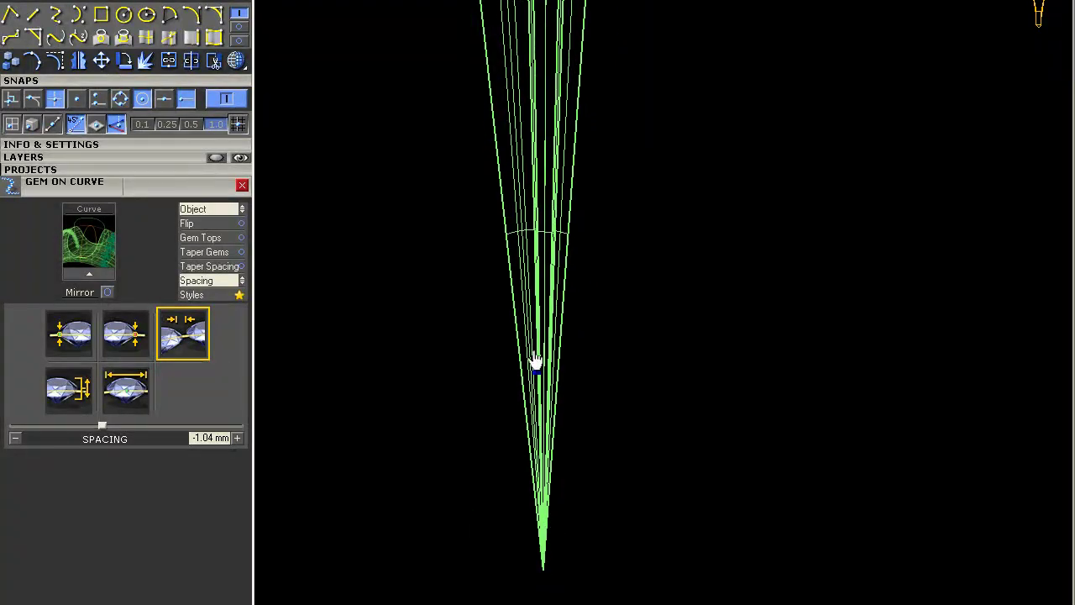
Step: Hide the cross extrusion and offset the V-shaped edge lines inward by about 0.8 minor grid square
scroll(535, 367, up, 3)
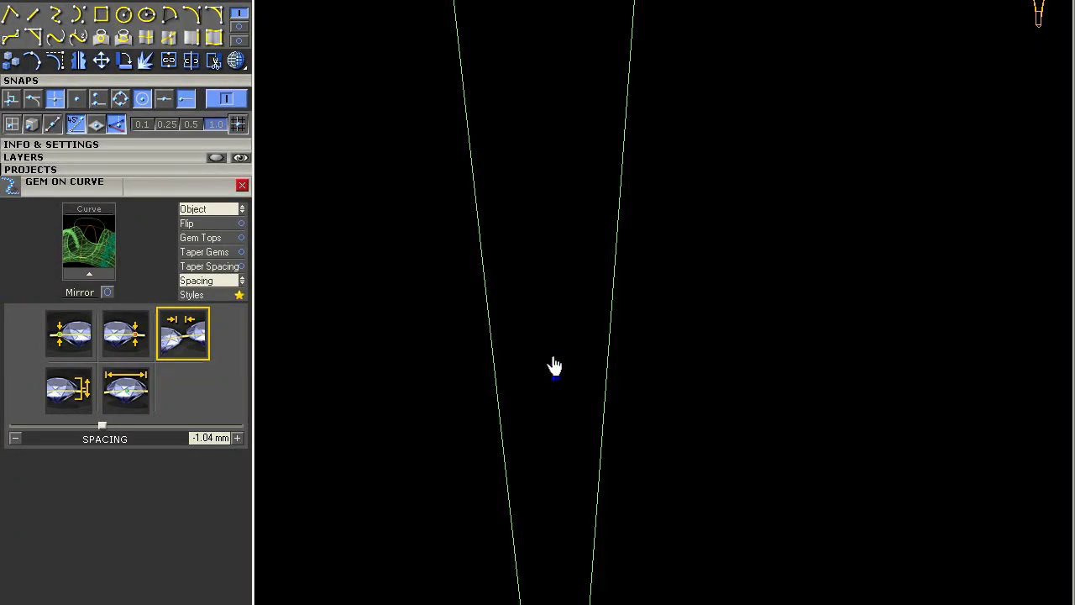
scroll(403, 412, down, 2)
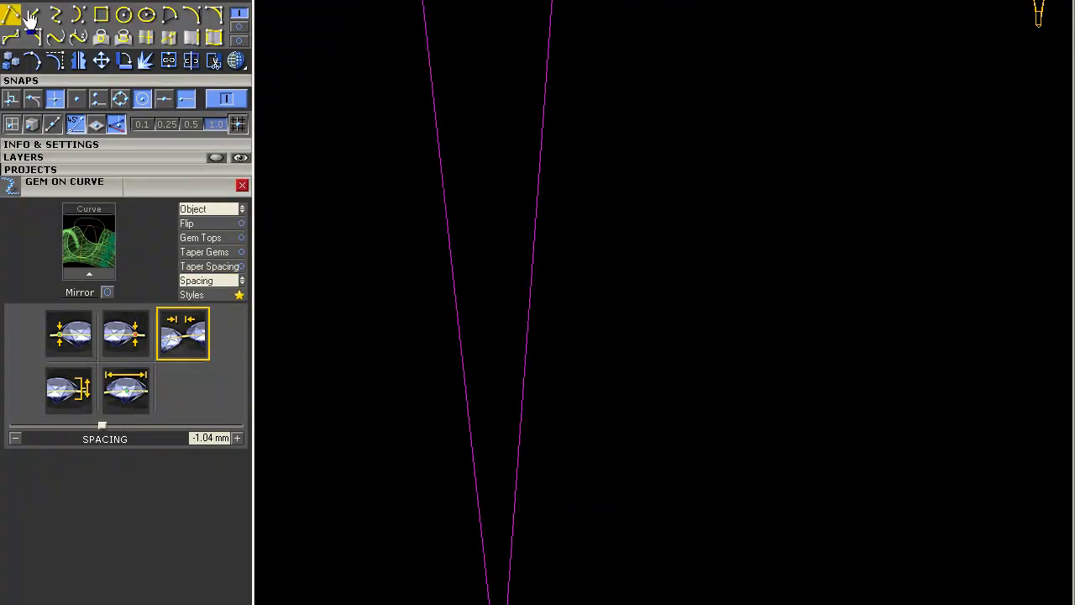
click(240, 30)
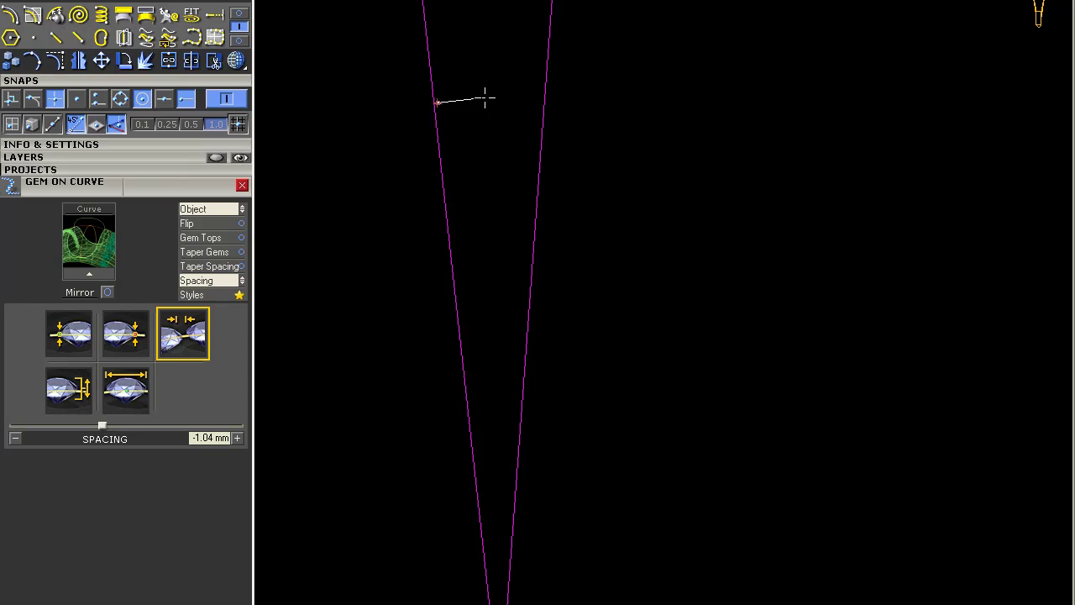
click(485, 98)
scroll(440, 120, up, 5)
click(437, 137)
scroll(536, 171, down, 7)
scroll(508, 163, up, 6)
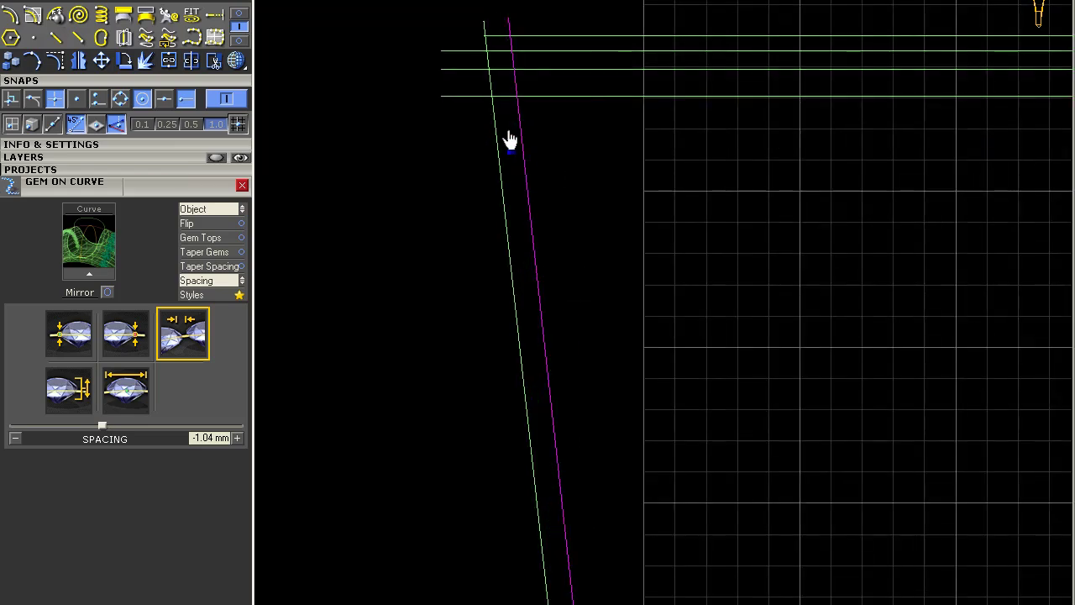
scroll(506, 139, down, 5)
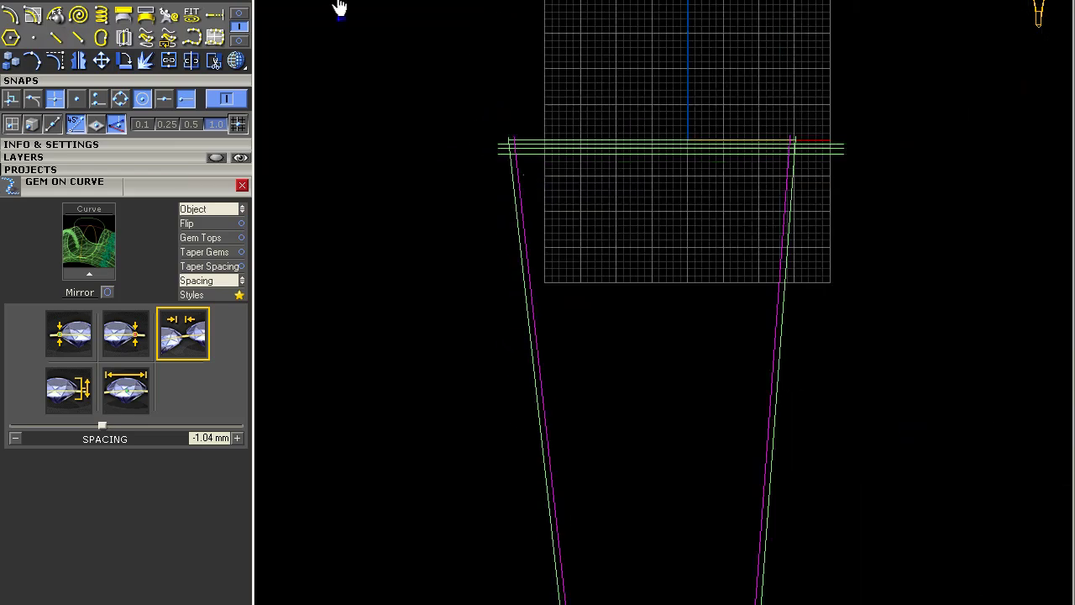
Step: Bring back only the hidden domed cross surface with ShowSelected in the perspective view
double_click(306, 4)
double_click(696, 7)
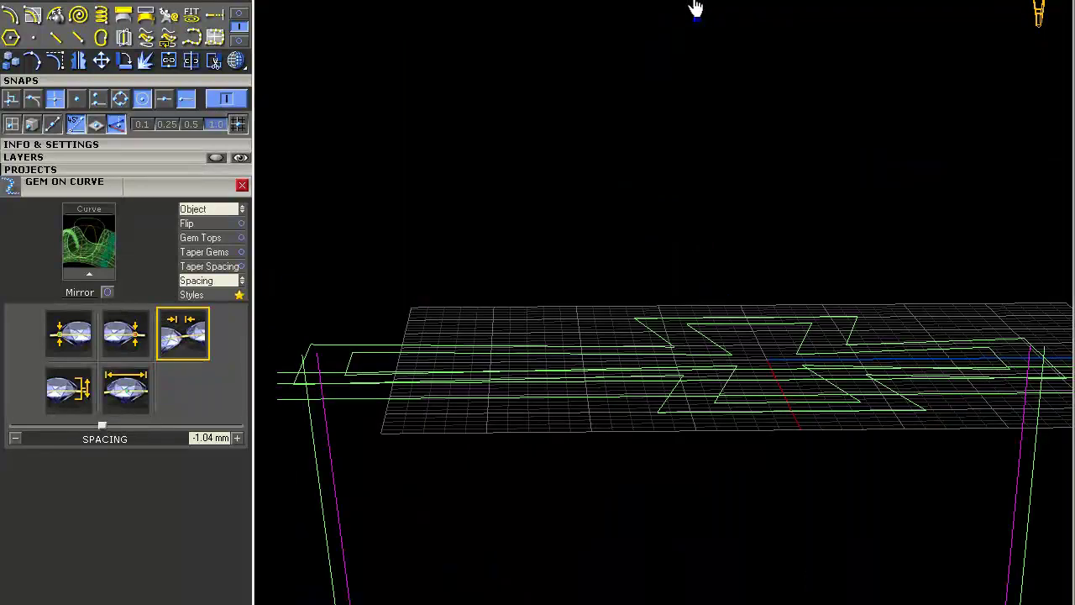
text(show)
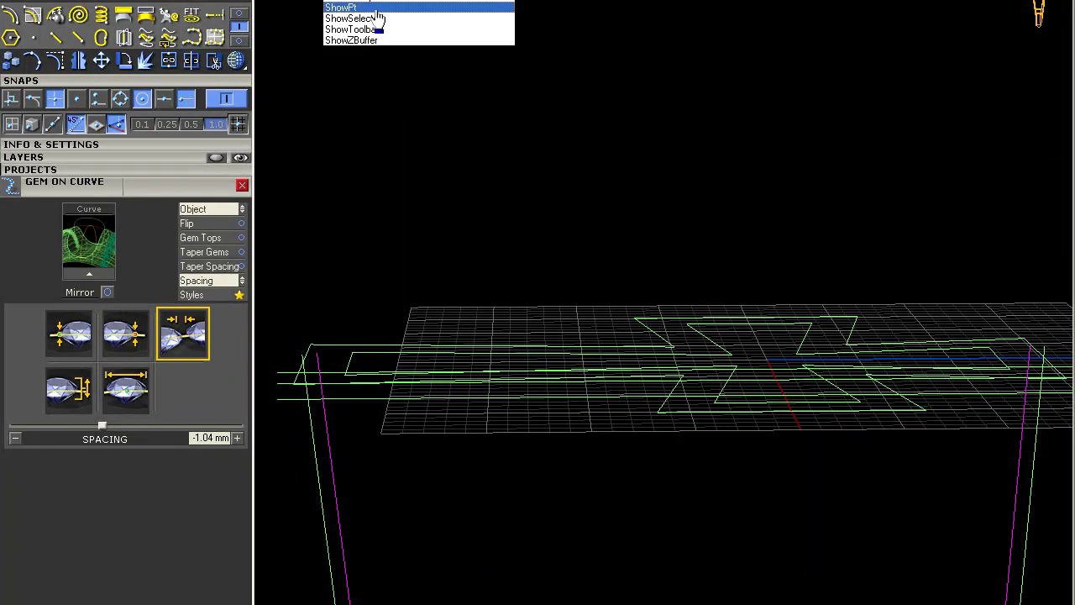
click(374, 19)
click(724, 296)
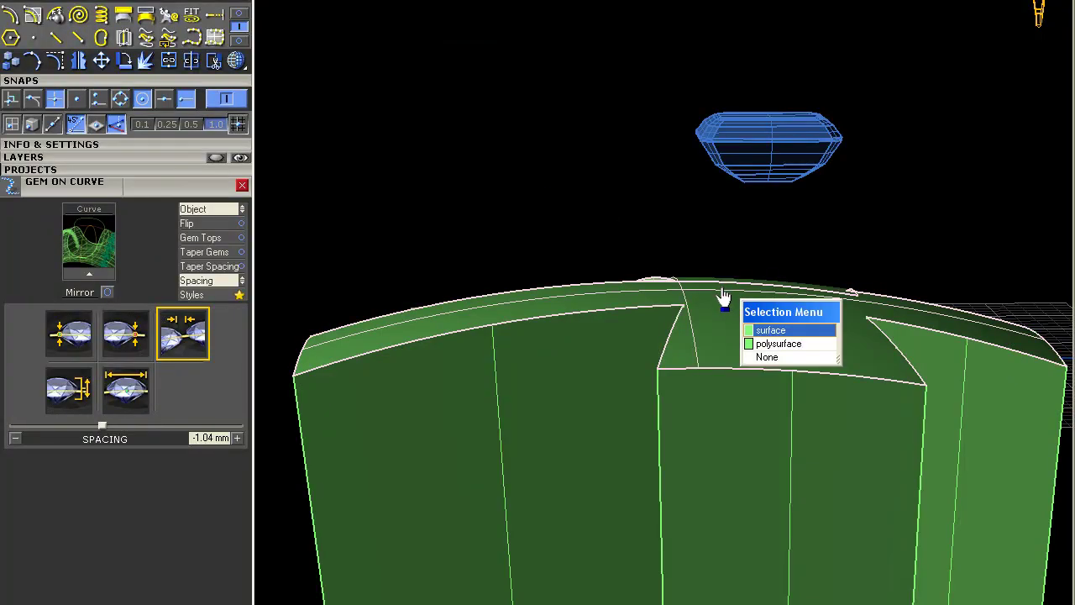
click(770, 332)
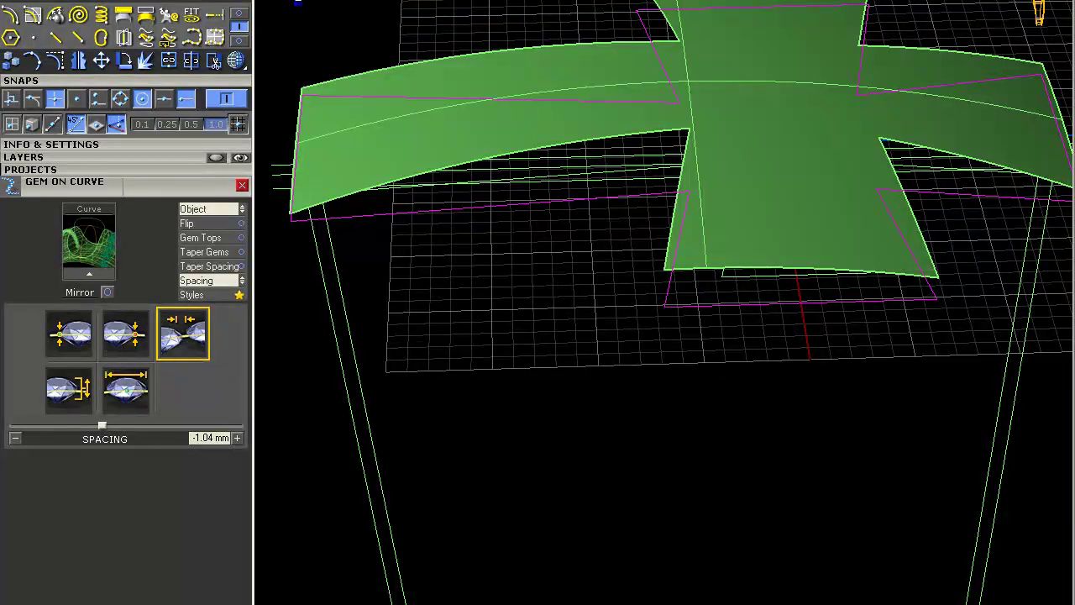
Step: Offset the outer cross outline inward by about 0.8 minor grid square in the top view
double_click(285, 1)
double_click(283, 1)
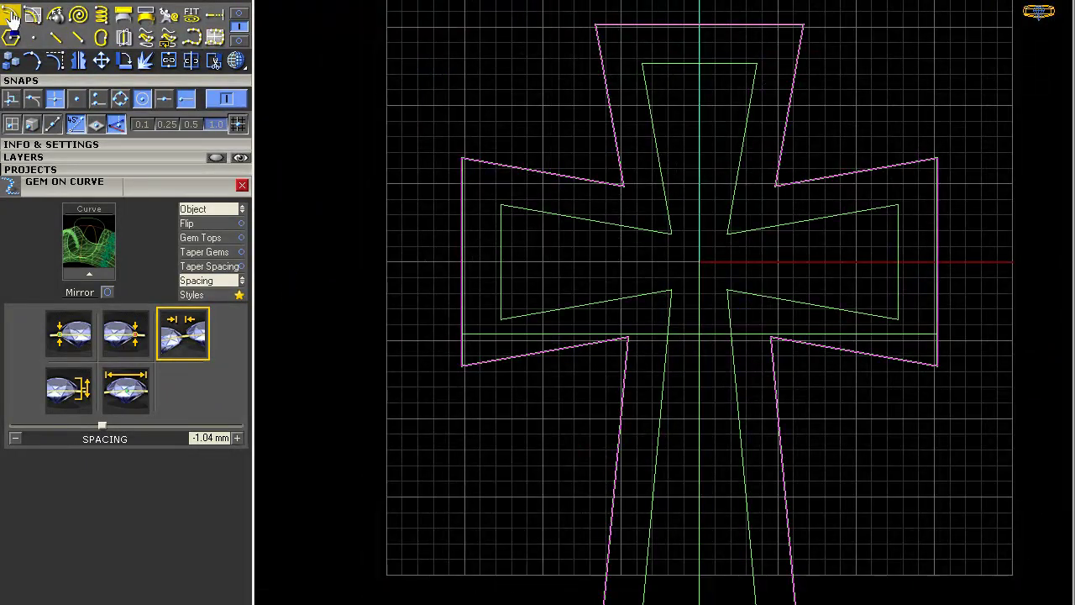
scroll(551, 240, up, 3)
click(512, 156)
click(520, 123)
scroll(518, 135, down, 6)
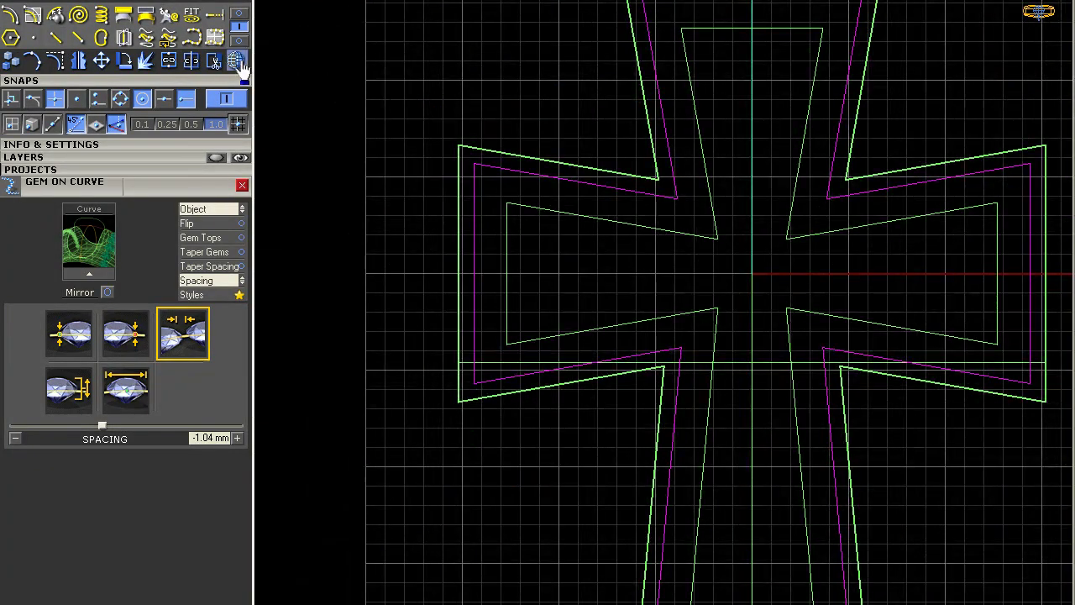
Step: Display the domed cross surface shaded in the top view
click(240, 62)
right_drag(520, 126, 477, 215)
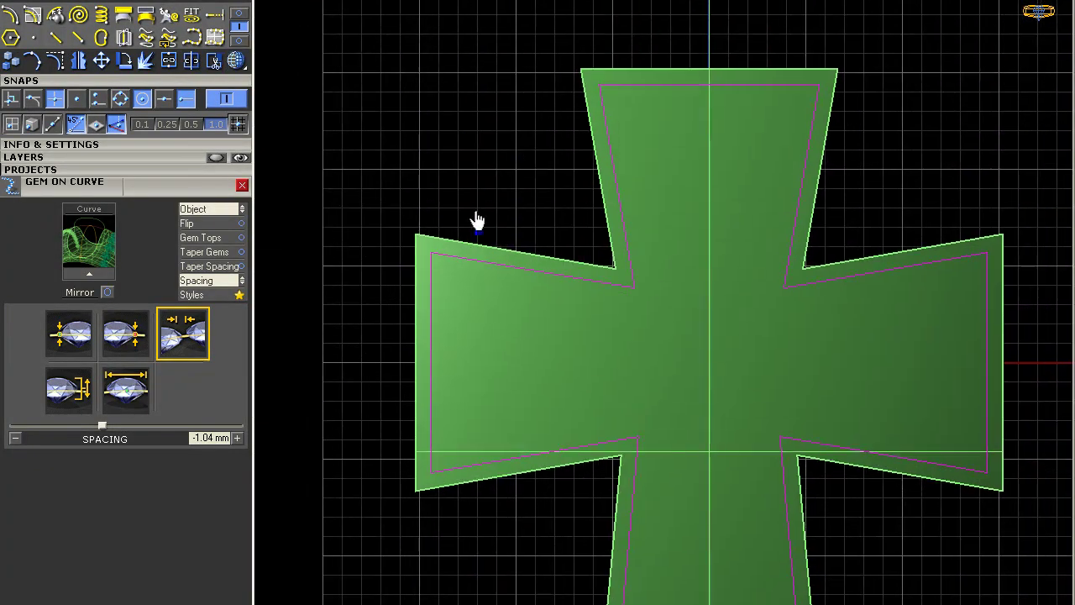
click(215, 67)
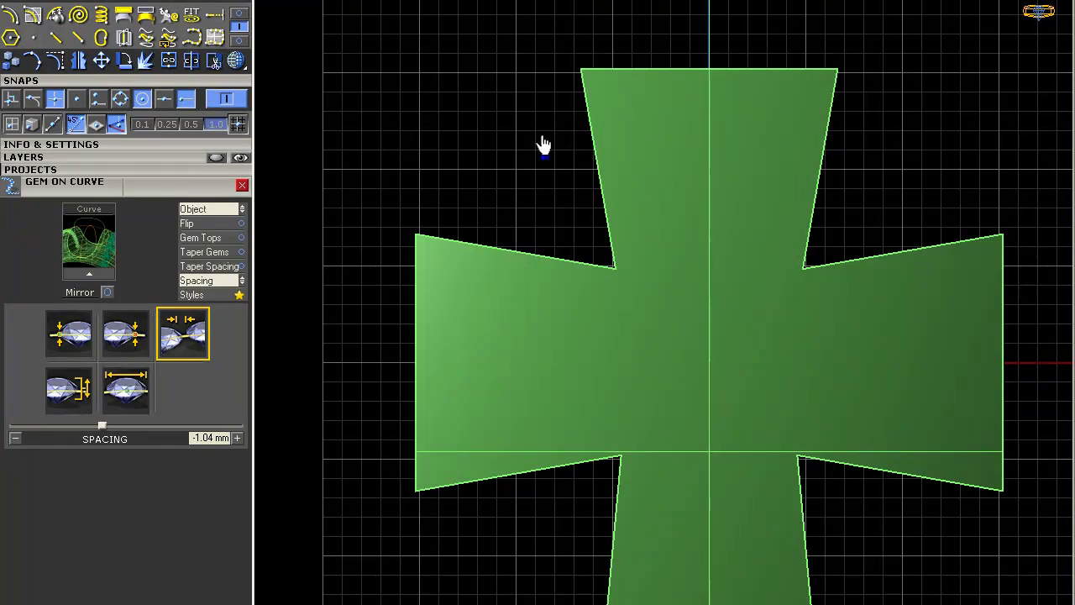
Step: Offset the domed cross surface slightly downward and delete the original upper surface
click(590, 343)
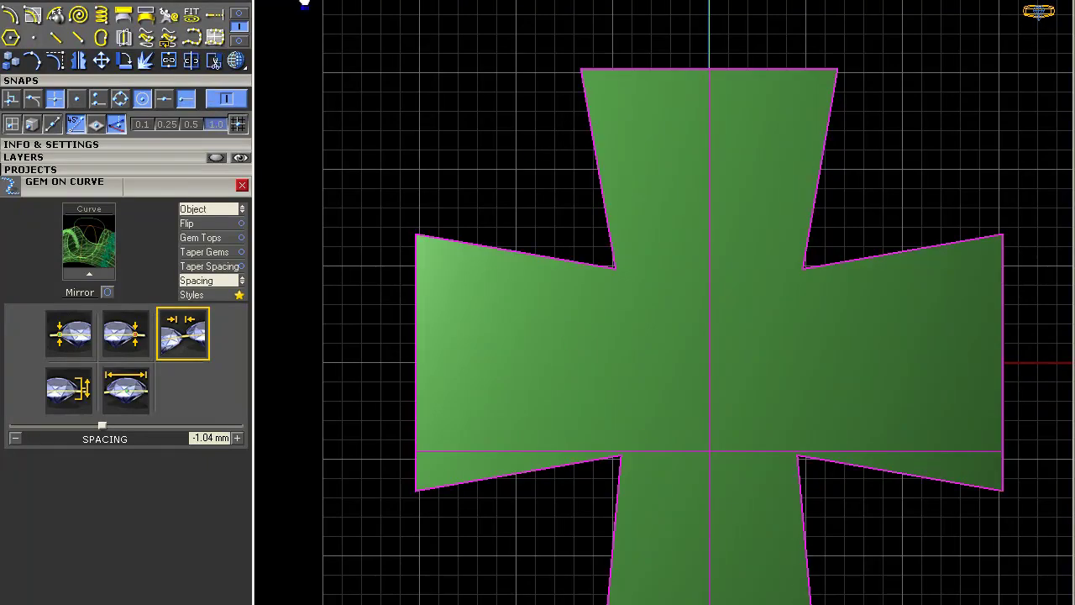
double_click(305, 2)
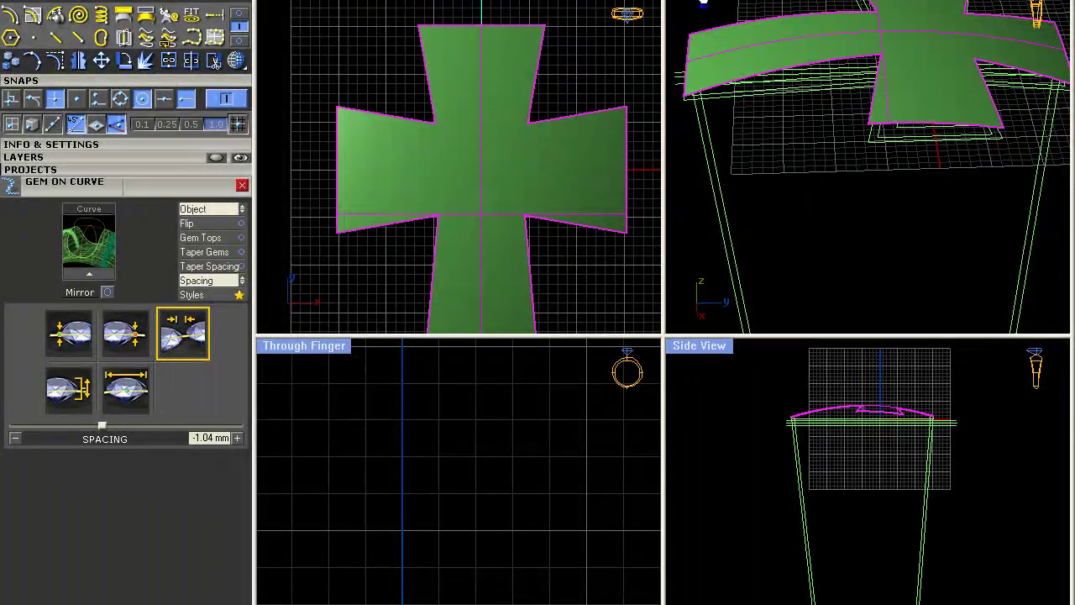
double_click(704, 3)
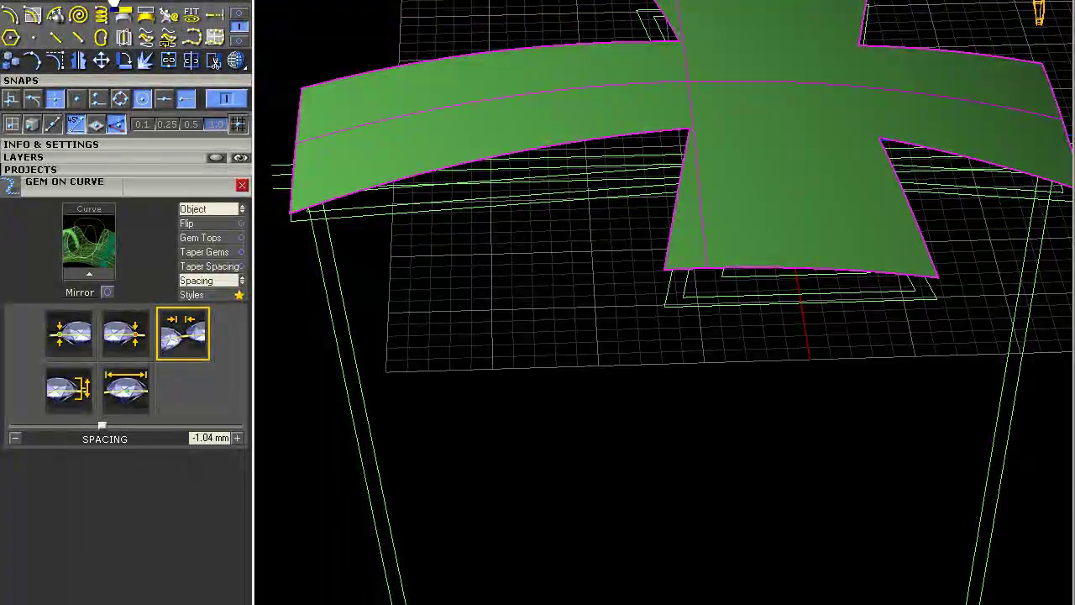
click(99, 2)
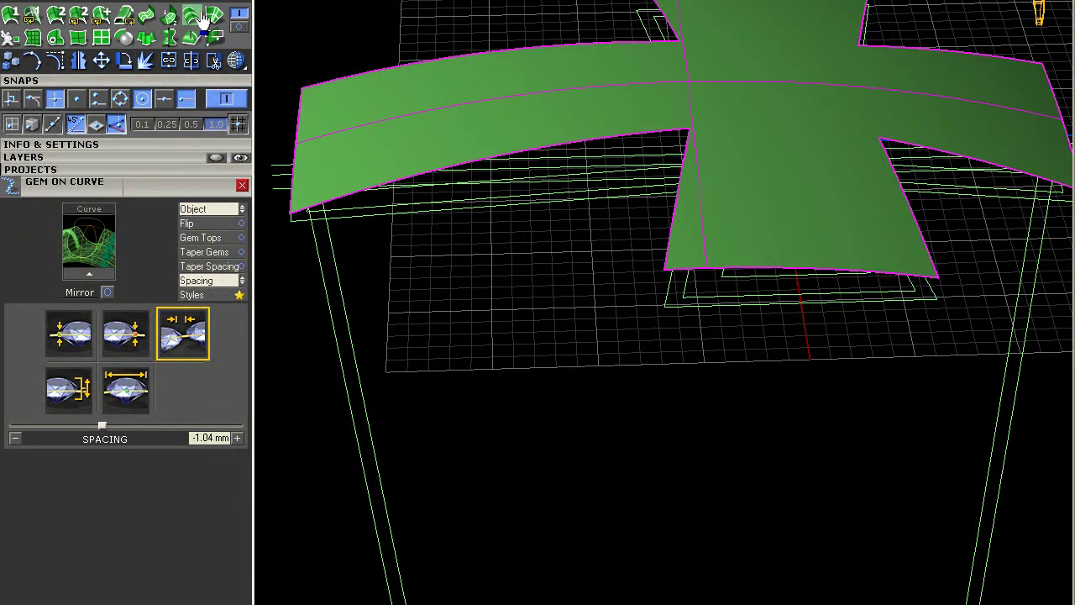
click(76, 2)
click(239, 26)
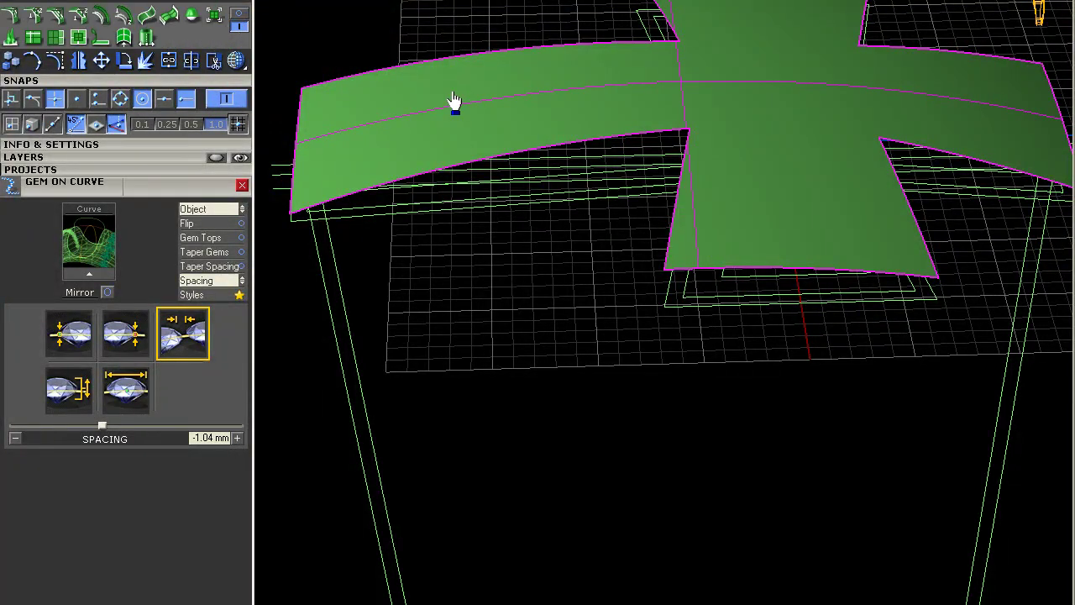
click(102, 21)
click(534, 112)
right_click(538, 119)
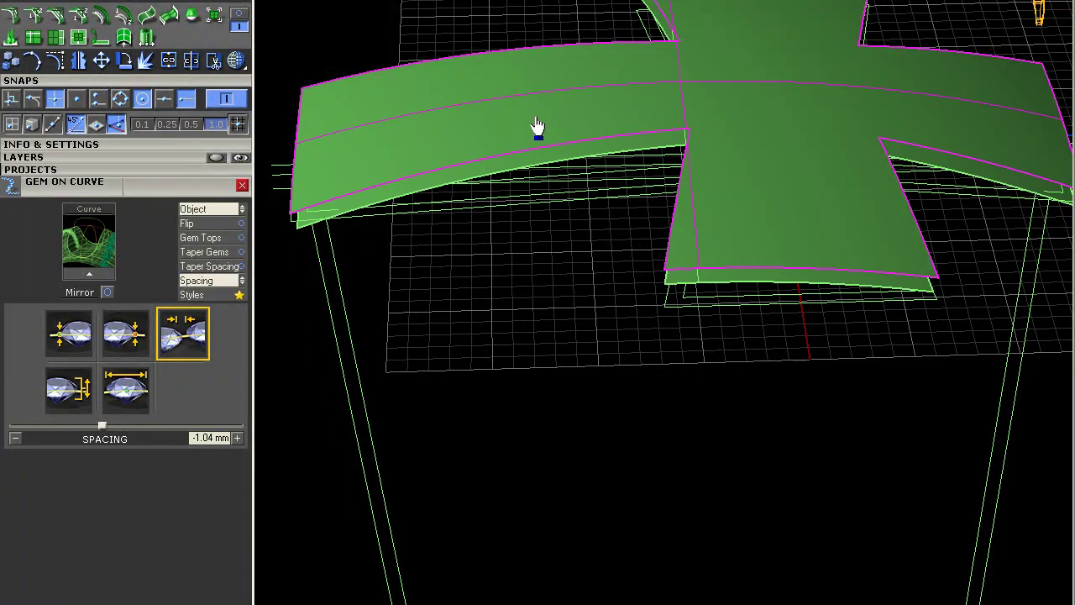
key(Delete)
click(541, 119)
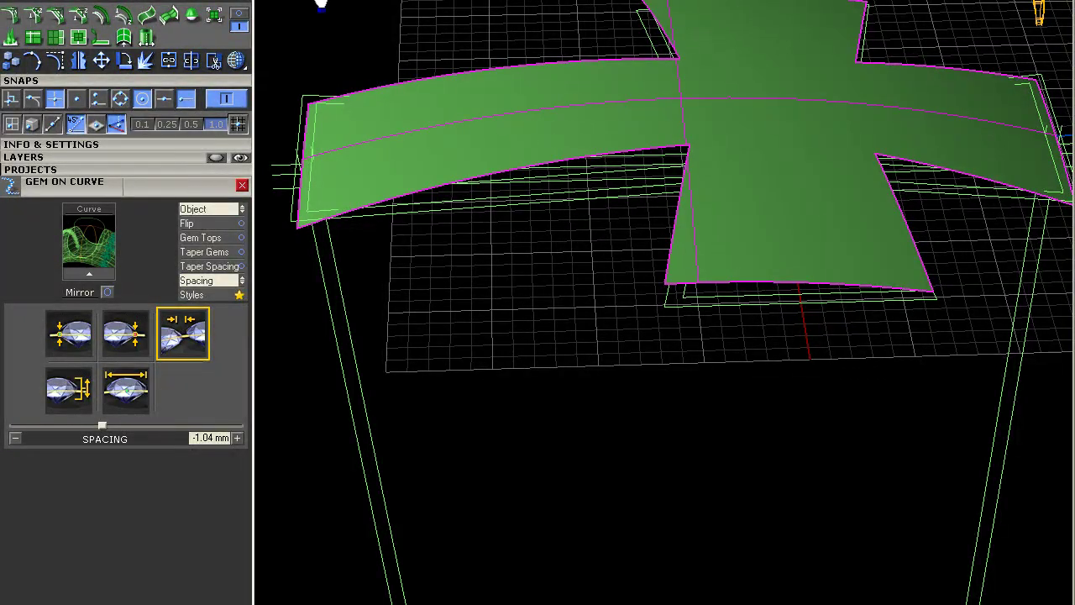
Step: Trim the outer rim off the lowered domed surface, using the inward-offset cross outline as the cutting curve
double_click(320, 1)
scroll(458, 35, up, 7)
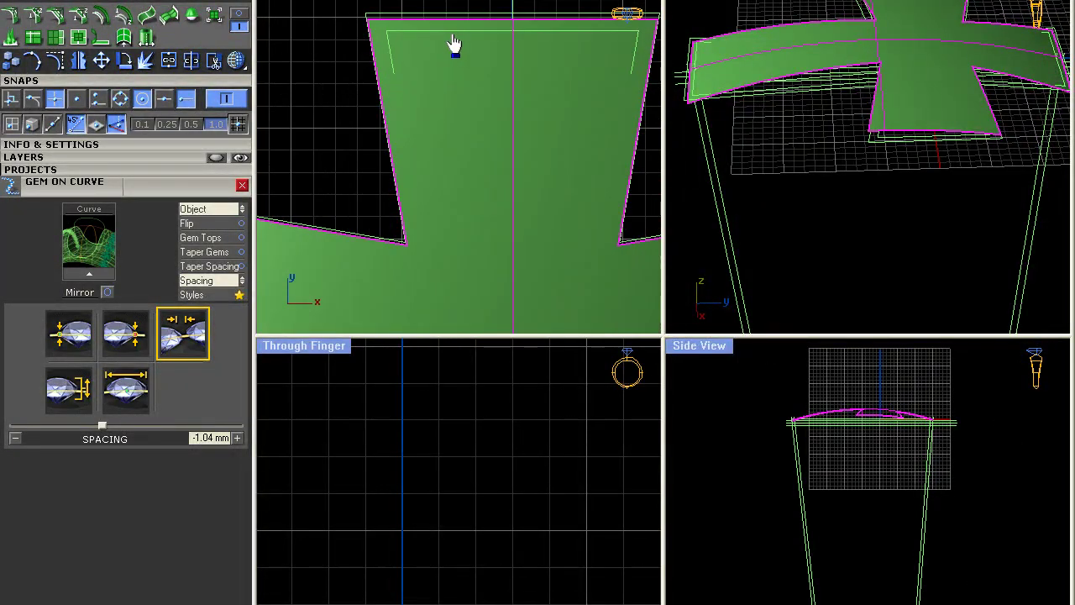
click(452, 33)
click(497, 78)
scroll(339, 149, down, 3)
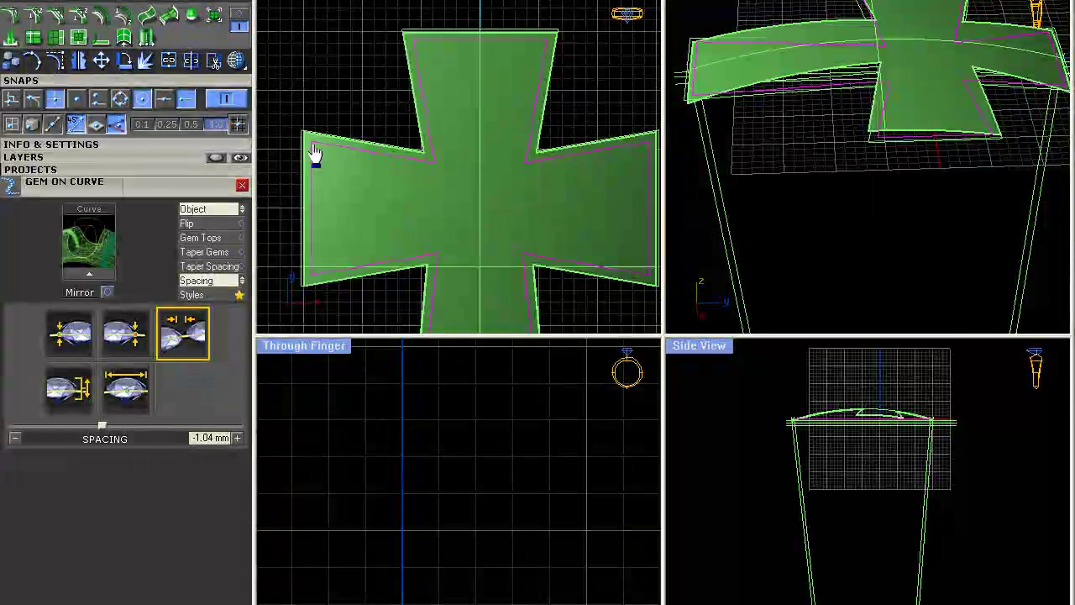
scroll(336, 99, up, 5)
scroll(327, 175, down, 3)
scroll(329, 181, up, 6)
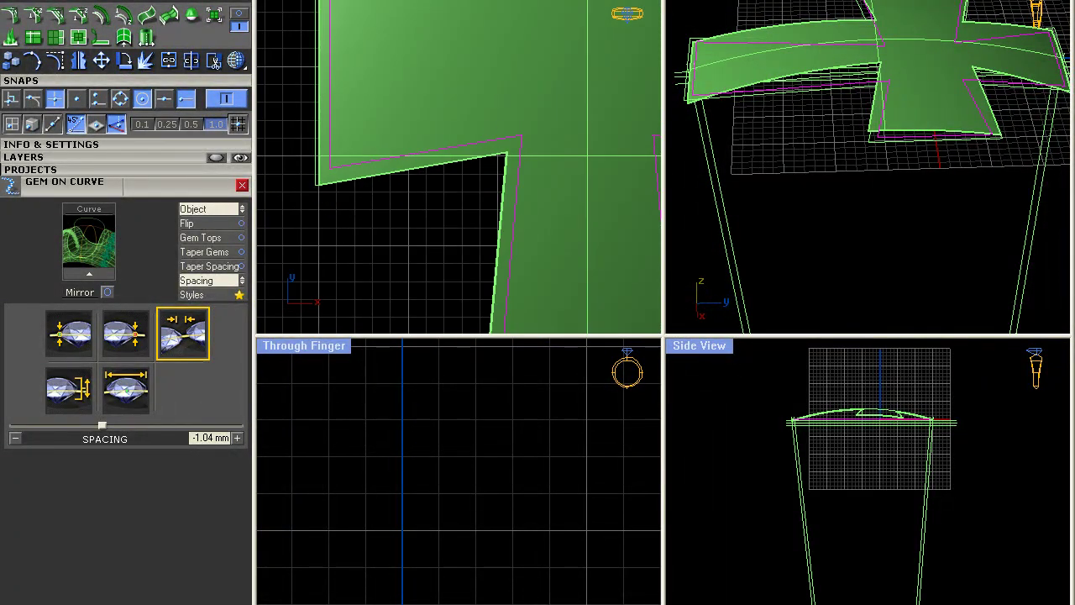
click(212, 64)
scroll(327, 96, up, 5)
click(326, 97)
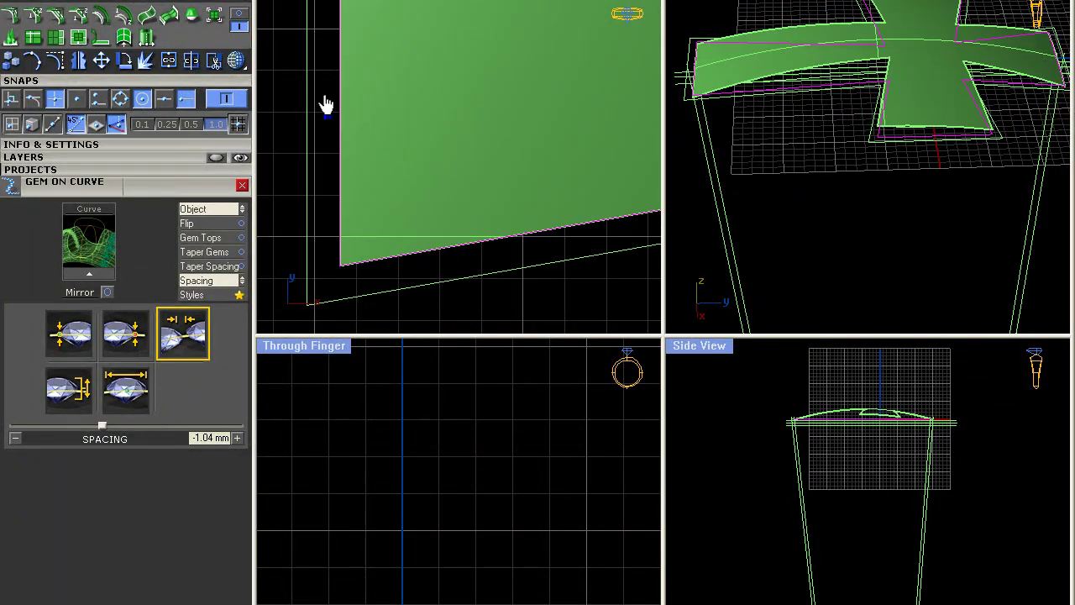
scroll(384, 106, down, 5)
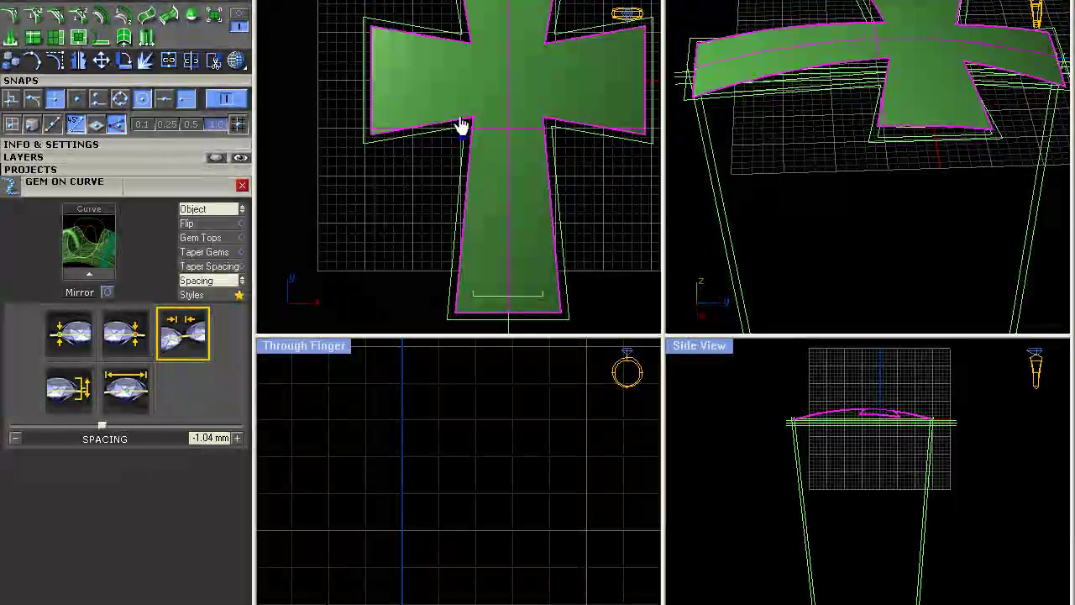
Step: Extrude the trimmed domed surface to a point at the apex of the inner V-shaped lines in side view, and select the extrusion
double_click(718, 346)
scroll(643, 538, up, 4)
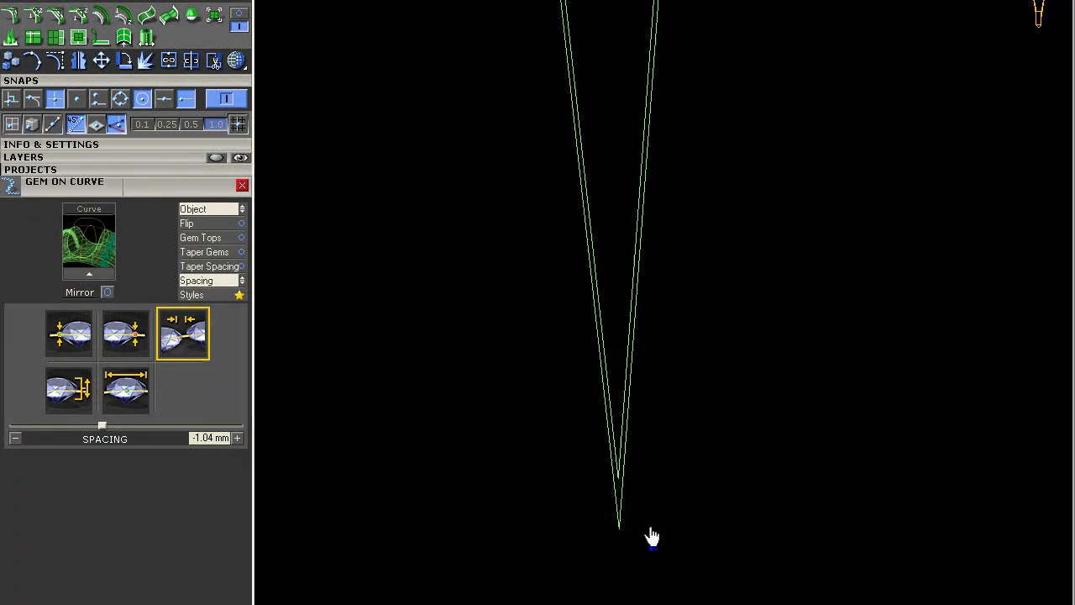
scroll(640, 484, down, 5)
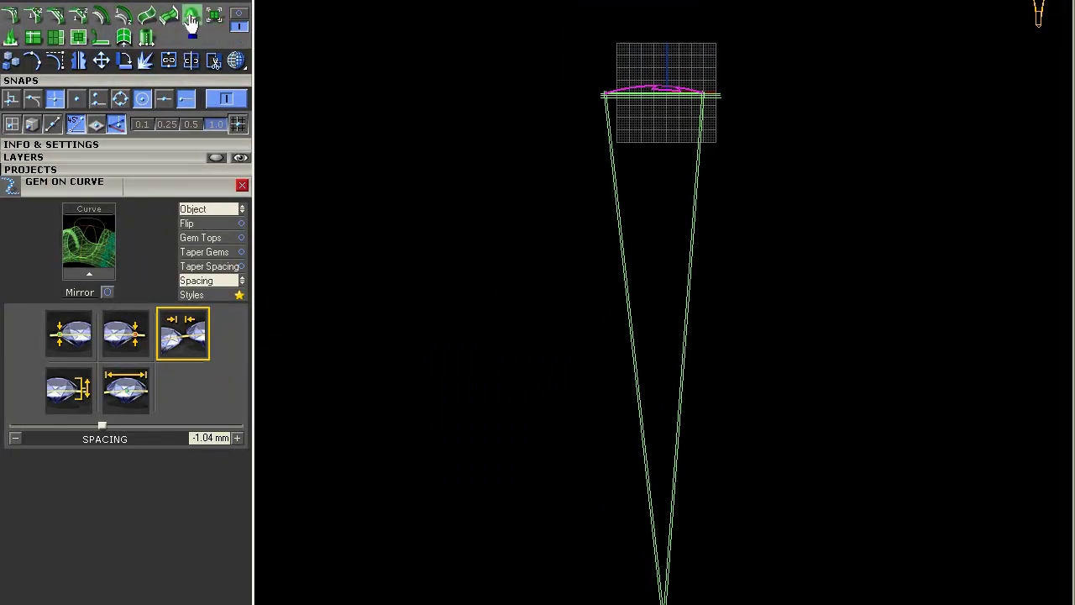
click(239, 14)
click(177, 0)
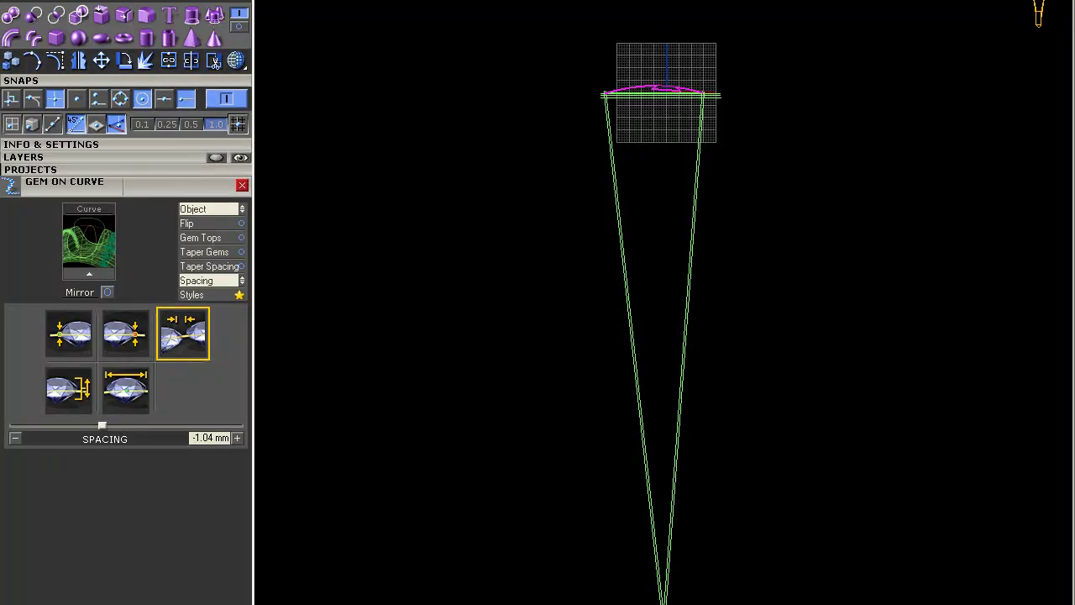
scroll(658, 590, up, 5)
right_drag(615, 579, 590, 553)
click(580, 554)
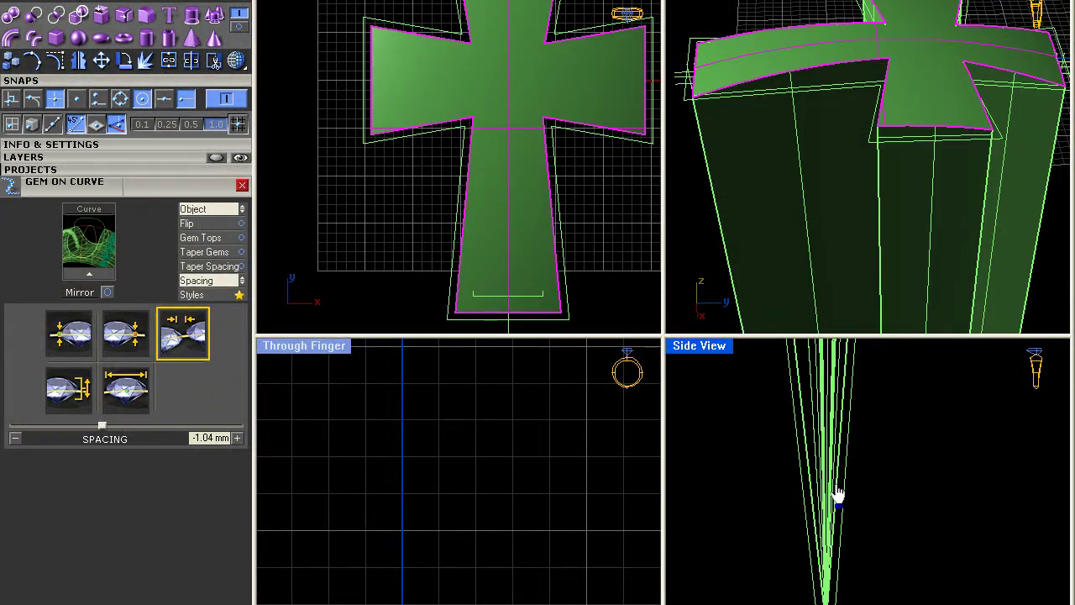
click(827, 452)
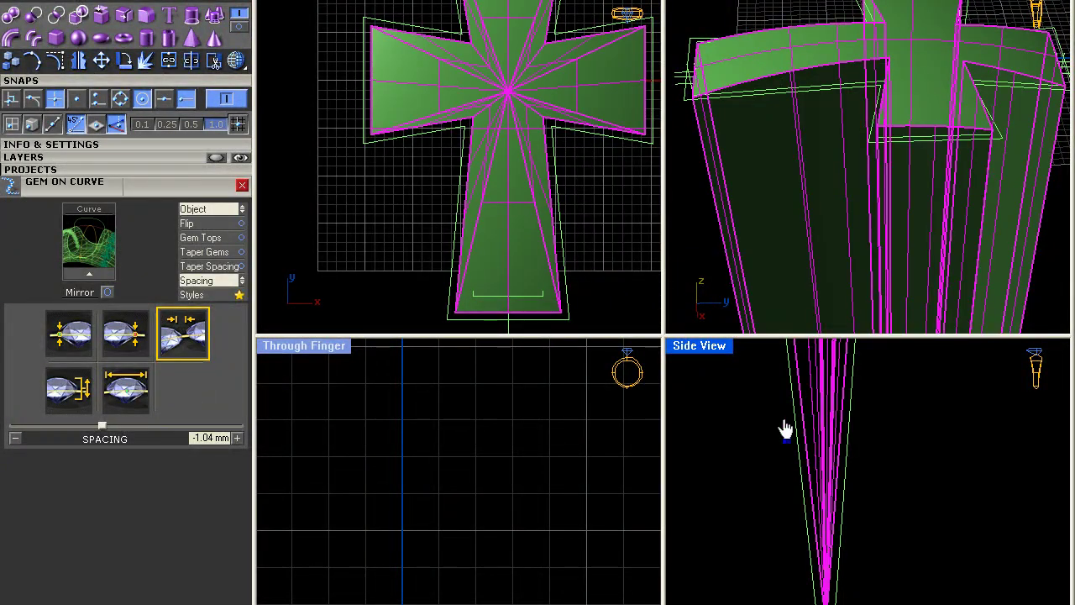
Step: Show the hidden outer cross extrusion around the smaller inner one in the perspective view
double_click(695, 5)
scroll(697, 67, down, 3)
right_drag(624, 135, 538, 143)
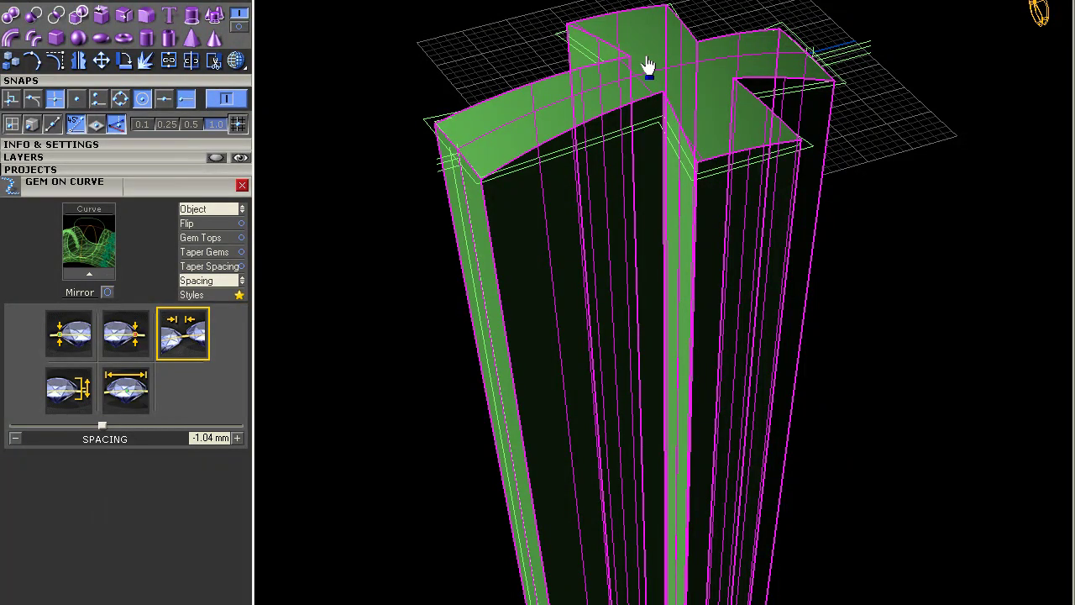
text(show)
click(423, 18)
click(554, 120)
right_click(555, 120)
Step: Trim away the part of the outer cross extrusion below the lowest horizontal line in side view, using that line as the cutter
scroll(542, 114, down, 4)
right_drag(529, 108, 521, 52)
scroll(552, 156, up, 6)
click(554, 164)
double_click(312, 0)
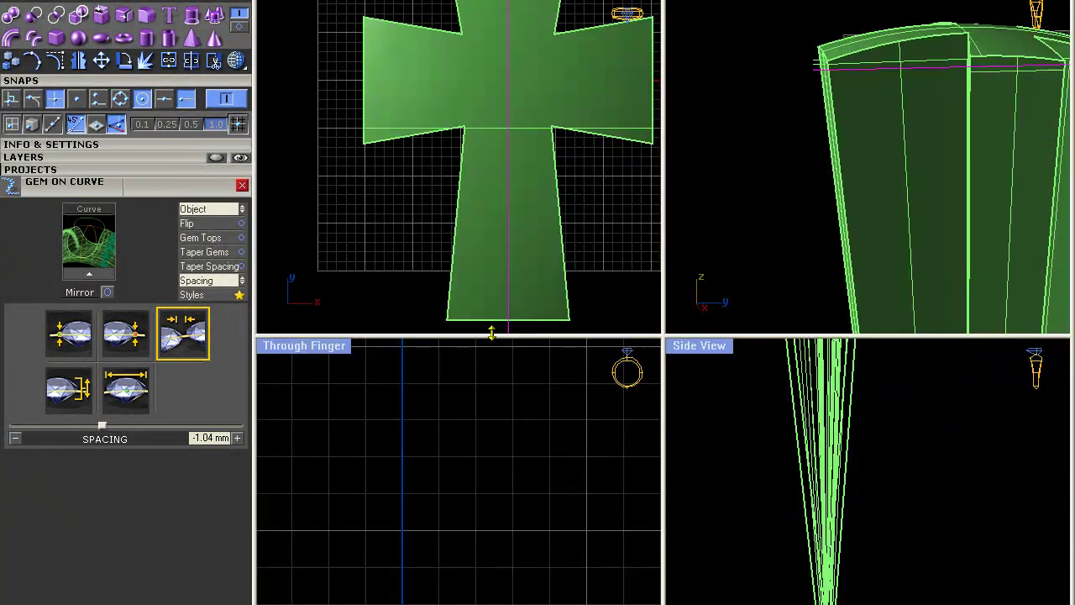
double_click(698, 352)
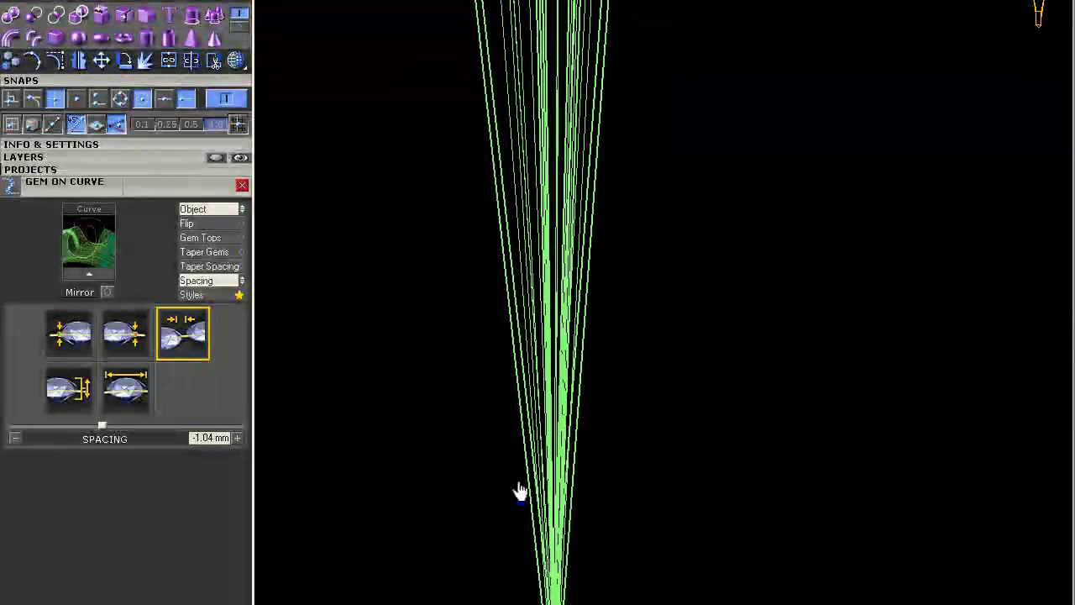
right_drag(492, 16, 496, 526)
right_drag(494, 285, 495, 516)
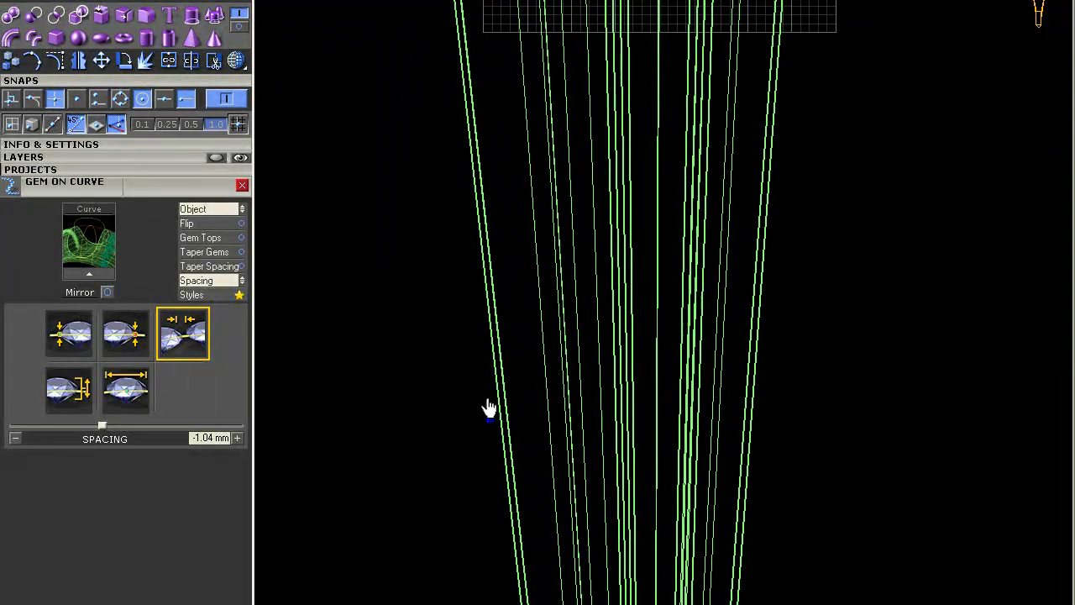
right_drag(472, 333, 504, 497)
right_drag(452, 194, 463, 313)
scroll(470, 153, up, 7)
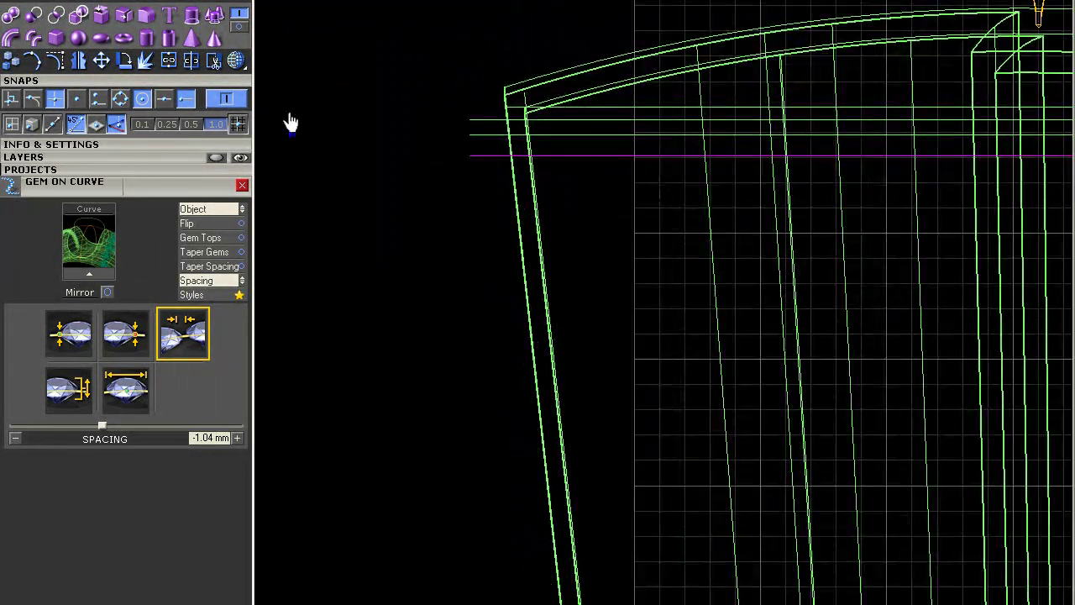
click(510, 205)
click(554, 252)
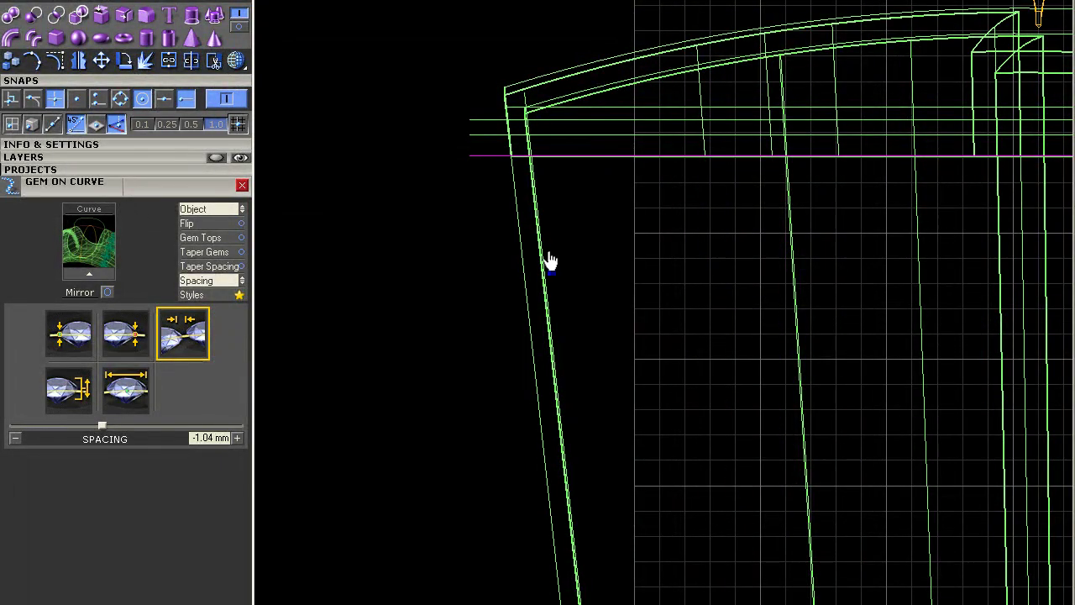
Step: Cap the open underside of the trimmed outer cross extrusion to close it into a solid
click(520, 96)
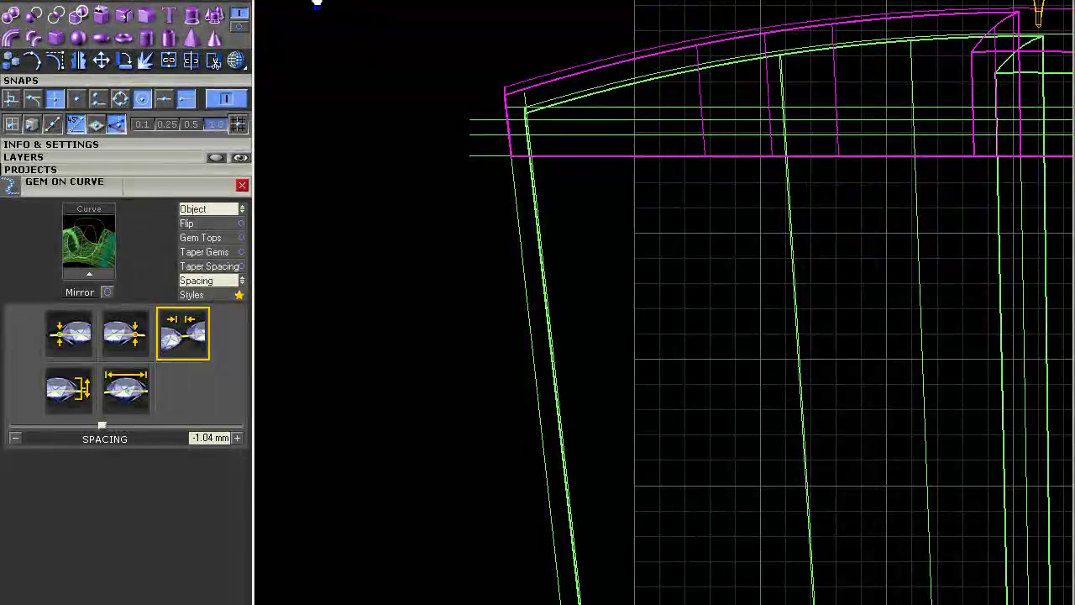
double_click(316, 2)
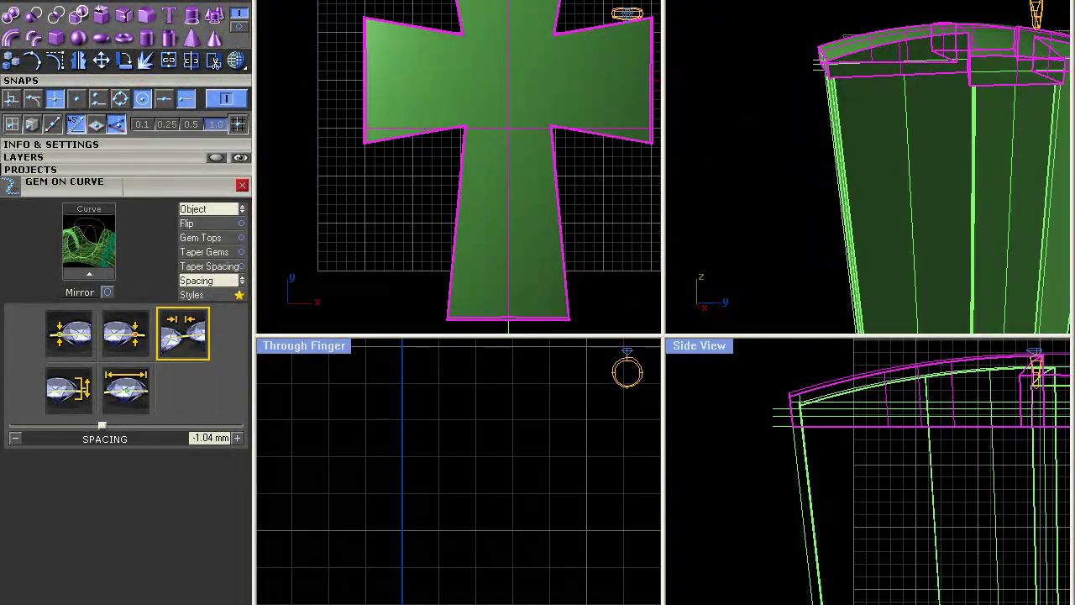
double_click(701, 2)
right_drag(684, 76, 651, 151)
click(629, 245)
click(774, 382)
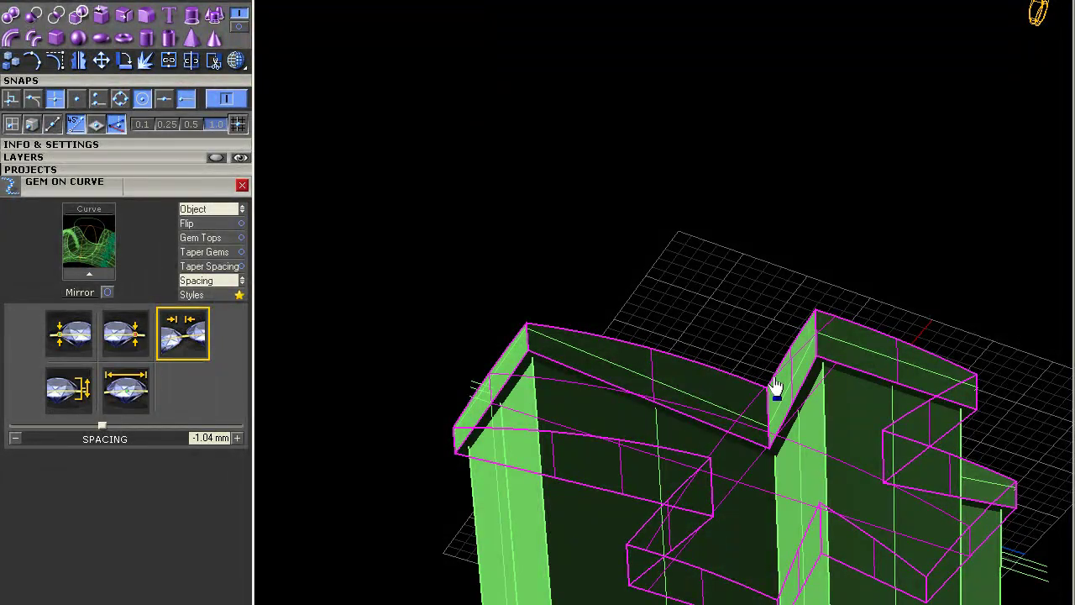
key(Escape)
click(659, 380)
click(722, 436)
Step: Subtract the smaller inner cross extrusion from the capped outer cross with a Boolean Difference
scroll(633, 242, down, 7)
right_drag(633, 244, 575, 190)
scroll(588, 200, up, 8)
click(34, 17)
click(724, 474)
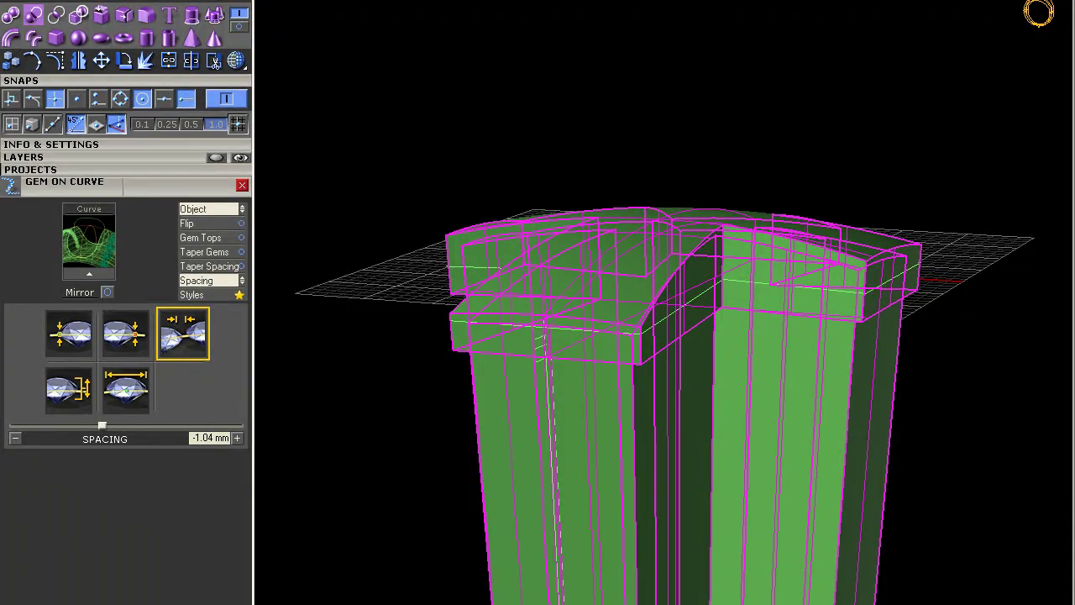
click(768, 342)
key(Delete)
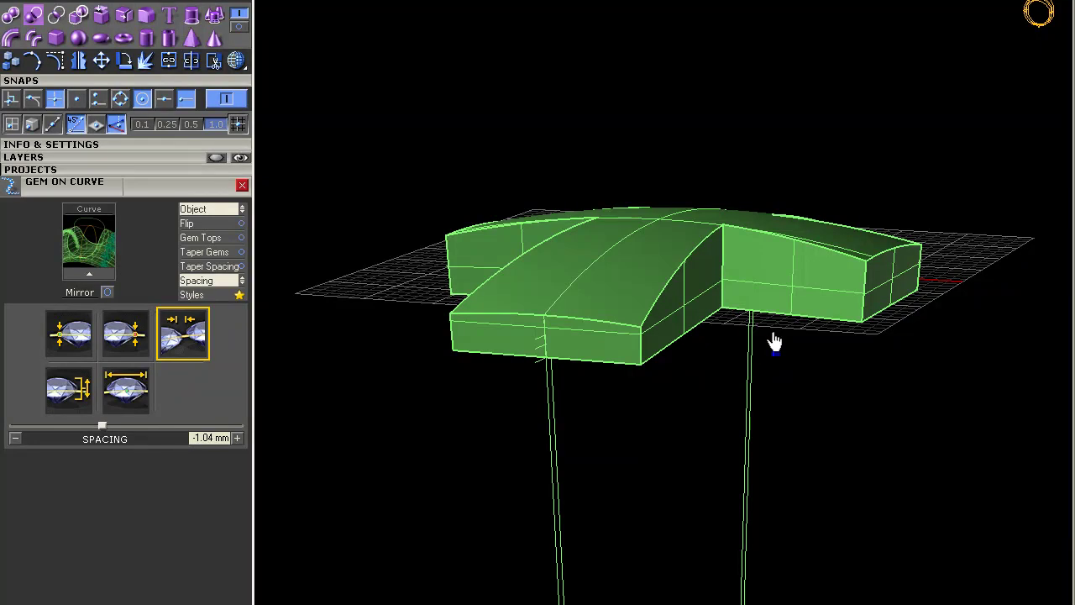
Step: Examine the hollowed underside and wall thickness of the cross from below
right_drag(674, 267, 737, 216)
click(748, 202)
scroll(613, 228, up, 5)
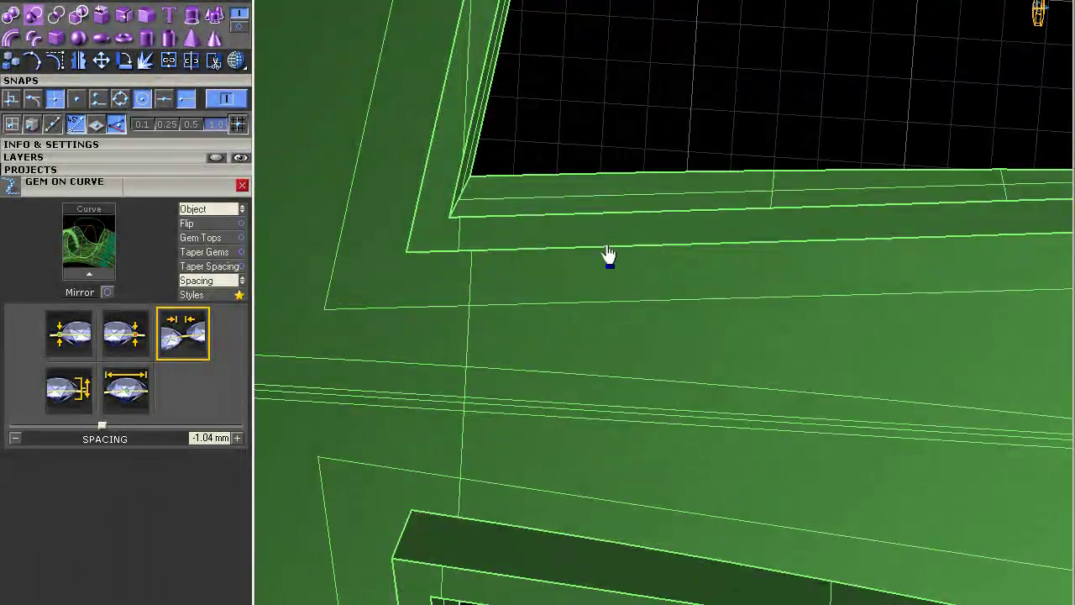
scroll(608, 232, up, 1)
scroll(605, 201, down, 6)
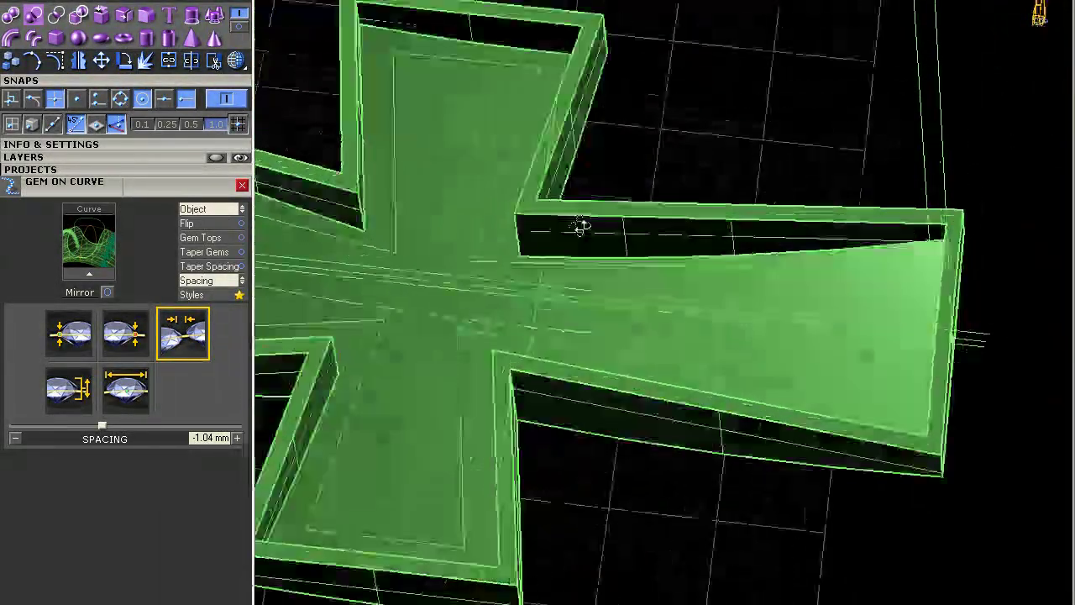
right_drag(581, 227, 616, 294)
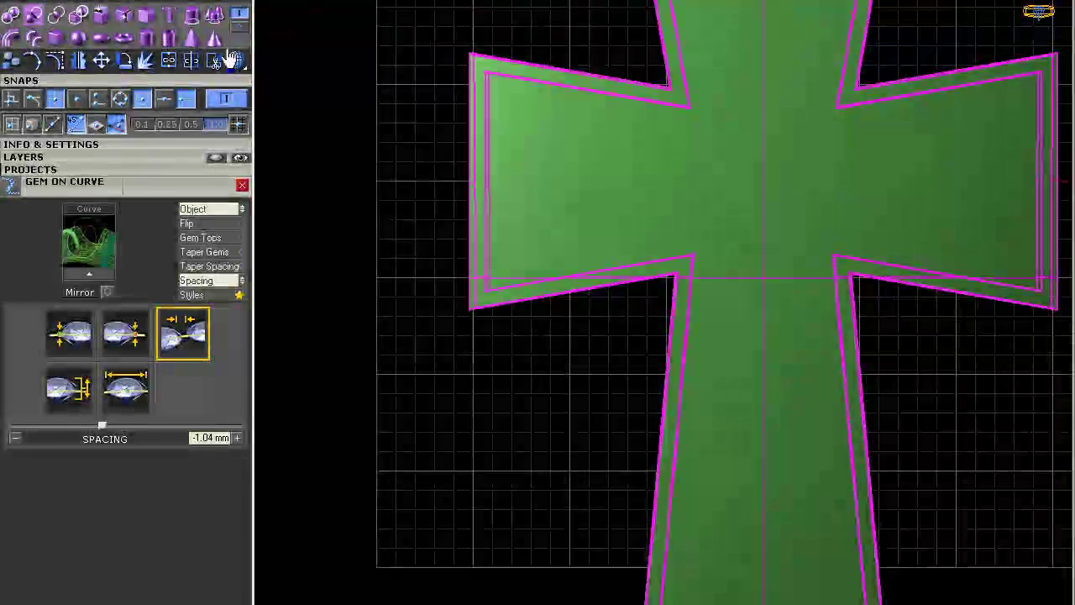
Step: Cut the extruded smallest cross outline through the hollow cross body and delete the leftover lowered domed surface inside the opening
click(233, 60)
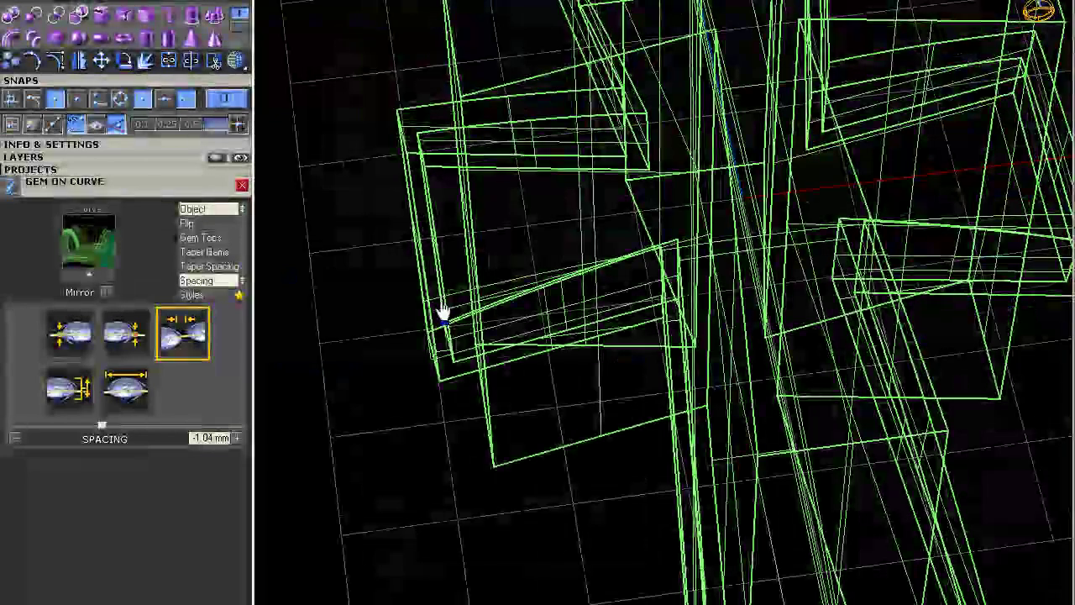
click(462, 321)
click(499, 372)
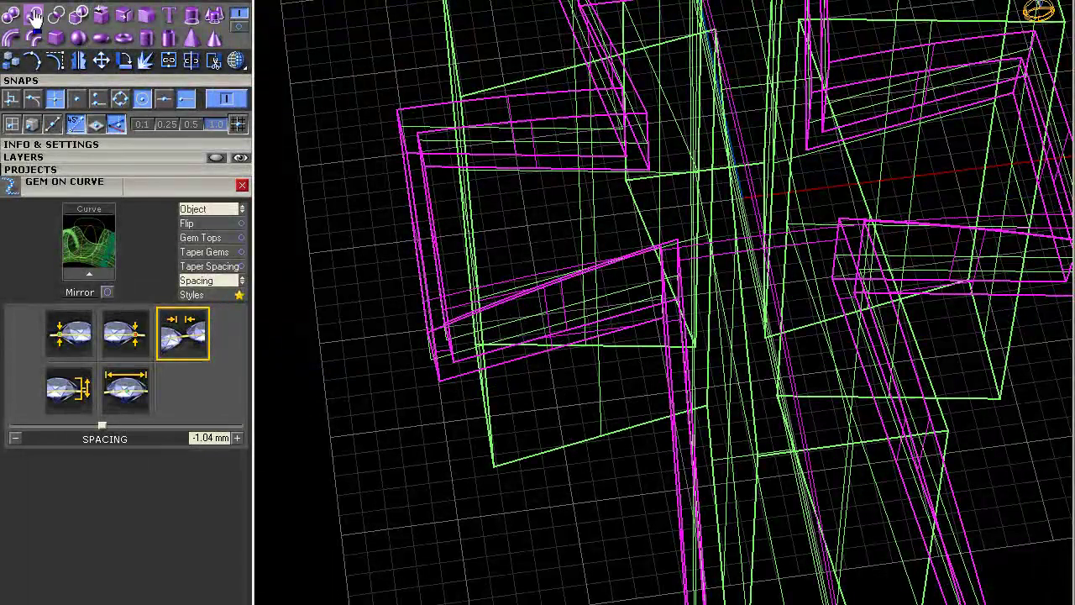
right_drag(437, 143, 477, 84)
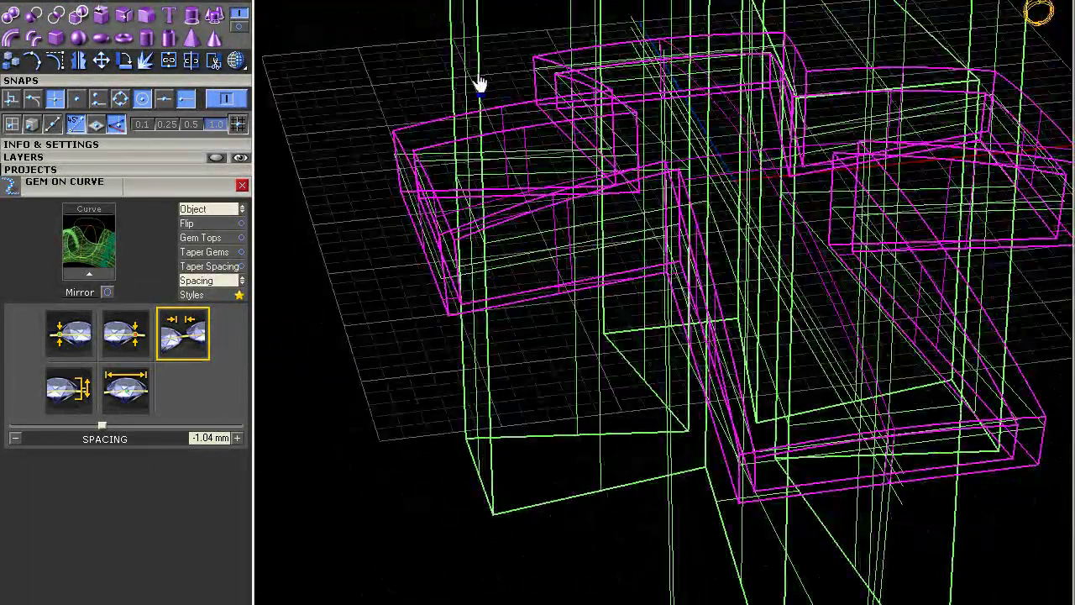
key(ctrl+a)
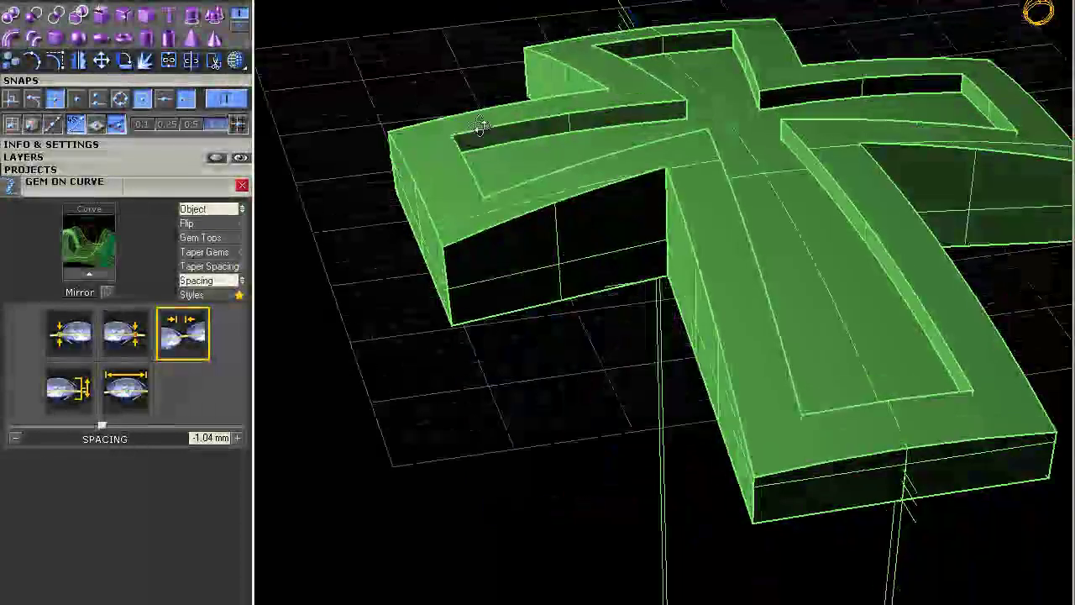
mouse_move(475, 120)
right_down()
mouse_move(512, 112)
mouse_move(761, 167)
right_up()
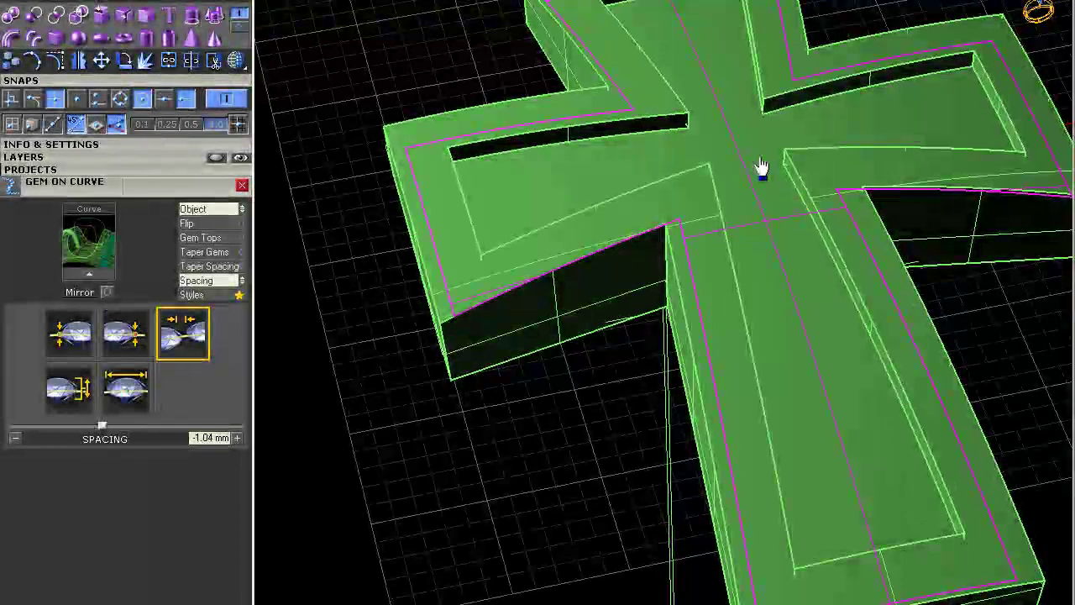
right_drag(771, 179, 576, 284)
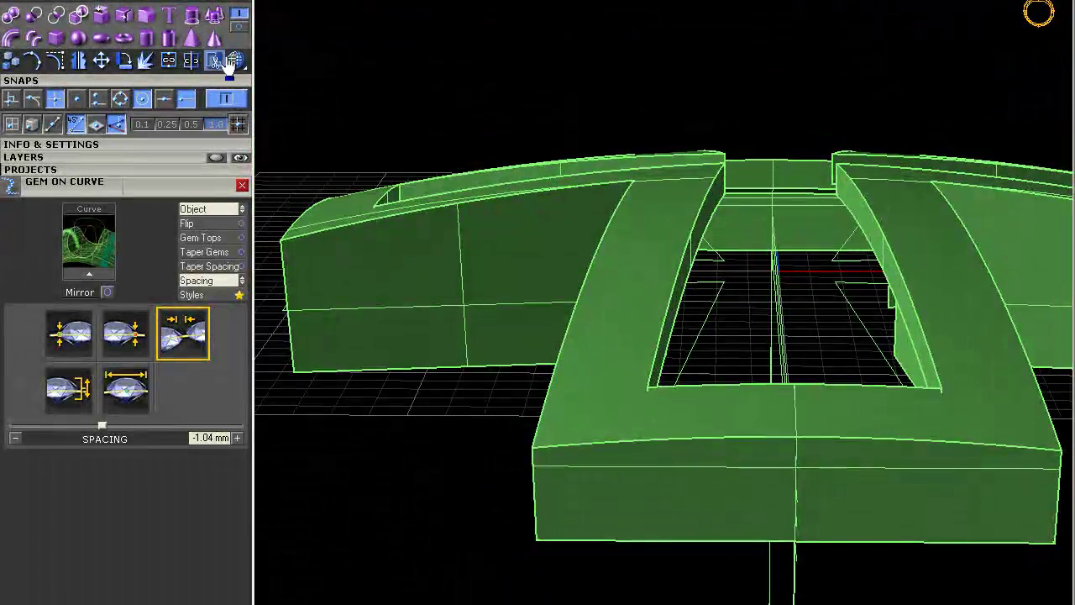
Step: Move the cross body to the Metal 01 layer in wireframe display and make Metal 02 the current layer
click(236, 61)
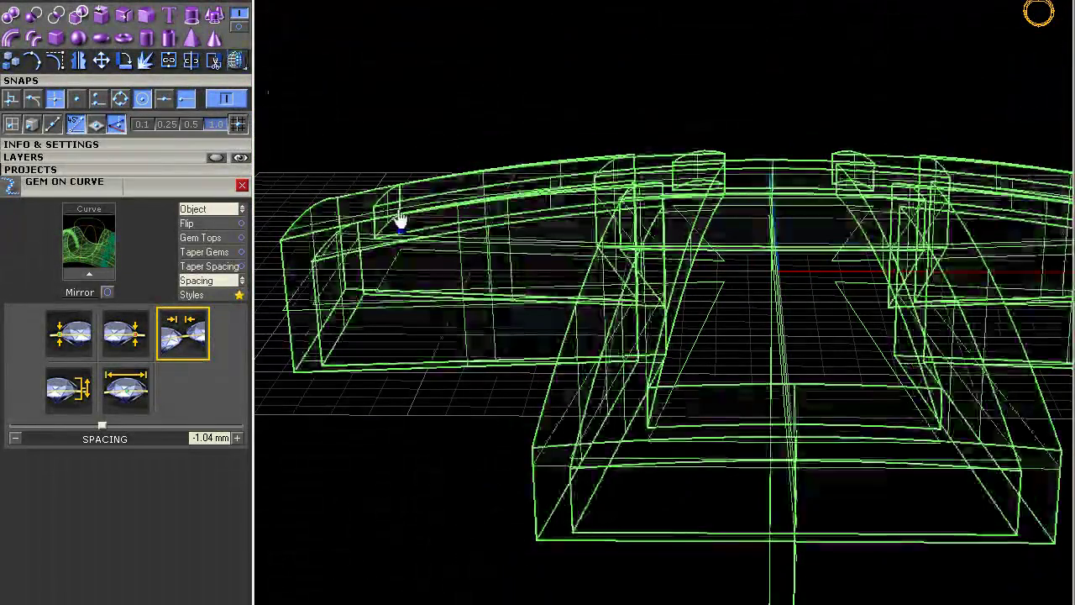
right_drag(399, 223, 423, 360)
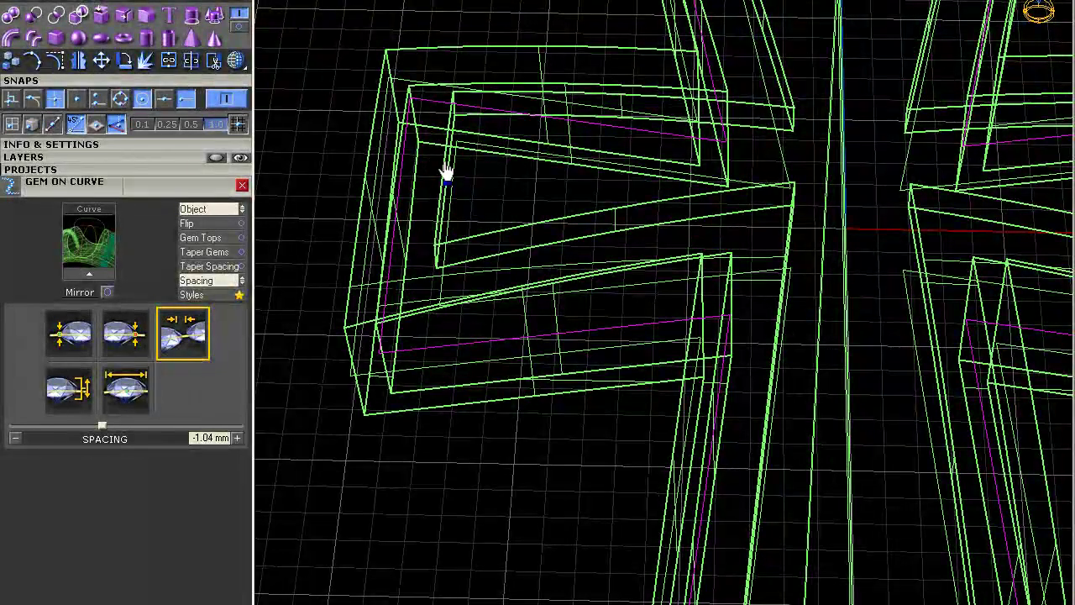
click(27, 157)
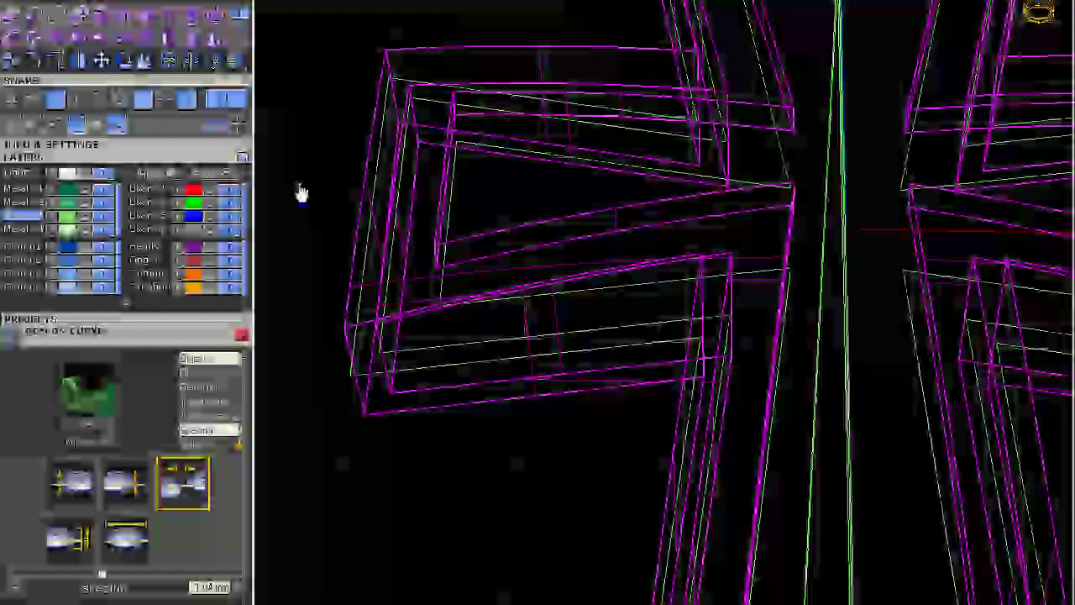
click(300, 192)
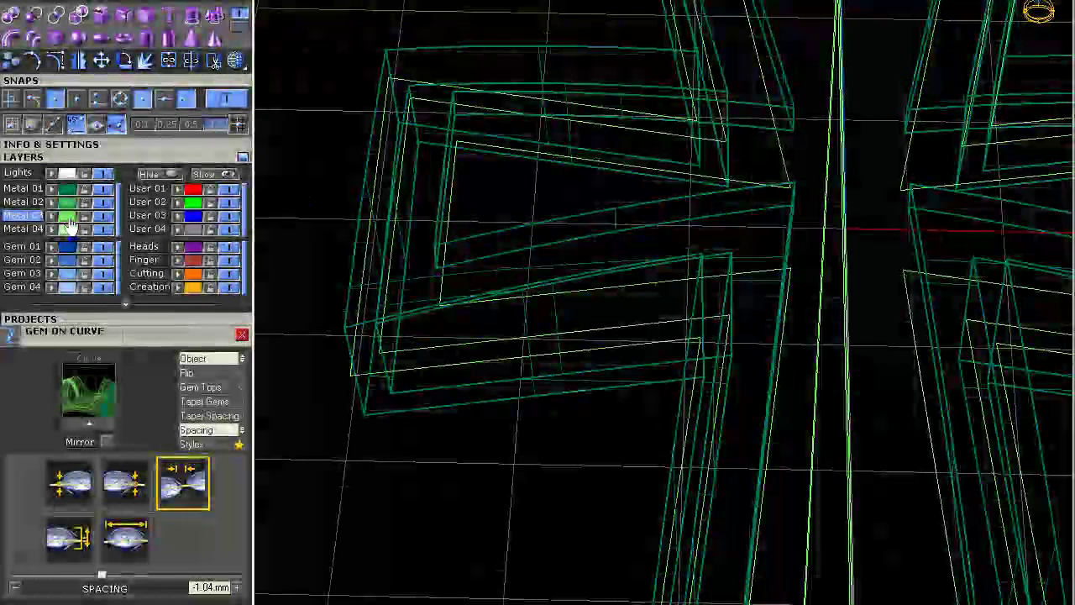
click(22, 203)
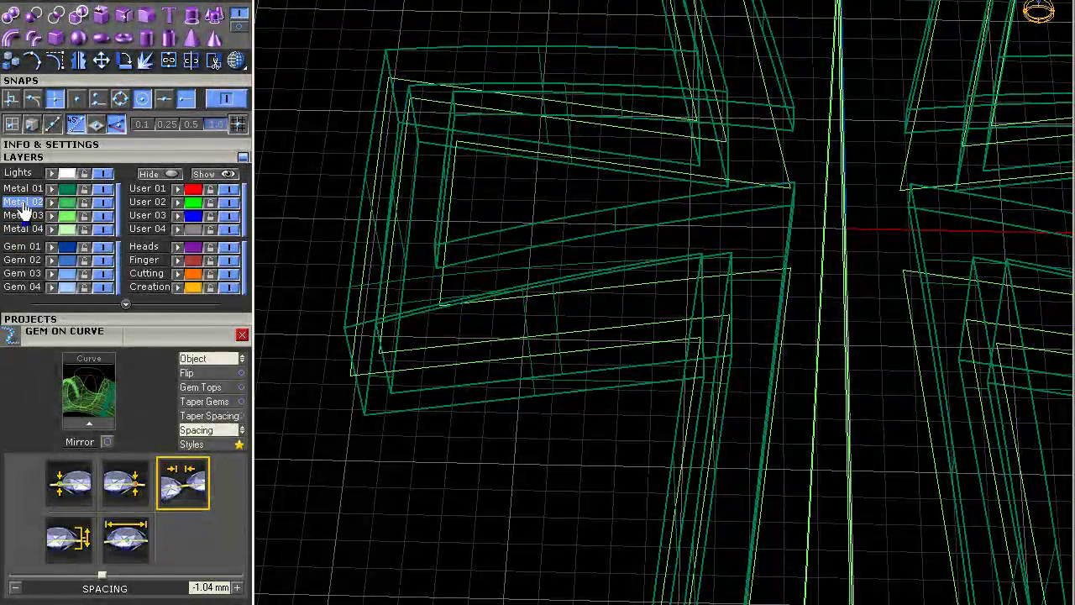
Step: Lock the cross body and delete the inward-offset middle cross outline curve
right_drag(510, 199, 425, 173)
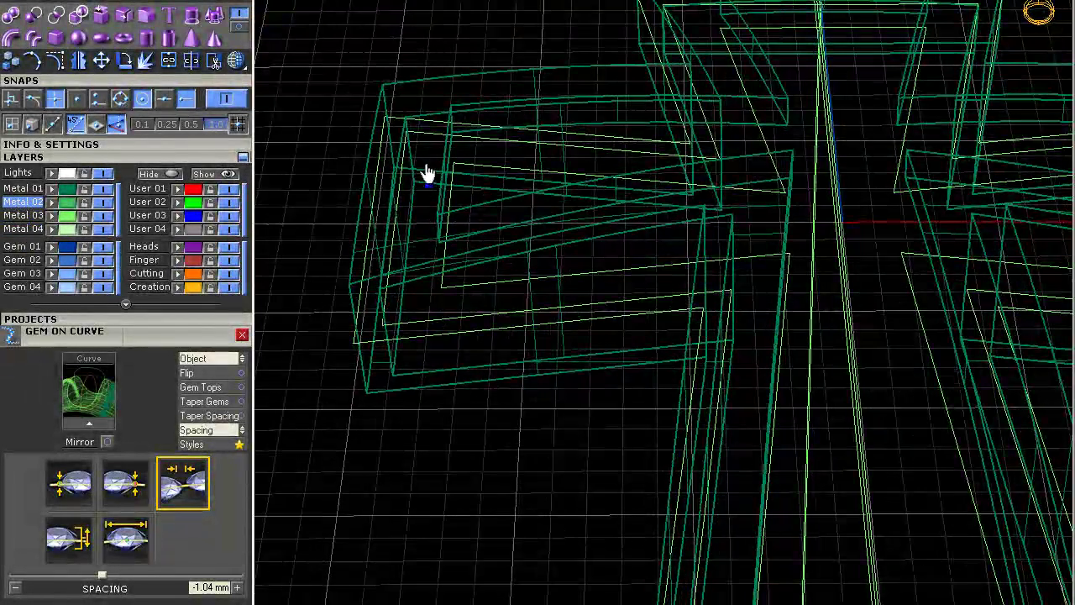
click(425, 174)
key(ctrl+l)
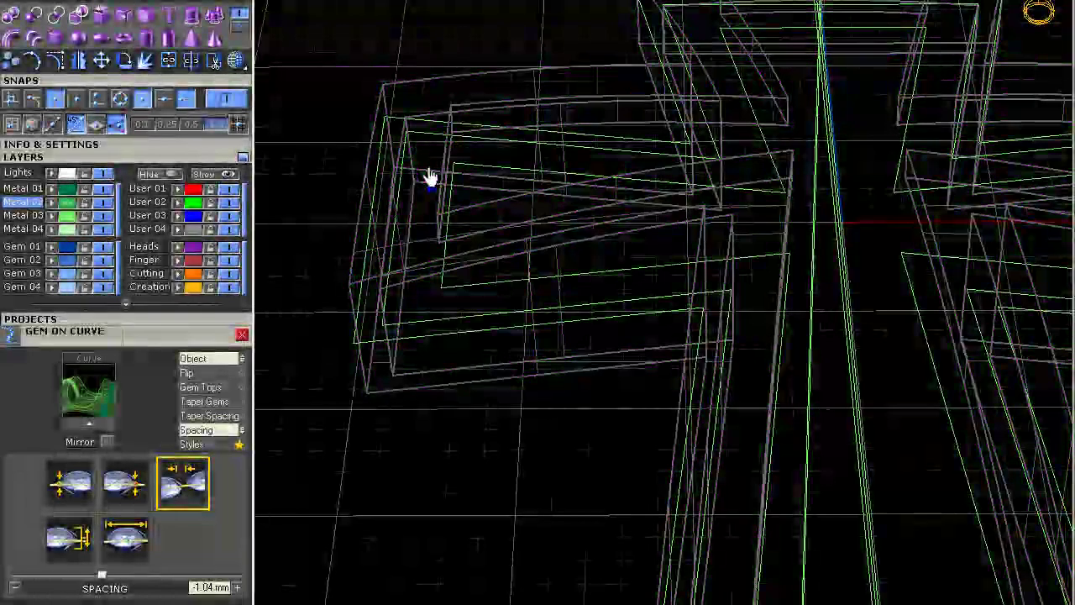
scroll(410, 159, up, 5)
click(398, 156)
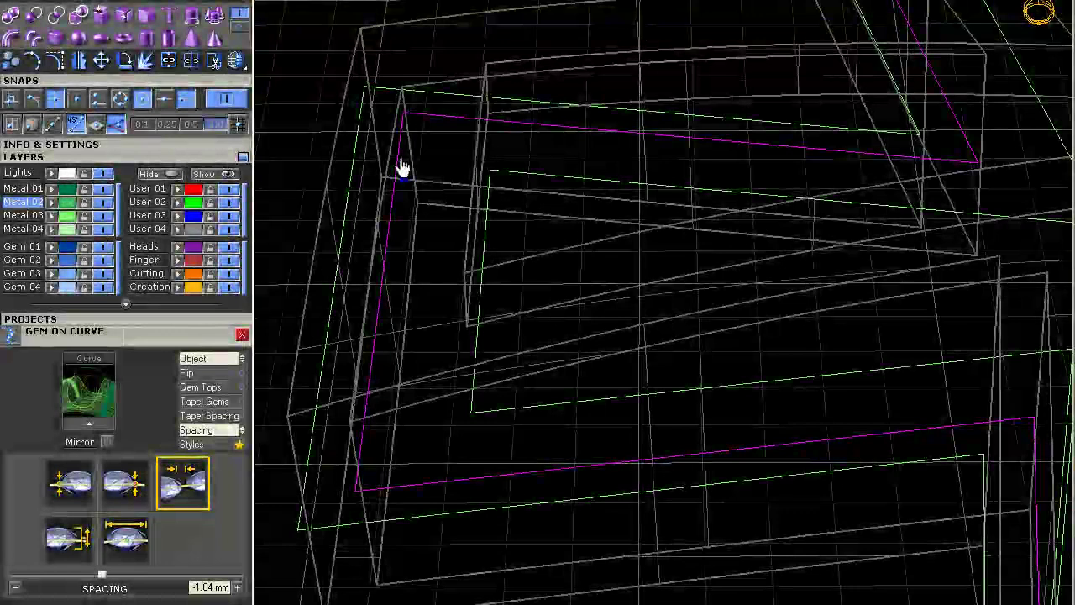
key(Delete)
Step: Select the outermost and innermost cross outline curves in the enlarged top view
click(522, 174)
double_click(285, 3)
double_click(284, 2)
scroll(429, 208, up, 7)
right_drag(522, 215, 425, 212)
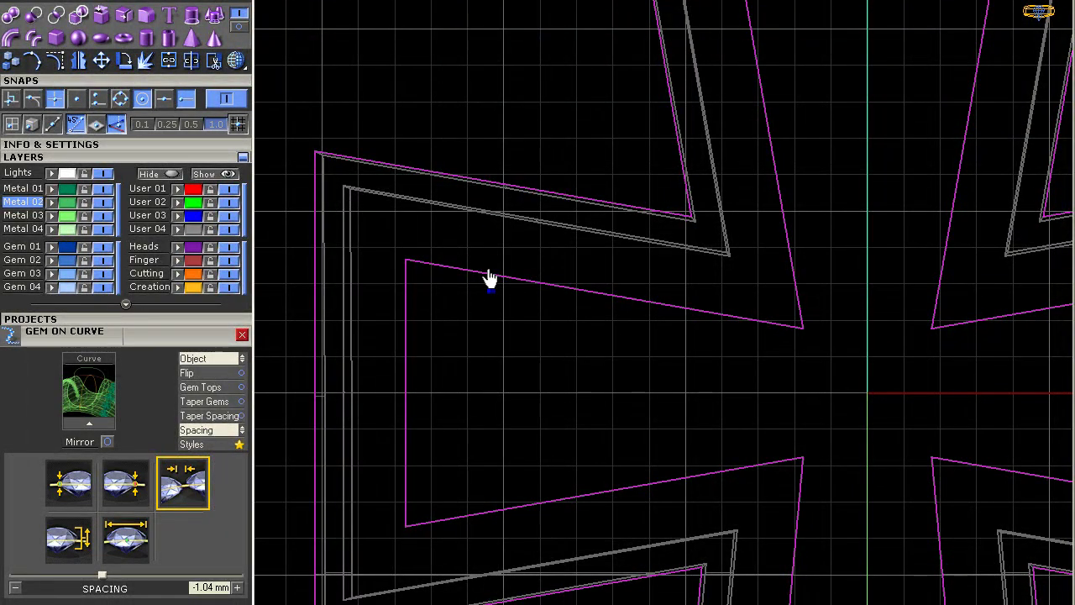
middle_click(424, 281)
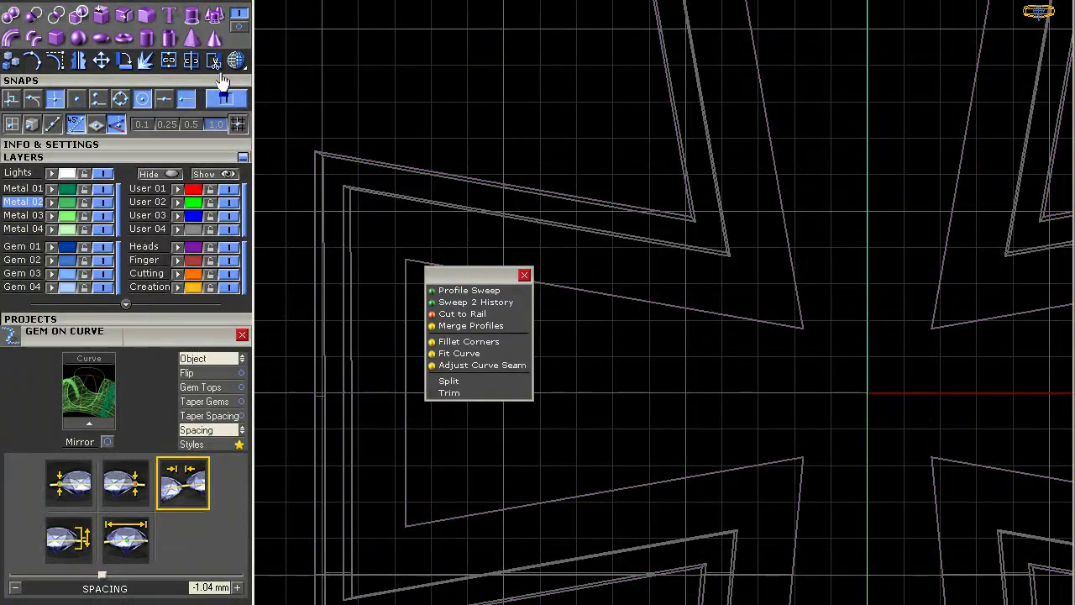
click(126, 2)
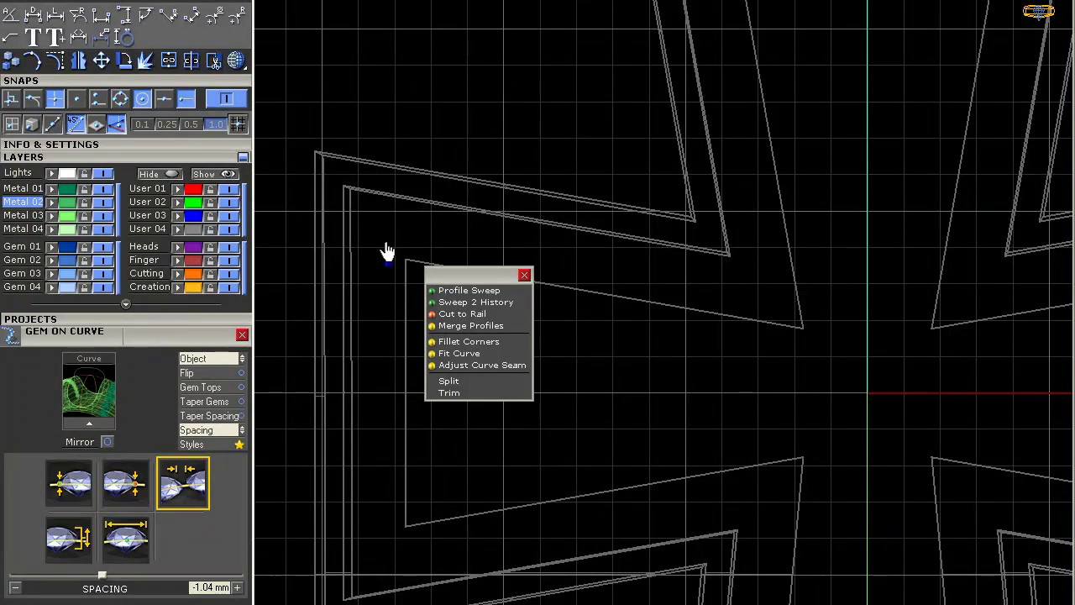
click(523, 275)
Step: Offset the innermost cross outline outward and the outermost cross outline inward in the top view
drag(467, 267, 340, 356)
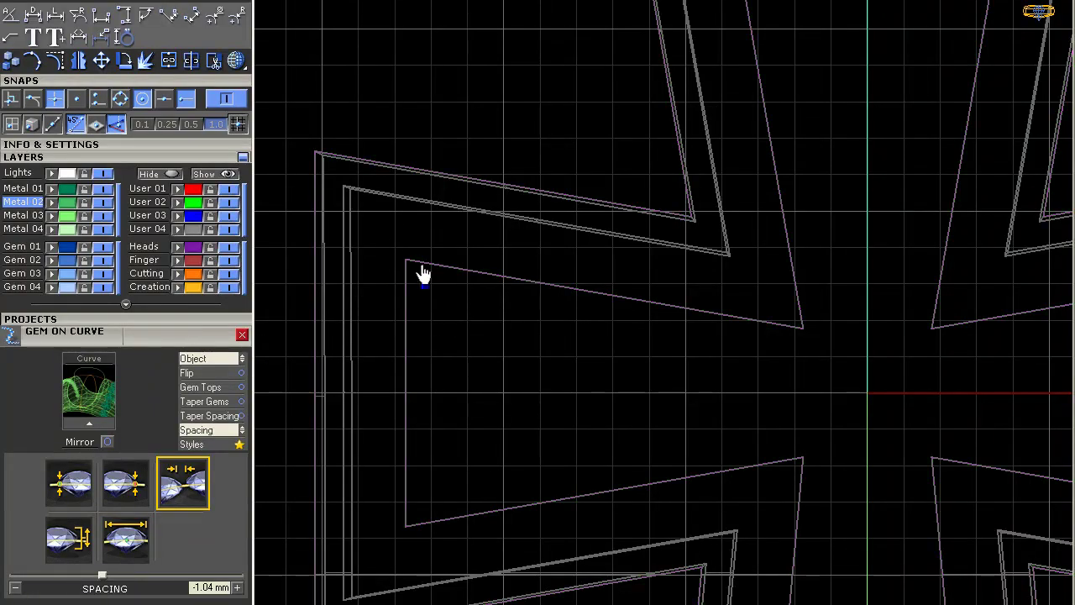
click(23, 4)
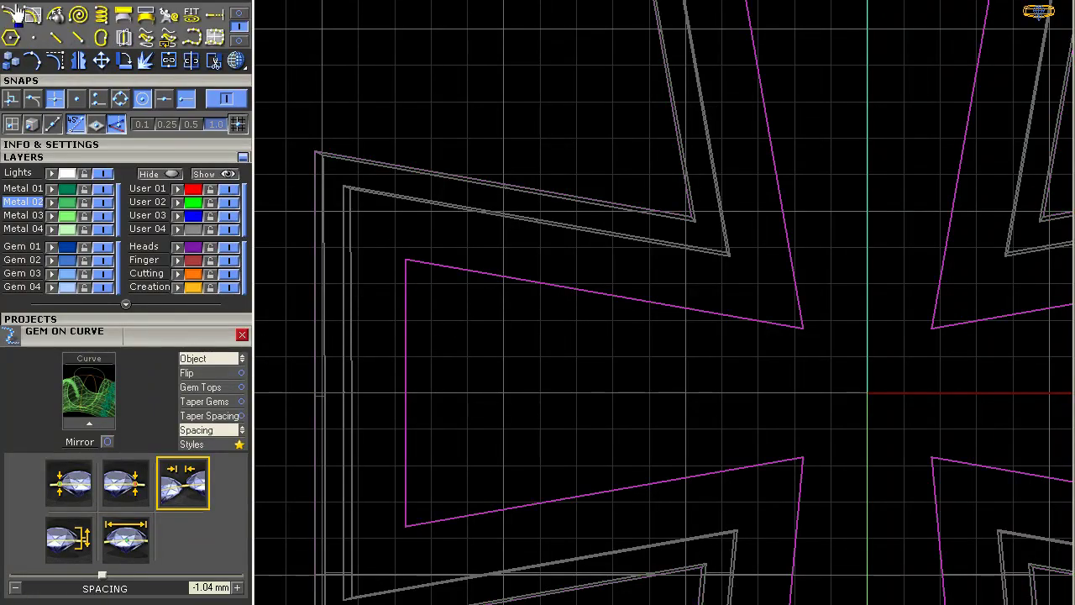
scroll(438, 262, up, 3)
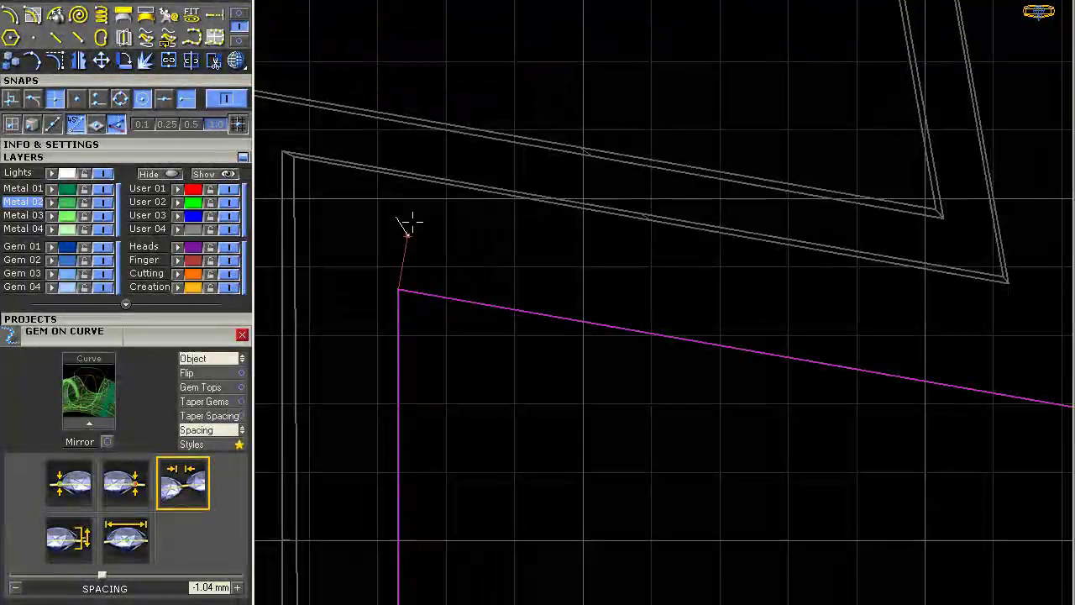
click(407, 225)
click(473, 172)
click(435, 296)
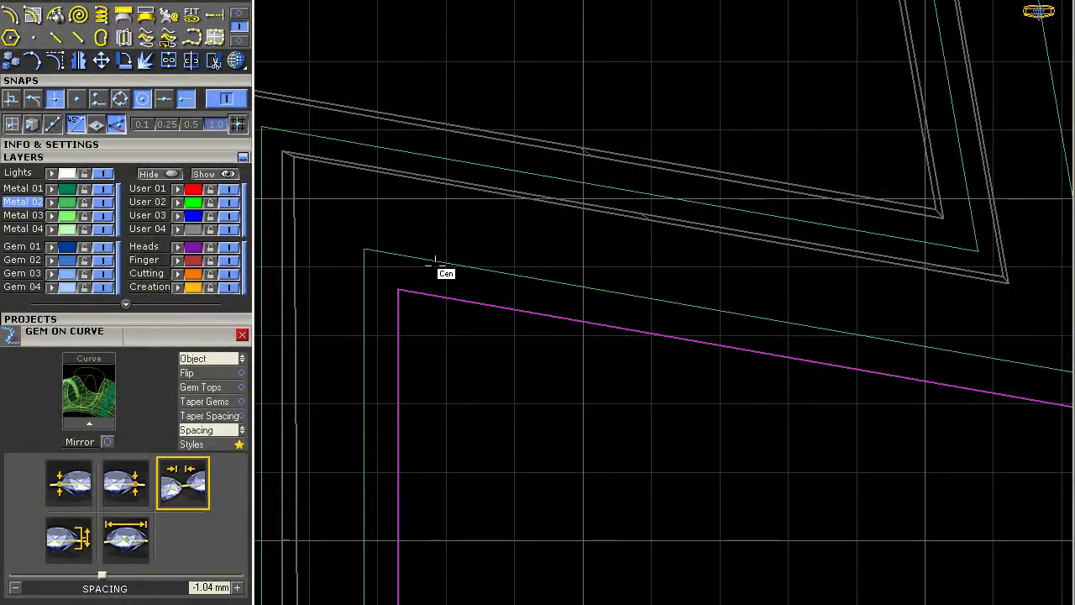
Step: Add a second offset outline beside each first offset of the innermost and outermost cross outlines, and return to the perspective view
scroll(435, 262, up, 3)
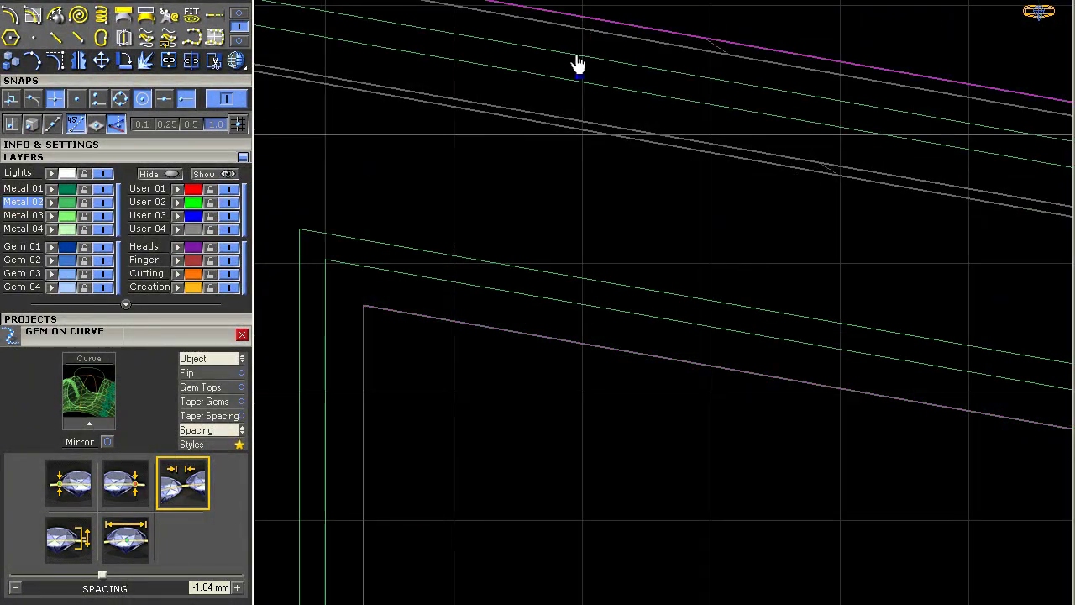
scroll(578, 56, down, 3)
click(524, 185)
double_click(338, 4)
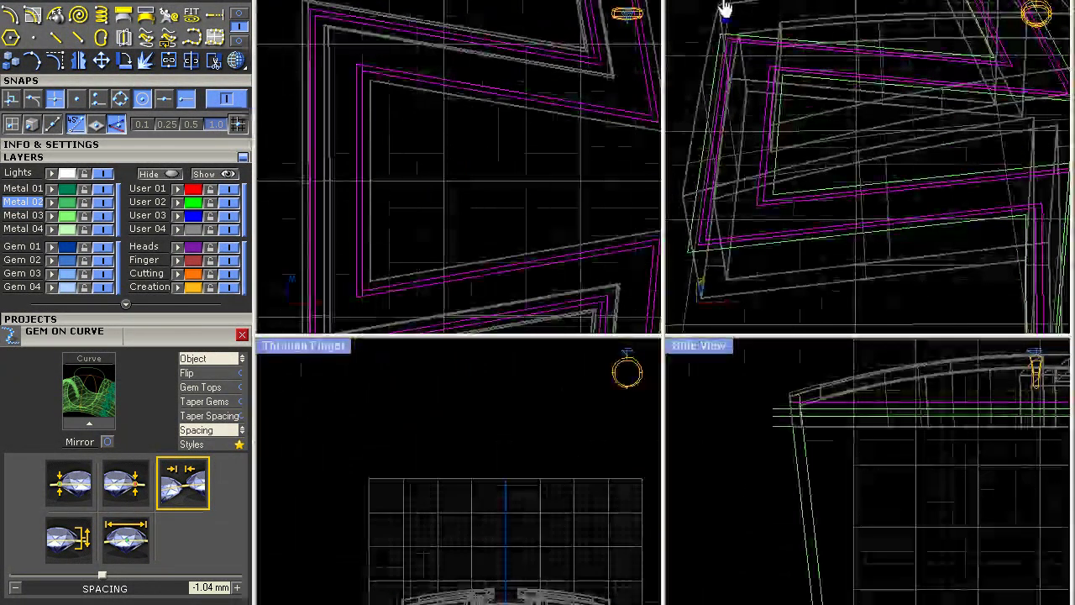
double_click(706, 6)
right_drag(663, 218, 546, 220)
Step: Unlock the cross body and delete the original outermost and innermost cross outline curves, keeping the offset outlines
click(599, 130)
key(ctrl+alt+l)
click(568, 209)
click(439, 147)
scroll(463, 205, up, 10)
click(448, 179)
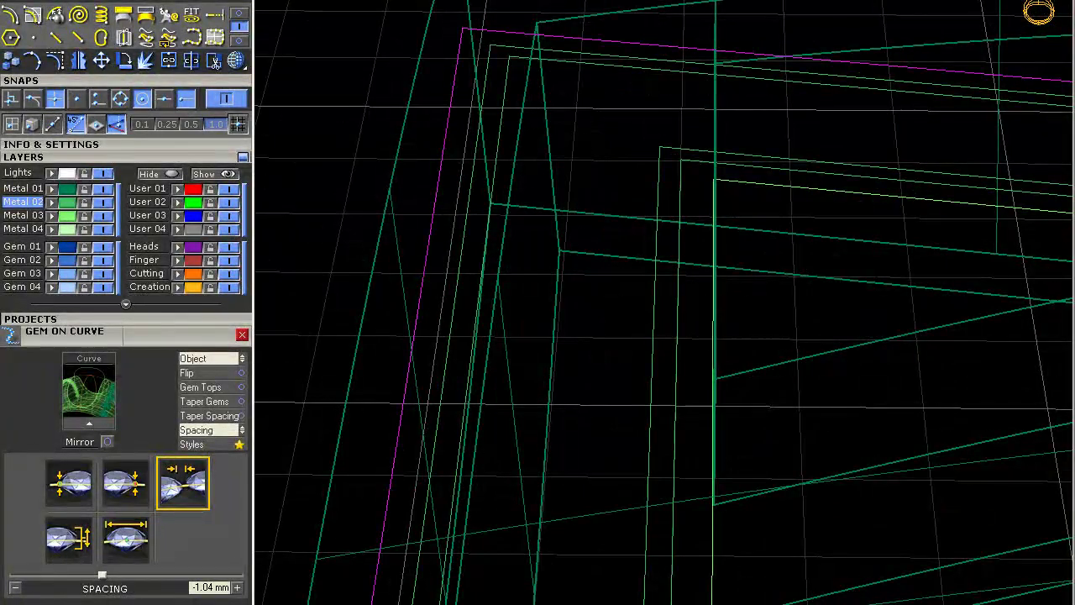
key(Delete)
scroll(638, 216, down, 5)
right_drag(638, 215, 668, 252)
scroll(670, 259, up, 5)
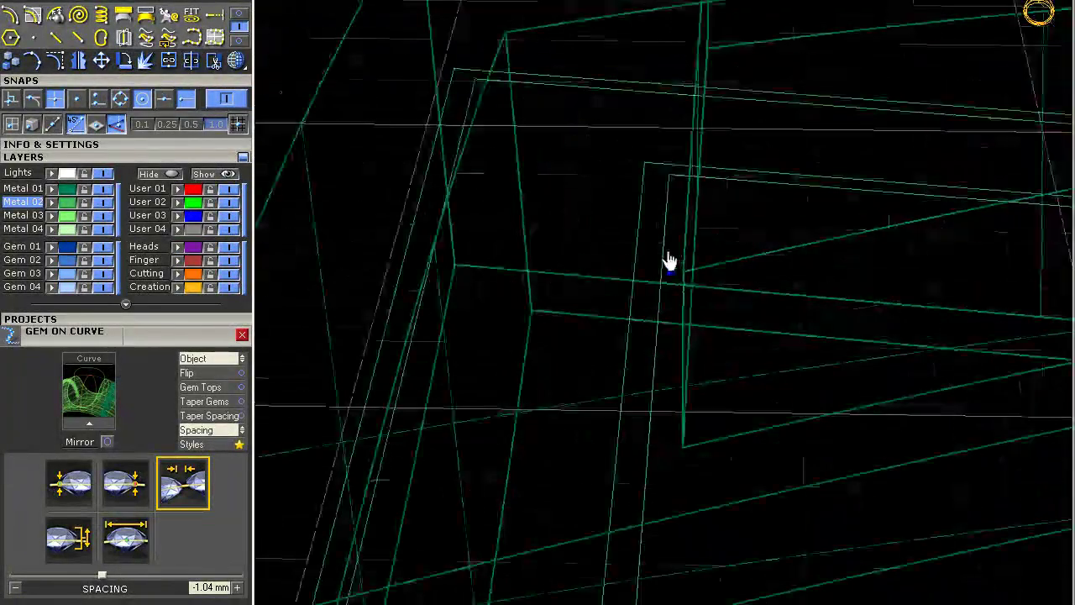
Step: Switch the perspective view to shaded display and pick the cross body
shift+click(613, 79)
scroll(594, 150, down, 4)
right_drag(593, 152, 585, 141)
right_drag(517, 113, 540, 207)
click(236, 60)
right_drag(642, 180, 672, 270)
click(729, 272)
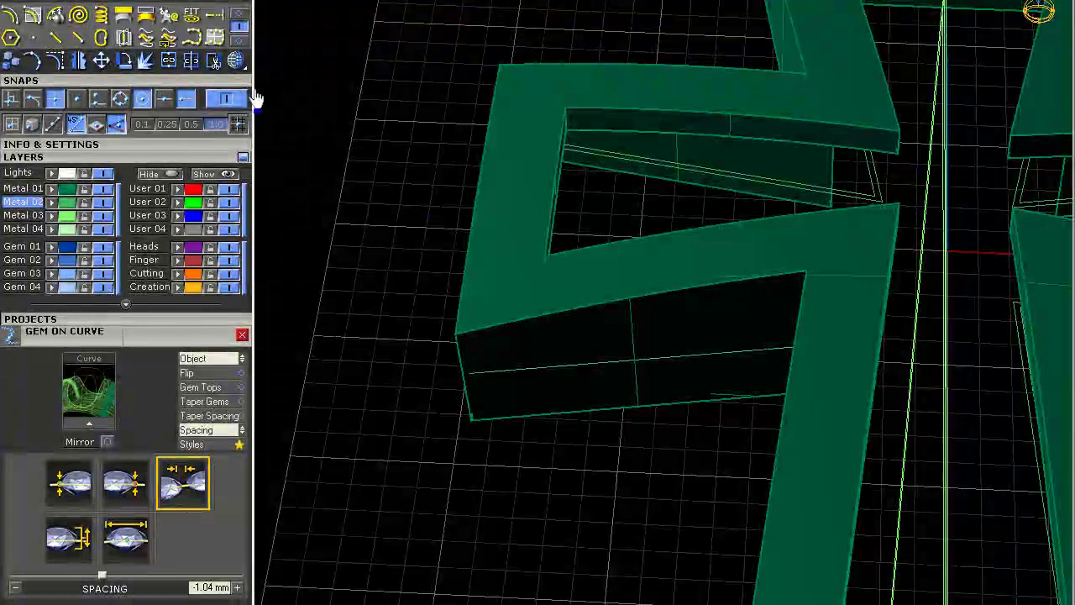
Step: Separate the domed top face from the cross body and lock the remaining side faces
click(110, 0)
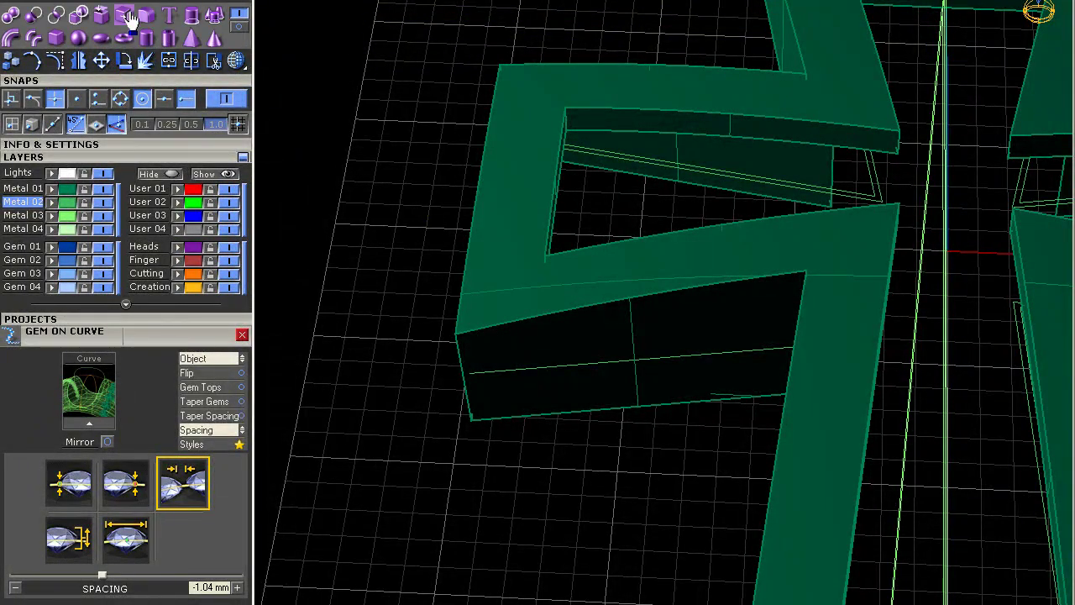
click(538, 163)
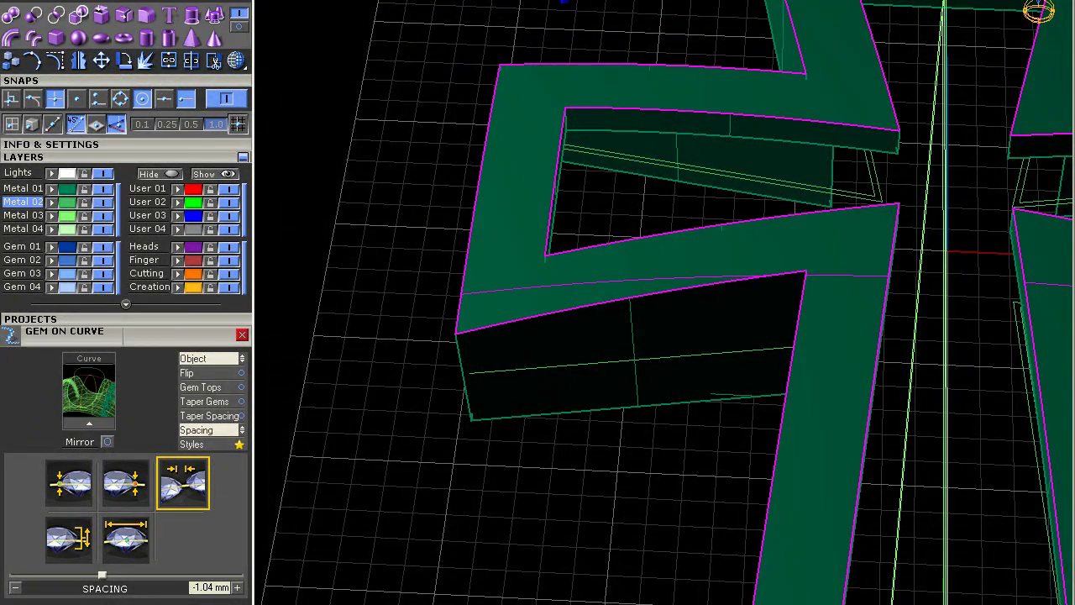
click(559, 41)
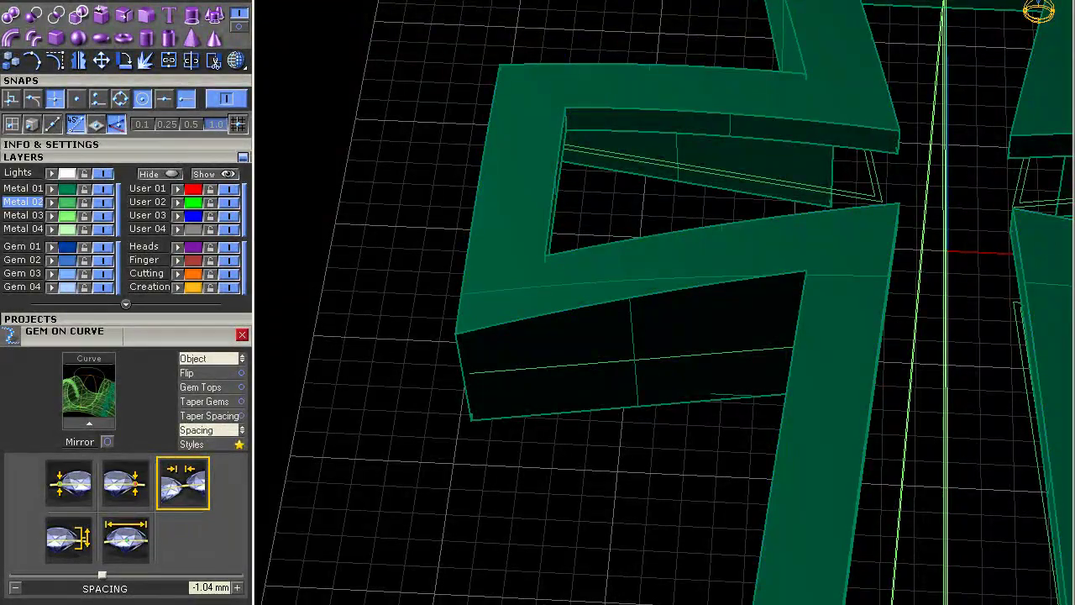
click(542, 400)
key(Escape)
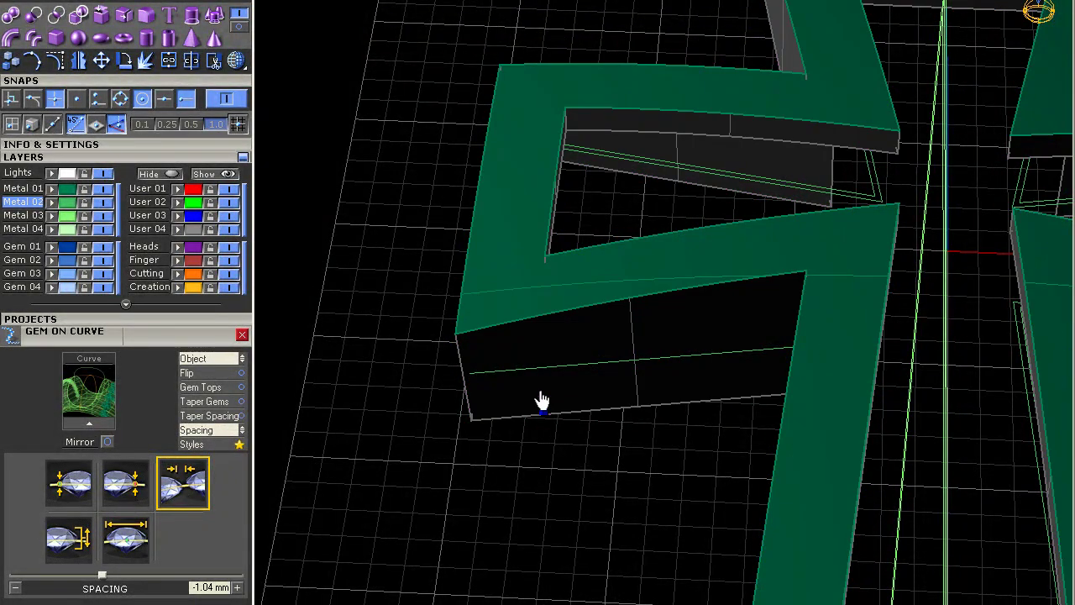
Step: Select the separated top surface with the offset outlines and switch the view back to wireframe display
right_drag(542, 400, 630, 225)
scroll(529, 363, down, 5)
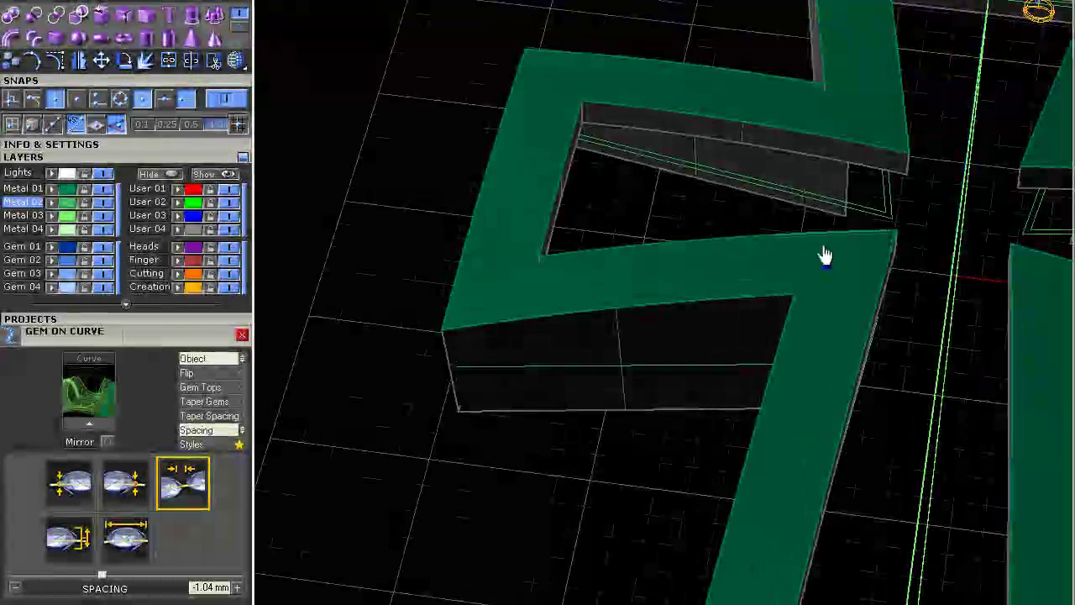
drag(663, 276, 281, 148)
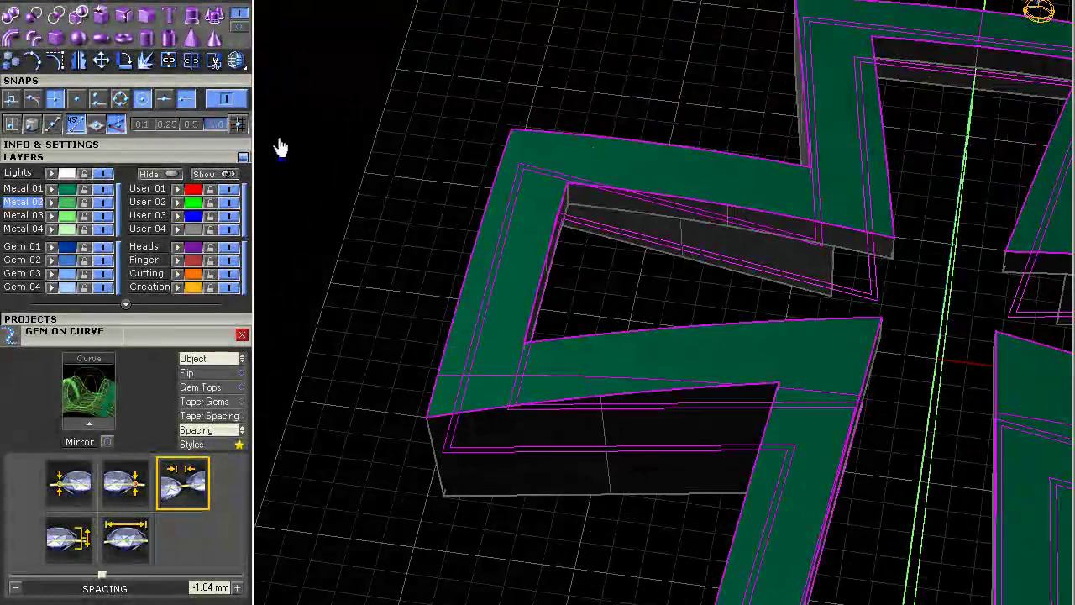
click(238, 63)
drag(619, 282, 442, 223)
right_drag(442, 224, 550, 221)
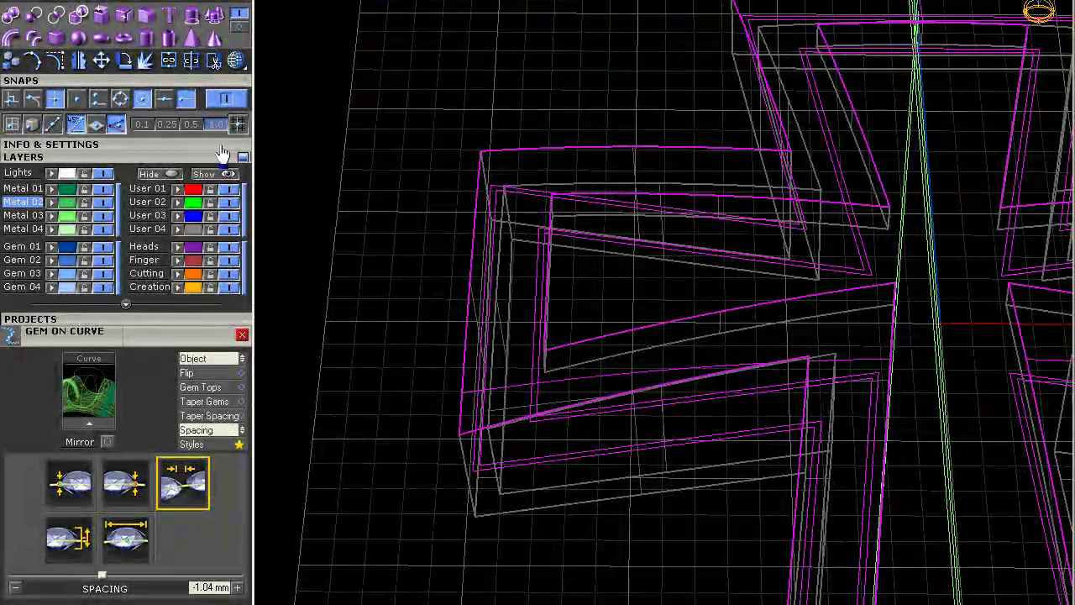
scroll(538, 218, up, 10)
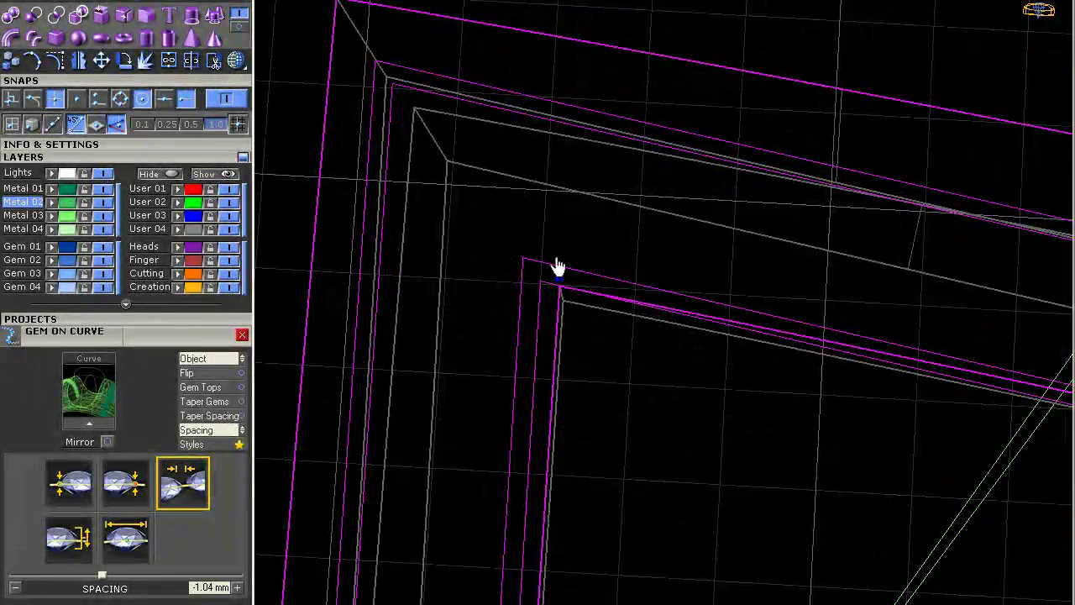
Step: Examine the inner and outer offset outline pairs against the body's edges by selecting individual curves at an arm corner
scroll(532, 231, up, 3)
click(526, 231)
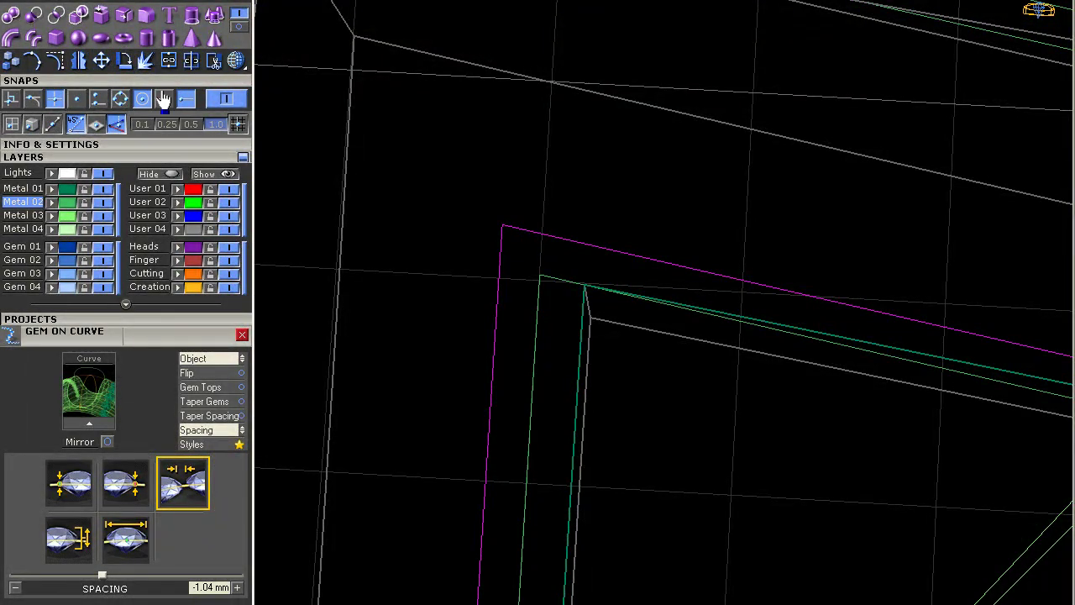
click(559, 246)
scroll(504, 120, up, 5)
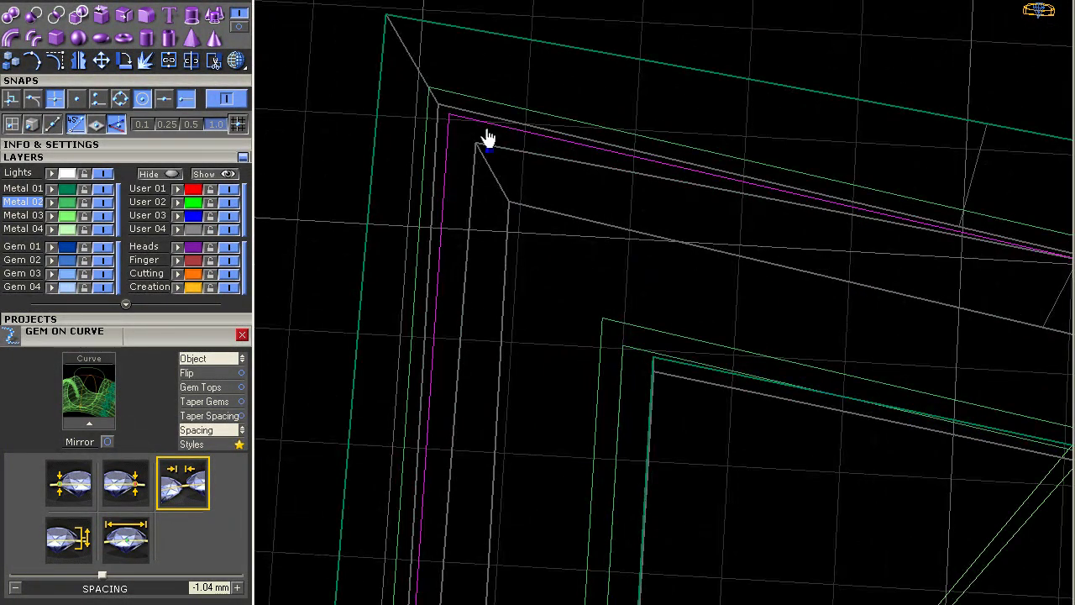
click(499, 143)
scroll(651, 296, down, 10)
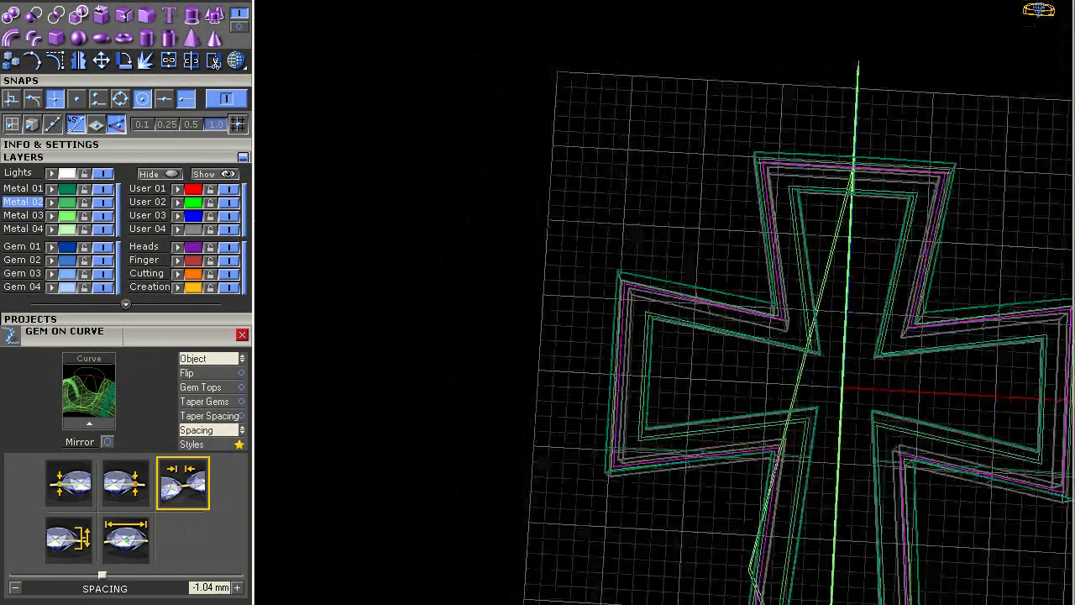
Step: Select the long construction curves extending beneath the cross and lock them
right_drag(696, 322, 651, 225)
scroll(657, 237, down, 8)
drag(749, 429, 610, 403)
scroll(667, 326, up, 10)
scroll(667, 331, up, 5)
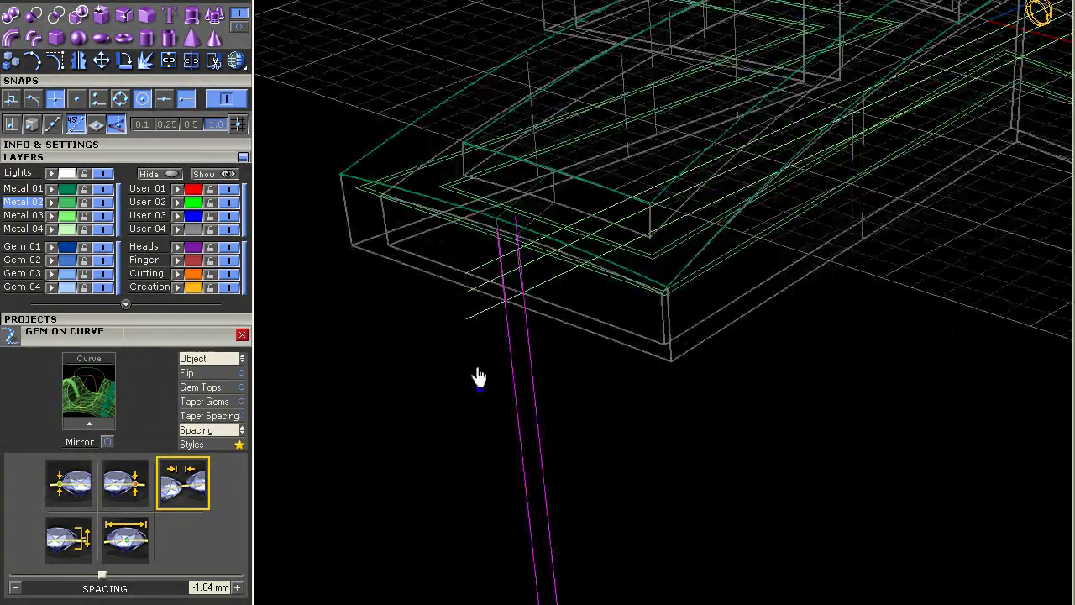
scroll(491, 383, down, 10)
click(532, 322)
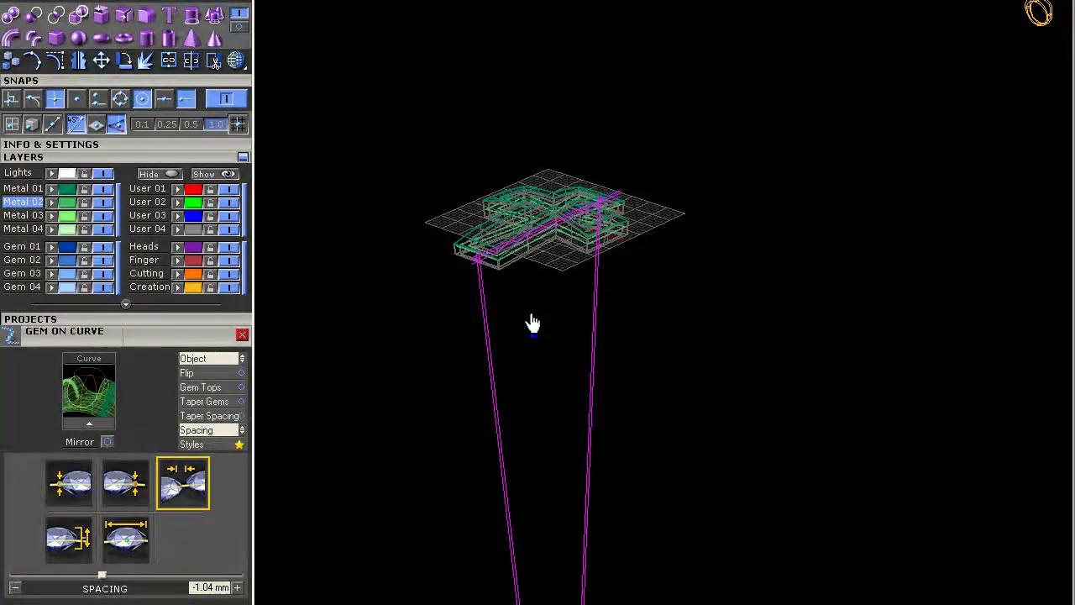
scroll(453, 227, up, 10)
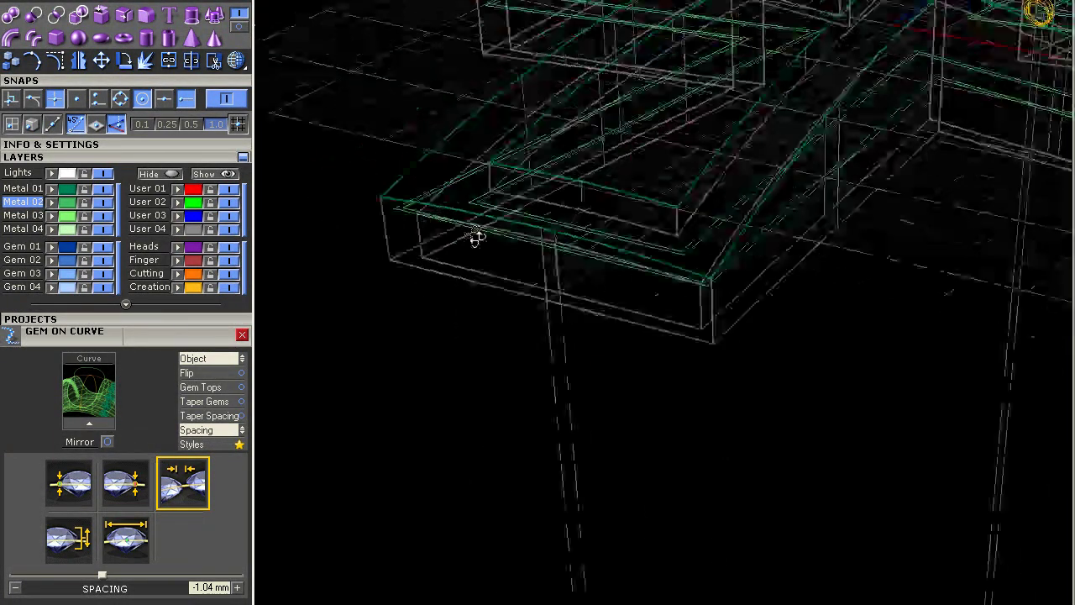
Step: Select all unlocked curves and explode the offset cross outlines into separate segments
right_drag(594, 313, 563, 366)
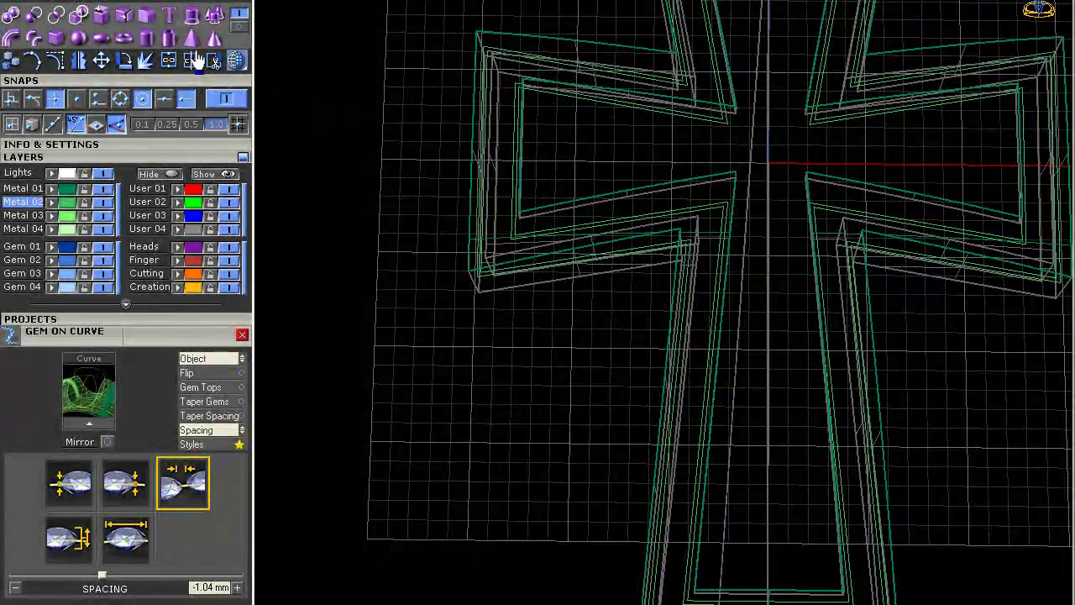
click(93, 147)
click(108, 165)
click(168, 208)
right_drag(335, 214, 491, 166)
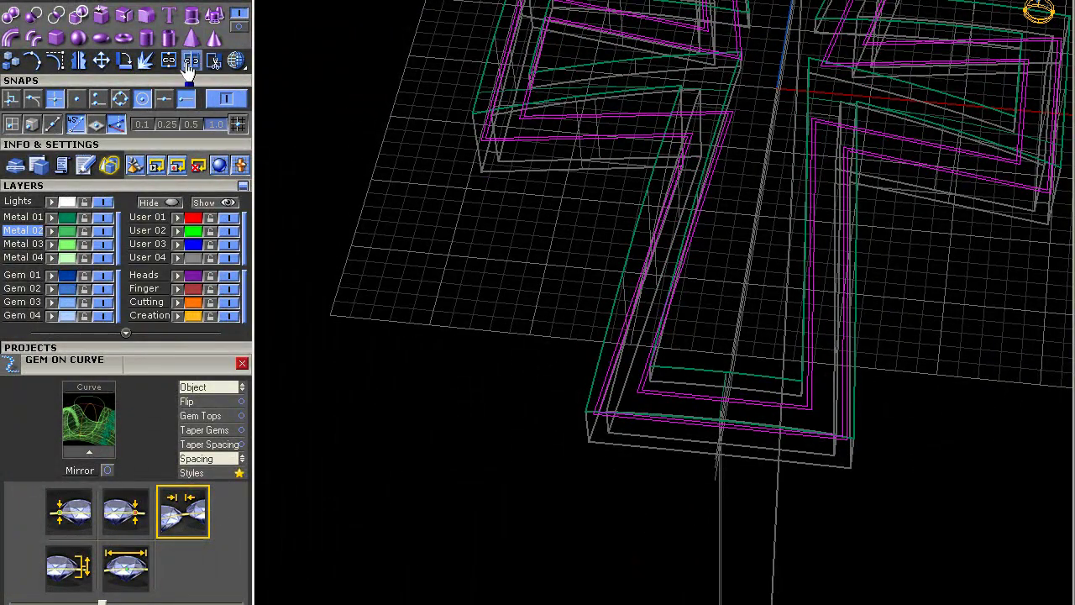
right_drag(509, 182, 664, 250)
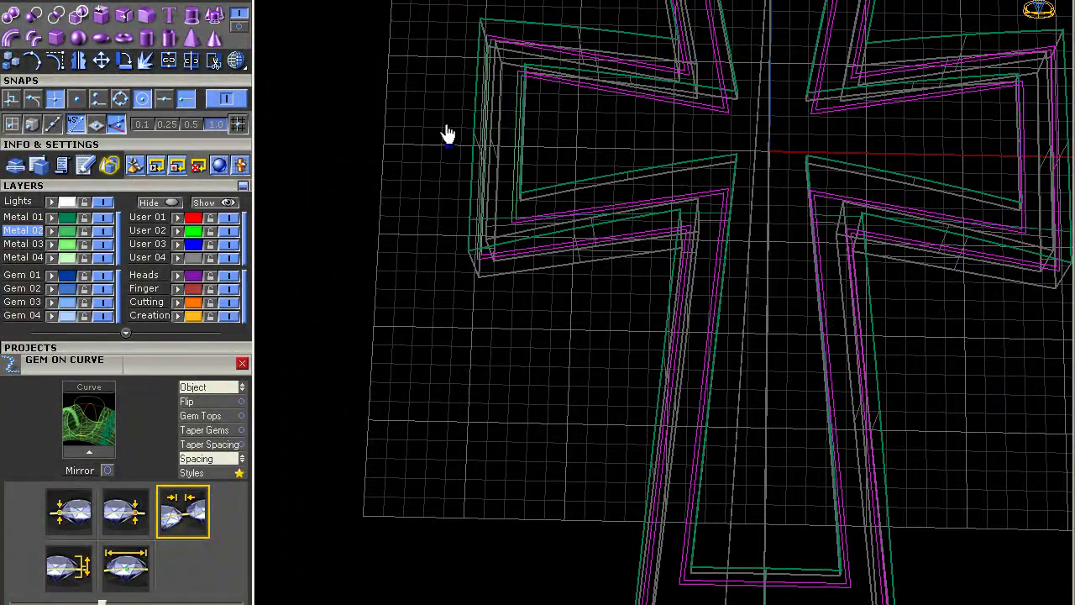
Step: Work around the cross arm by arm with selection windows, removing the exploded outline segments from the selection
right_drag(623, 48, 636, 98)
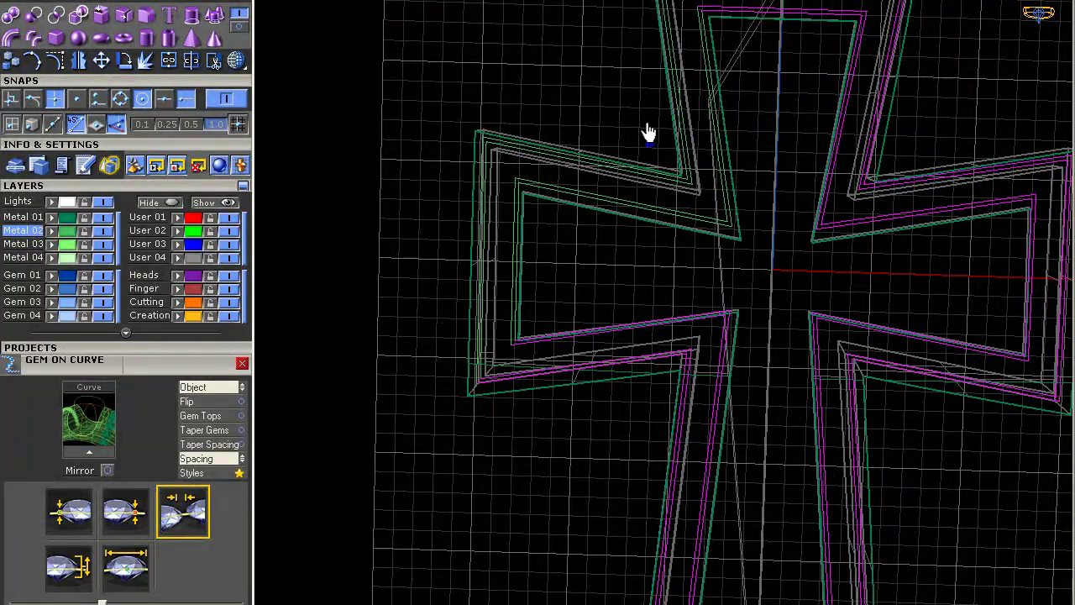
scroll(650, 126, down, 2)
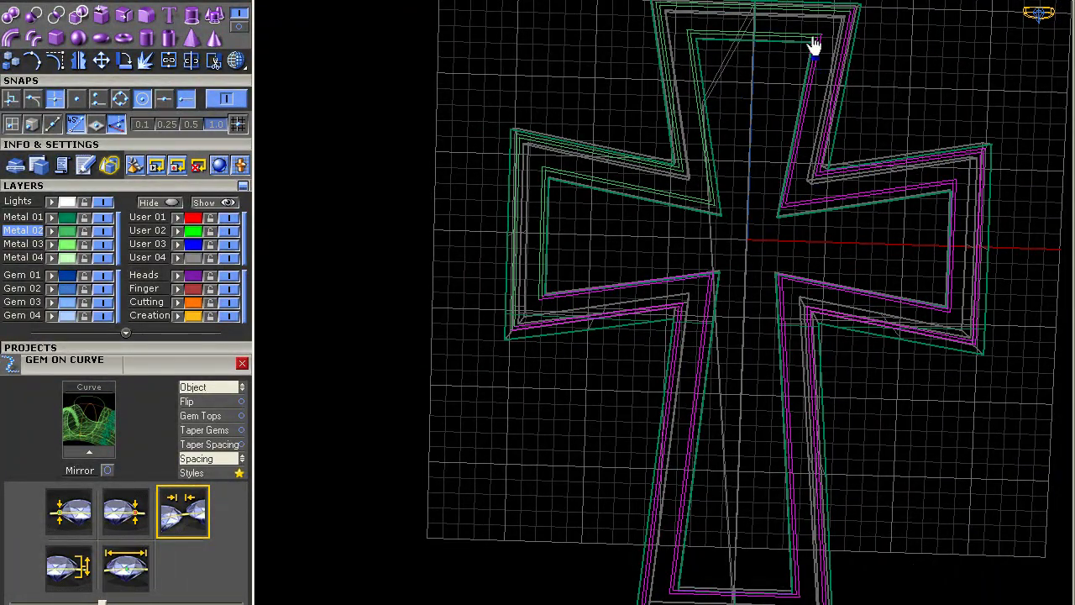
scroll(814, 45, up, 5)
scroll(849, 67, down, 3)
scroll(666, 61, up, 3)
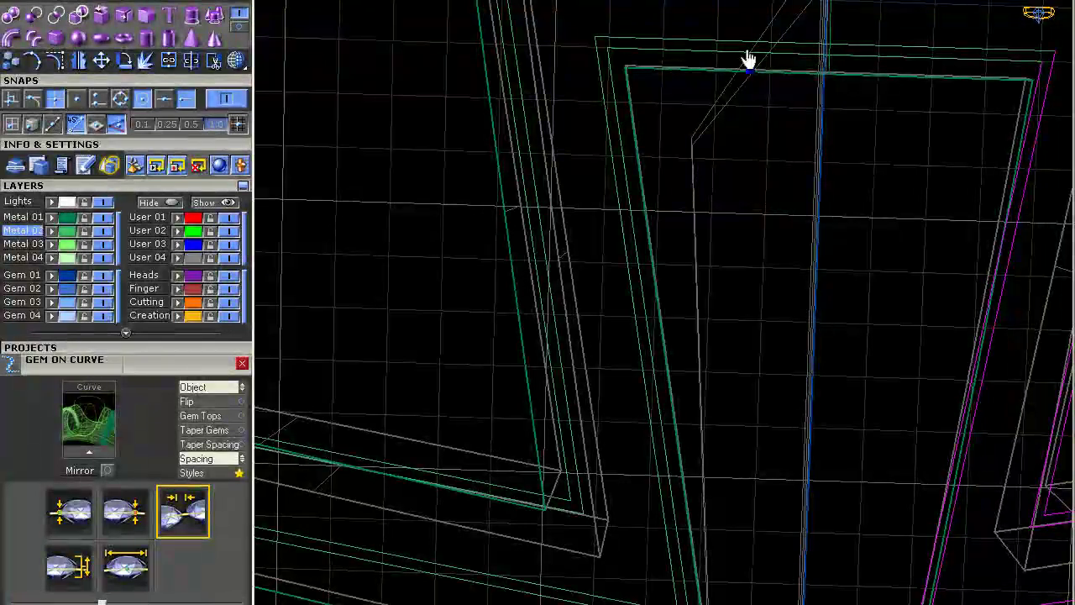
scroll(849, 142, down, 5)
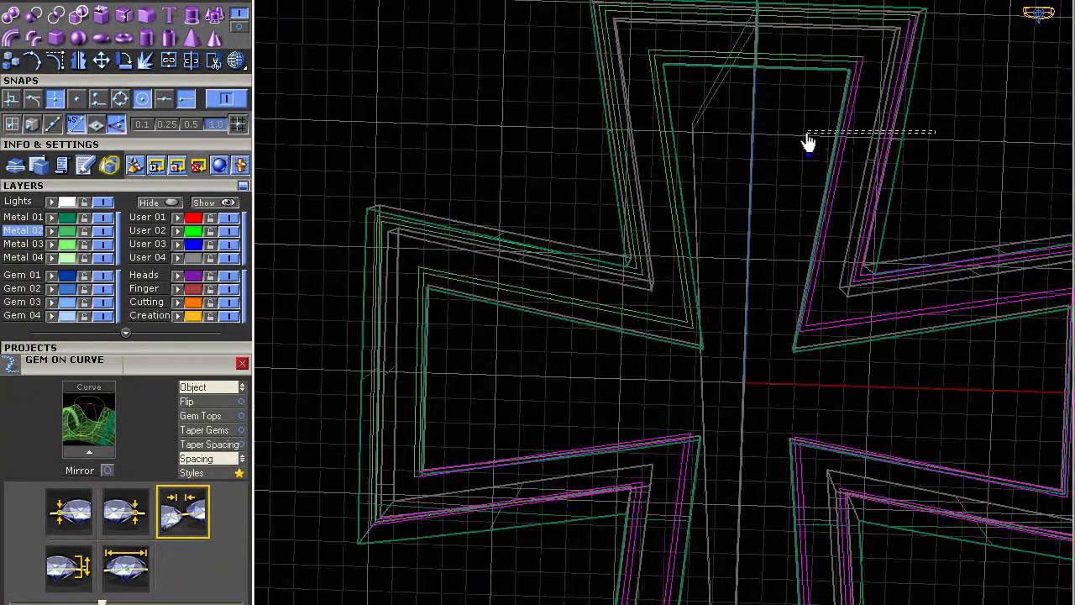
scroll(881, 204, down, 3)
scroll(905, 218, up, 5)
scroll(631, 223, up, 3)
scroll(630, 222, down, 4)
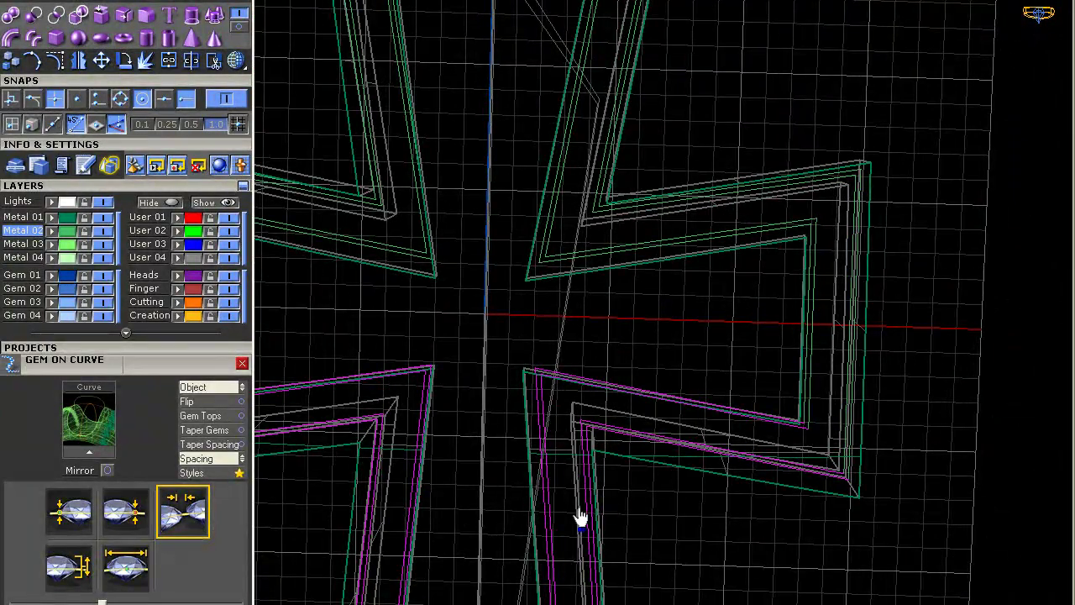
scroll(665, 349, down, 4)
scroll(660, 432, up, 4)
scroll(496, 478, down, 3)
click(487, 245)
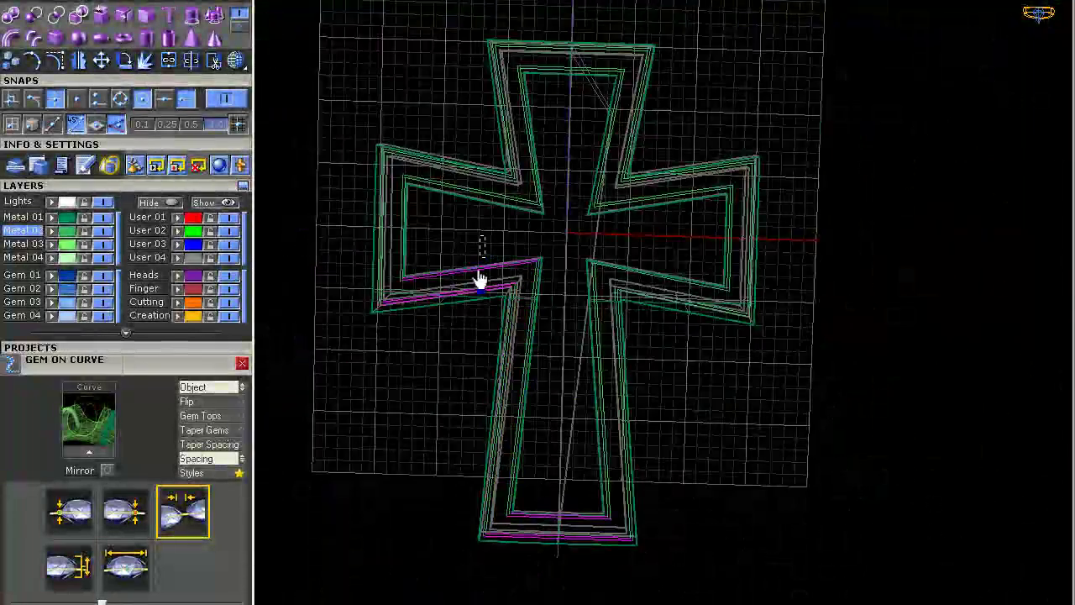
click(554, 514)
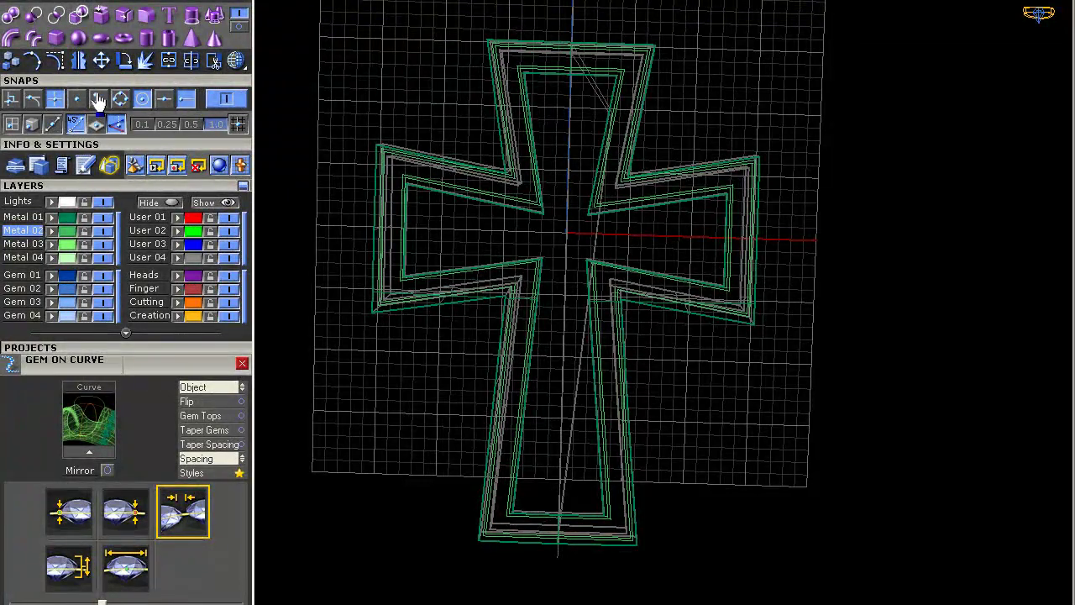
Step: Select all curves again and join the exploded segments back into continuous cross outlines
right_drag(414, 299, 270, 169)
click(135, 165)
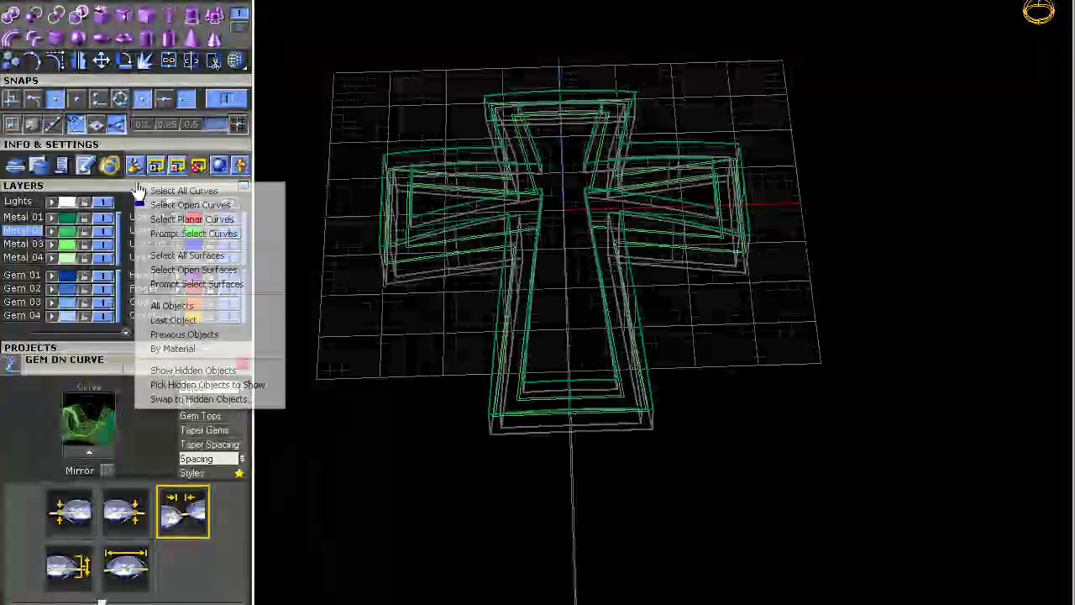
click(156, 194)
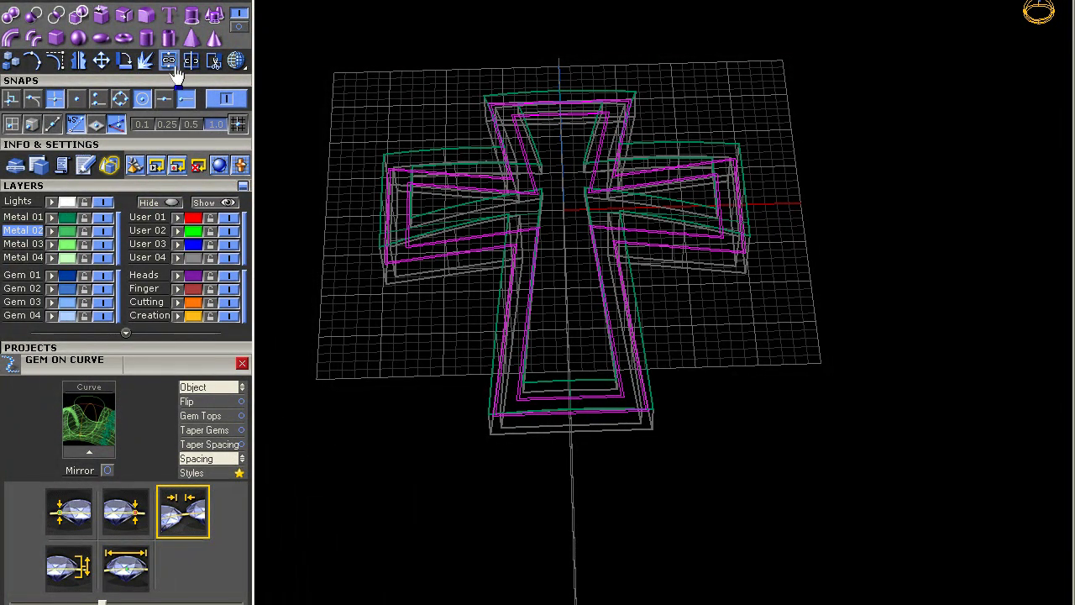
scroll(432, 187, up, 5)
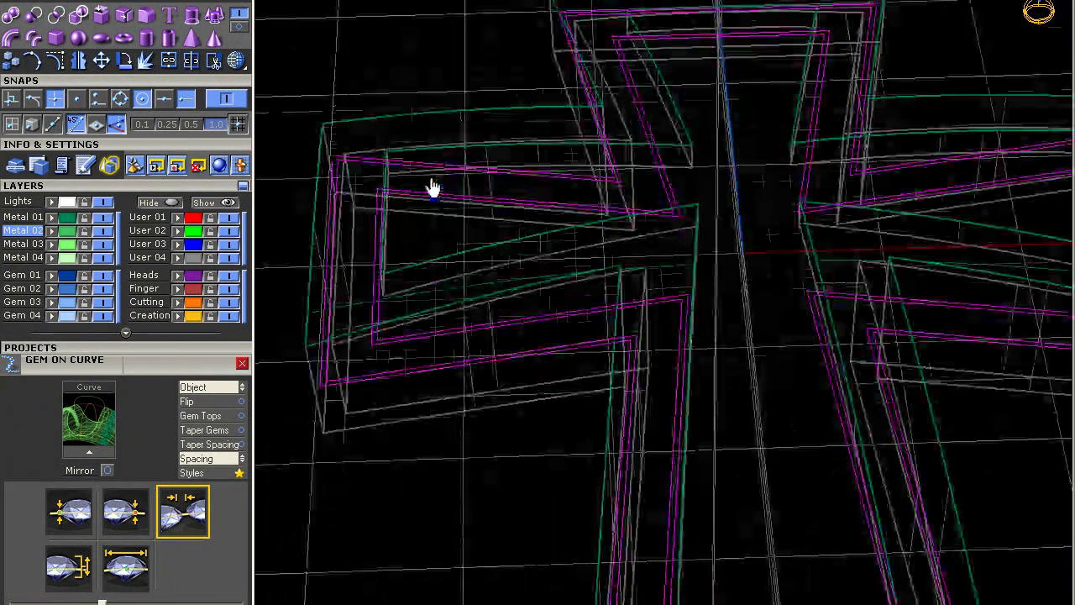
Step: Select the domed top cross surface with the joined outline curves and project the outlines onto the surface
right_drag(408, 173, 452, 178)
click(452, 179)
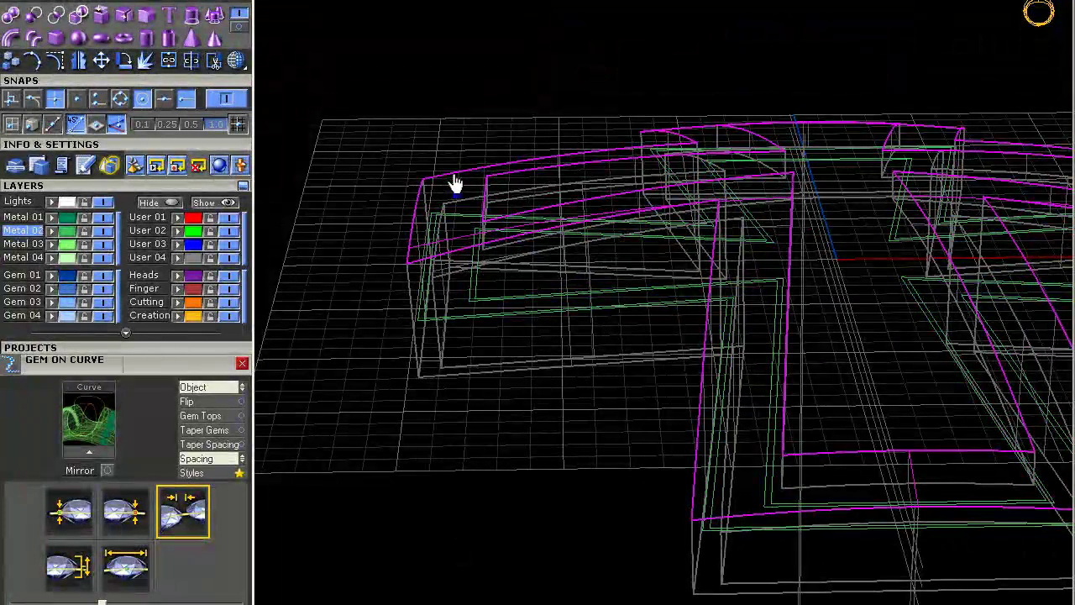
click(603, 287)
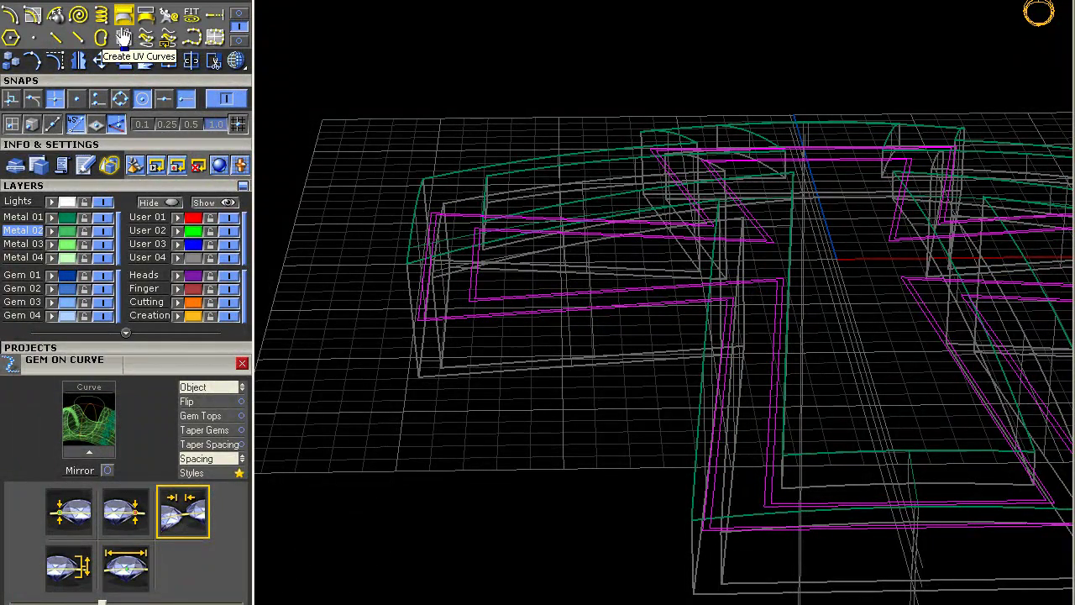
click(239, 14)
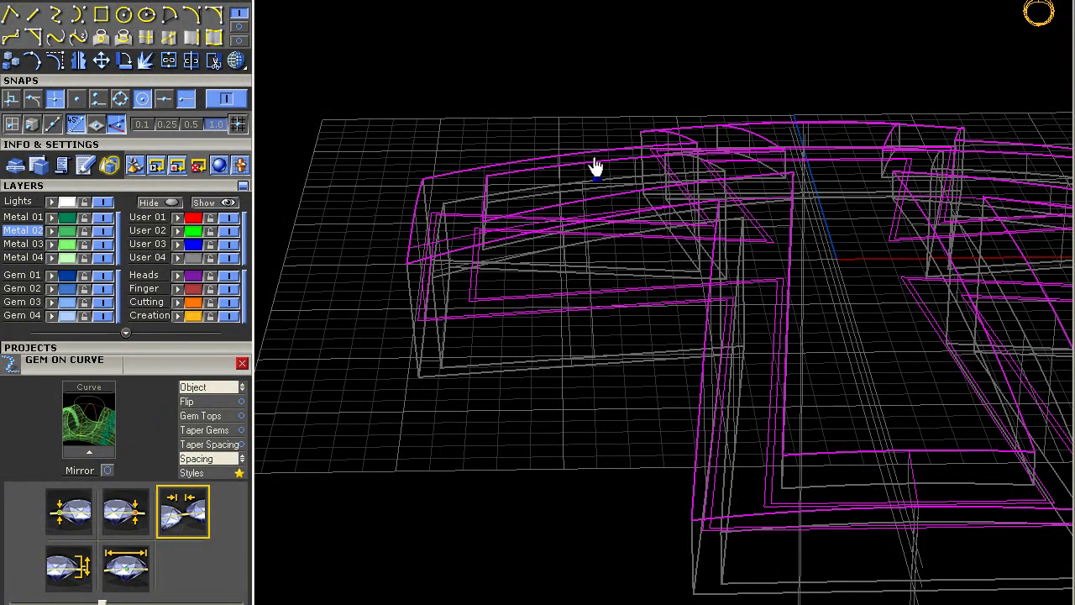
mouse_move(593, 157)
right_down()
mouse_move(509, 139)
mouse_move(514, 286)
mouse_move(394, 104)
right_up()
scroll(394, 104, up, 5)
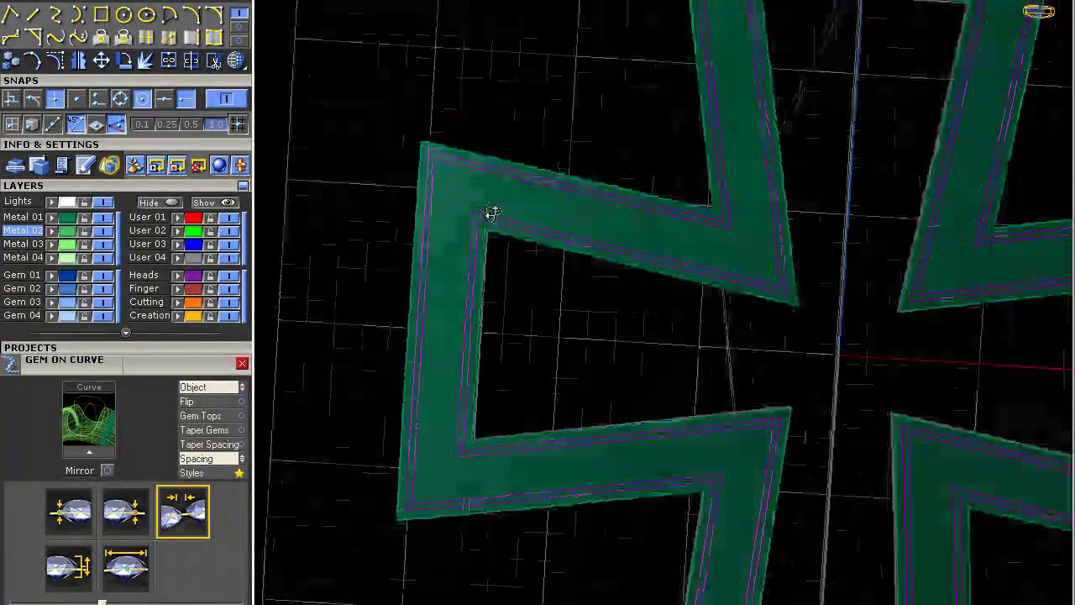
right_drag(727, 210, 635, 245)
scroll(599, 278, down, 5)
right_drag(600, 278, 497, 255)
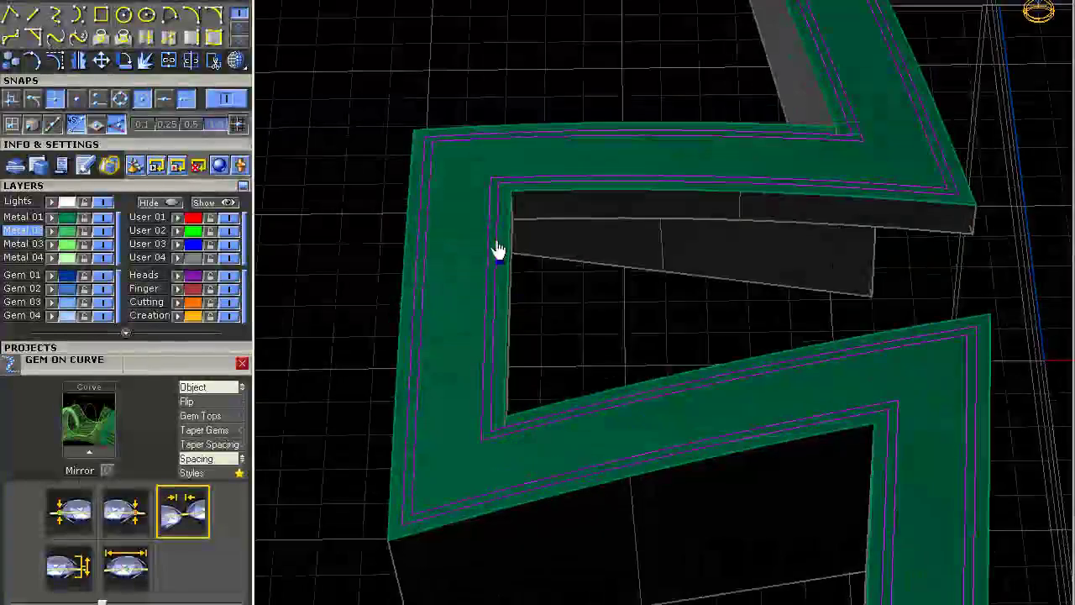
Step: Split the top cross surface along the two outlines nearest the middle of the frame band
click(454, 218)
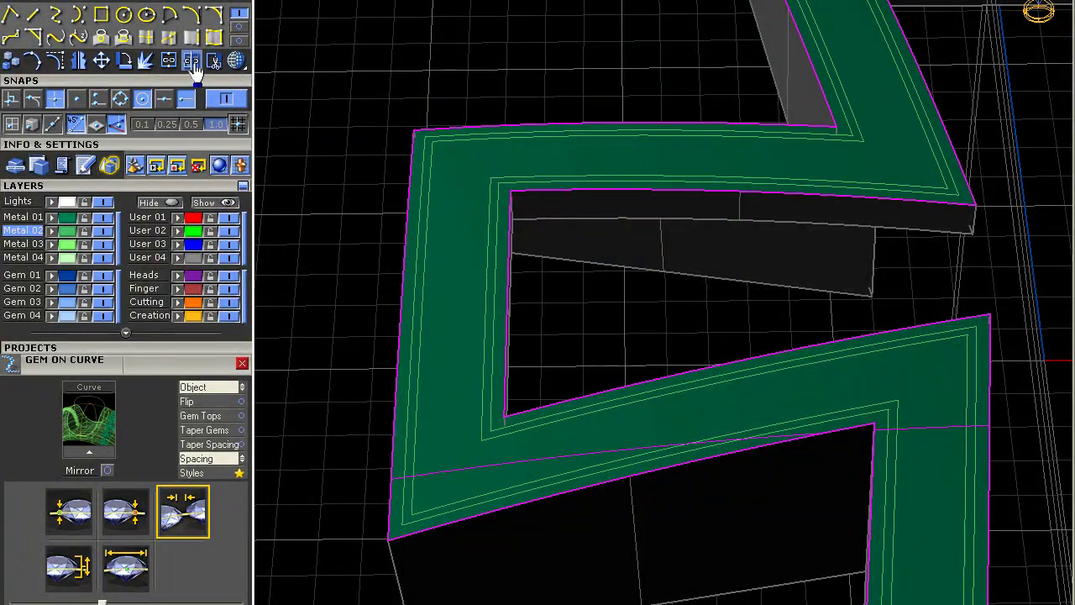
scroll(486, 202, up, 1)
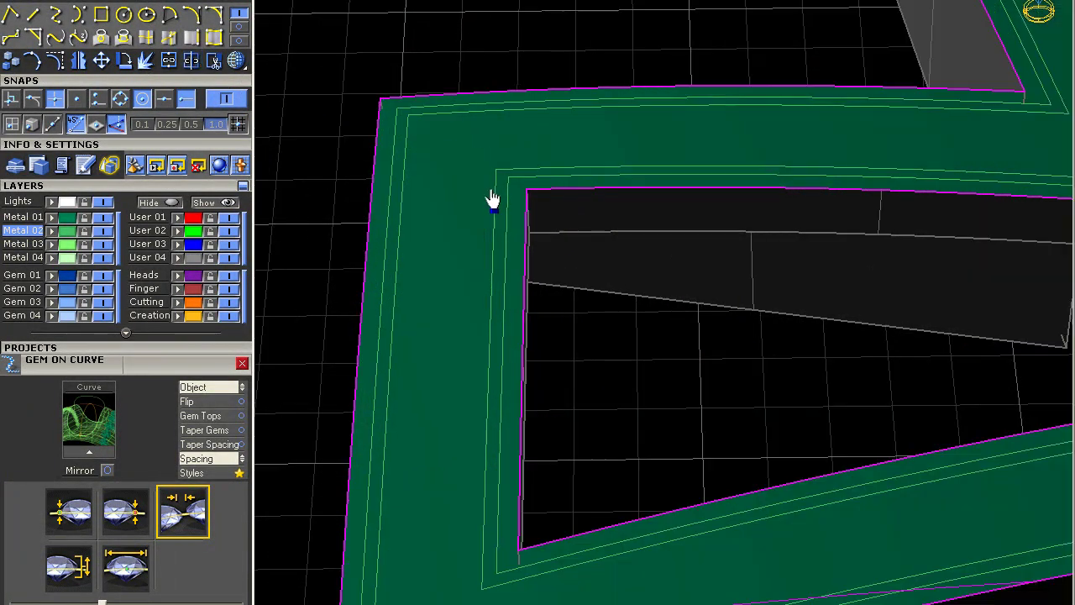
click(495, 184)
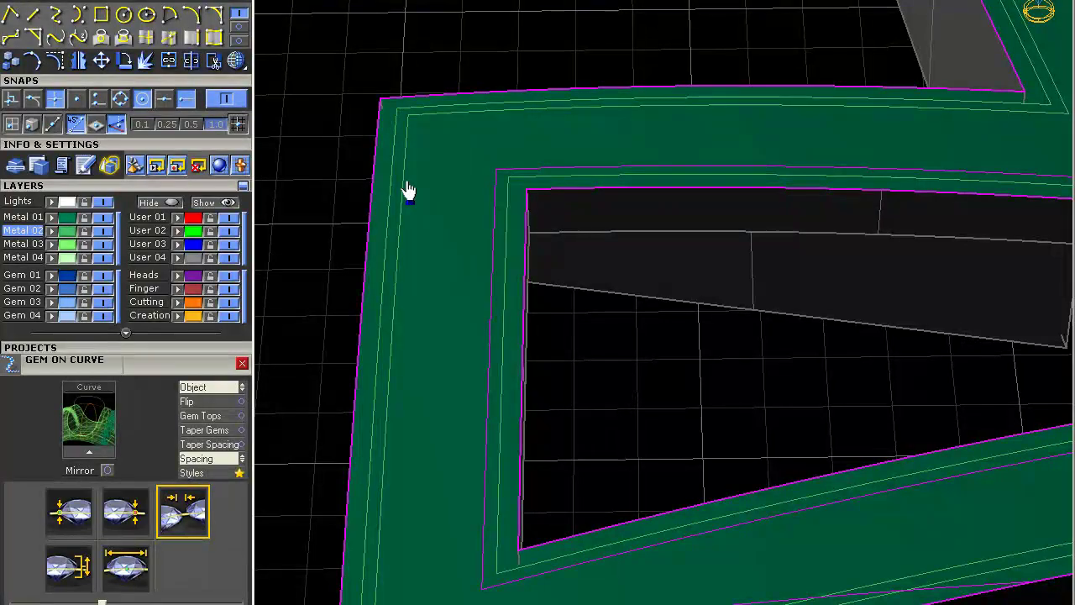
click(406, 191)
Step: Offset the middle strip of the split surface so it lies below the cross body's top face
click(428, 181)
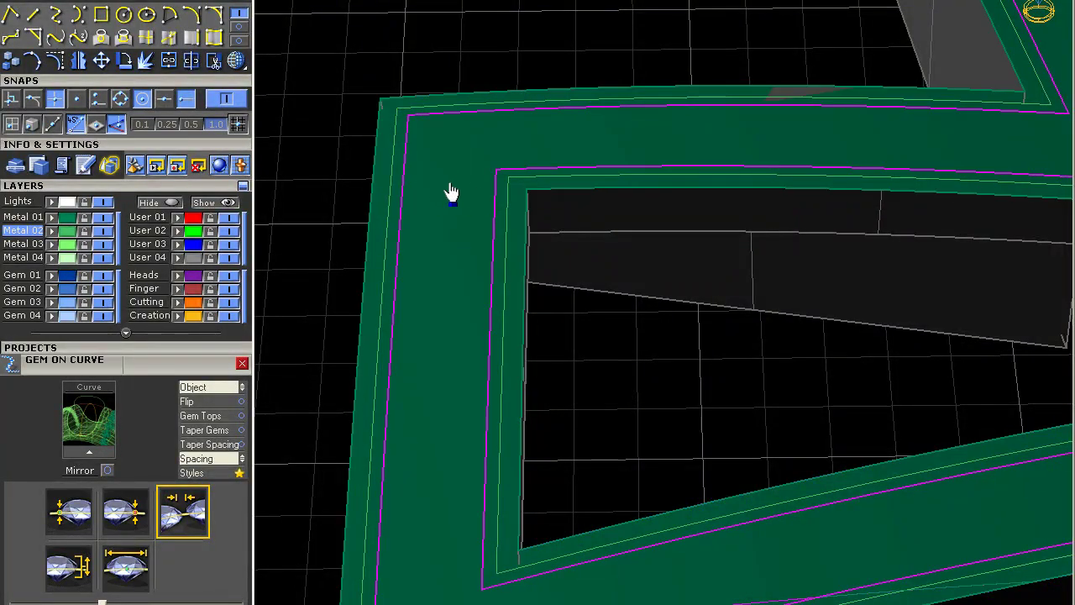
click(69, 0)
click(72, 2)
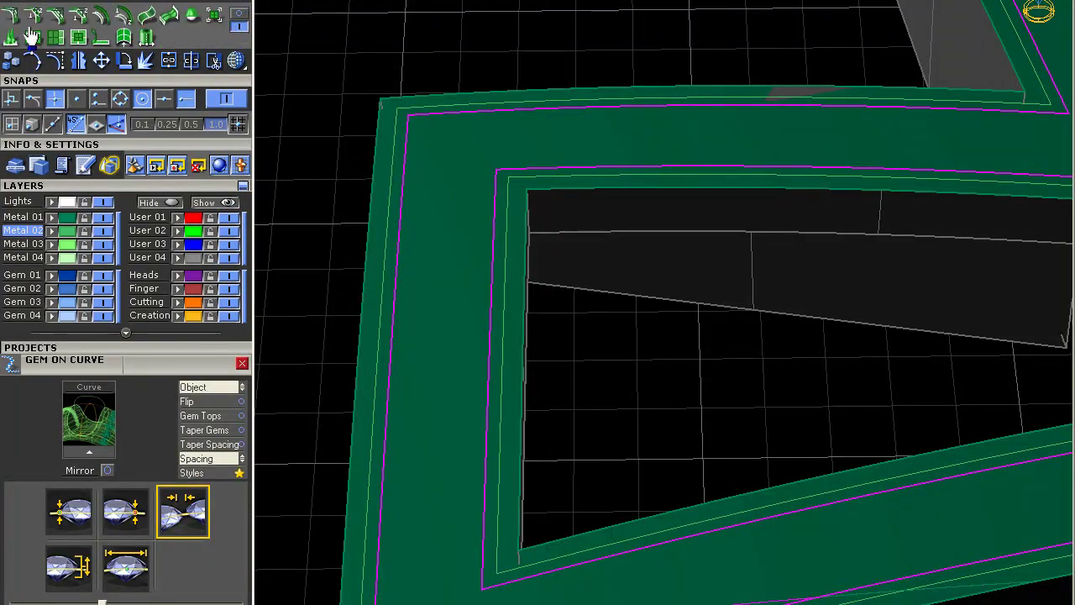
click(472, 196)
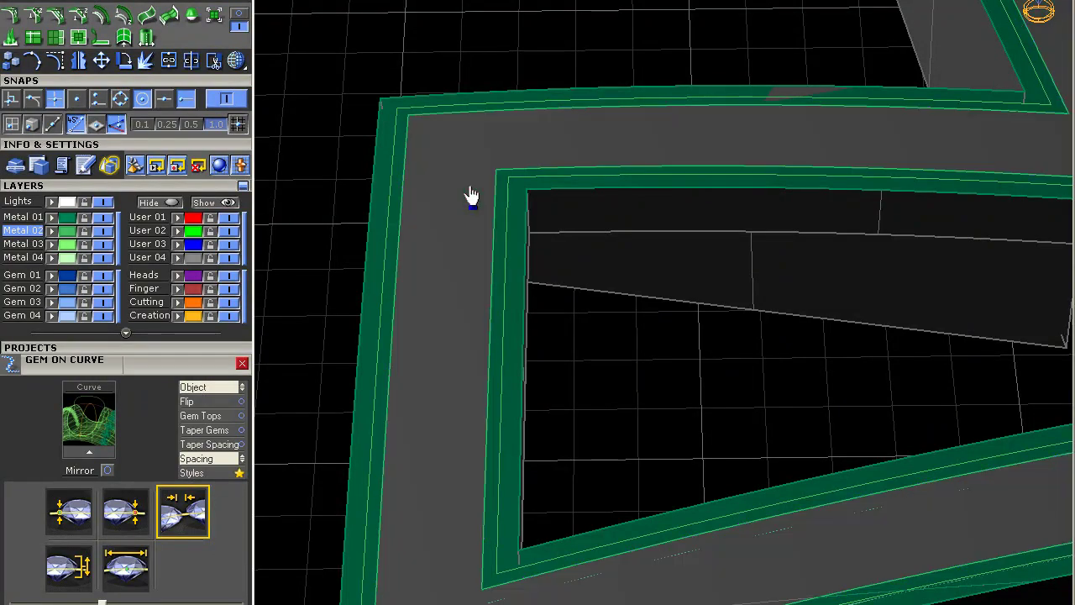
click(238, 66)
mouse_move(477, 213)
right_down()
mouse_move(480, 97)
mouse_move(489, 198)
right_up()
scroll(489, 198, up, 5)
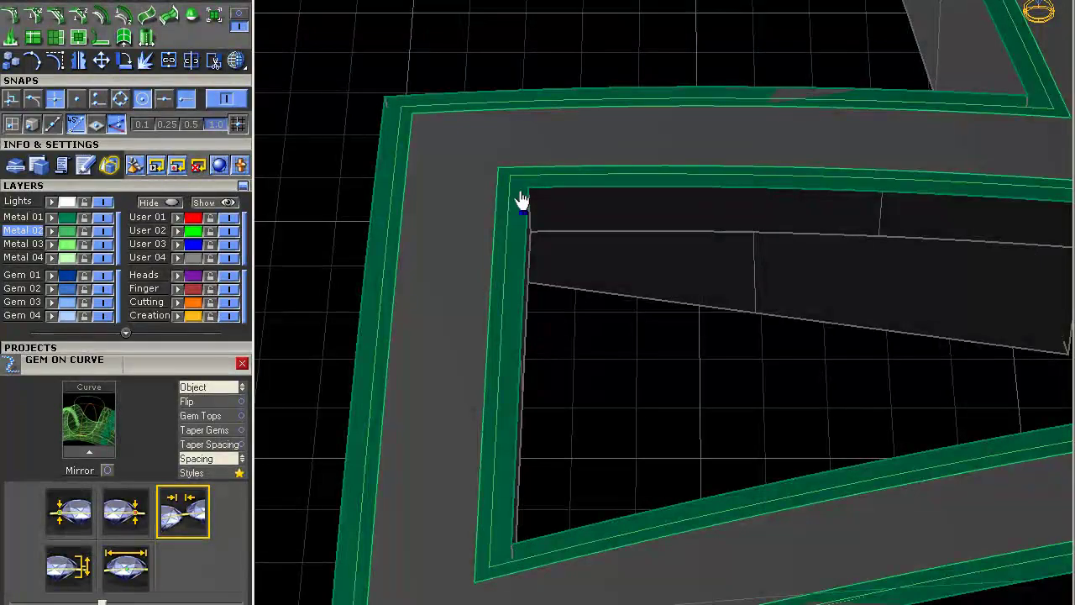
Step: Delete the outer border strip and untrim the outer boundary of the remaining inner strip to recover the larger domed surface
scroll(522, 204, up, 2)
click(332, 135)
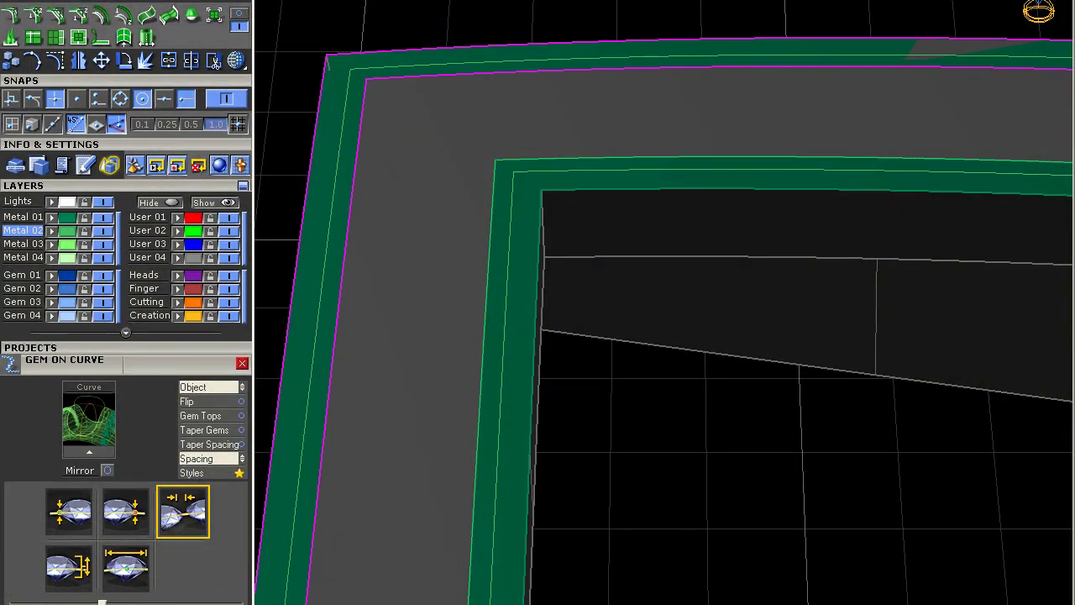
key(Delete)
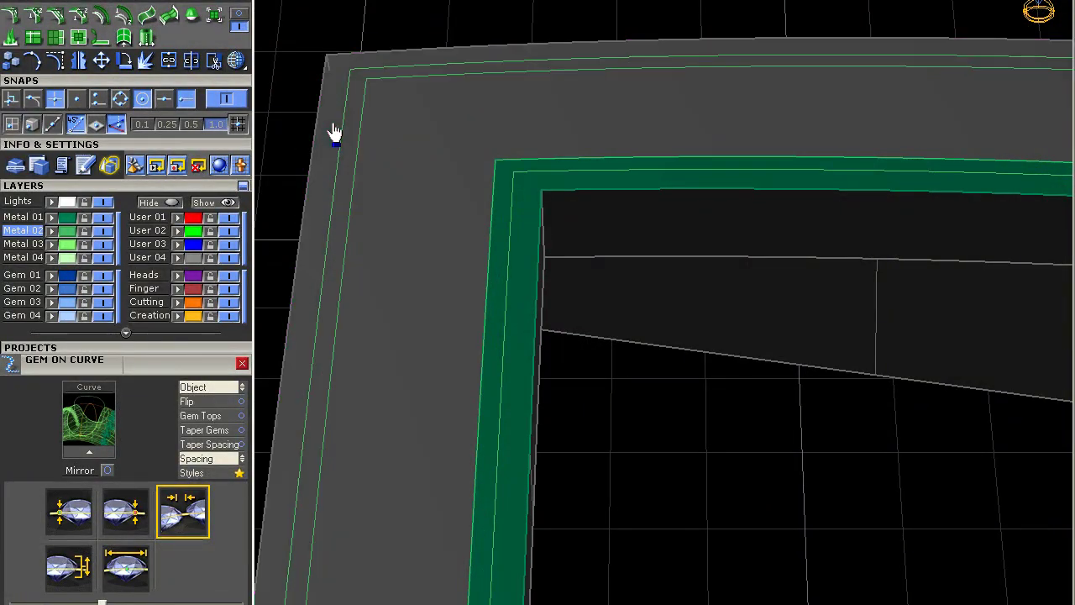
click(516, 235)
click(558, 295)
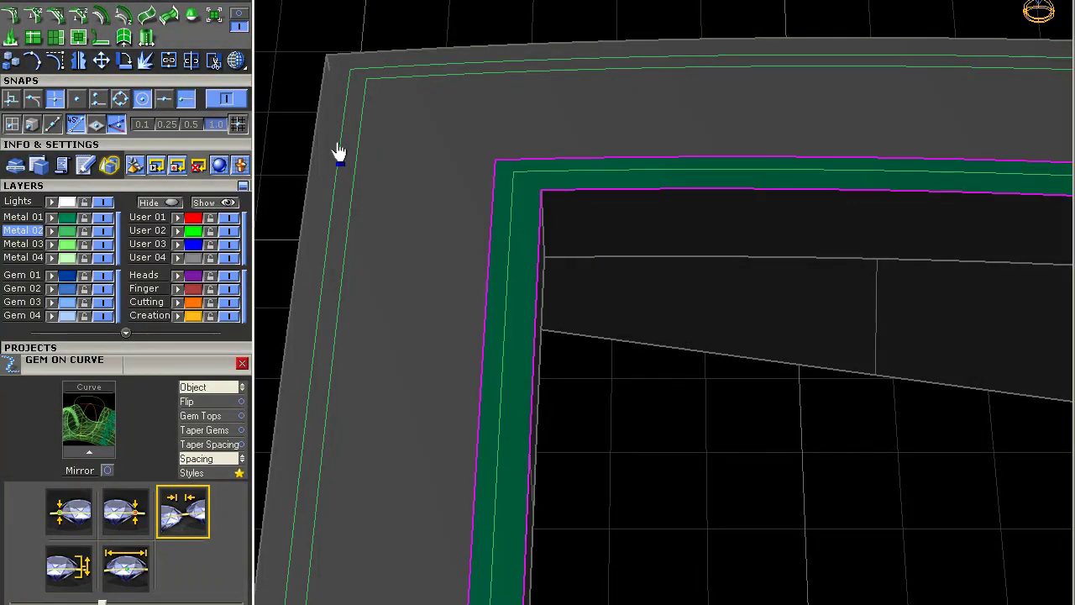
click(78, 37)
click(713, 213)
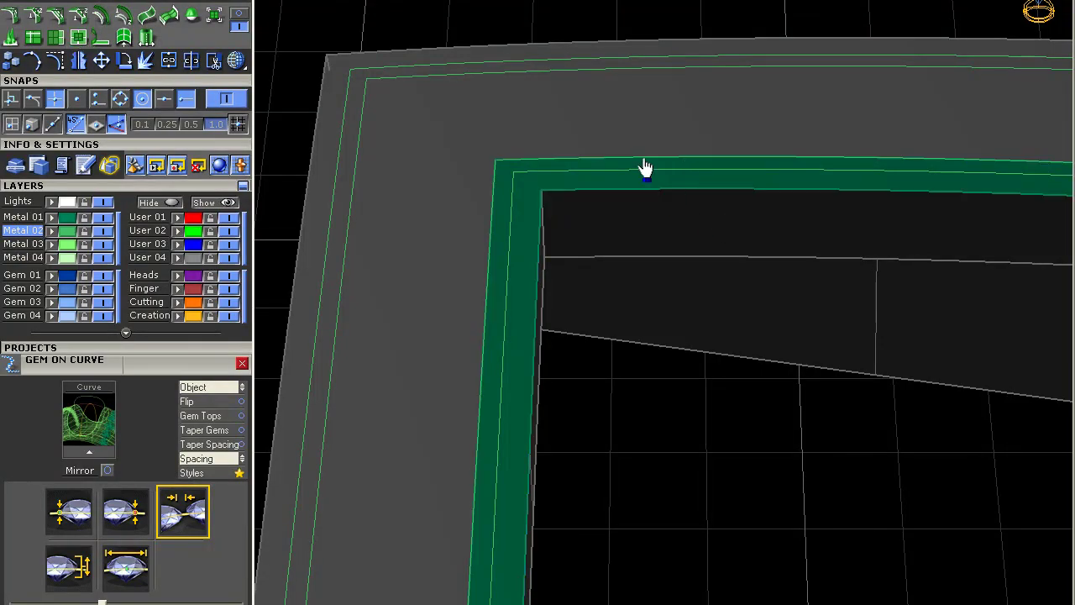
scroll(643, 168, down, 8)
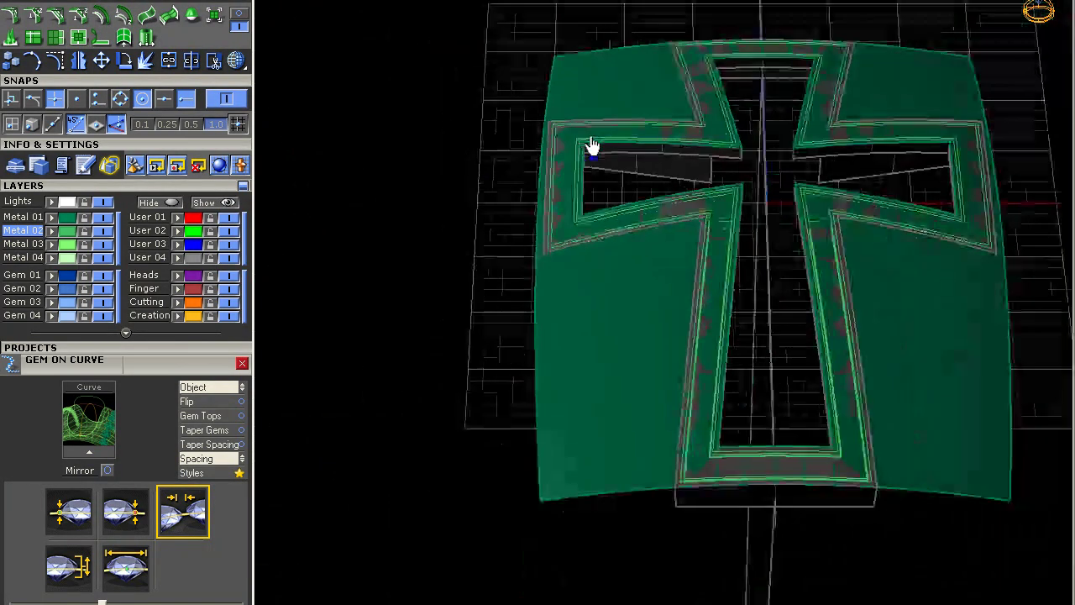
scroll(592, 147, up, 8)
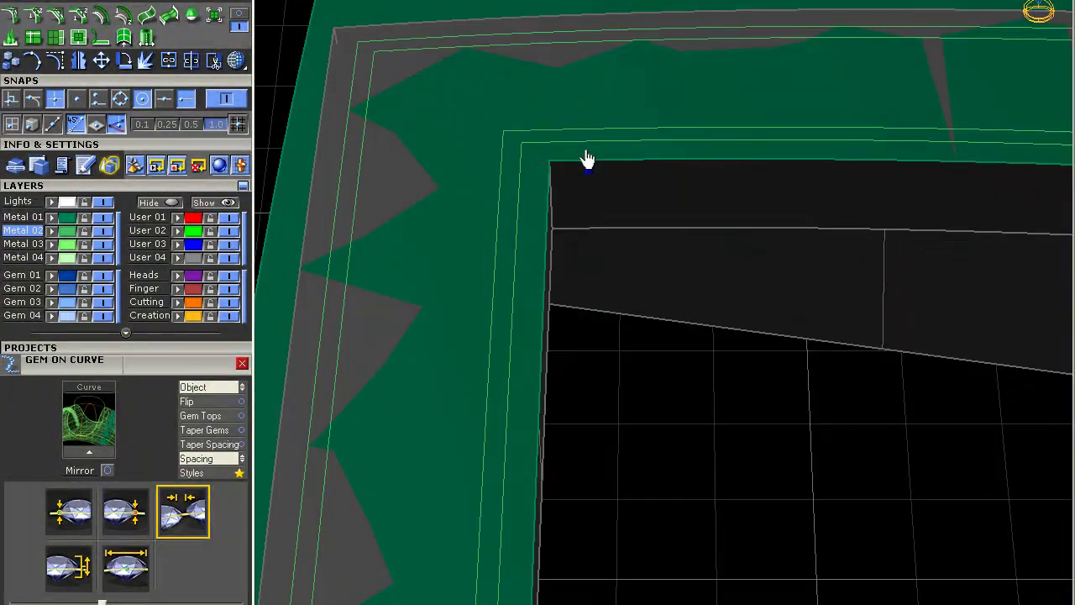
Step: Split the recovered domed surface along the two outlines nearest the band's outer and inner edges
click(587, 160)
click(653, 194)
scroll(652, 194, down, 3)
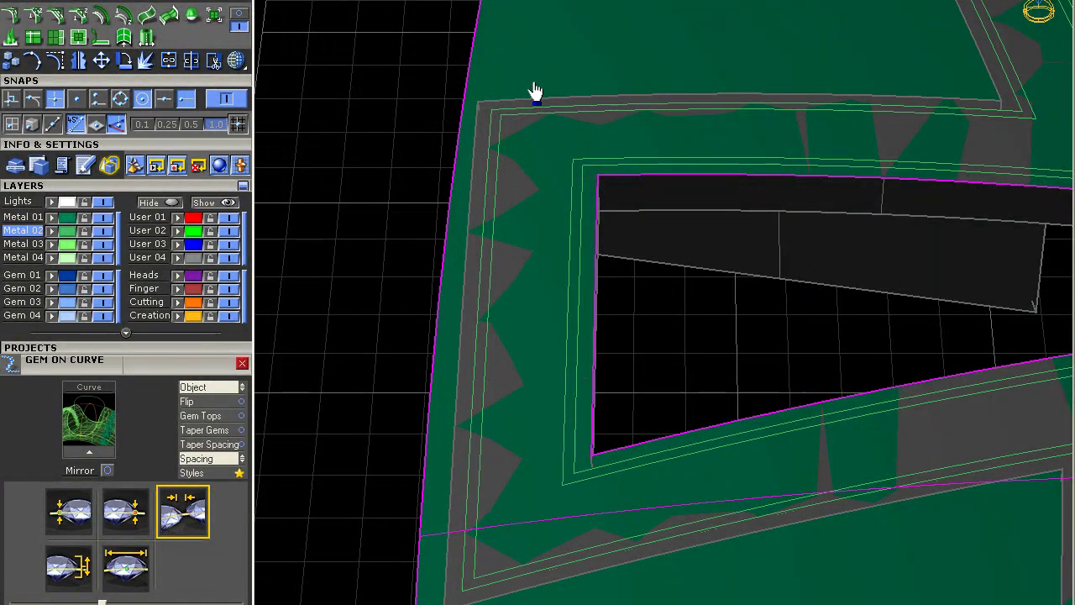
scroll(535, 91, down, 2)
scroll(535, 91, up, 3)
key(Escape)
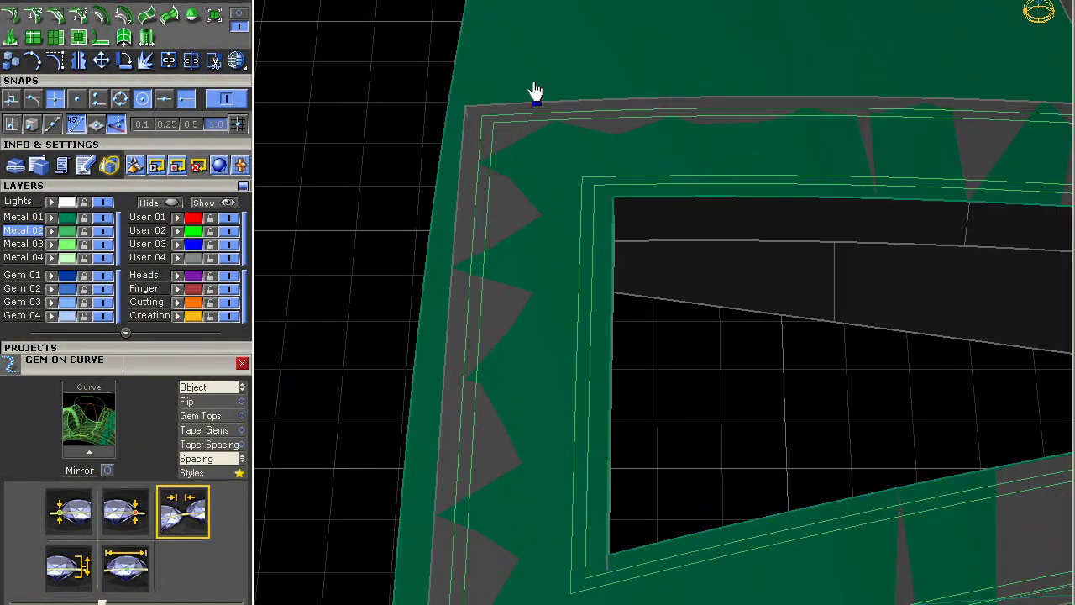
click(533, 90)
scroll(533, 89, down, 1)
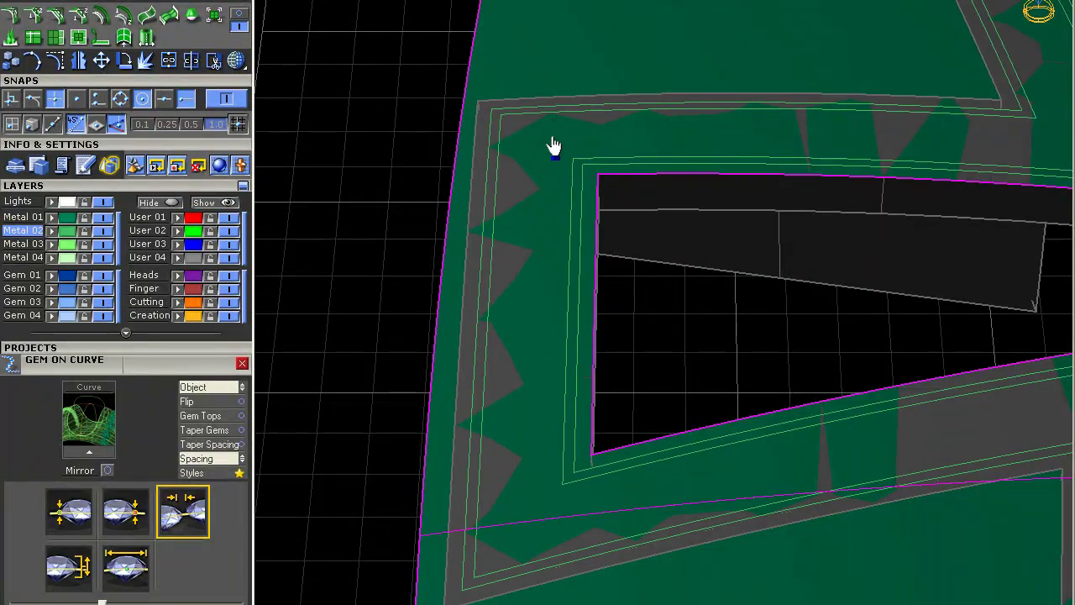
scroll(553, 147, up, 1)
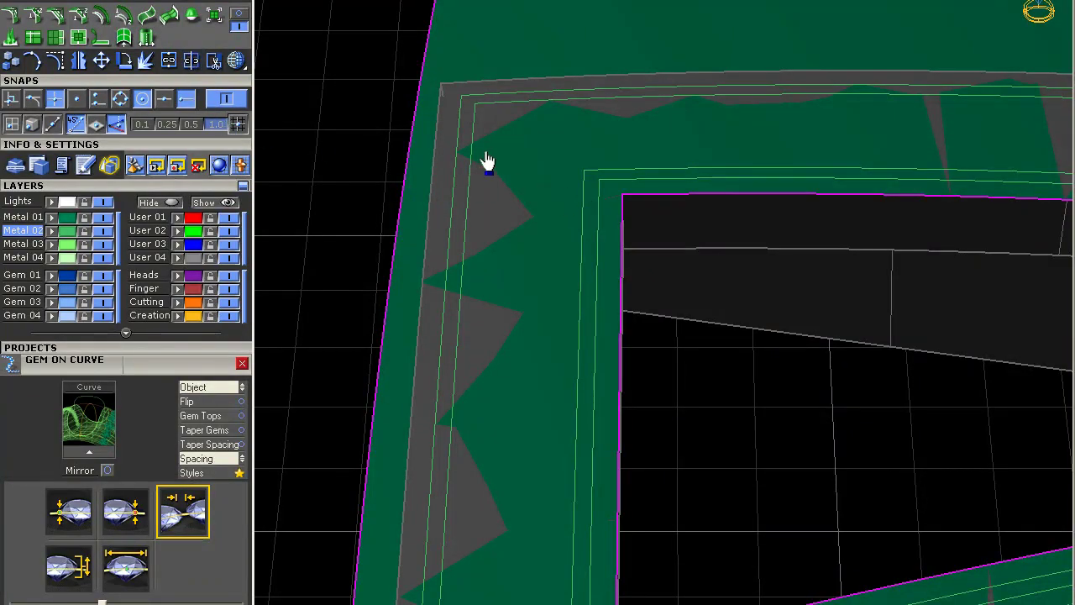
click(458, 162)
click(600, 198)
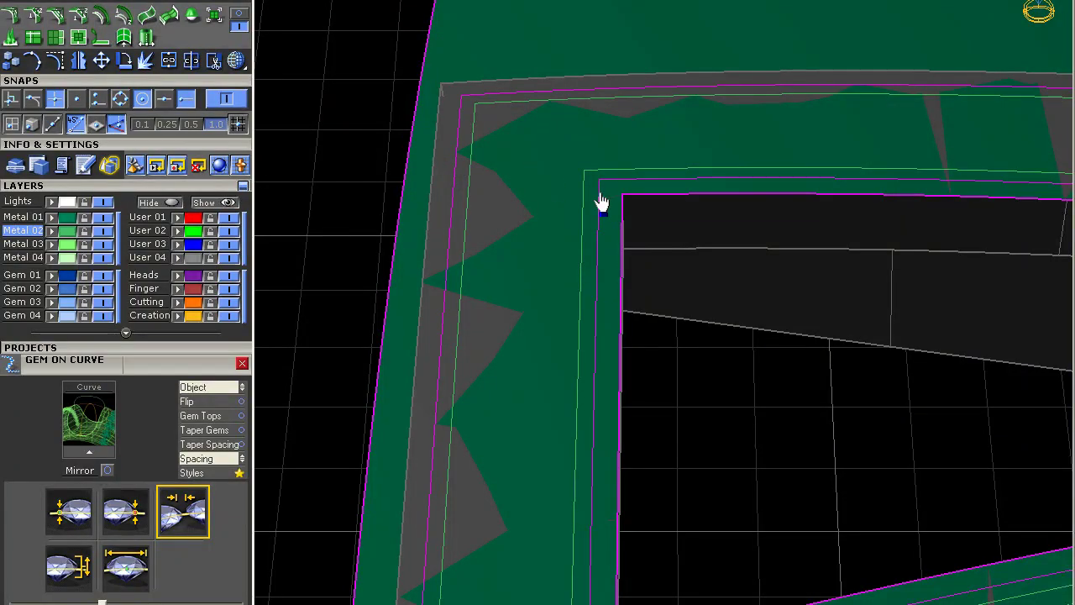
right_click(507, 199)
Step: Delete the surface pieces outside the wider outline and along the inner opening, keeping the band between them
click(421, 175)
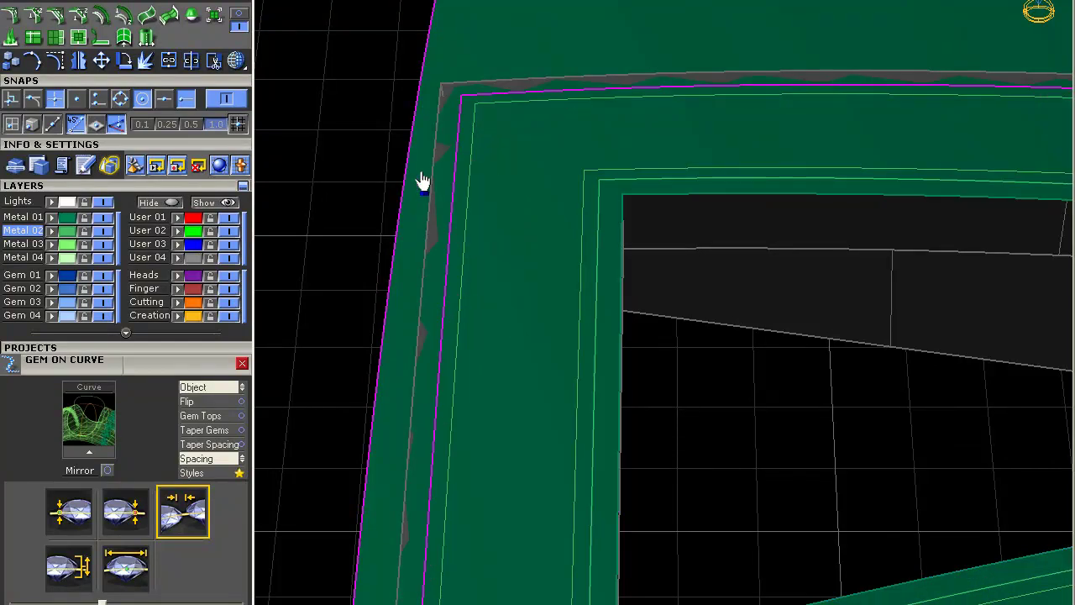
key(Delete)
click(613, 252)
key(Delete)
Step: Offset the remaining wide middle band surface above the cross body's top face
click(534, 235)
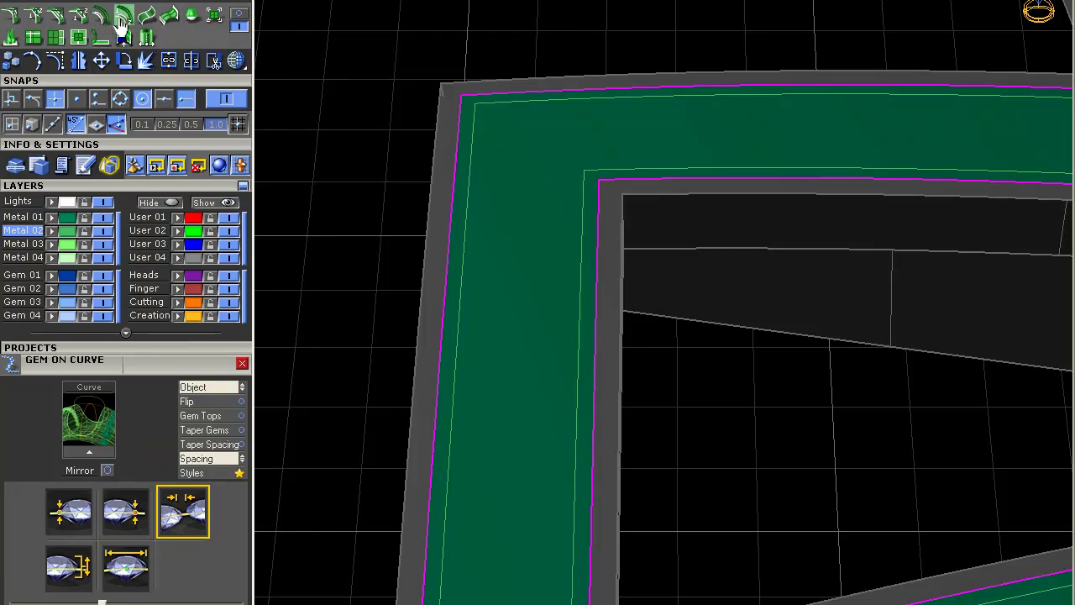
click(100, 25)
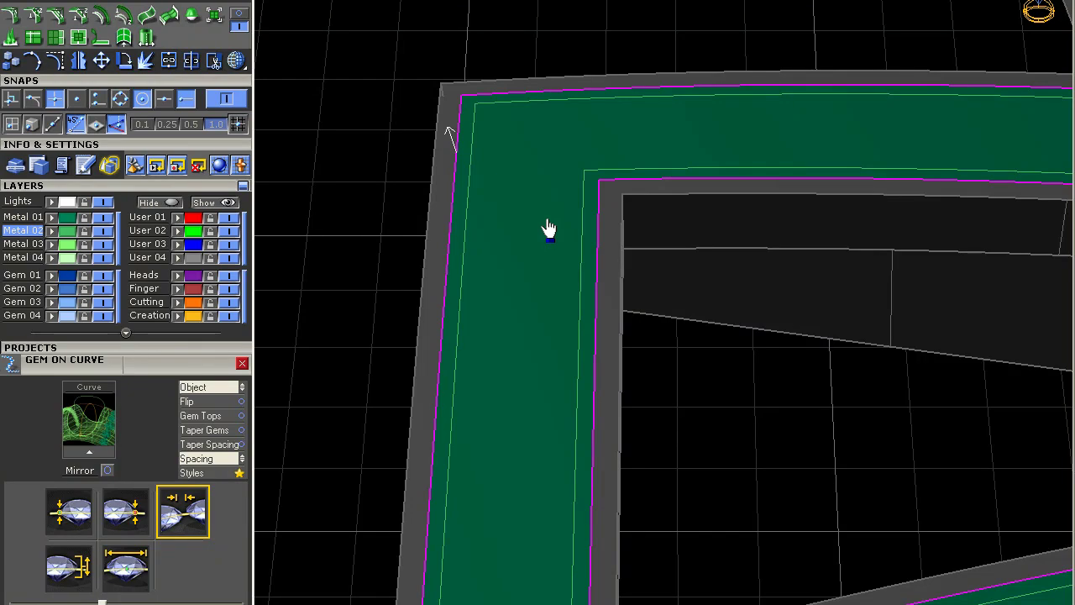
click(548, 228)
key(Escape)
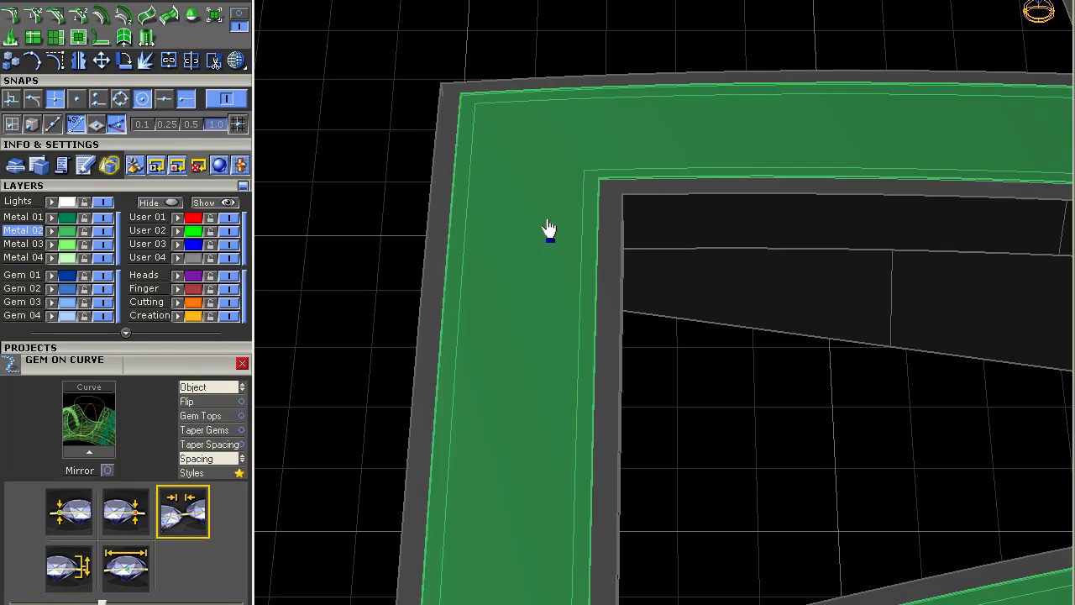
Step: Examine the two offset cross surfaces in wireframe, checking their spacing against the body around the side arm
click(235, 59)
mouse_move(410, 176)
right_down()
mouse_move(694, 151)
mouse_move(674, 199)
right_up()
click(485, 202)
right_drag(472, 197, 588, 360)
scroll(470, 210, up, 6)
click(480, 223)
scroll(542, 241, down, 6)
scroll(626, 264, up, 3)
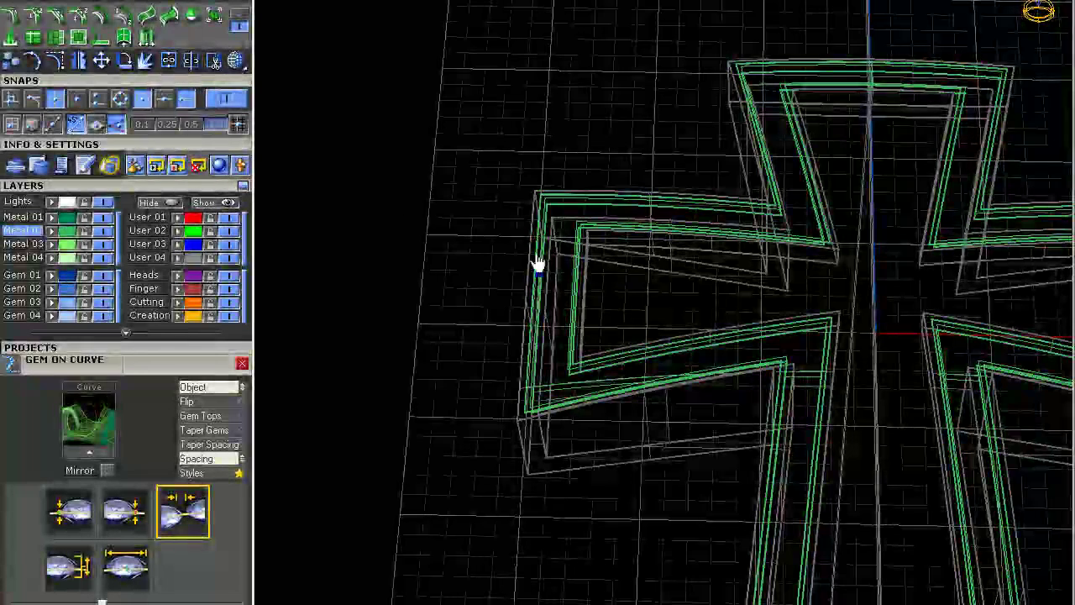
scroll(577, 258, up, 4)
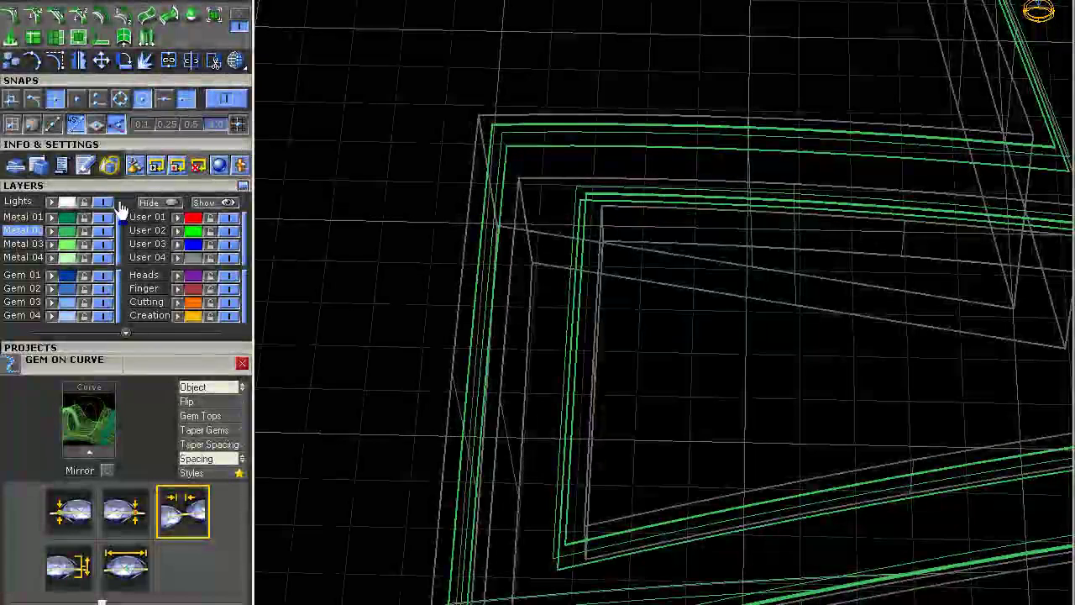
Step: Clear away the old projected outline curves and select the two offset cross surfaces with selection windows
click(156, 178)
scroll(533, 163, down, 5)
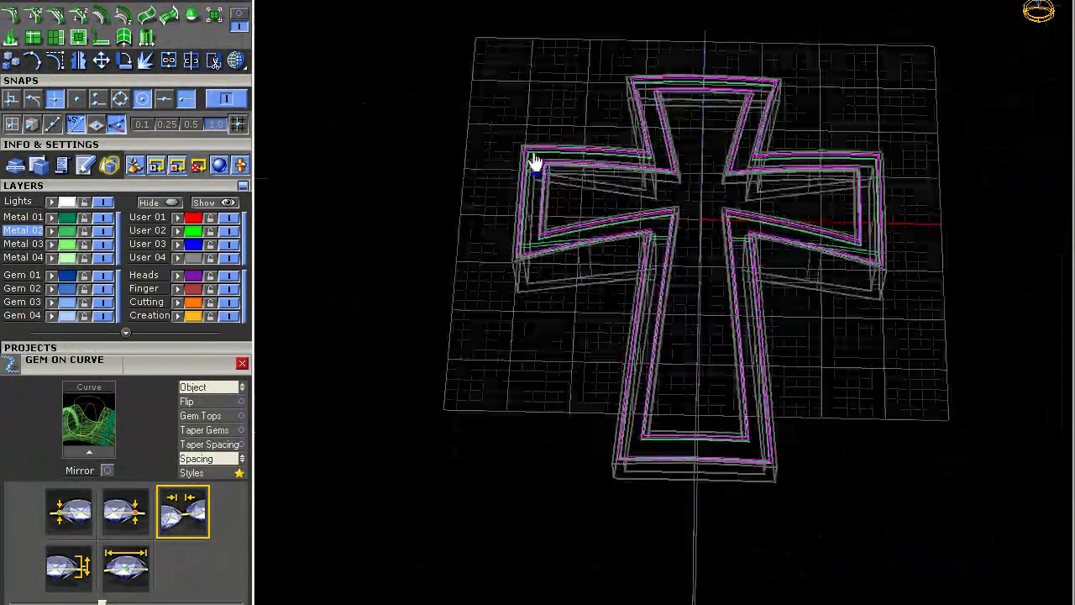
scroll(540, 168, up, 5)
click(613, 235)
drag(614, 235, 539, 205)
scroll(572, 182, down, 4)
right_drag(571, 182, 572, 292)
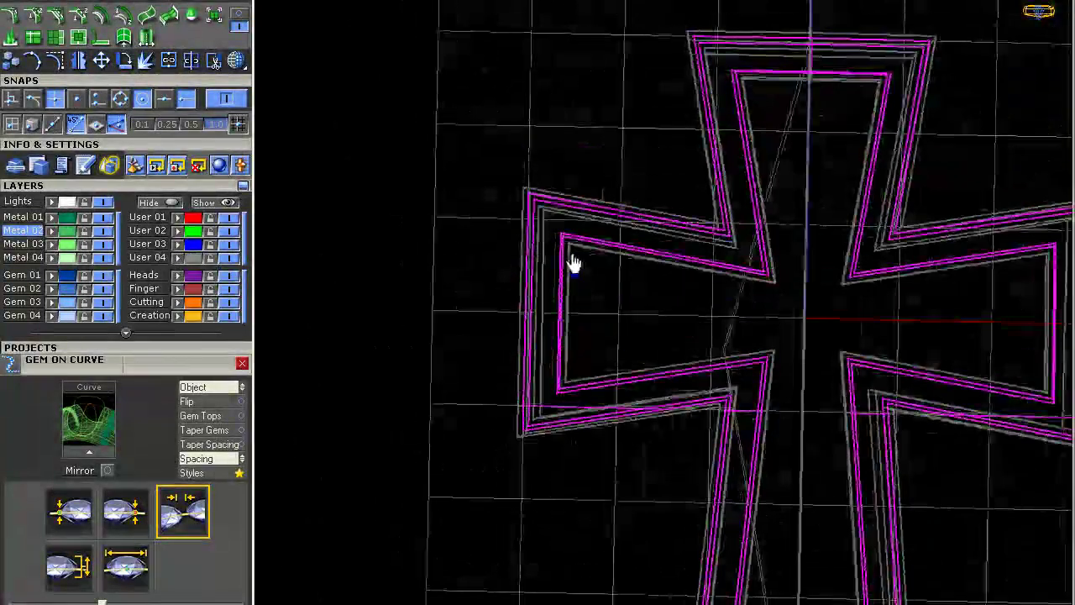
scroll(574, 203, up, 5)
drag(578, 162, 564, 279)
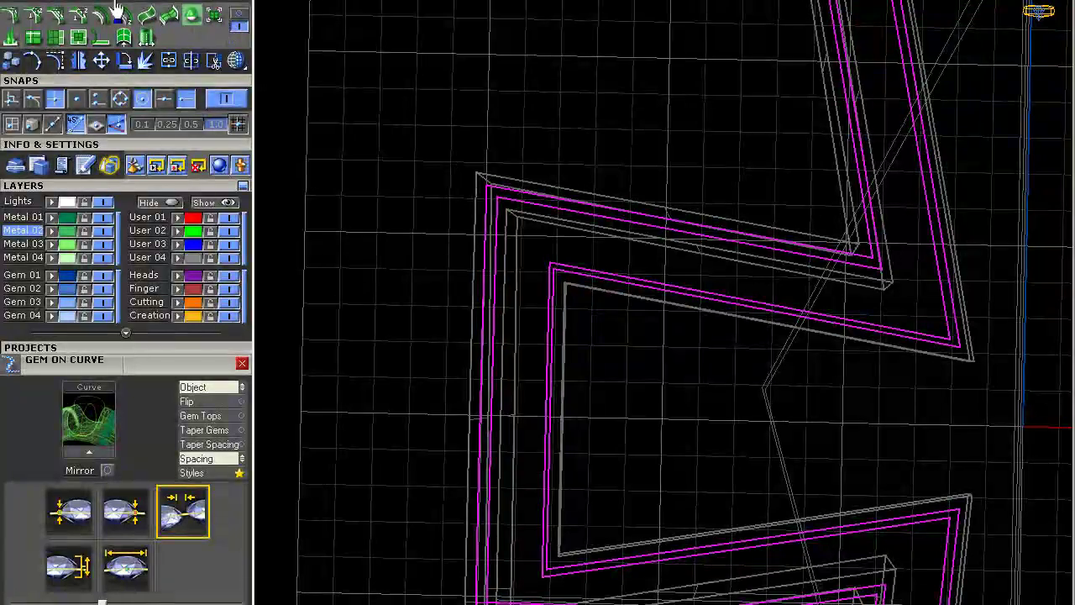
Step: Extract the edge outlines of the two offset cross surfaces as curves
click(25, 1)
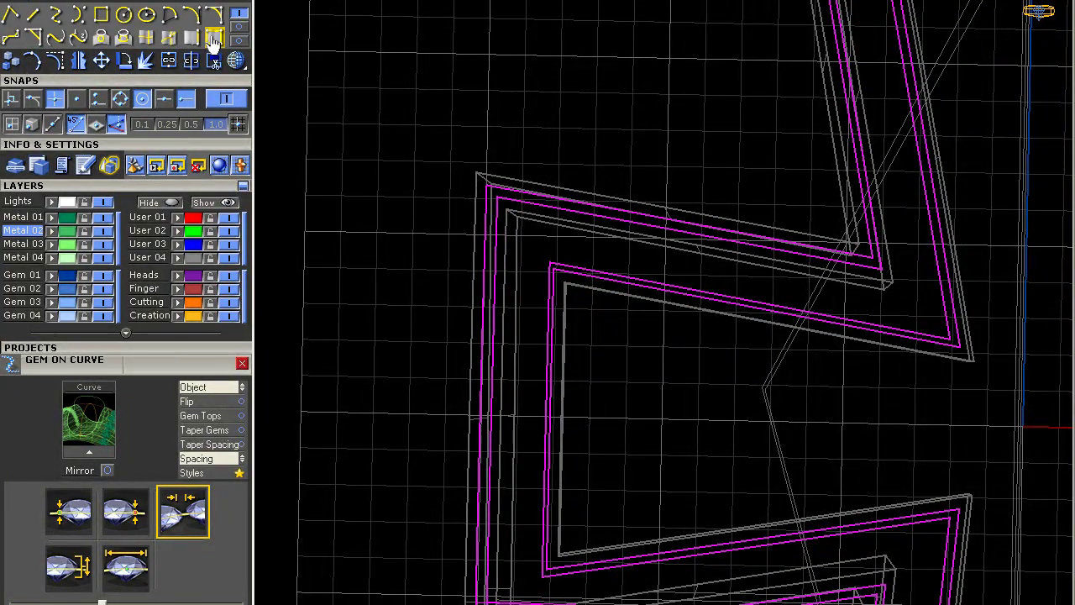
right_drag(423, 172, 520, 113)
scroll(535, 69, up, 5)
scroll(512, 123, down, 3)
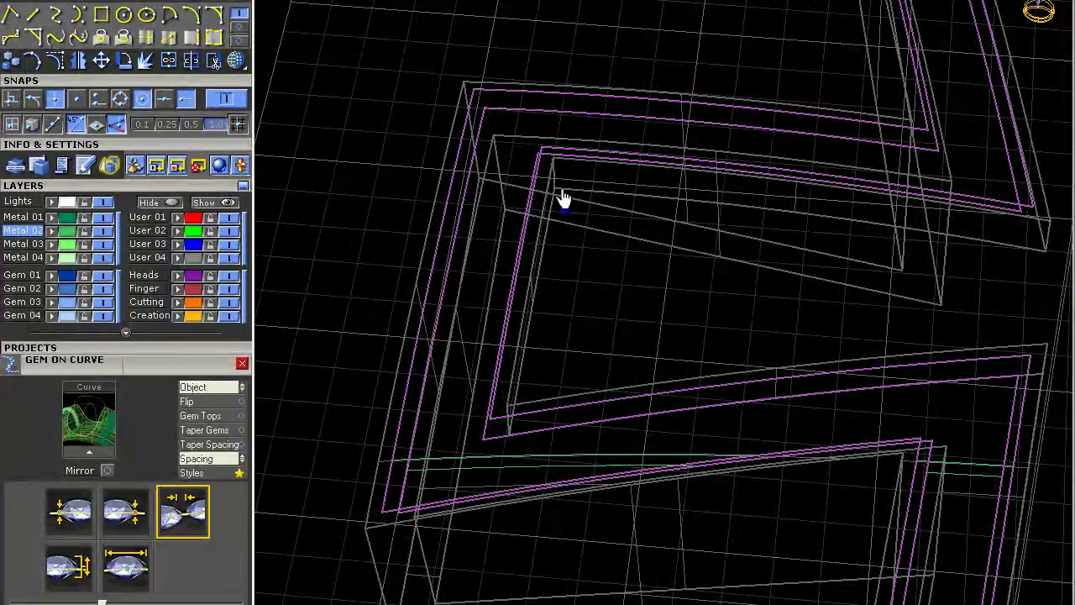
Step: Draw a short line connecting the matching corners of the two inner cross outlines
click(502, 133)
click(482, 95)
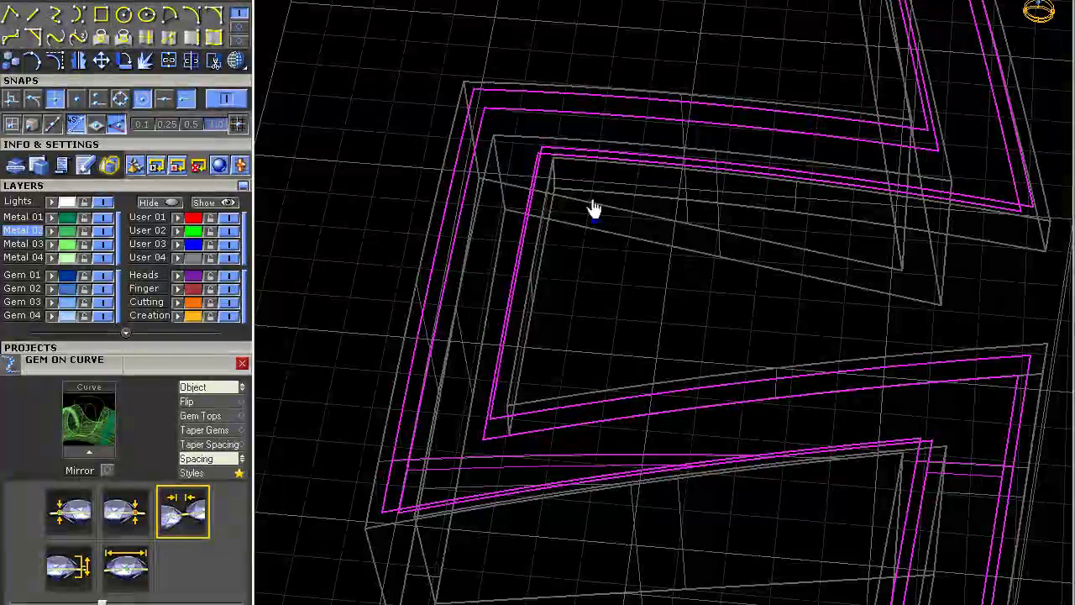
click(483, 86)
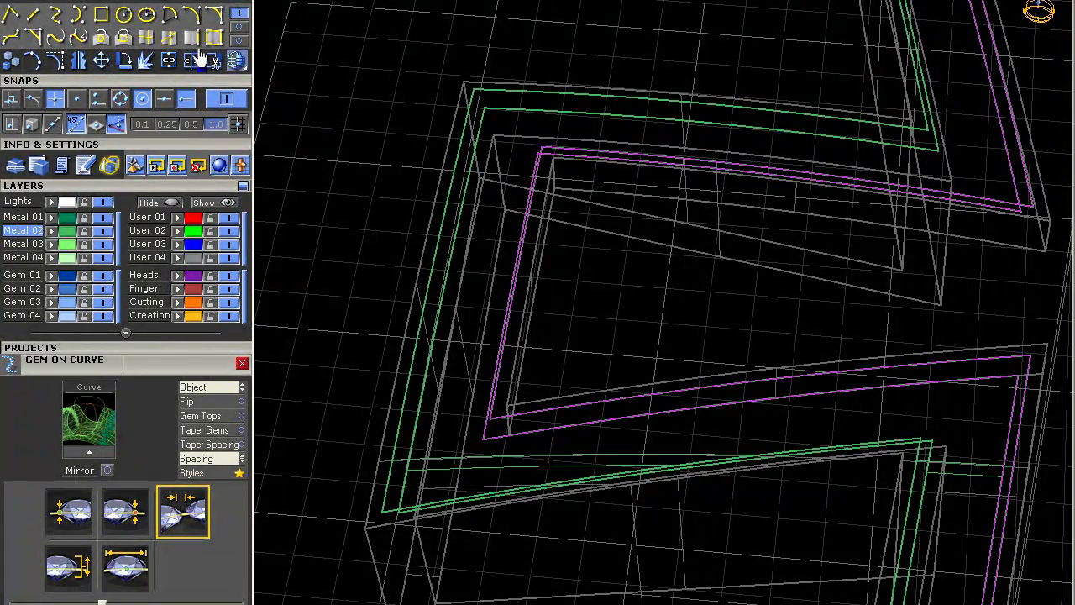
click(33, 16)
right_drag(462, 178, 655, 183)
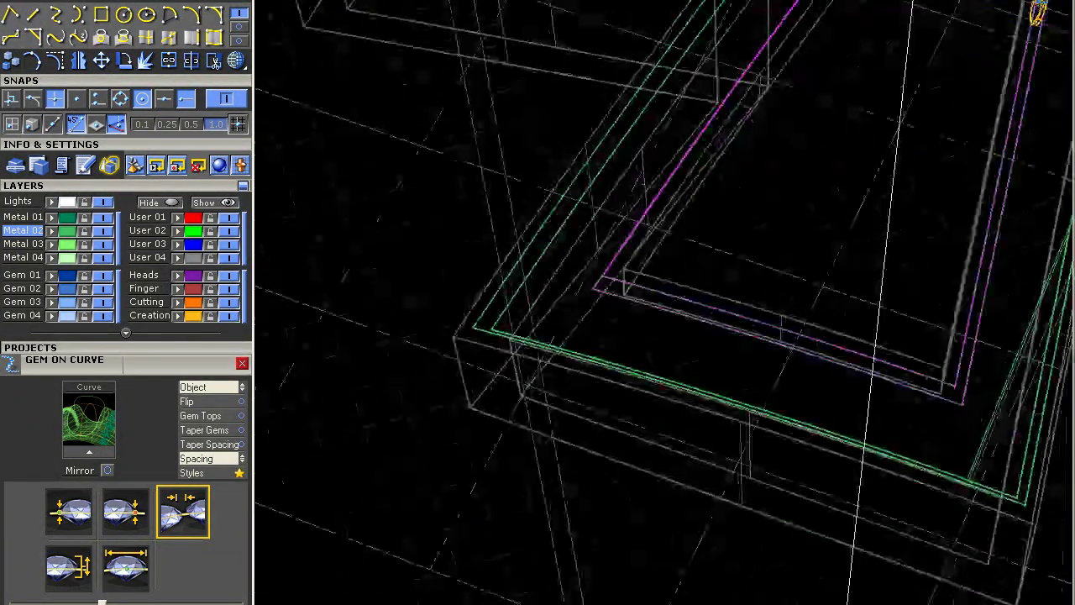
scroll(600, 289, up, 5)
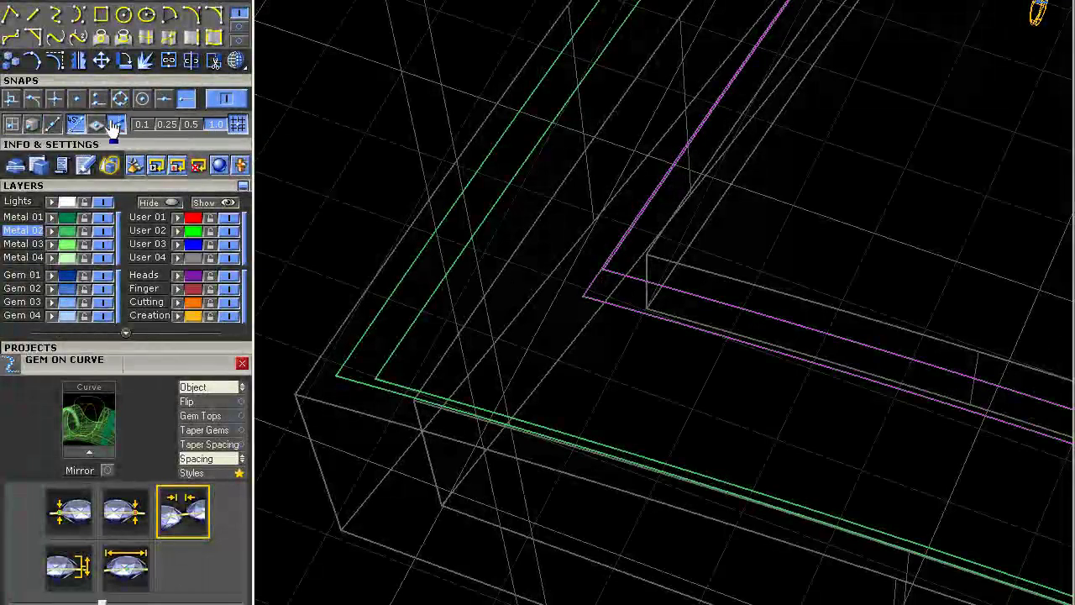
click(602, 268)
right_drag(620, 296, 732, 322)
click(735, 324)
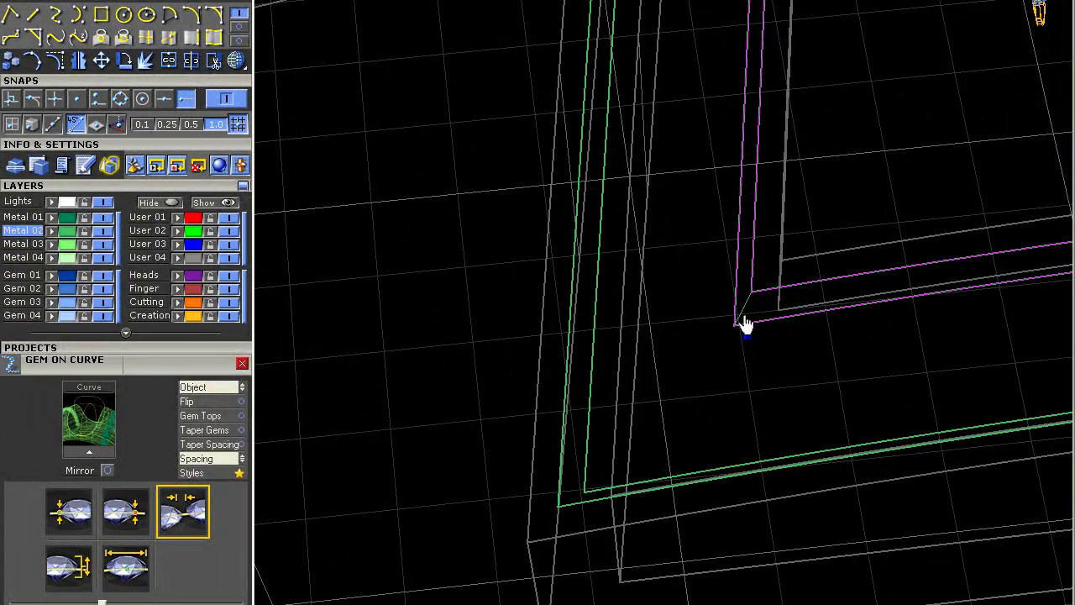
Step: Sweep the connecting line along the two inner cross outlines with a two-rail sweep, without simplifying and with height maintained
scroll(73, 19, down, 1)
click(57, 17)
click(244, 18)
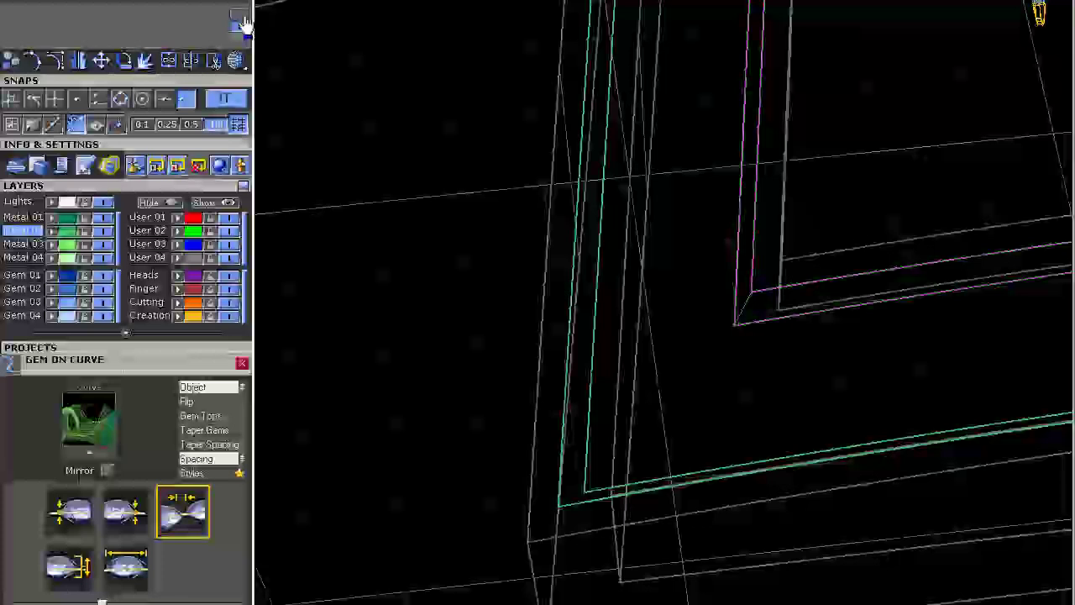
right_click(769, 338)
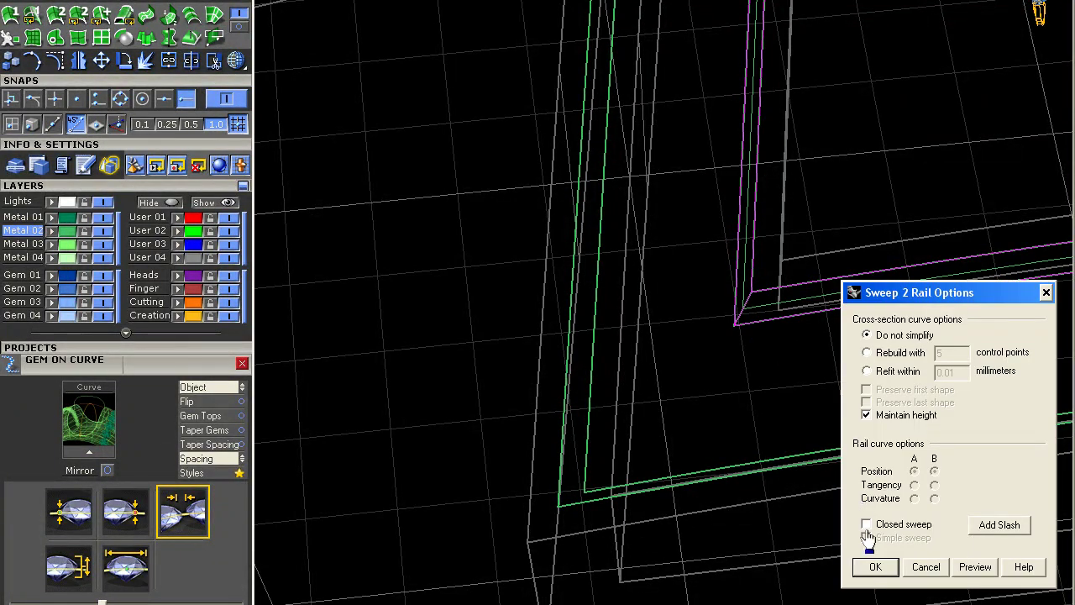
key(Return)
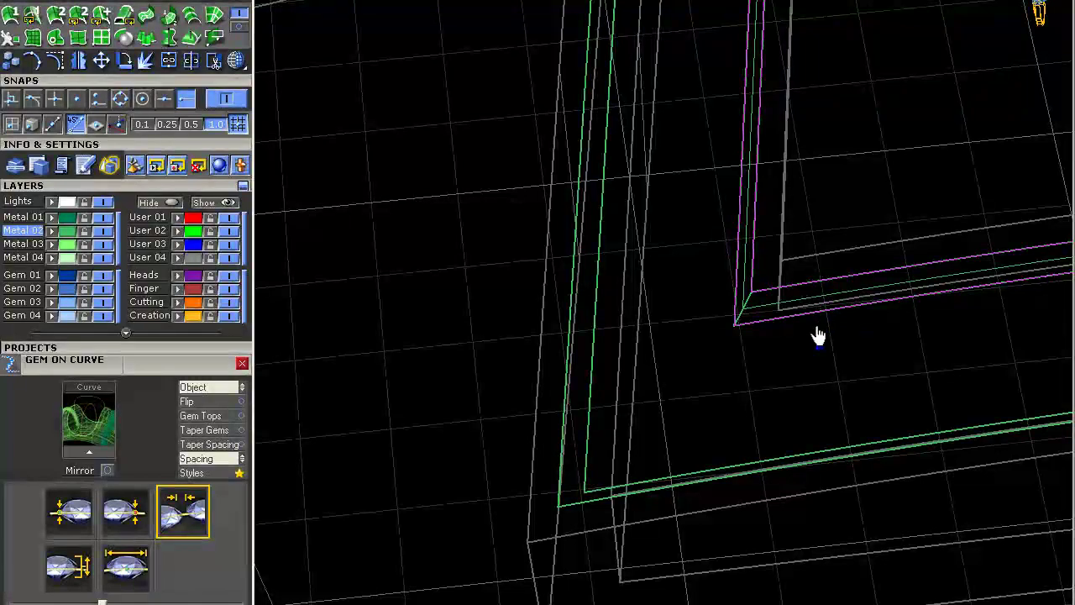
Step: Draw a short line connecting the upper and lower outer cross outlines at a side arm's corner
scroll(819, 316, down, 8)
right_drag(815, 314, 579, 312)
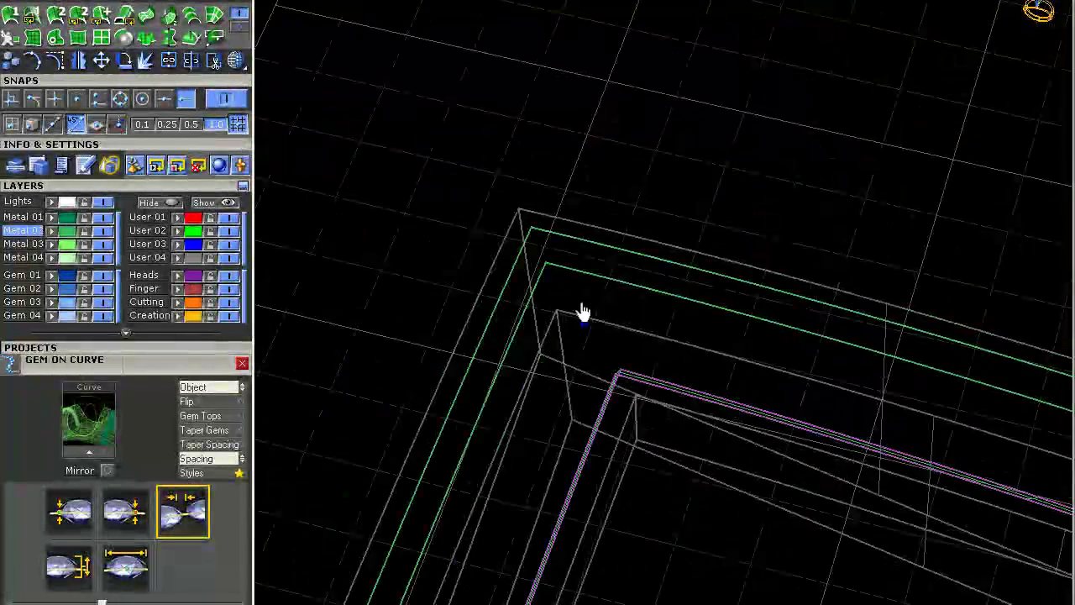
click(26, 5)
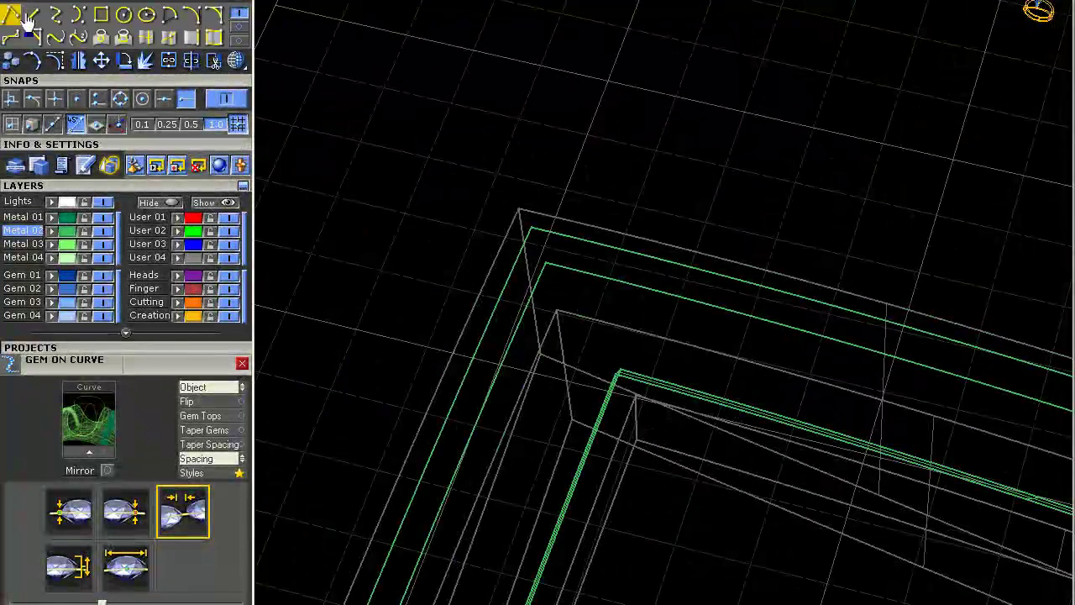
click(543, 227)
click(543, 263)
Step: Sweep the corner line along the two outer cross outlines as rails to close the band's outer wall
click(563, 274)
click(604, 313)
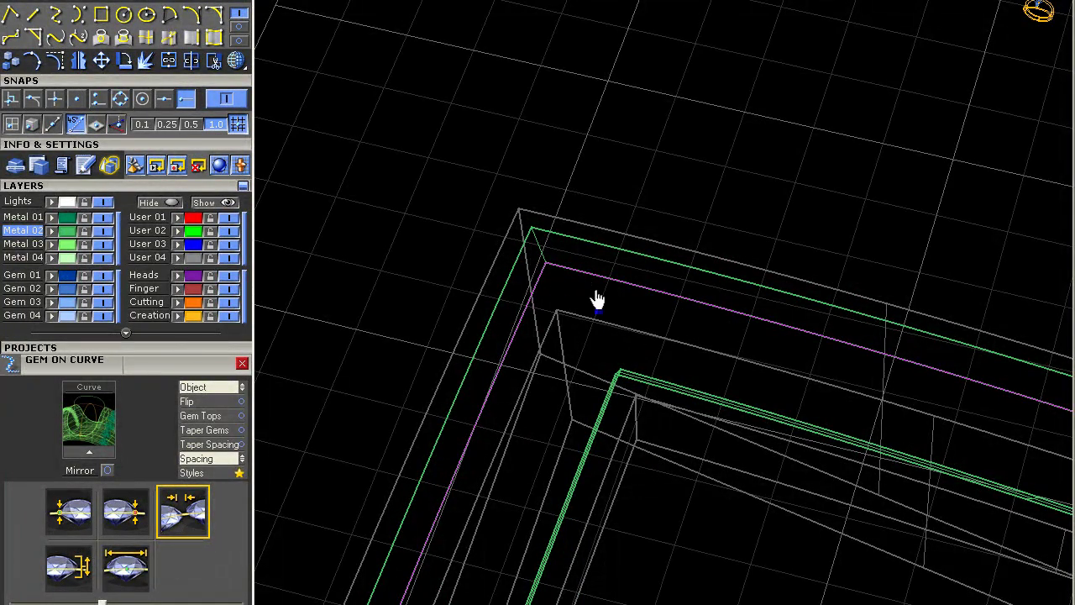
click(586, 252)
click(630, 294)
click(61, 19)
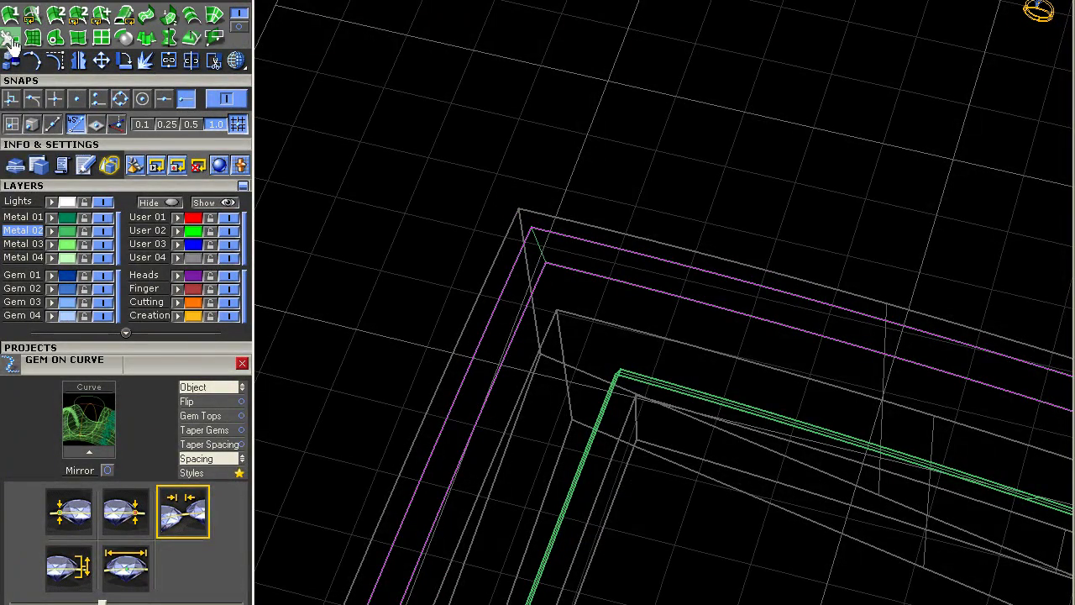
click(56, 14)
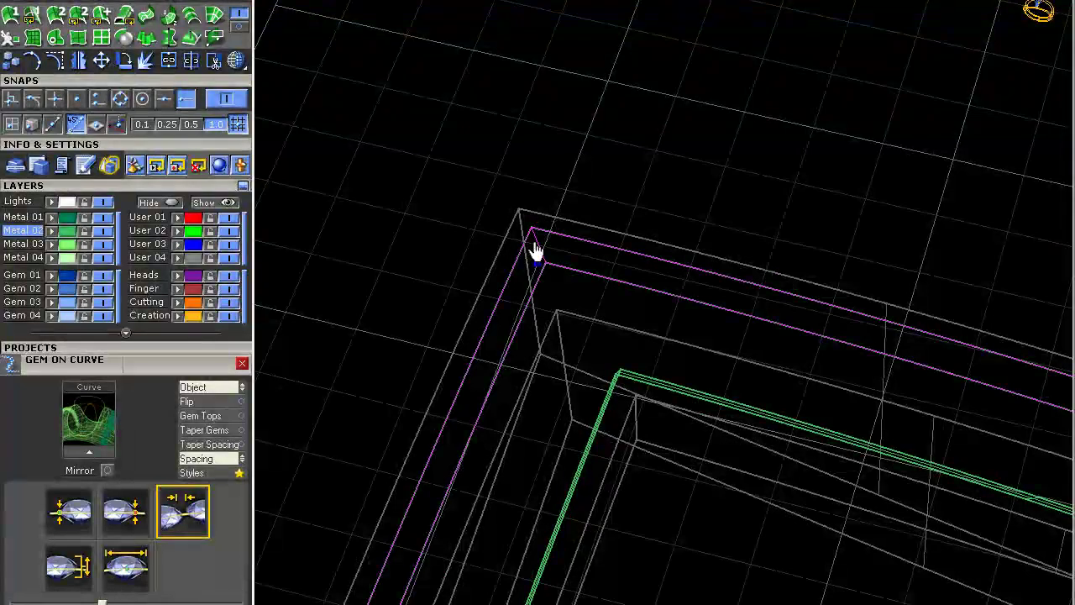
click(535, 249)
click(879, 569)
Step: Examine the swept band against the cross body in shaded display, picking the overlapping polysurfaces near the arm junction
scroll(569, 277, down, 5)
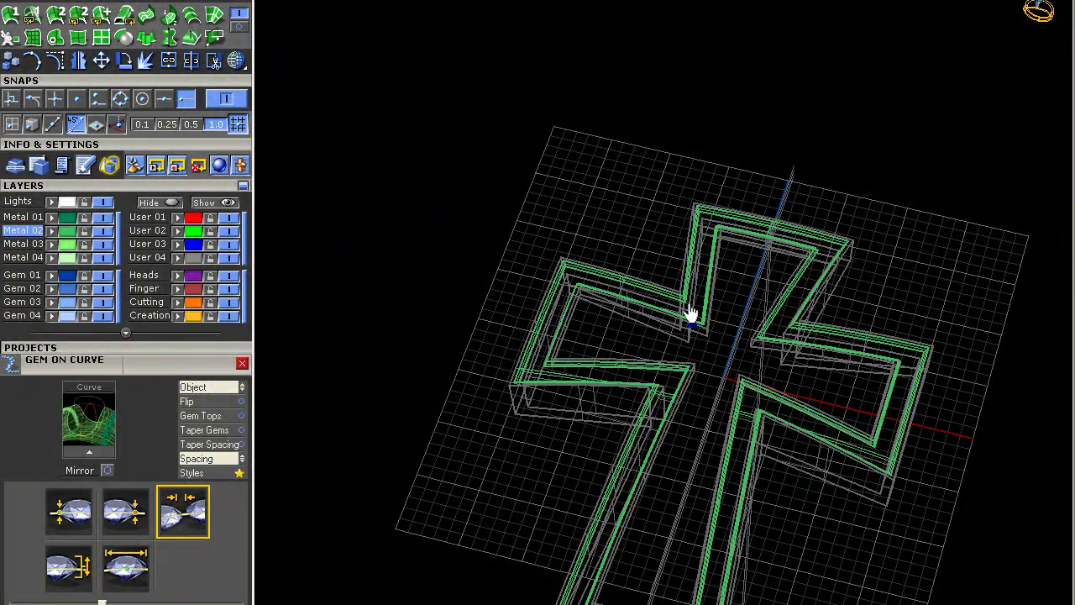
click(704, 321)
click(748, 367)
scroll(687, 301, up, 5)
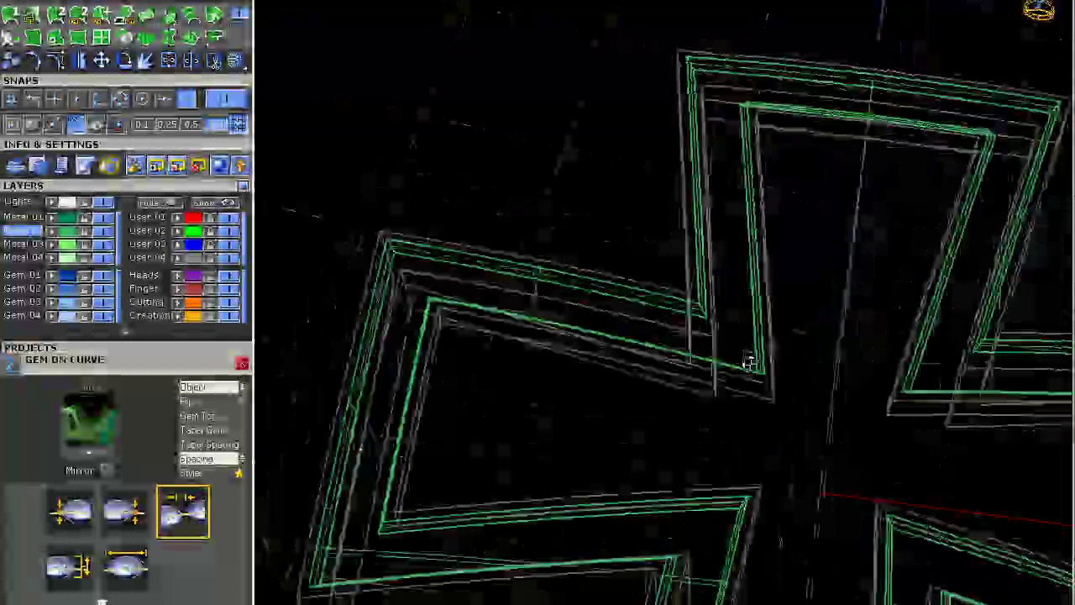
click(770, 402)
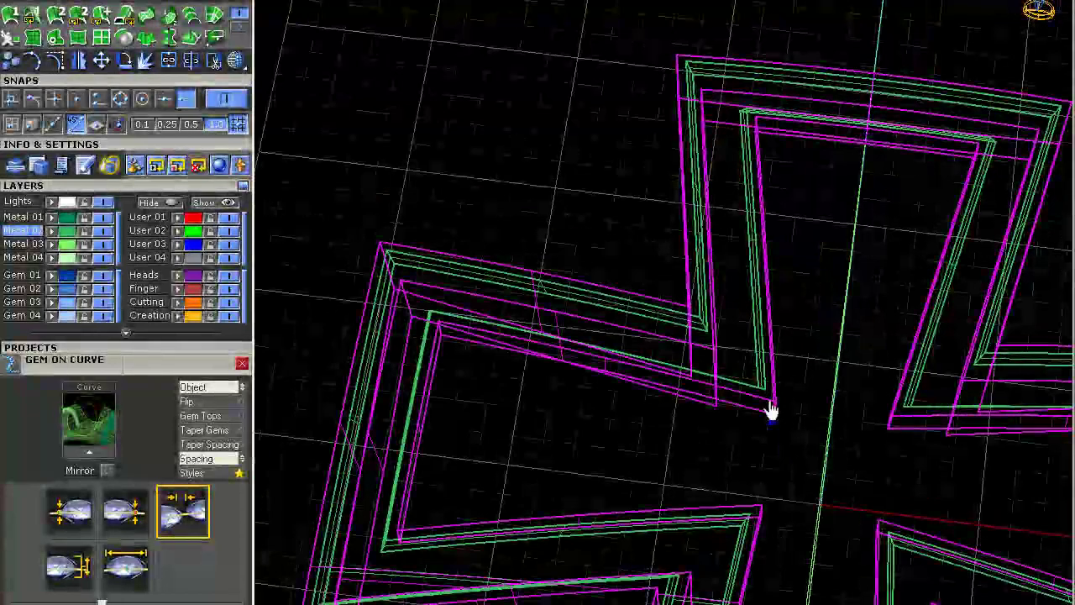
scroll(686, 330, down, 5)
key(ctrl+alt+s)
key(Escape)
scroll(703, 346, up, 5)
click(672, 319)
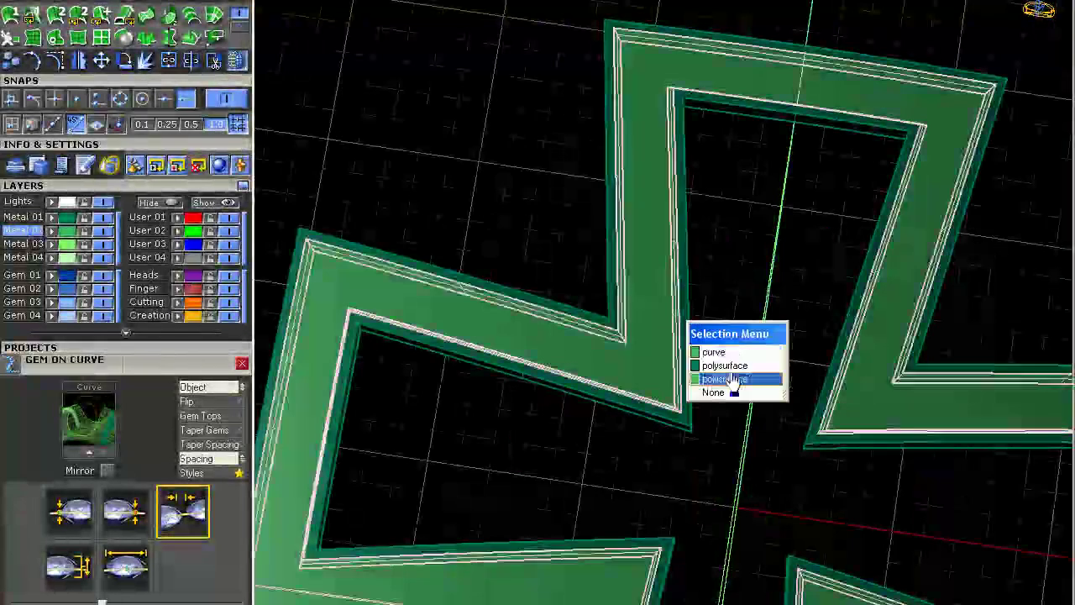
click(731, 365)
click(674, 260)
click(697, 309)
key(Escape)
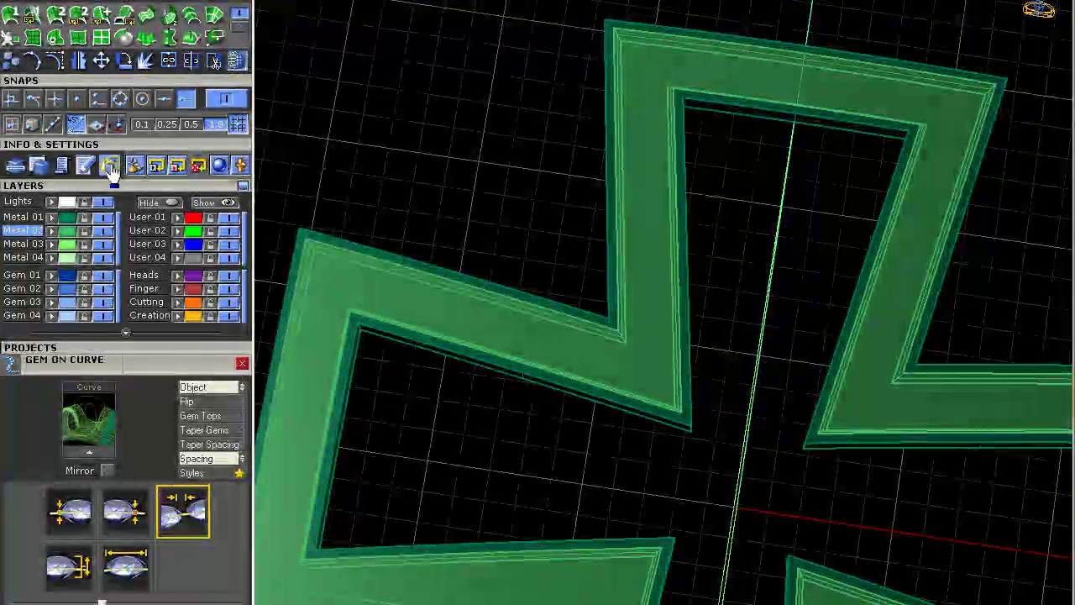
Step: Select the outline curves used for the sweeps, leaving the long vertical guide curves out of the selection
click(130, 168)
click(127, 174)
scroll(441, 180, down, 5)
right_drag(437, 176, 641, 365)
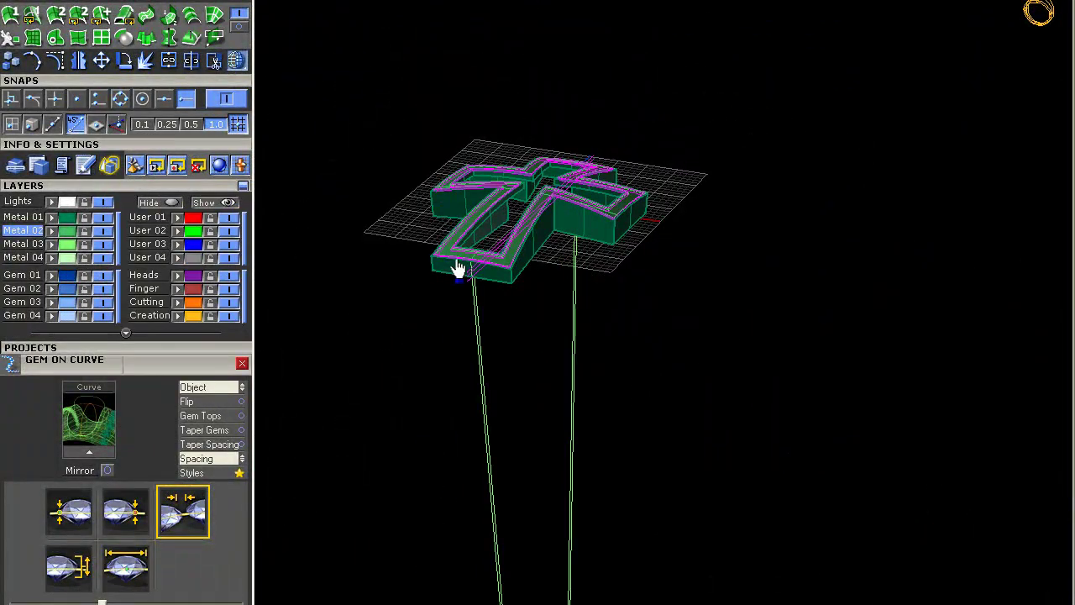
scroll(456, 269, up, 8)
ctrl+click(634, 342)
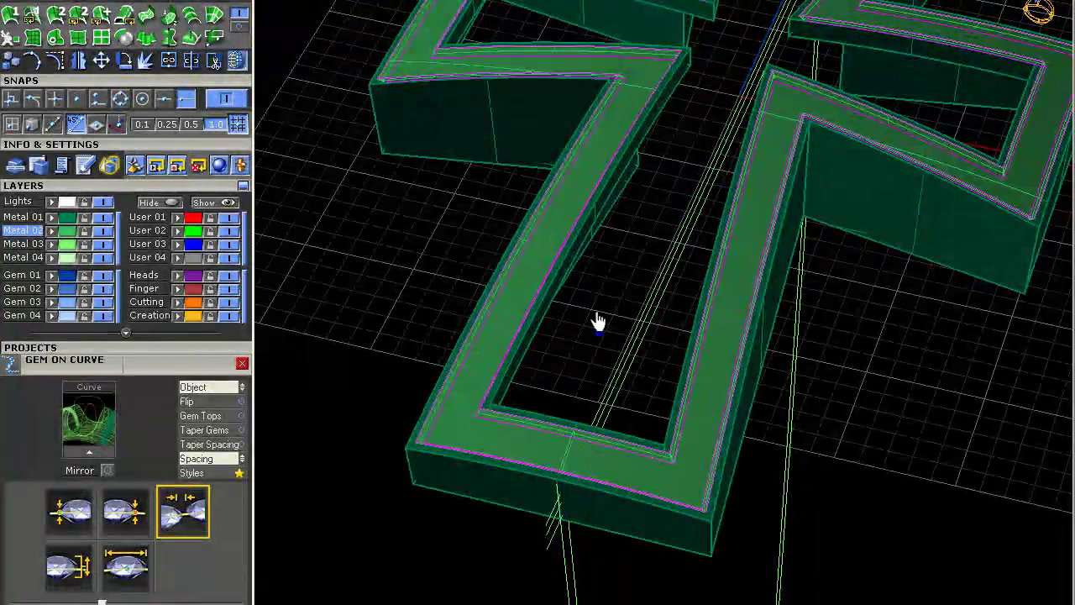
click(597, 322)
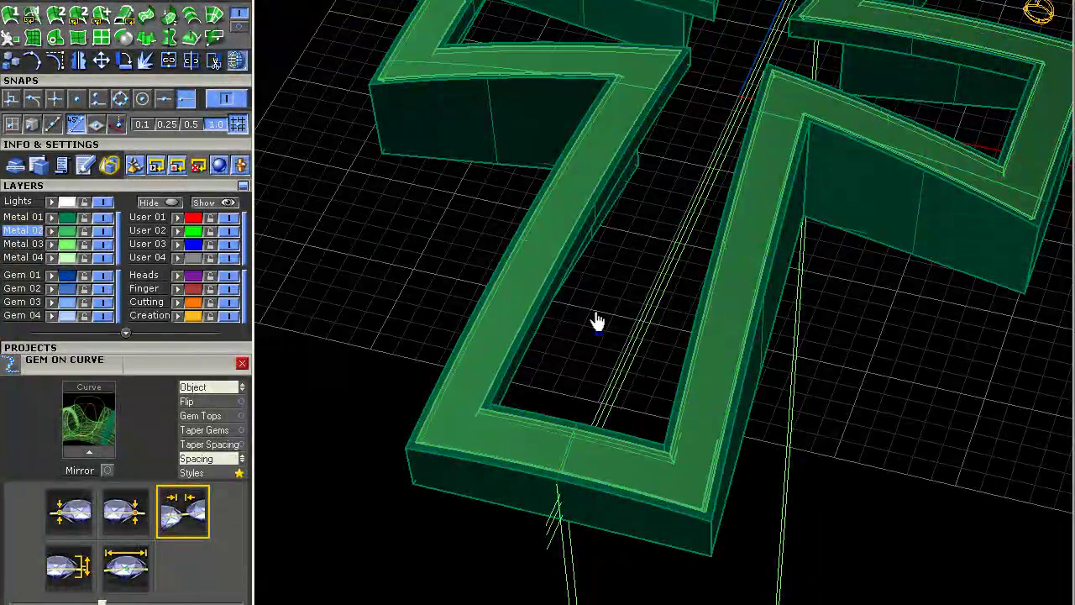
Step: Subtract the closed band from the cross body with a Boolean difference and delete the leftover band
scroll(597, 322, down, 5)
scroll(680, 163, up, 10)
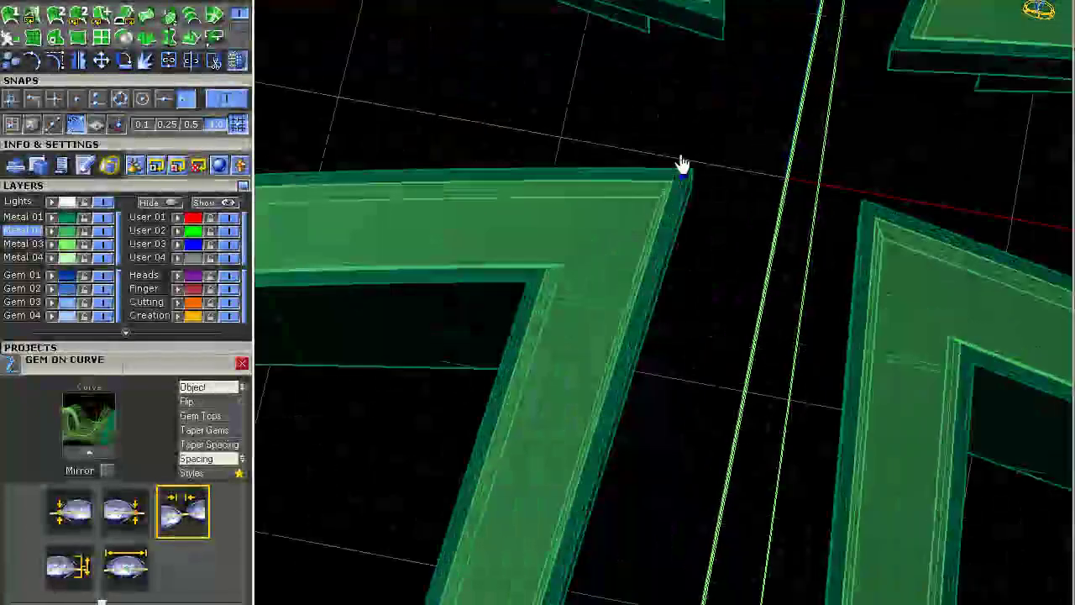
click(684, 199)
scroll(685, 199, down, 1)
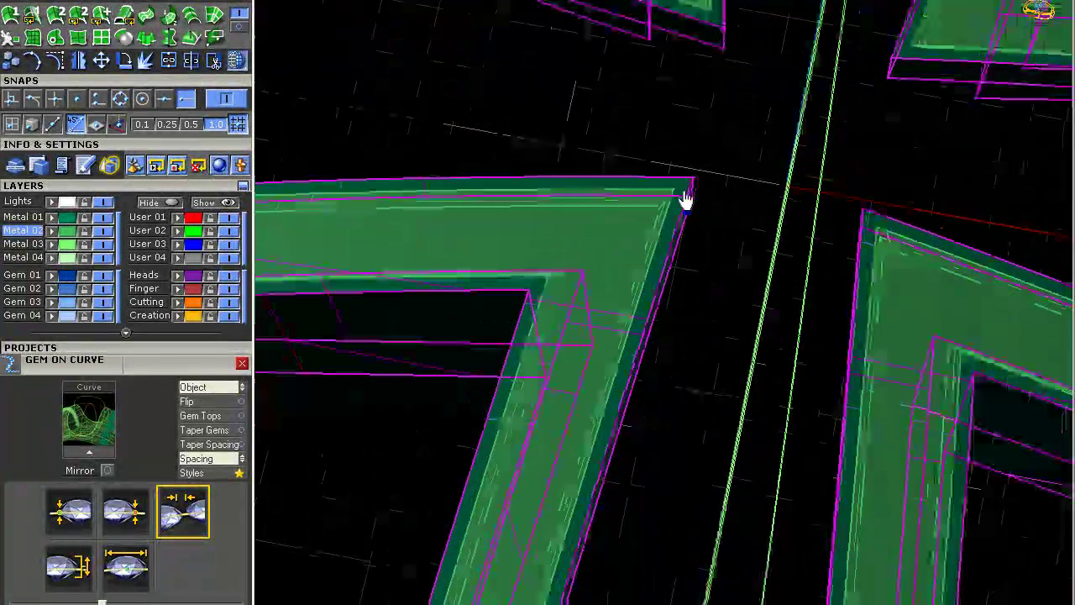
scroll(684, 199, down, 3)
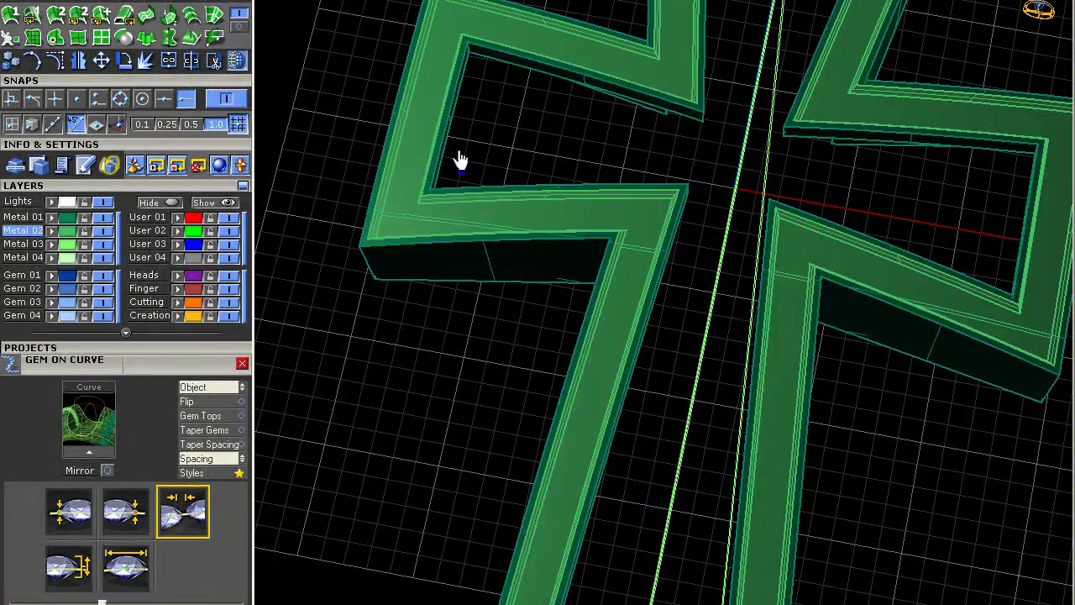
click(122, 40)
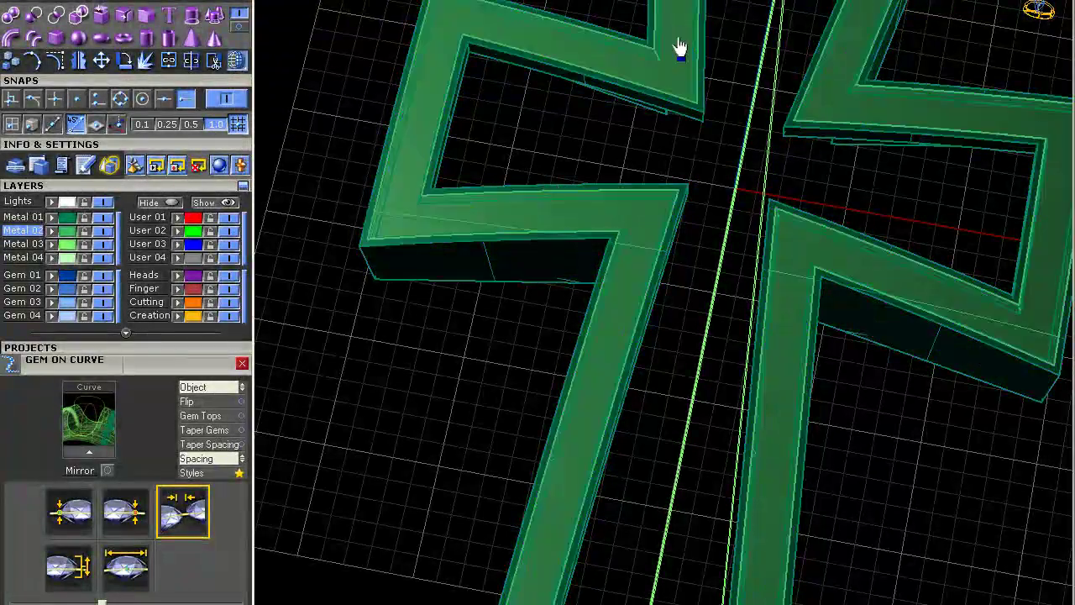
key(Delete)
Step: Inspect the recess cut into the cross's top face, viewing the arm corners up close and the whole piece from the side
scroll(605, 208, down, 4)
right_drag(605, 209, 605, 100)
scroll(502, 57, up, 5)
scroll(605, 101, up, 5)
click(651, 142)
right_drag(653, 144, 761, 411)
key(Escape)
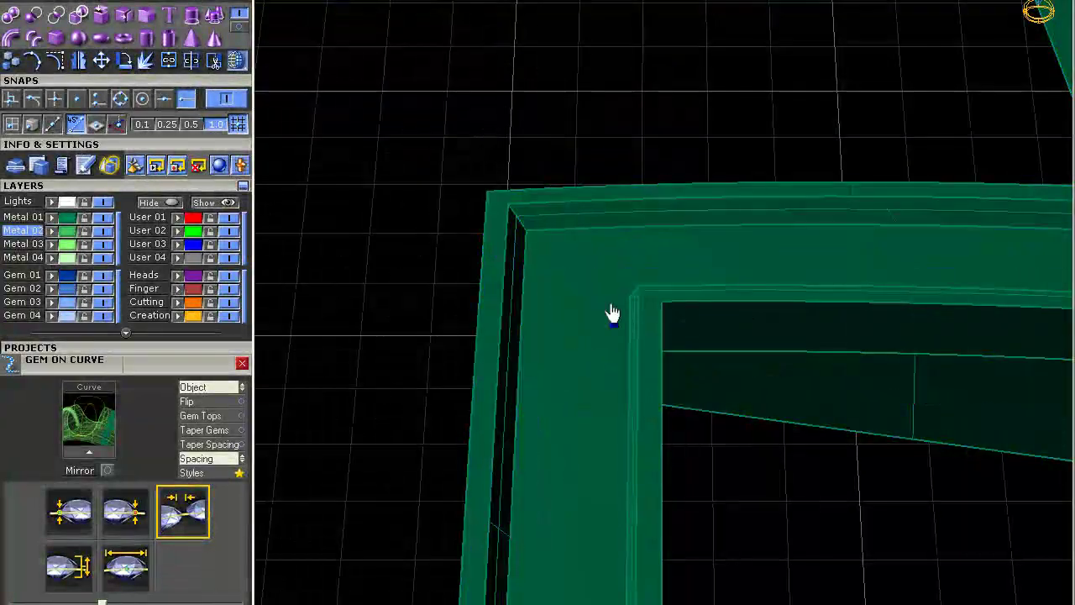
scroll(624, 412, down, 5)
shift+right_drag(624, 413, 546, 352)
right_drag(630, 377, 747, 300)
scroll(715, 276, up, 3)
scroll(765, 339, up, 4)
scroll(732, 343, down, 4)
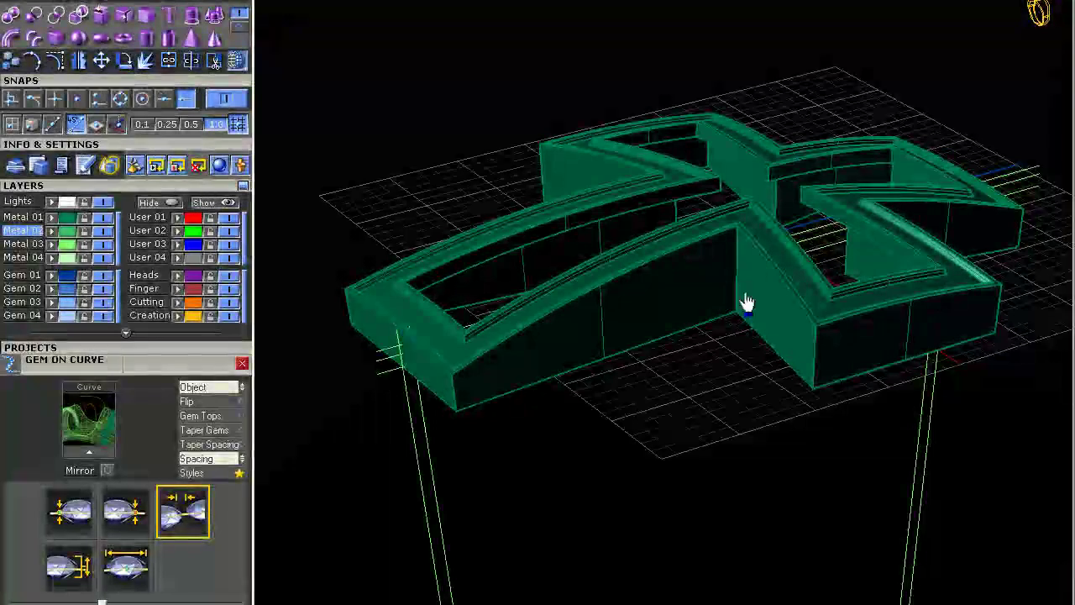
Step: Extract the narrow outer rim surface from the top of the cross and lock the remaining body
right_drag(734, 358, 358, 120)
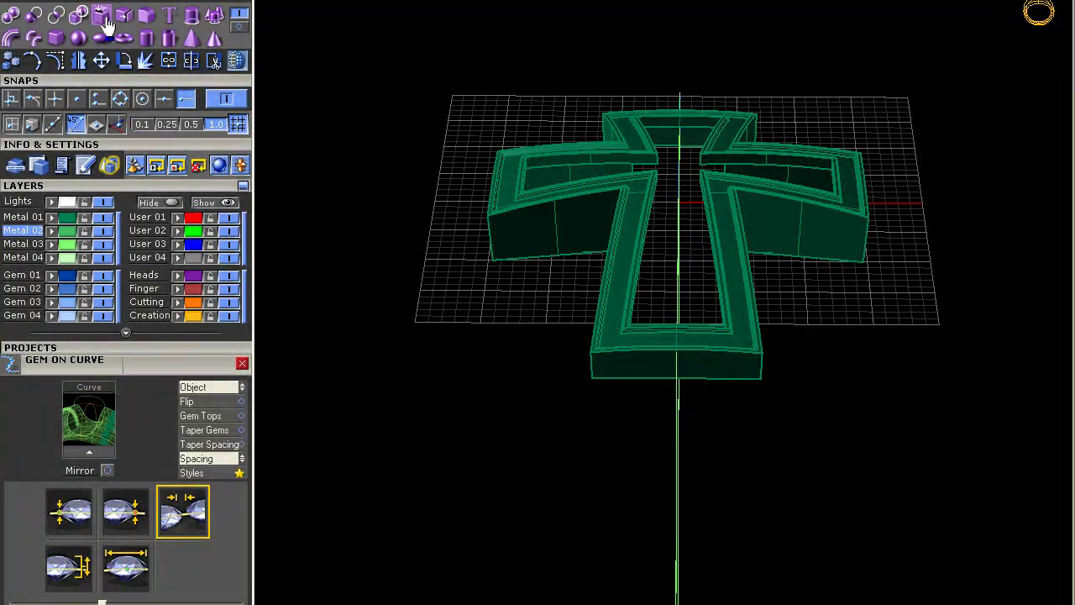
scroll(480, 216, up, 5)
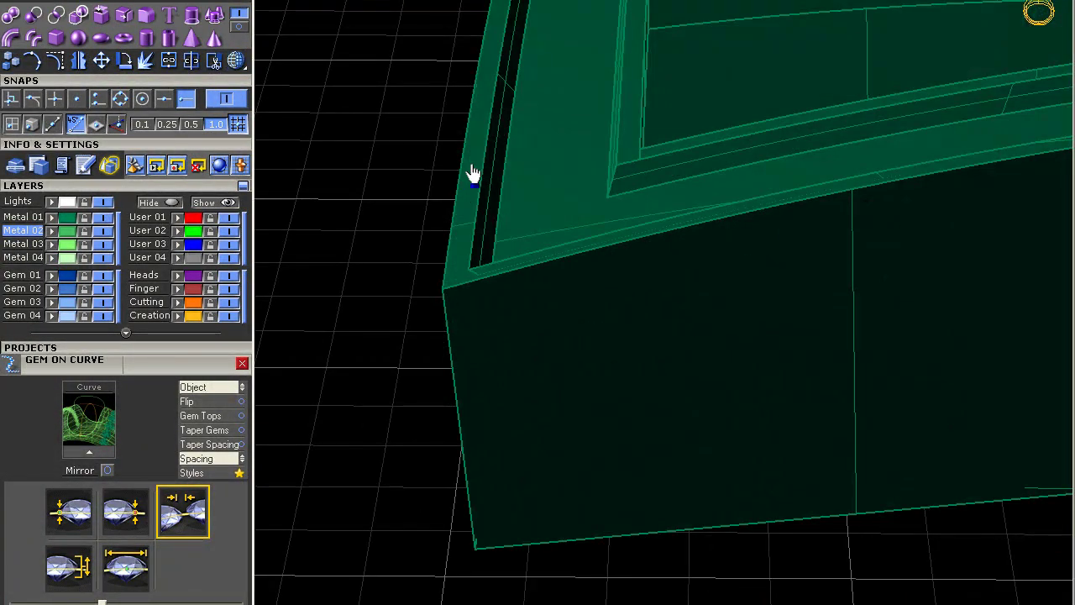
scroll(513, 230, down, 5)
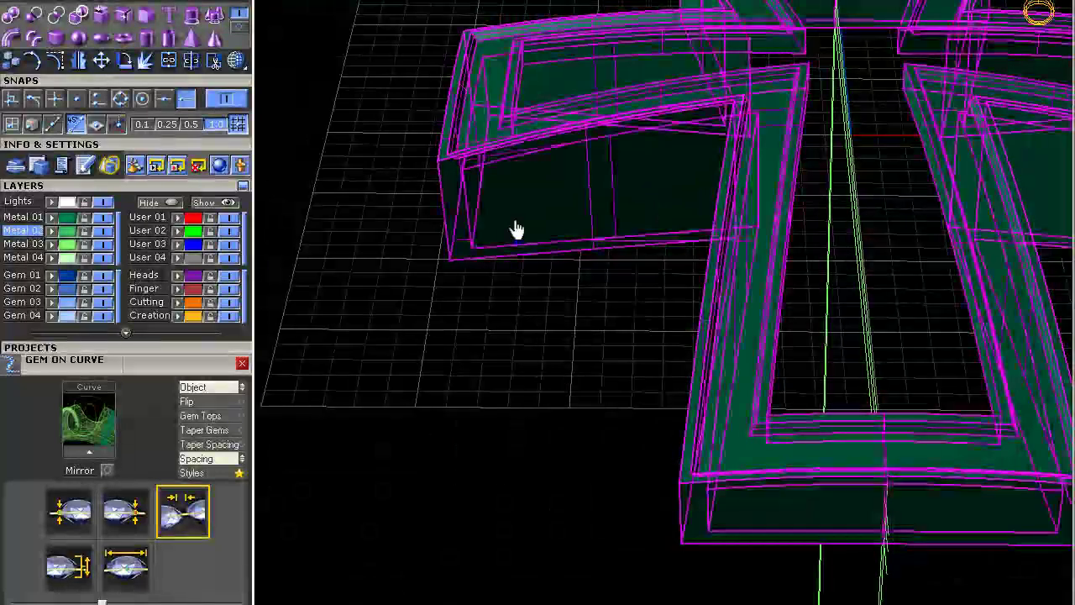
key(ctrl+l)
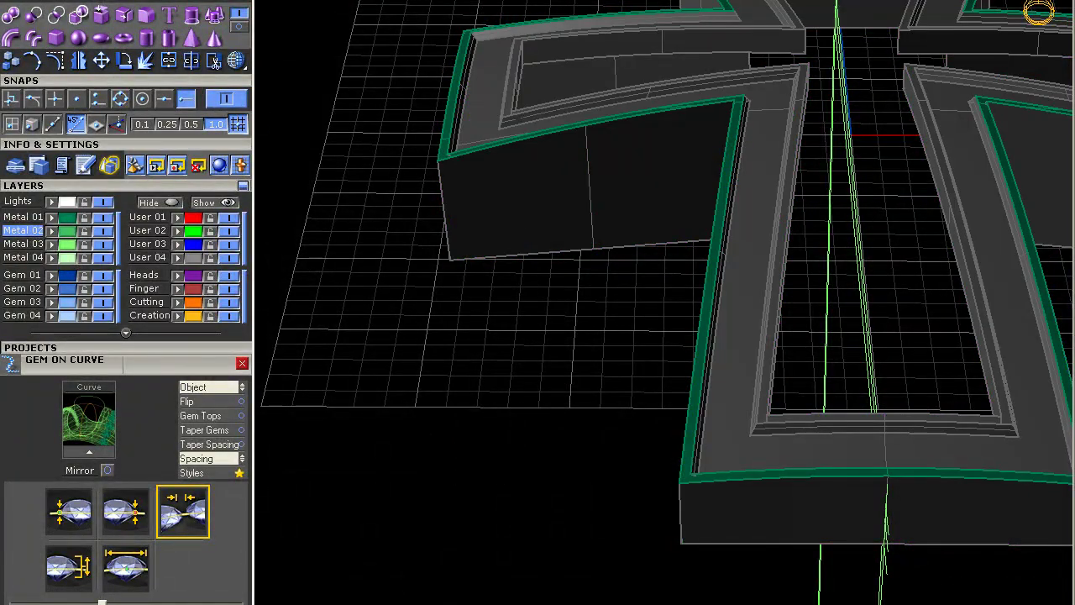
Step: Untrim the edges of the extracted rim surface to restore the full domed sheet over the cross
click(76, 2)
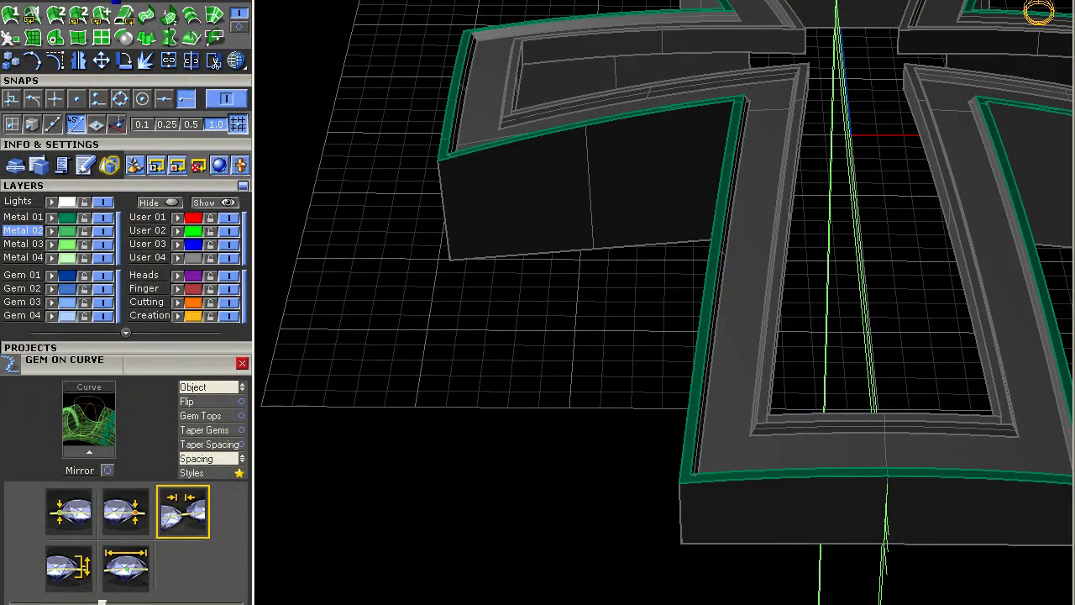
click(238, 32)
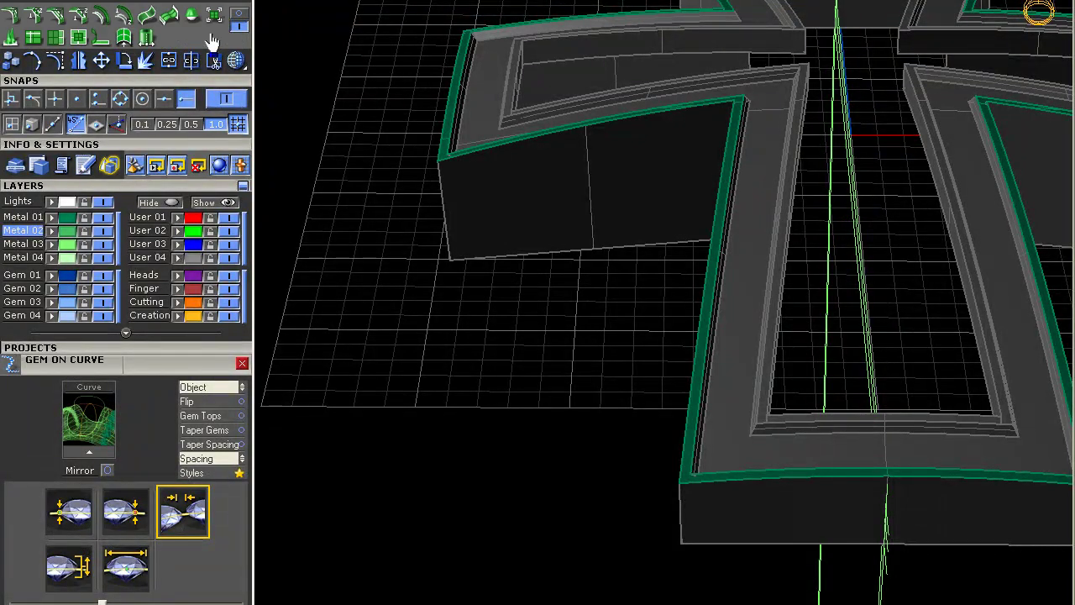
click(538, 139)
scroll(512, 139, down, 3)
scroll(640, 176, down, 2)
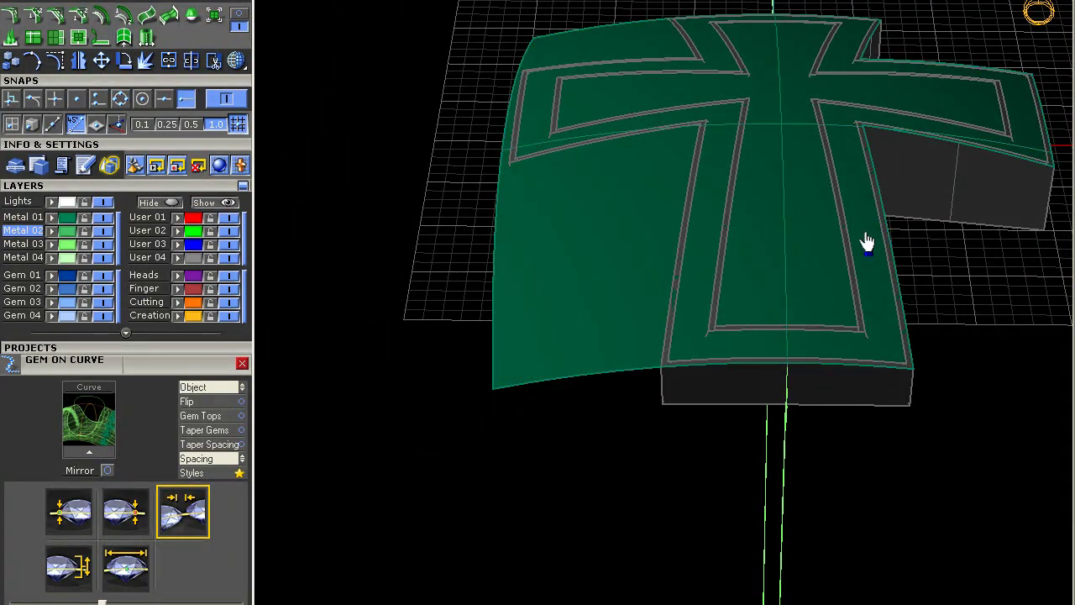
click(85, 37)
click(865, 40)
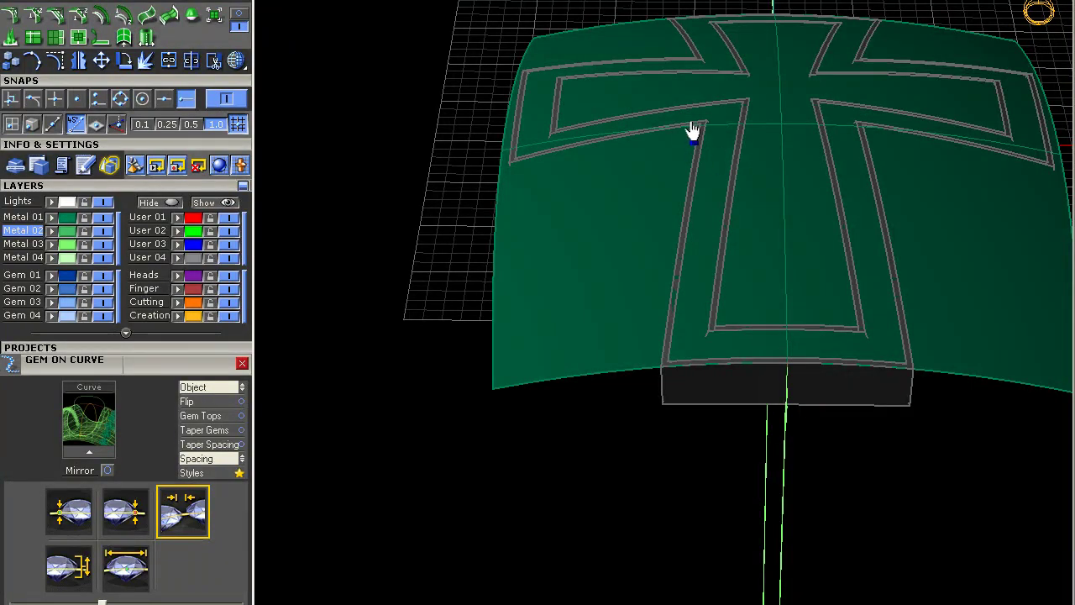
Step: Select the full domed surface over the cross and begin offsetting it
shift+right_drag(748, 214, 618, 247)
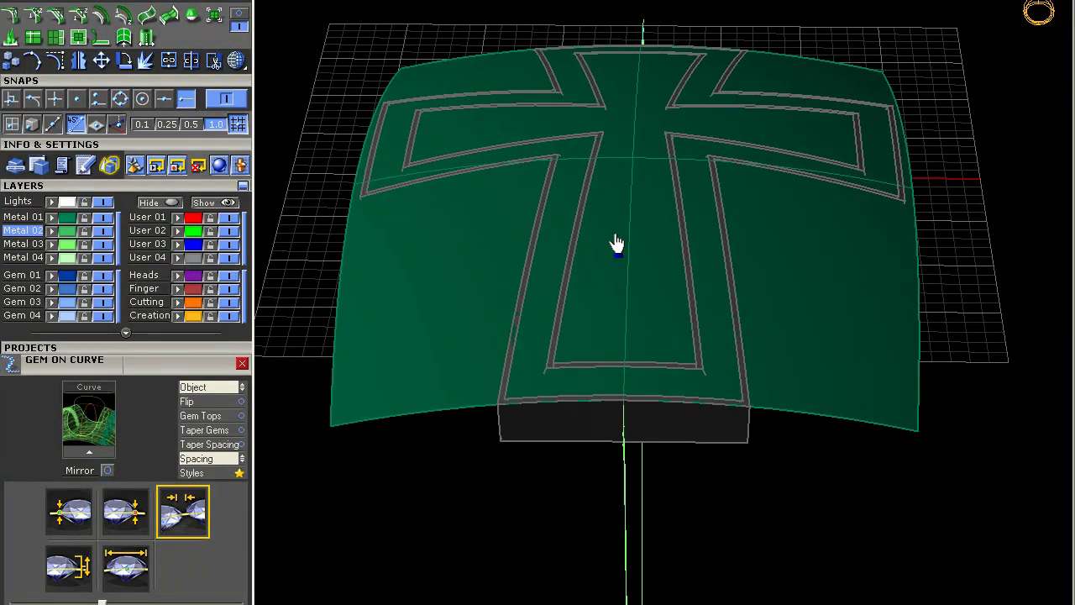
shift+right_drag(596, 186, 560, 144)
scroll(595, 181, down, 3)
click(603, 199)
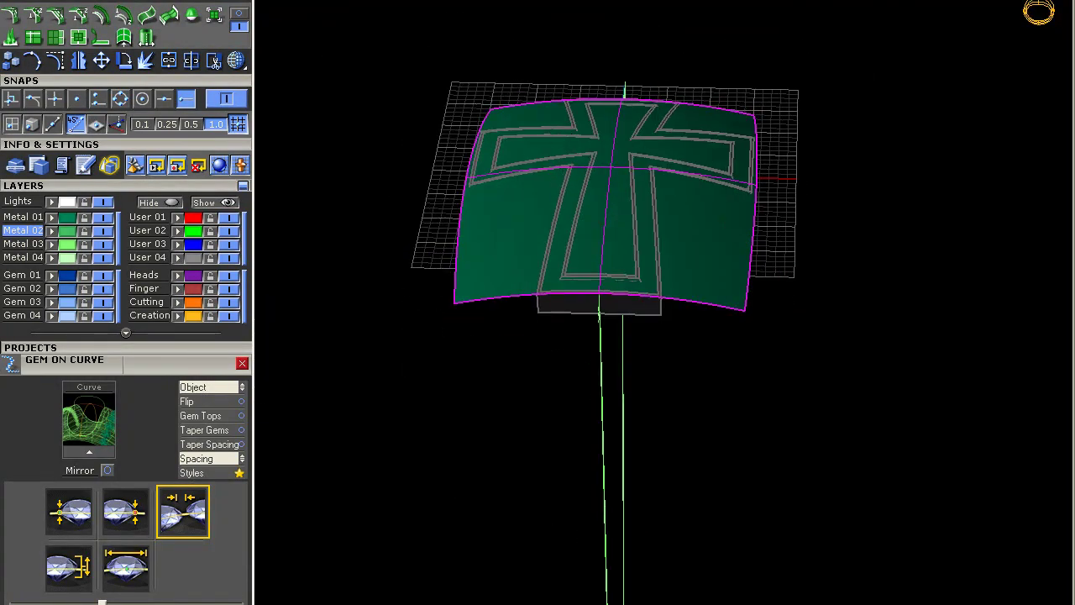
scroll(519, 183, up, 4)
right_drag(519, 183, 526, 89)
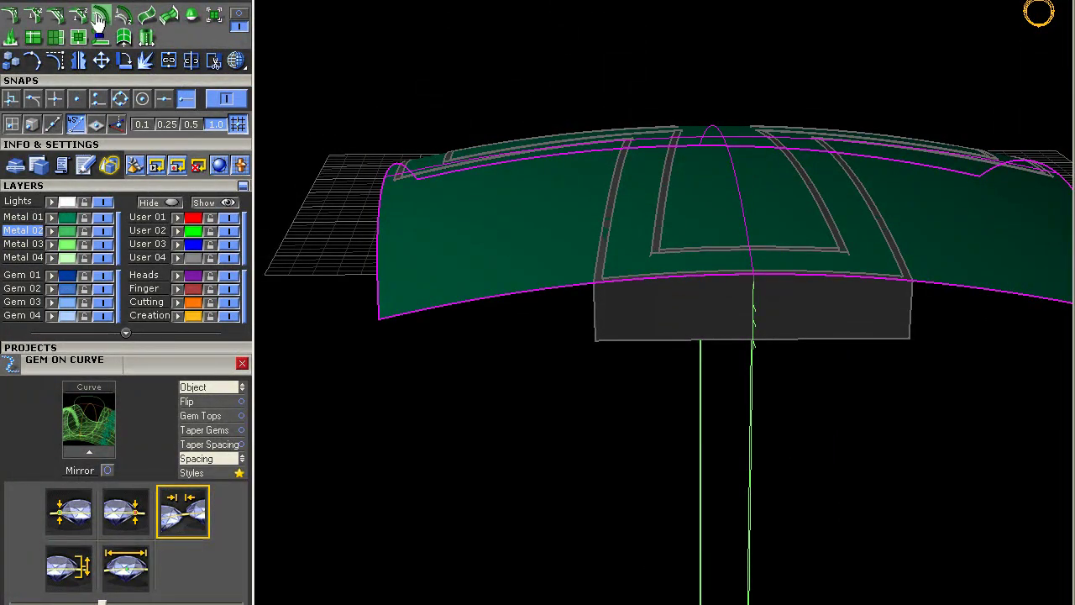
click(515, 234)
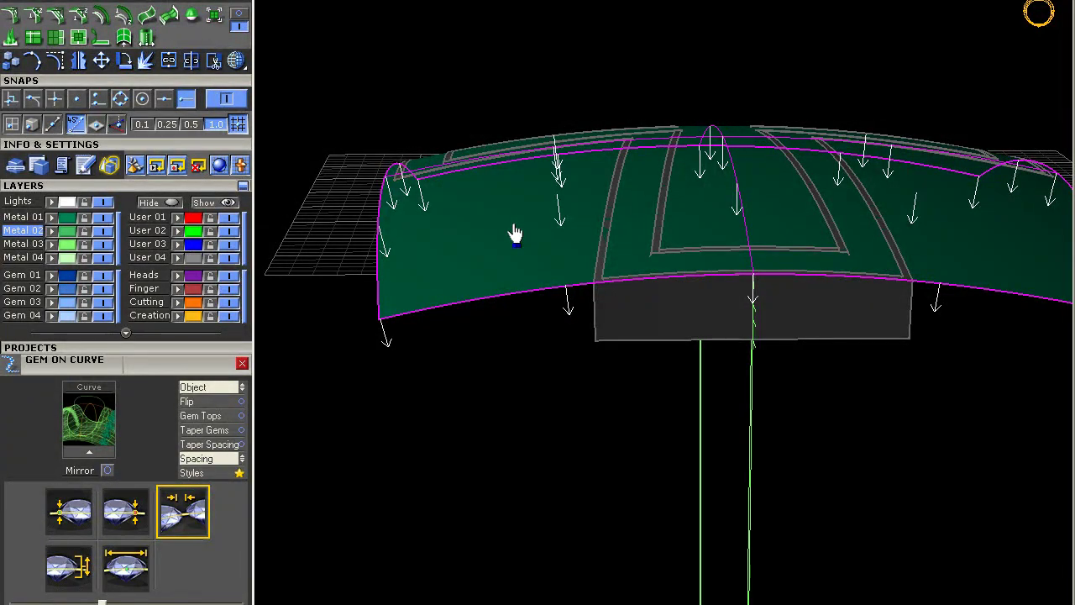
Step: Offset the curved surface beneath the cross frame downward and delete the original surface
right_drag(513, 230, 881, 168)
scroll(536, 191, up, 5)
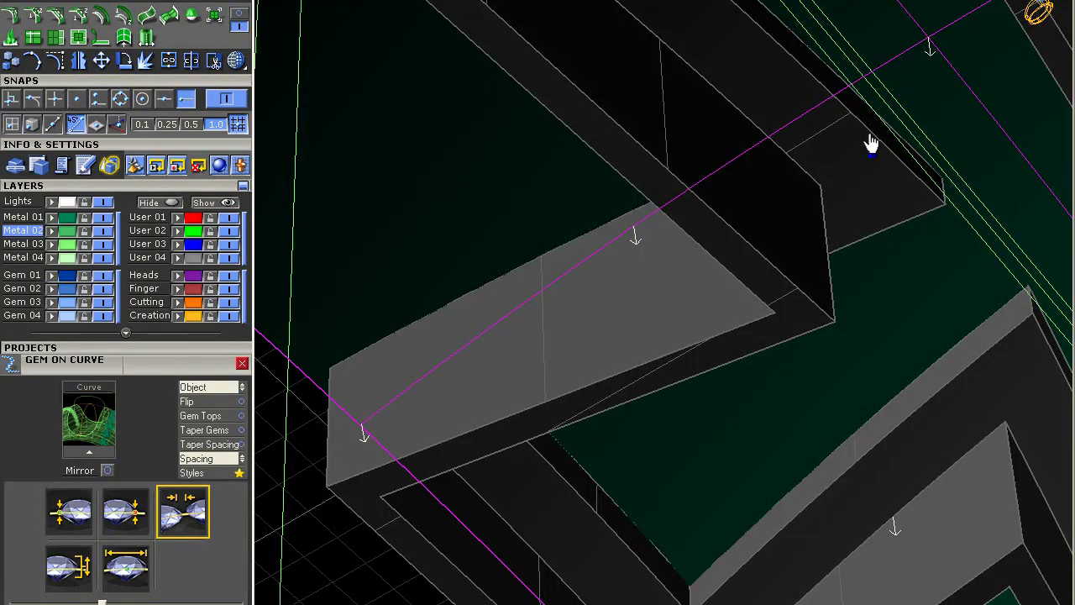
key(Return)
scroll(871, 143, down, 10)
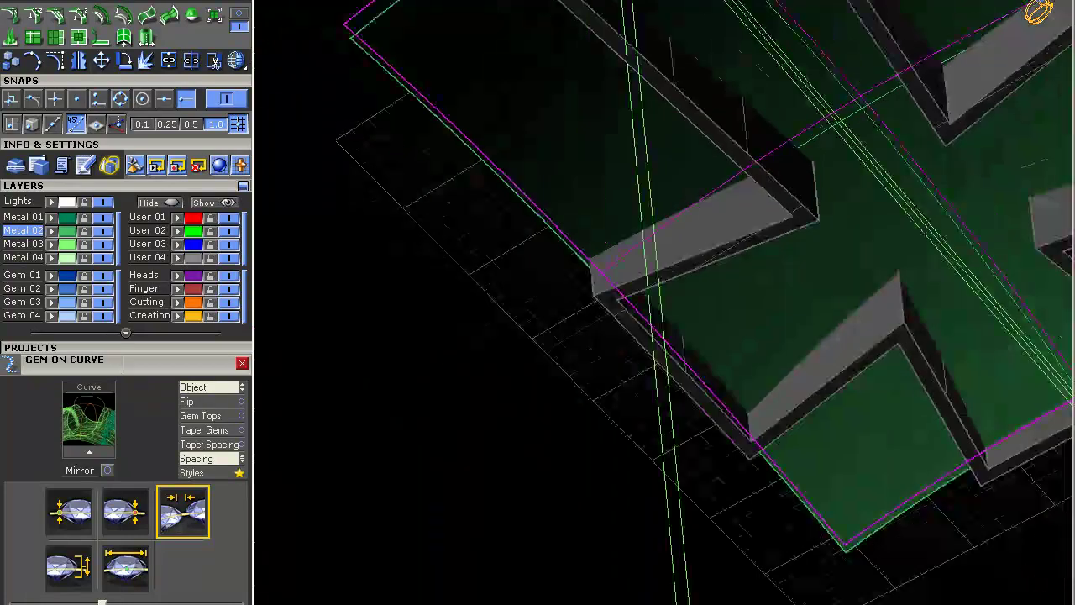
key(Delete)
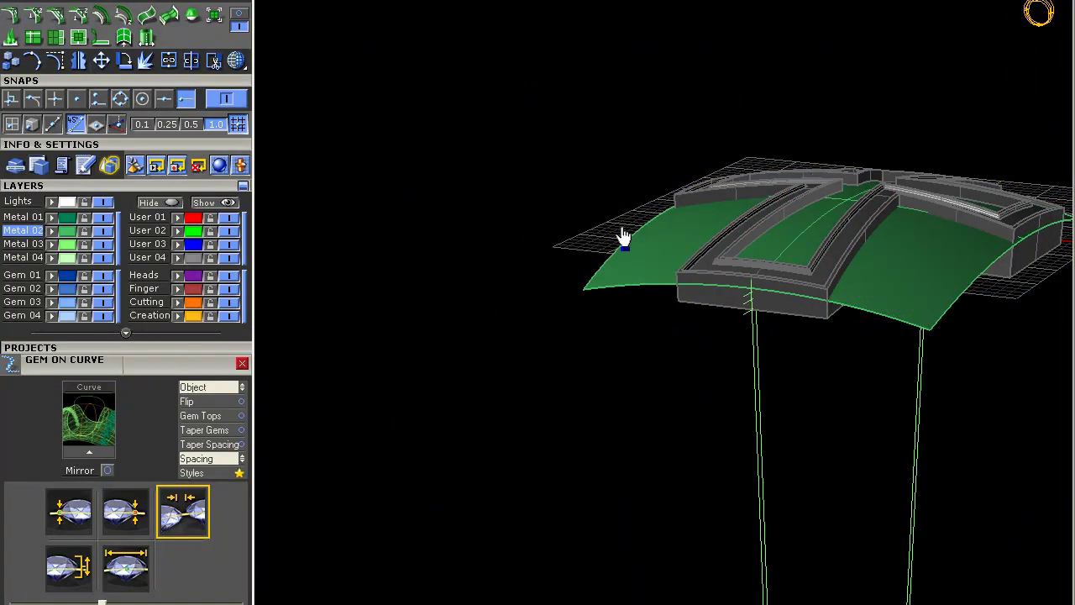
Step: Extend the offset curved surface slightly outward along its short edge at the cross's head end
scroll(640, 261, up, 7)
scroll(605, 247, down, 5)
right_drag(635, 260, 647, 306)
click(647, 307)
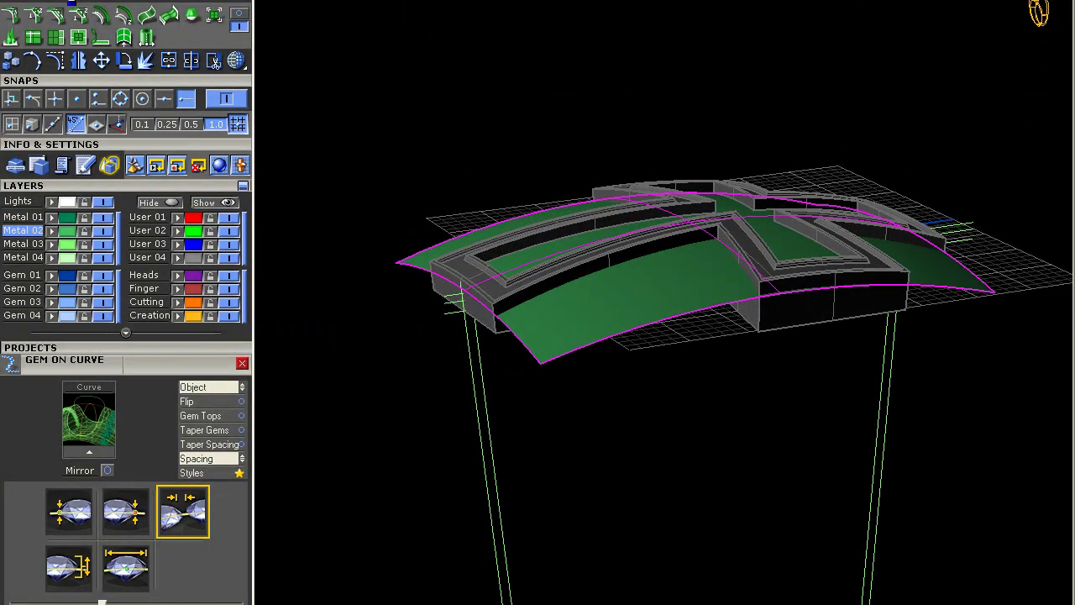
scroll(609, 200, down, 6)
scroll(609, 200, up, 6)
right_drag(609, 200, 586, 242)
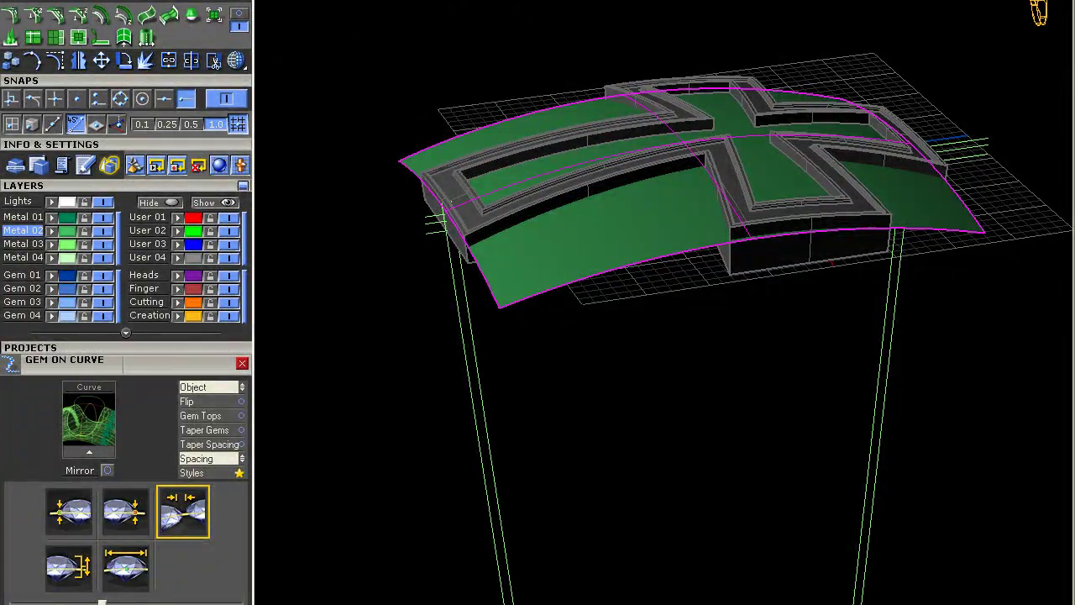
click(554, 206)
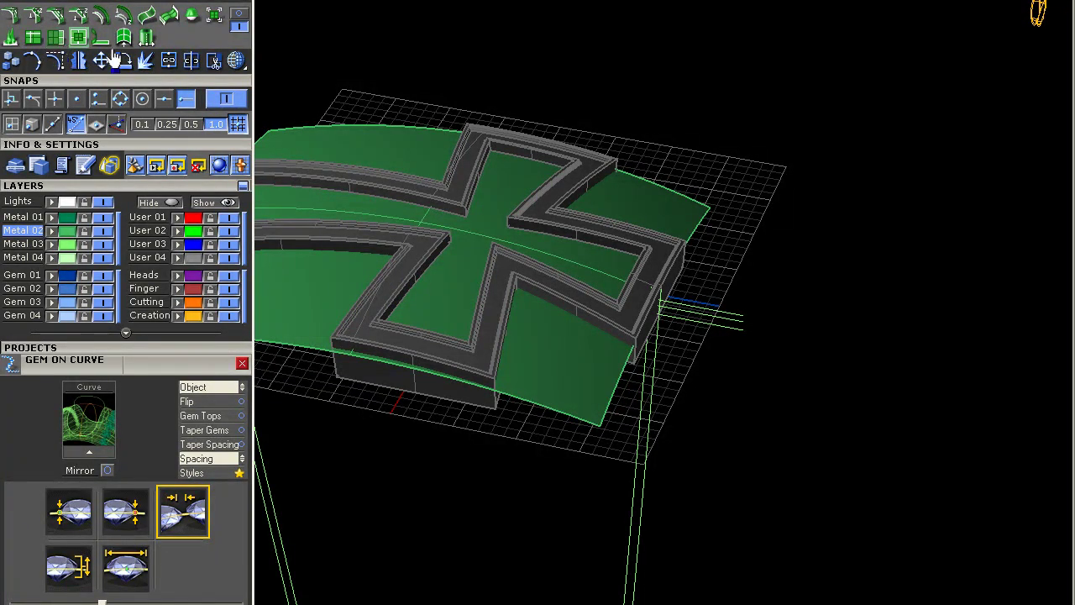
click(699, 222)
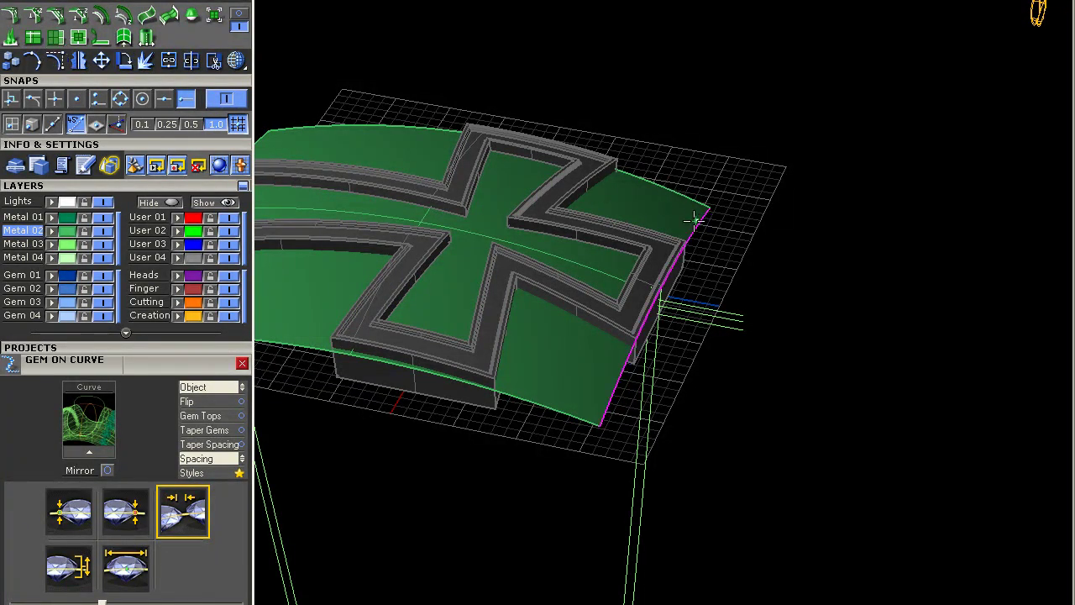
right_click(694, 221)
click(692, 201)
right_click(596, 346)
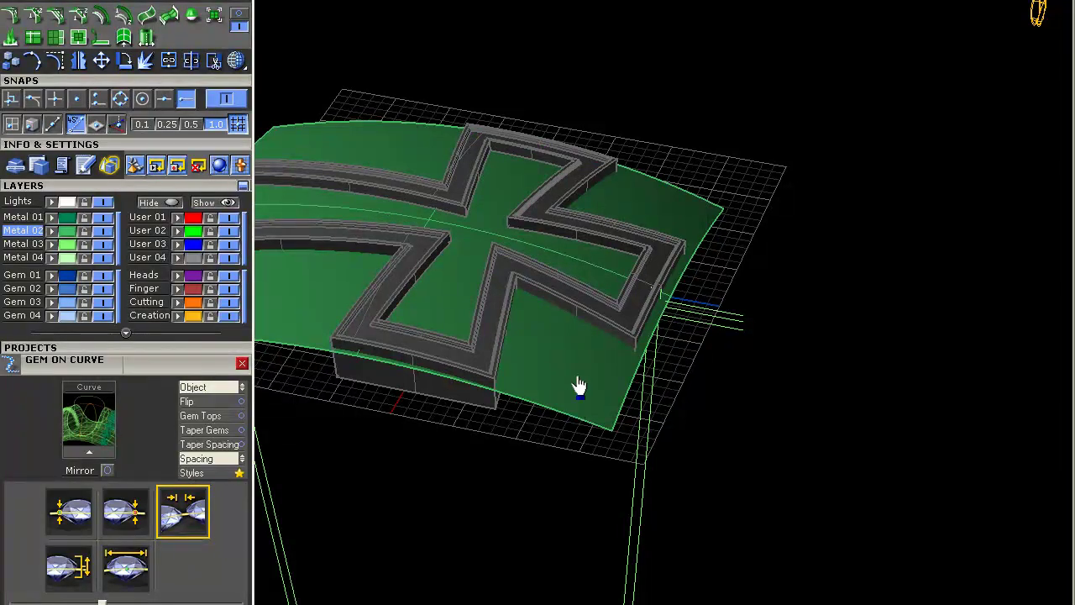
Step: Offset the extended curved surface downward into a thick solid plate beneath the cross
scroll(487, 352, up, 3)
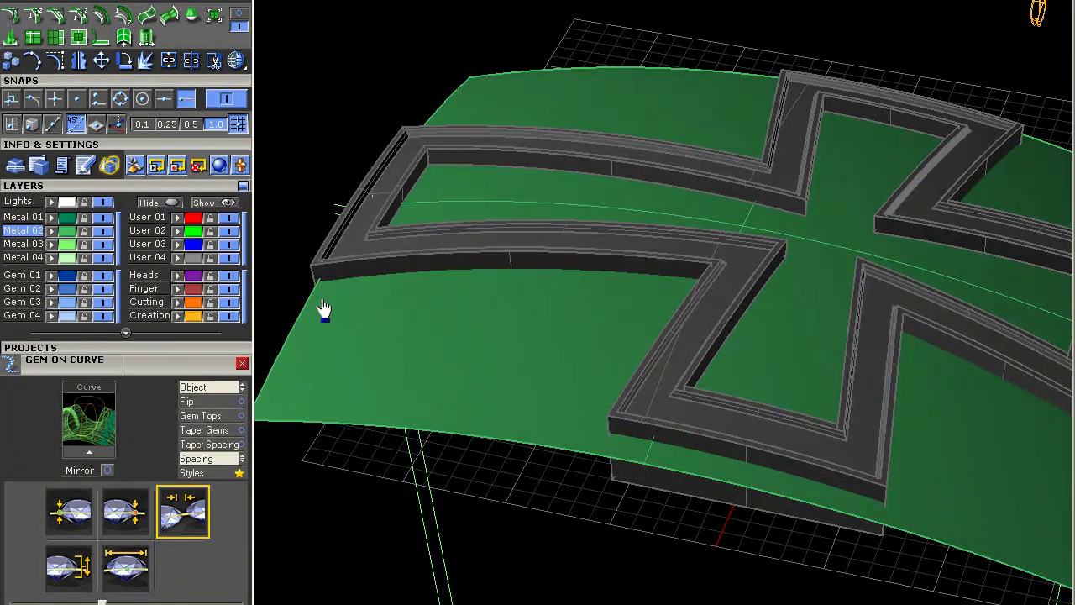
scroll(434, 334, down, 5)
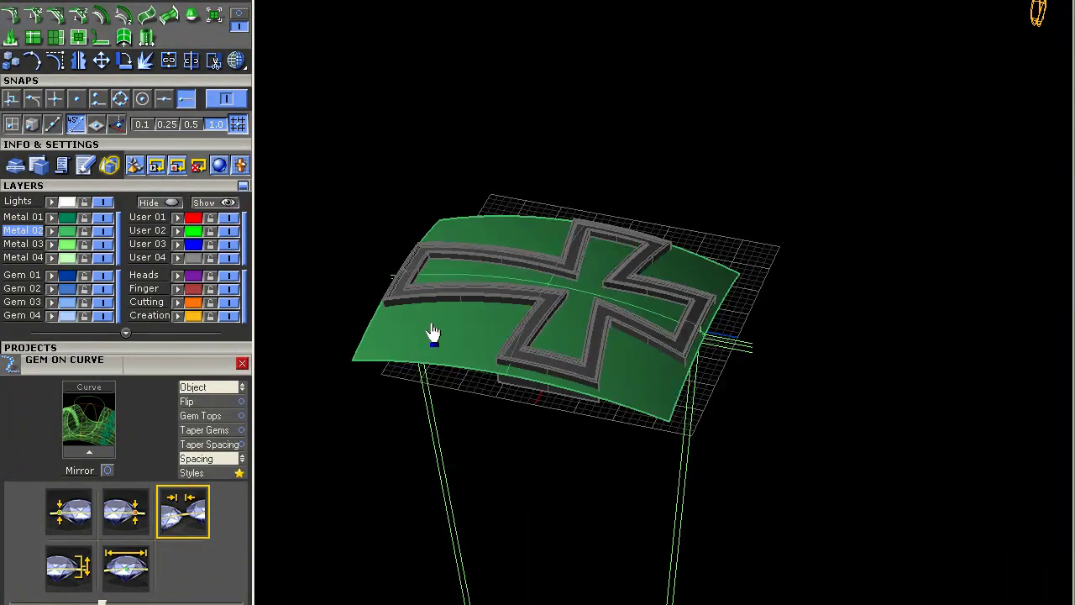
click(451, 285)
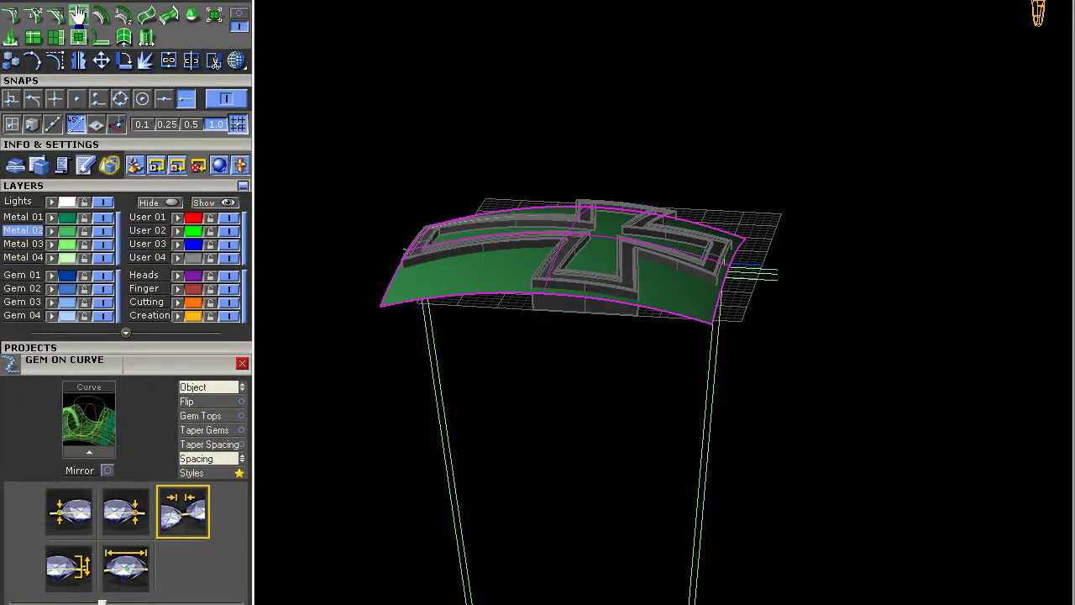
click(100, 15)
click(598, 271)
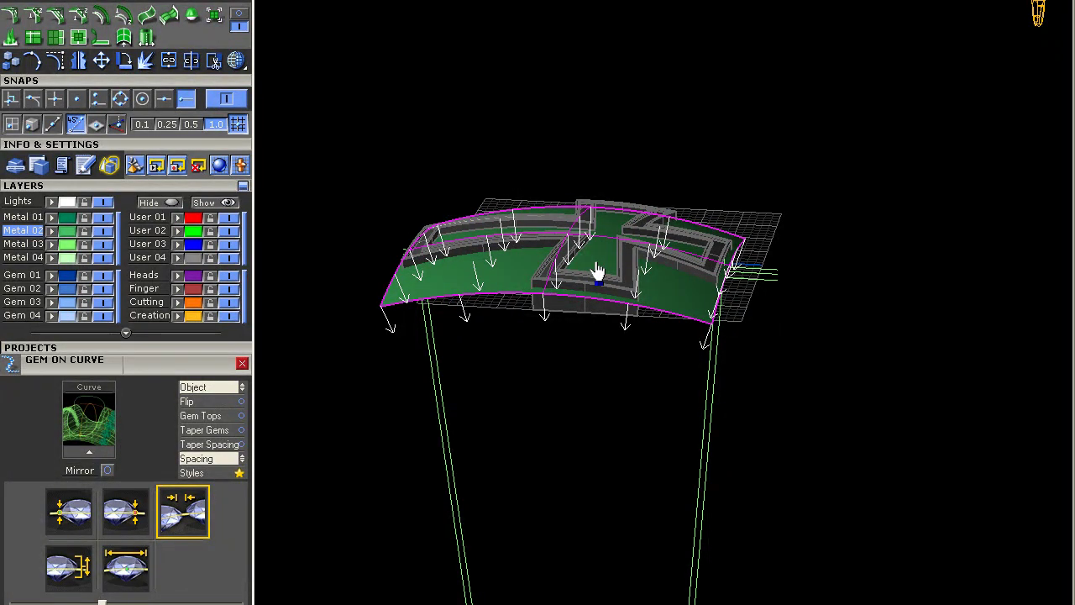
right_click(598, 271)
Step: Examine the solid plate's depth against the underside of the cross in the Through Finger view
right_drag(576, 280, 598, 235)
double_click(303, 3)
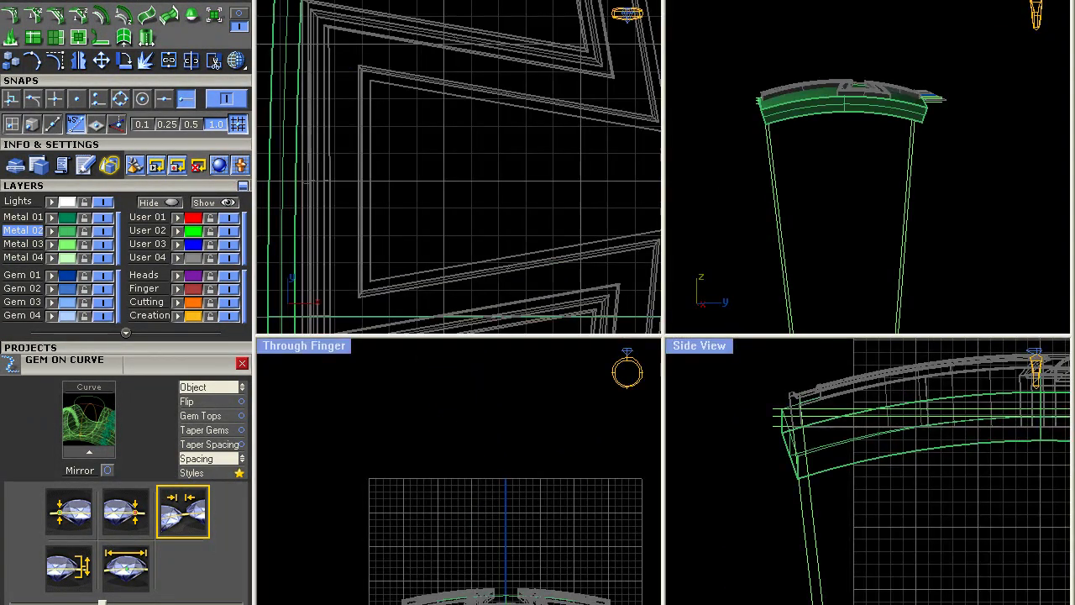
double_click(328, 356)
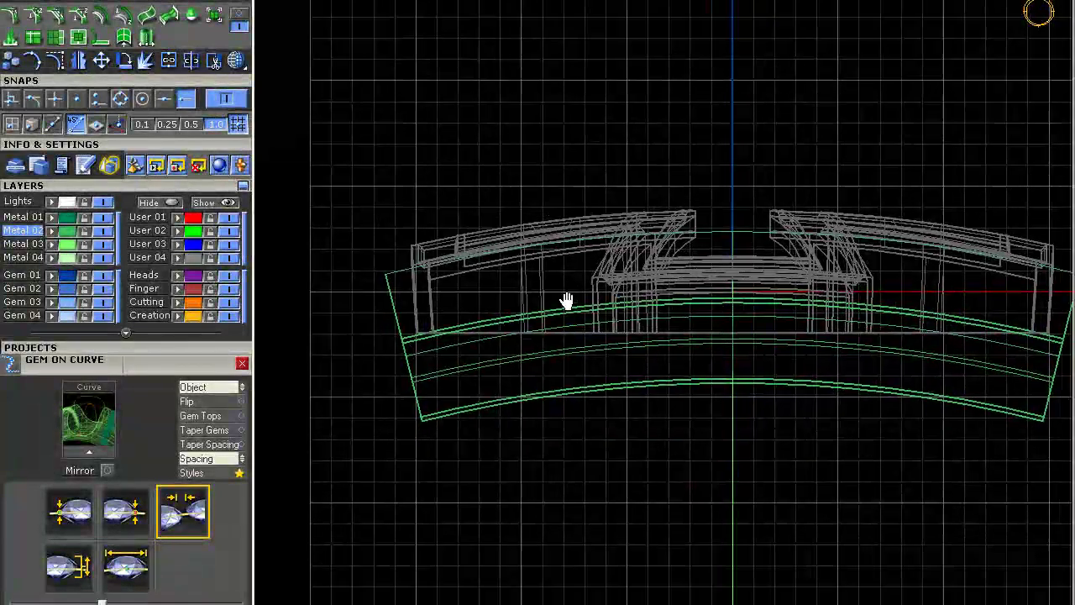
scroll(429, 343, up, 2)
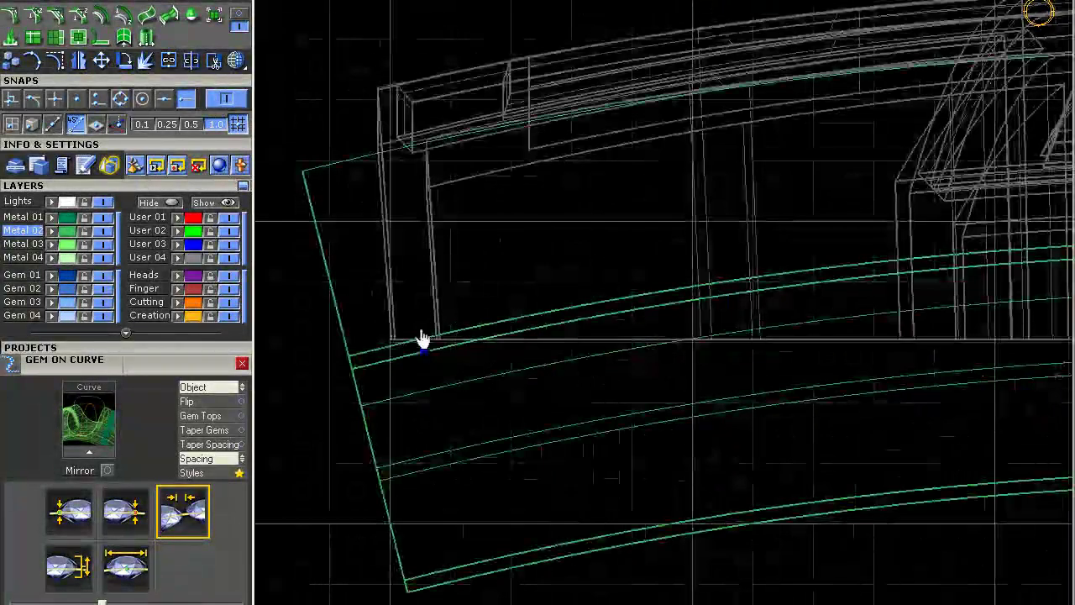
scroll(568, 369, down, 3)
scroll(563, 357, down, 3)
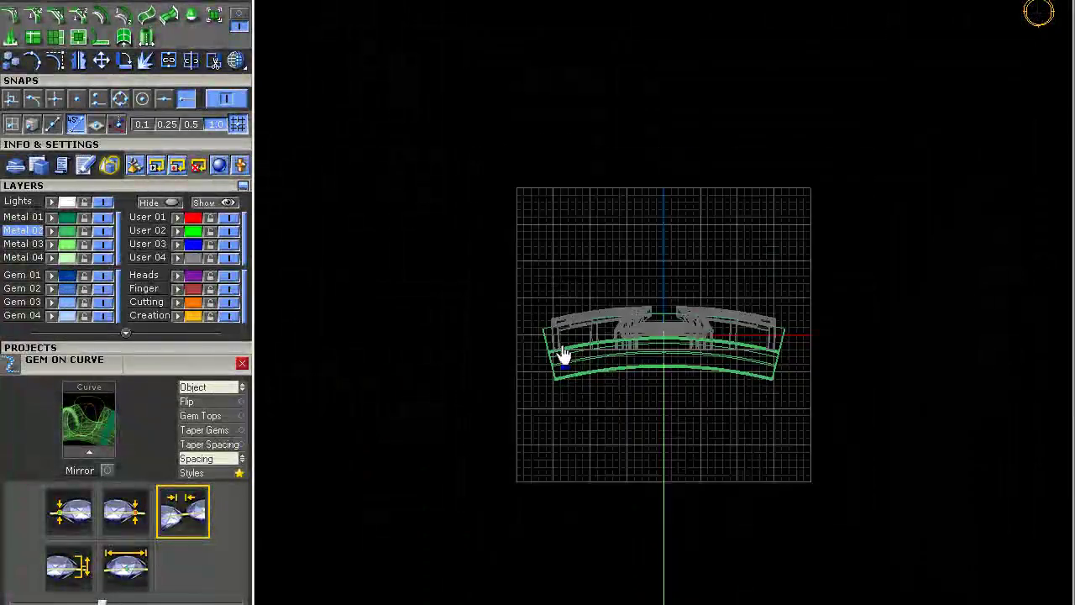
double_click(332, 5)
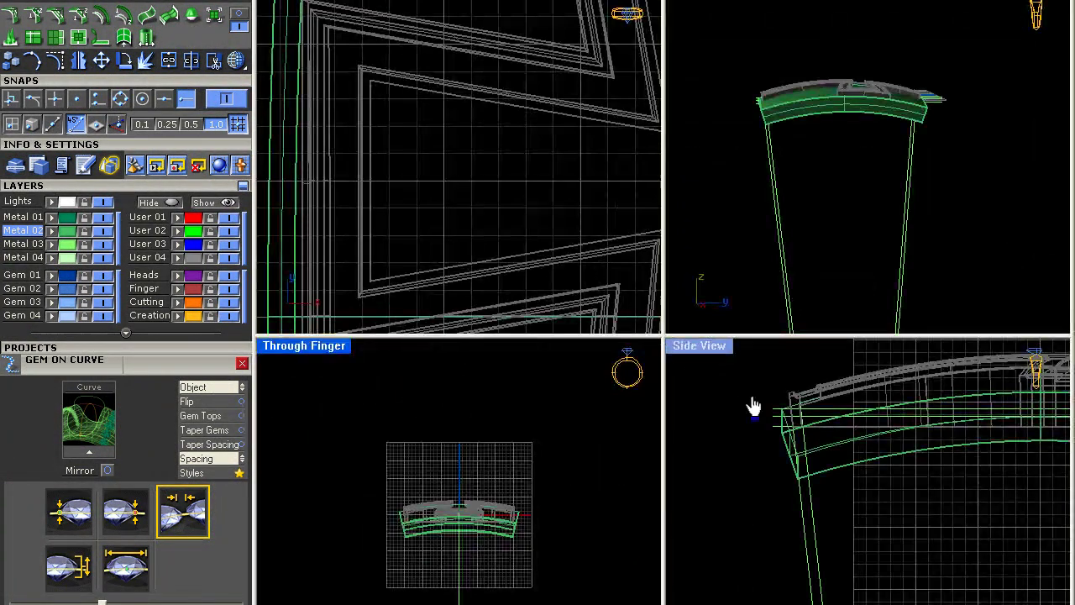
Step: Extrude the middle horizontal guide line from the Side View into a flat cutting surface that extends beyond the plate on all sides
double_click(696, 351)
scroll(523, 196, up, 2)
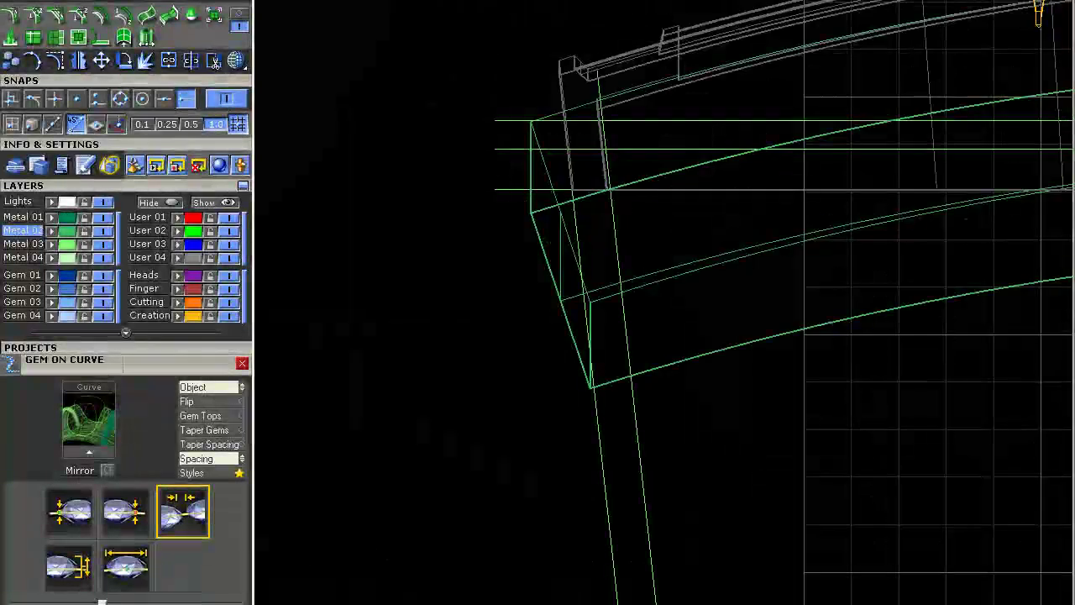
scroll(512, 189, up, 1)
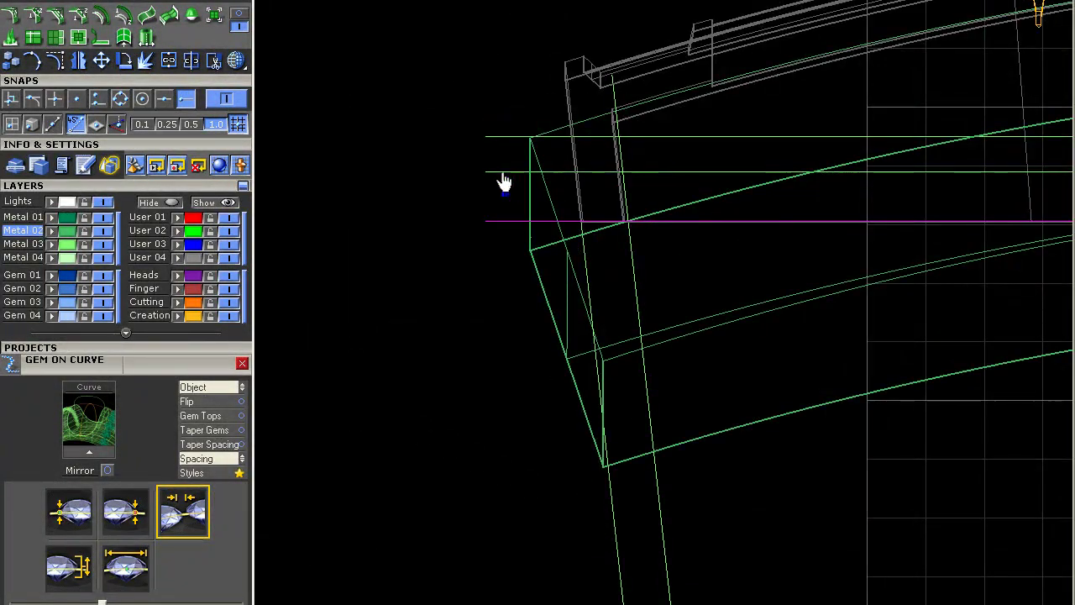
scroll(510, 185, up, 2)
scroll(507, 241, down, 5)
scroll(504, 239, up, 2)
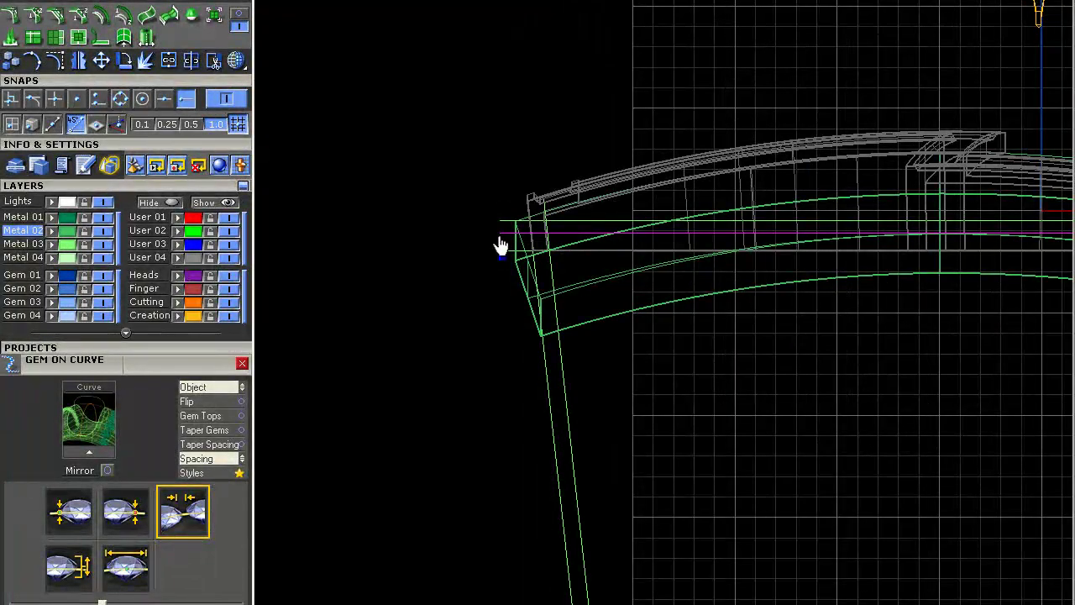
scroll(495, 243, down, 3)
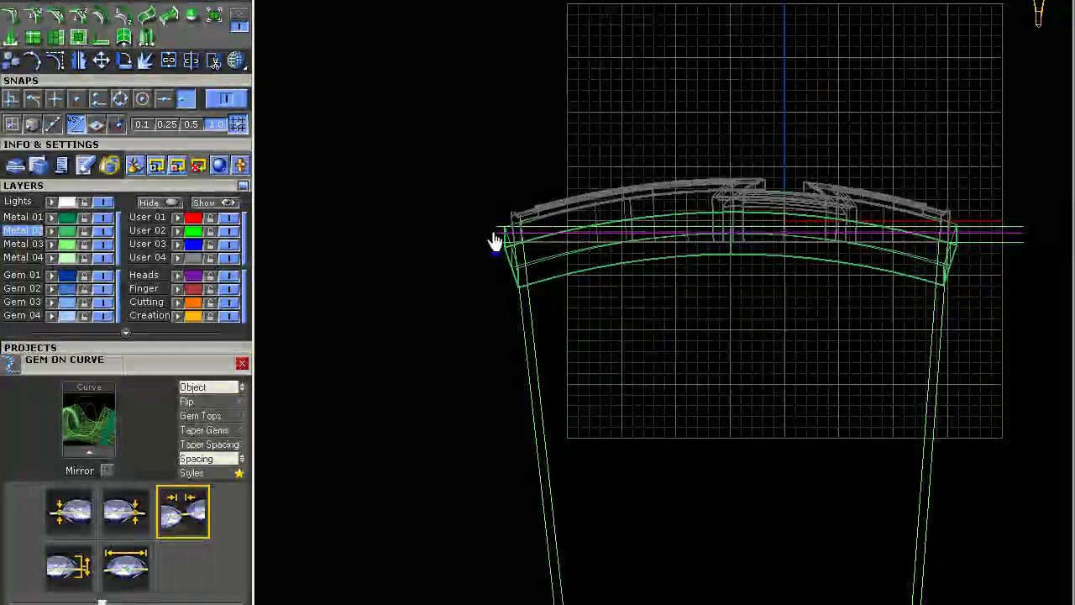
scroll(492, 243, up, 3)
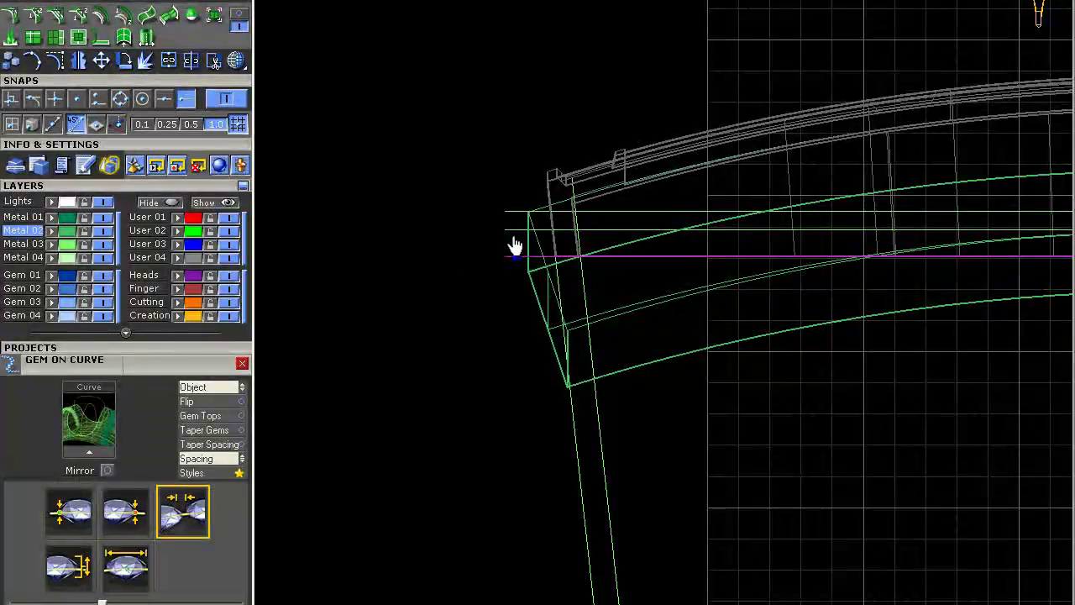
click(107, 1)
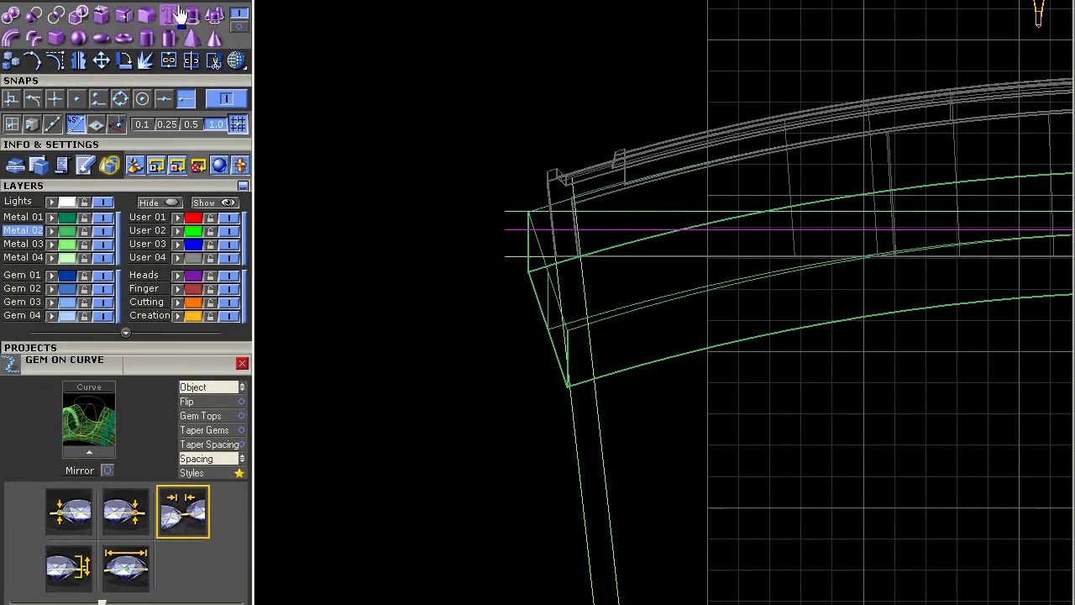
double_click(299, 1)
scroll(451, 126, down, 15)
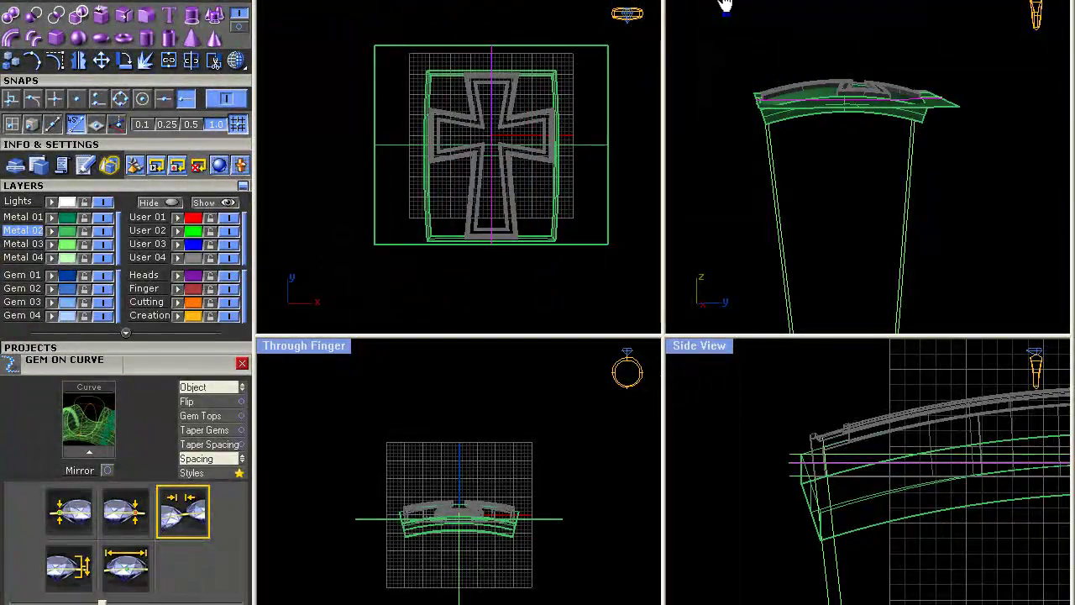
Step: Try a Boolean cut between the solid plate and the flat cutting surface
double_click(725, 4)
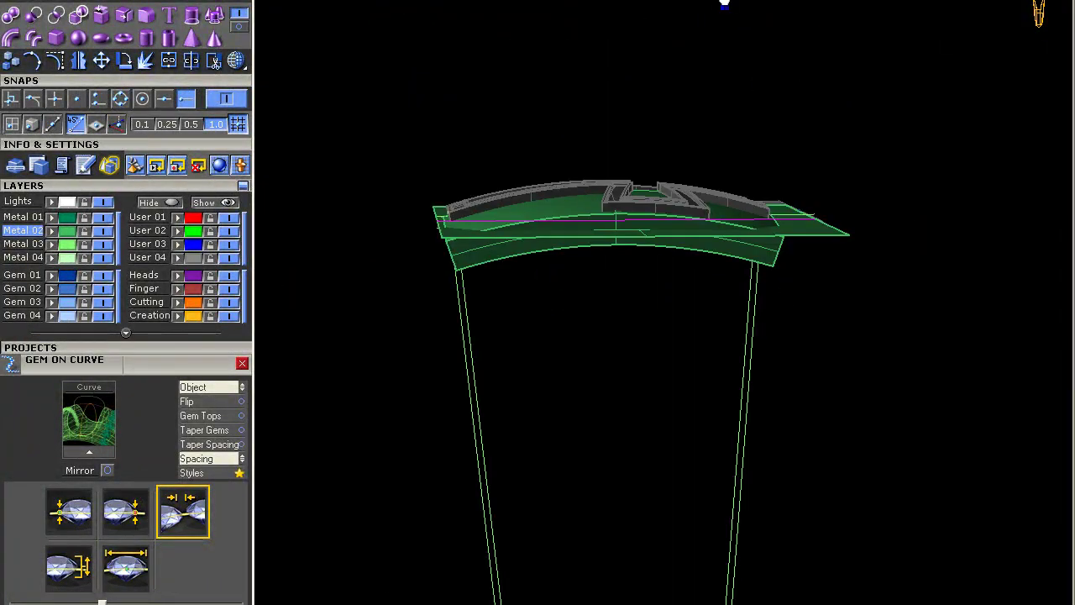
right_drag(670, 202, 754, 237)
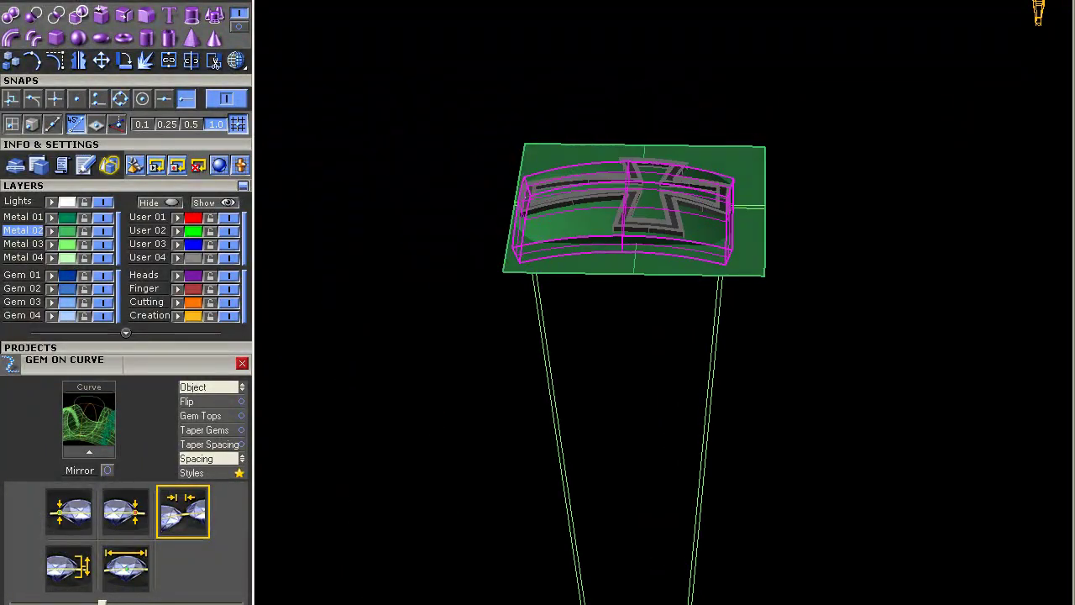
scroll(785, 190, up, 3)
scroll(689, 176, down, 1)
scroll(794, 186, down, 3)
scroll(568, 194, up, 4)
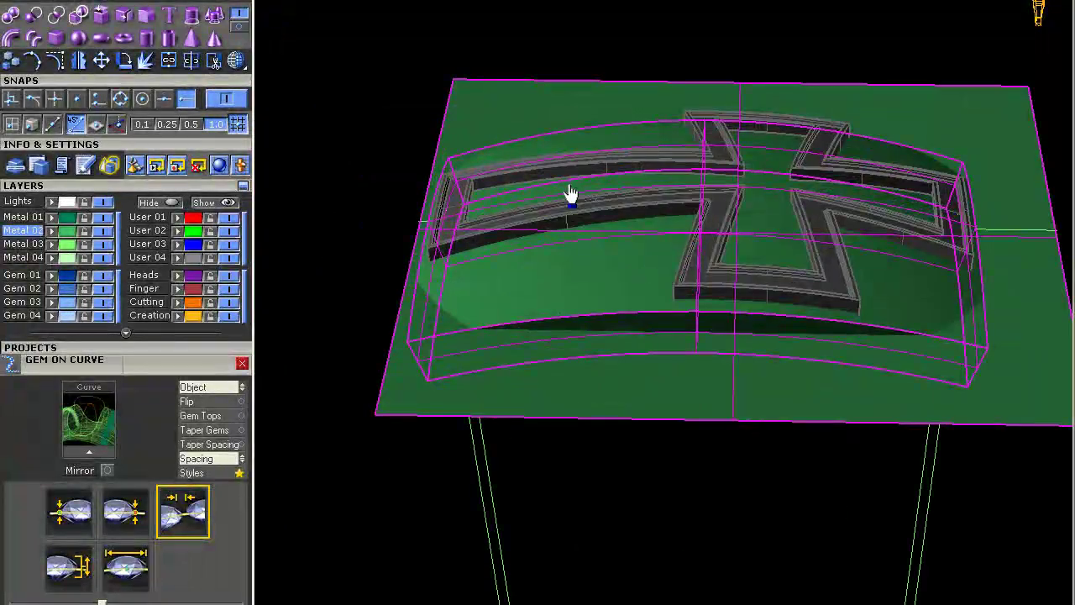
right_click(570, 195)
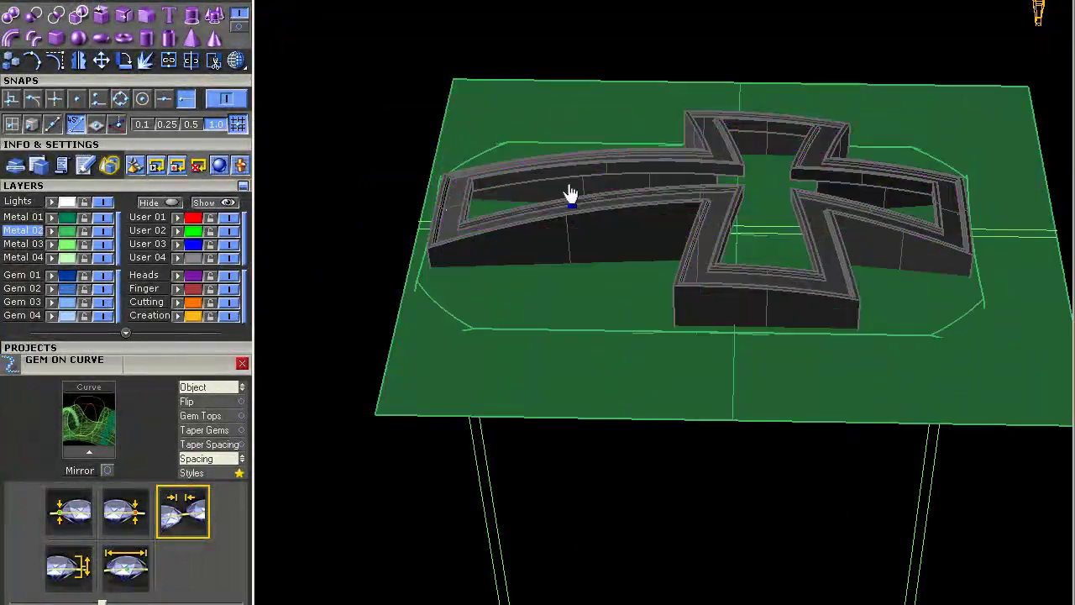
Step: Cut the solid plate with the flat surface, keeping only the domed upper portion with a flat underside
right_drag(570, 195, 511, 168)
click(482, 101)
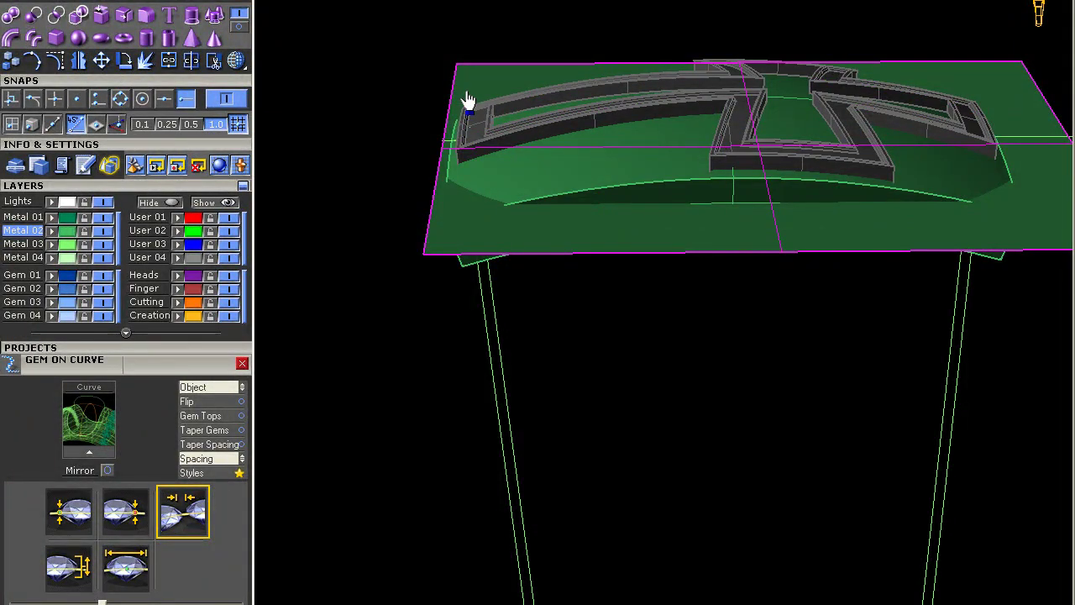
click(591, 187)
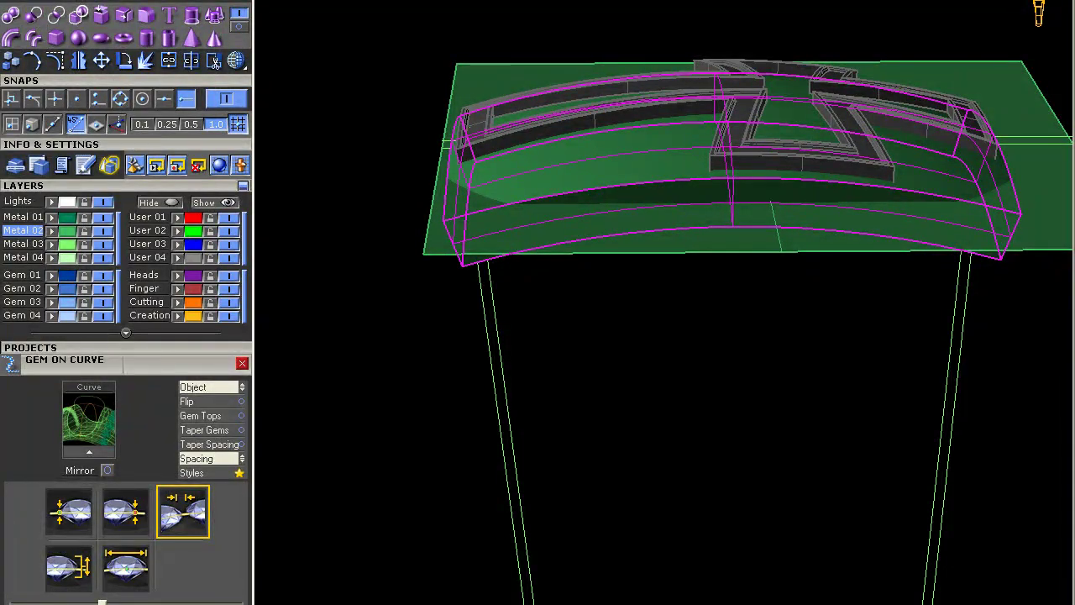
right_click(463, 89)
Step: Examine the trimmed plate from above and compare its outline with the cross's lower arm in the top view
right_drag(468, 100, 601, 330)
scroll(601, 200, up, 2)
click(603, 202)
scroll(605, 323, up, 2)
click(619, 305)
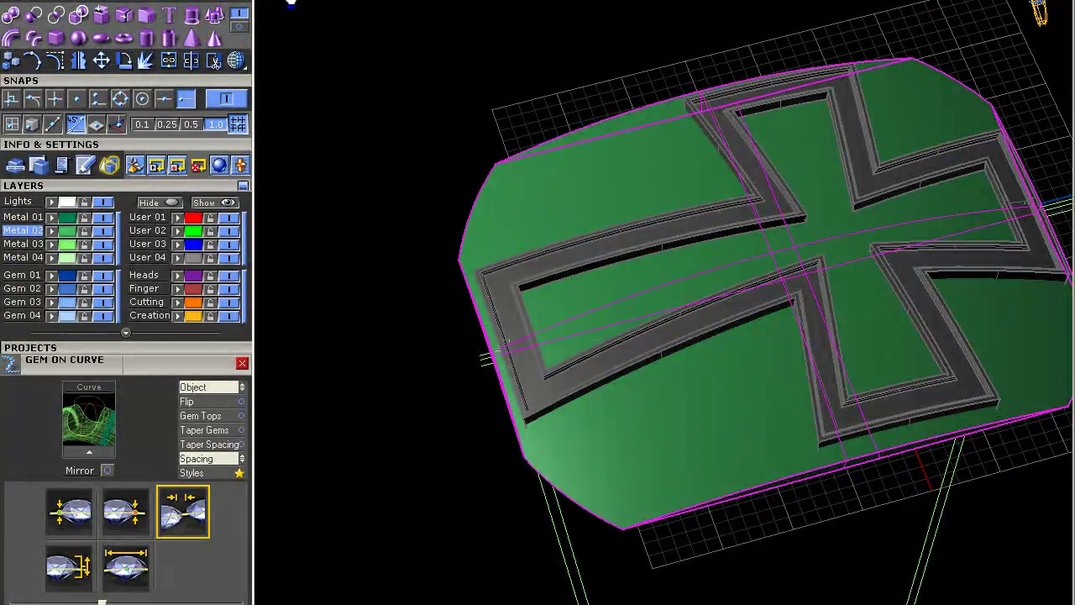
double_click(290, 2)
double_click(291, 2)
scroll(702, 362, up, 5)
right_drag(701, 362, 611, 327)
right_drag(550, 555, 539, 422)
scroll(537, 492, up, 4)
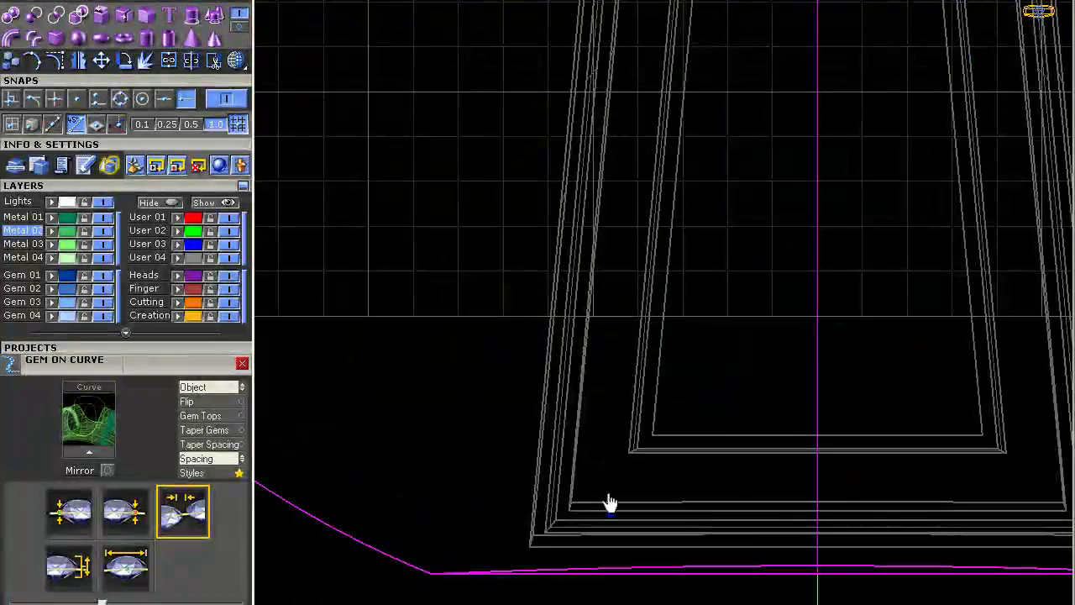
scroll(520, 474, down, 3)
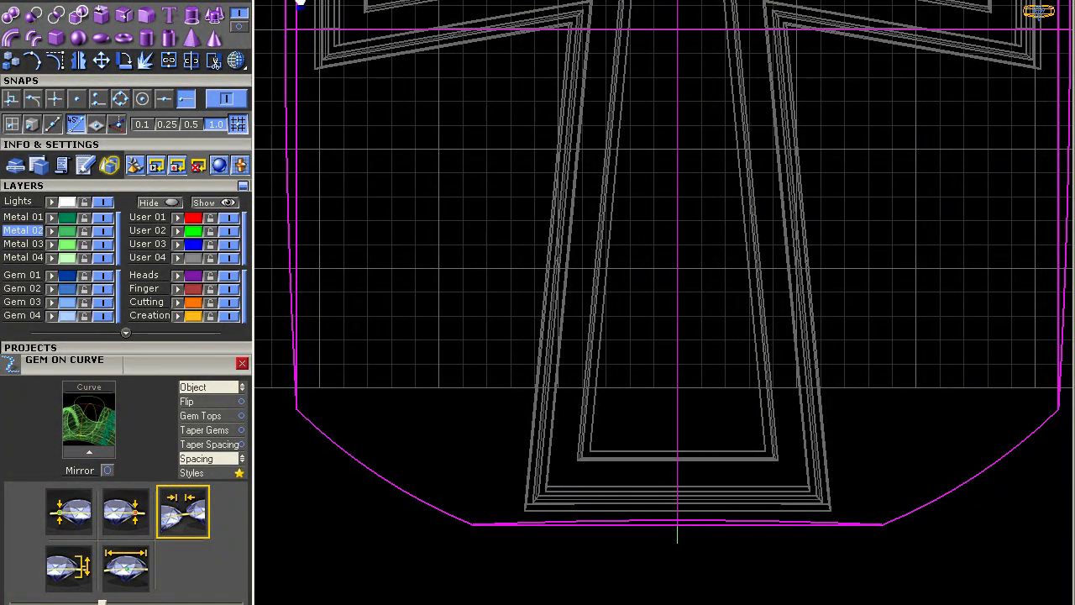
Step: Examine the trimmed plate's edges and underside against the raised cross frame in the perspective view
double_click(300, 2)
double_click(709, 4)
scroll(640, 197, down, 6)
click(490, 132)
right_drag(489, 132, 610, 175)
scroll(609, 175, up, 6)
drag(610, 175, 465, 265)
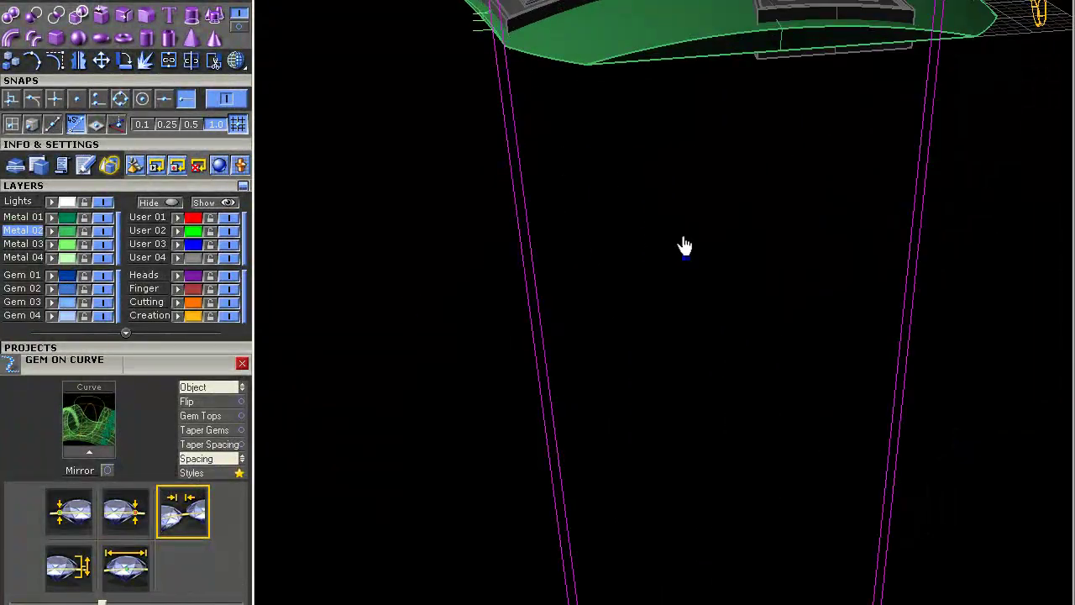
scroll(579, 245, down, 6)
right_drag(558, 149, 562, 128)
scroll(513, 148, up, 6)
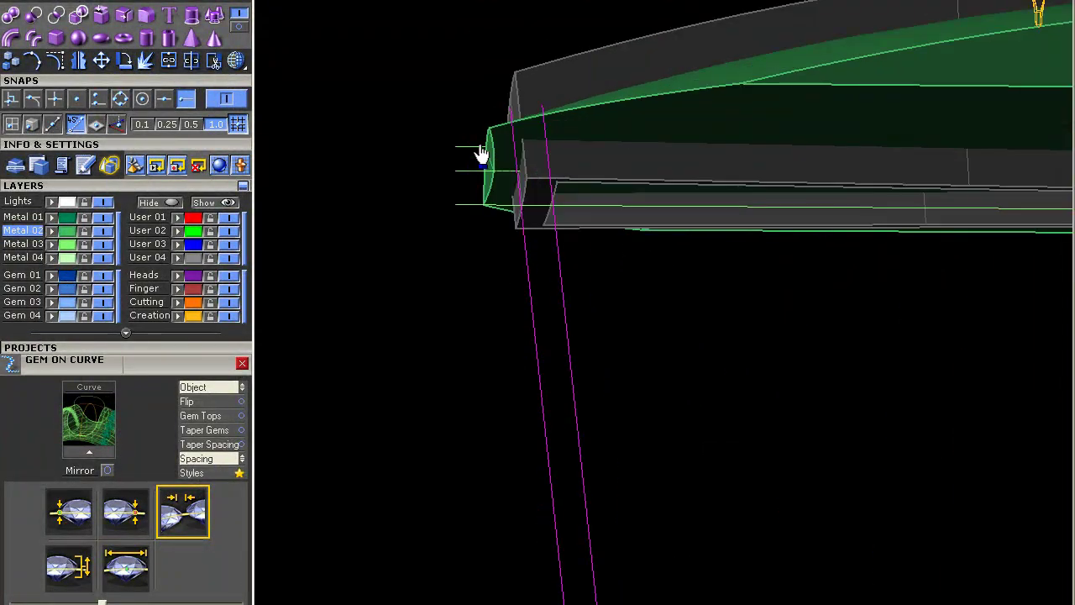
right_drag(462, 215, 696, 379)
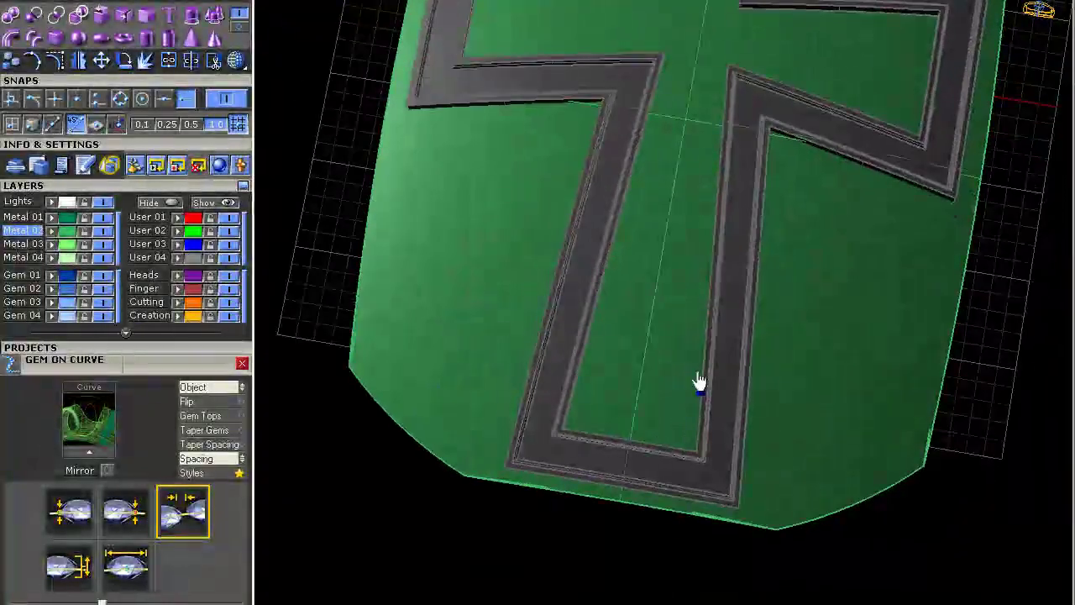
Step: Unlock the raised cross frame in the top view so that its edges can be snapped to
double_click(280, 2)
double_click(283, 5)
ctrl+right_drag(512, 244, 509, 294)
right_drag(509, 294, 505, 432)
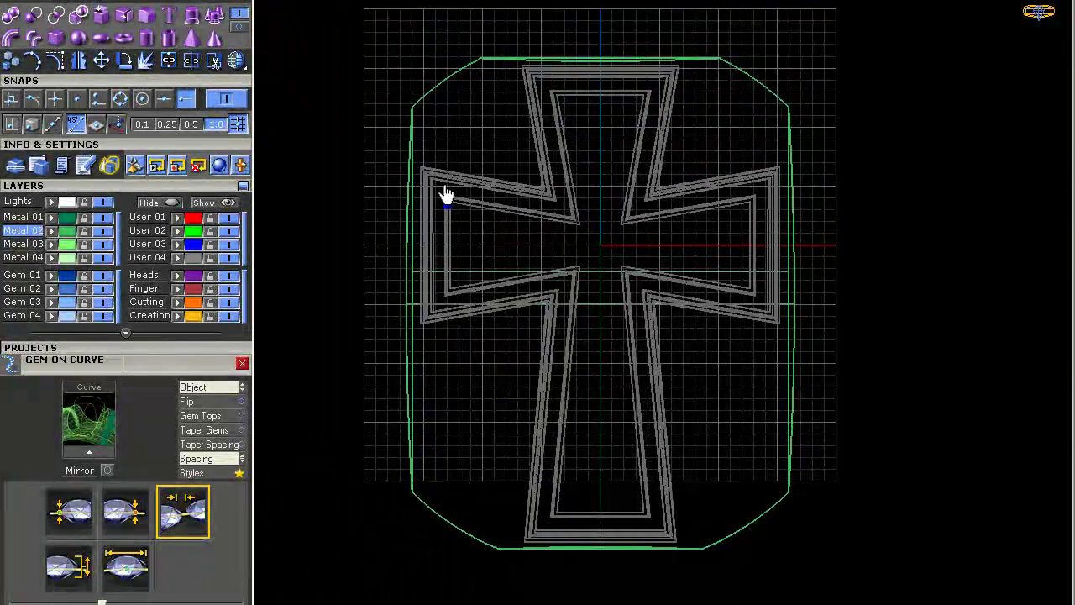
scroll(419, 183, up, 8)
right_drag(418, 187, 446, 259)
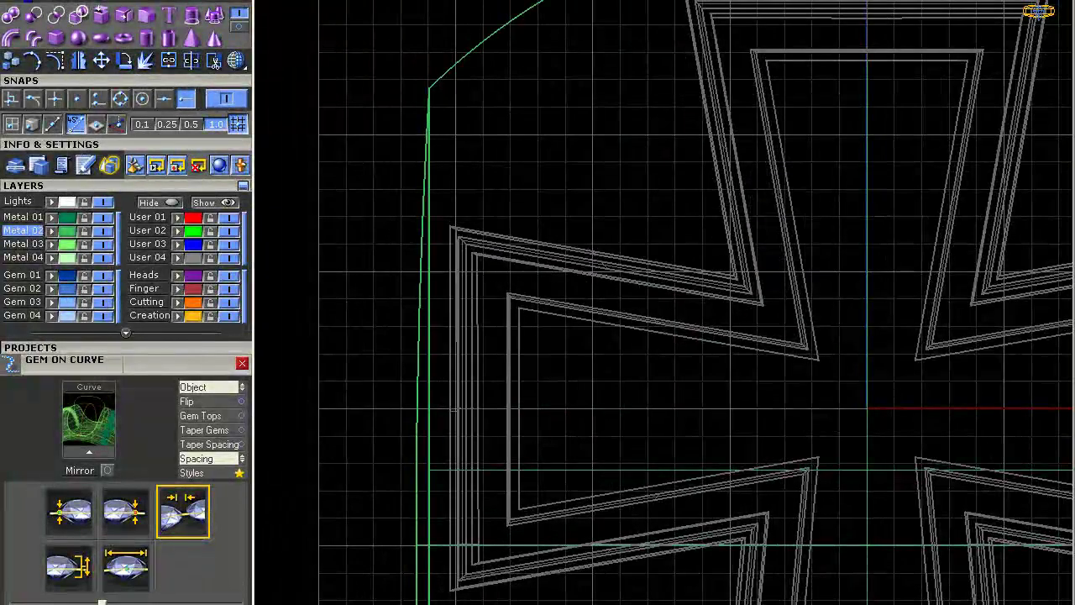
click(51, 2)
click(193, 63)
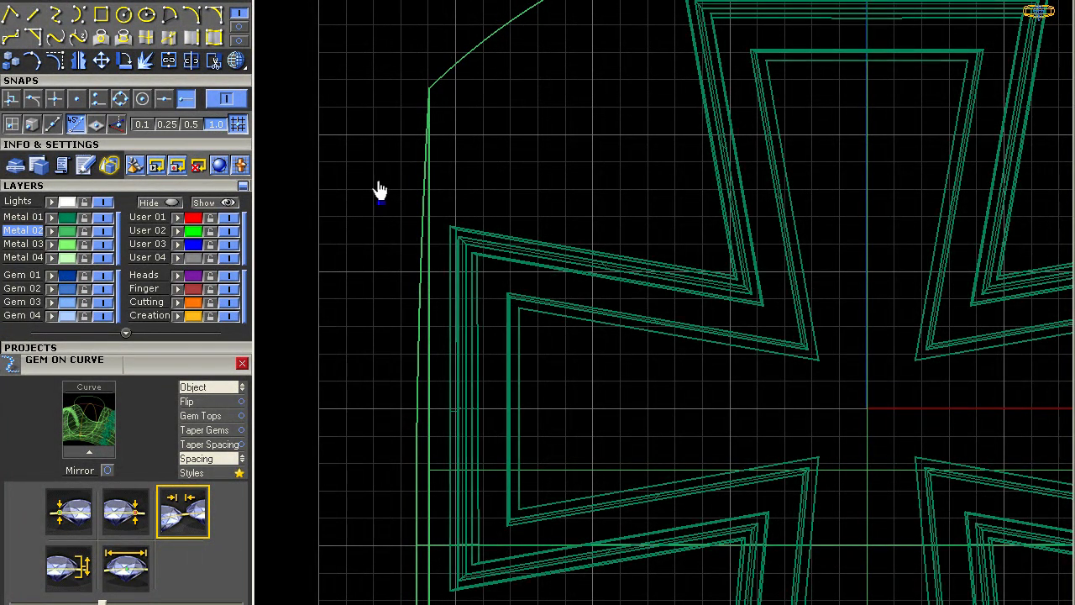
scroll(446, 239, up, 12)
click(468, 216)
click(466, 189)
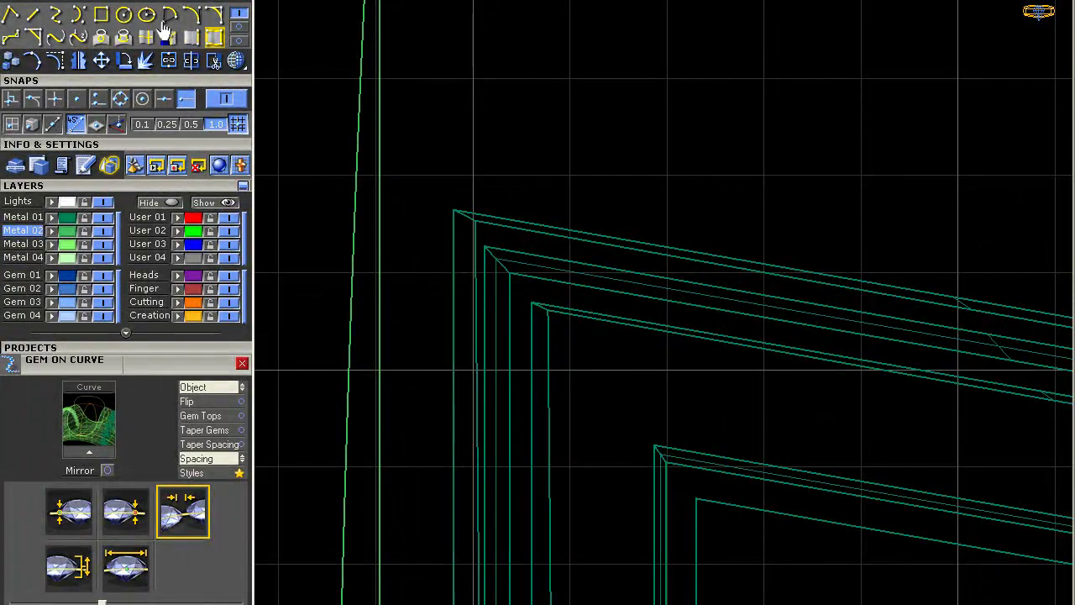
Step: Draw a small square at the left arm's upper outer corner, scale it to the frame's border width and place it over the border
click(101, 15)
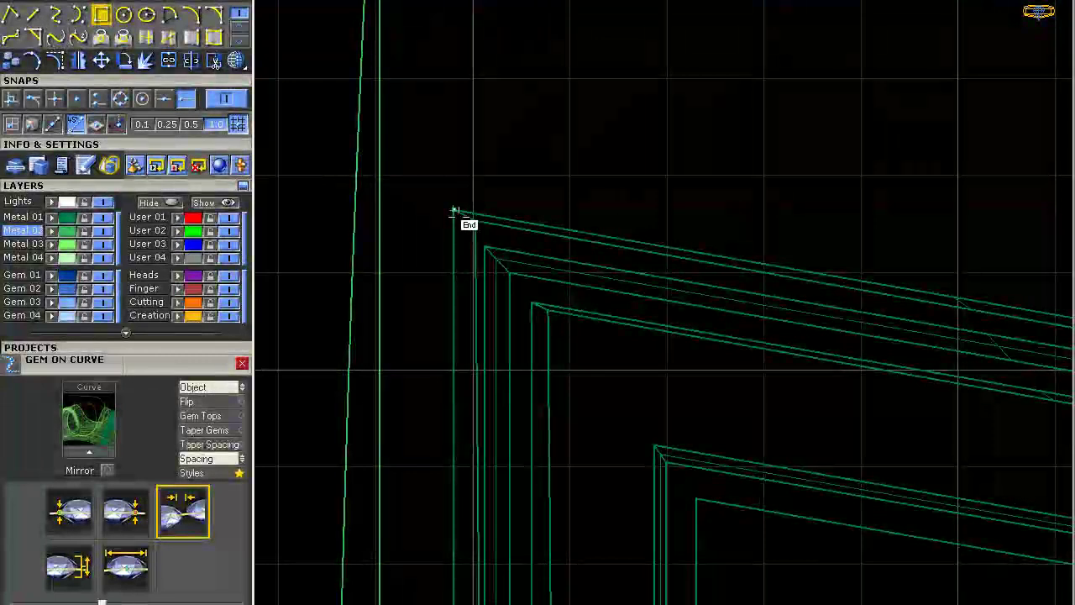
click(454, 209)
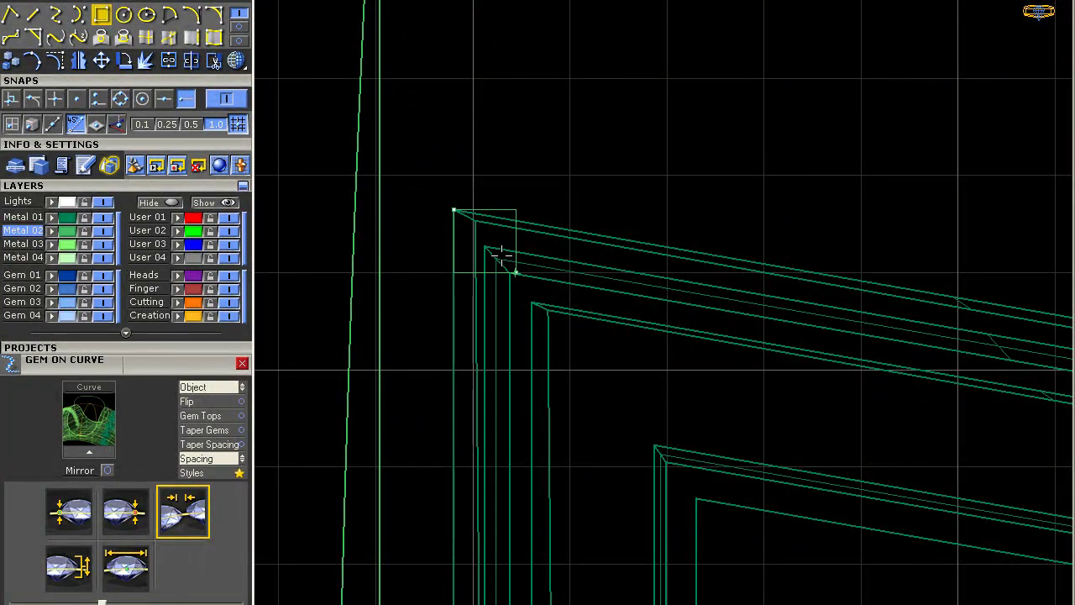
click(509, 264)
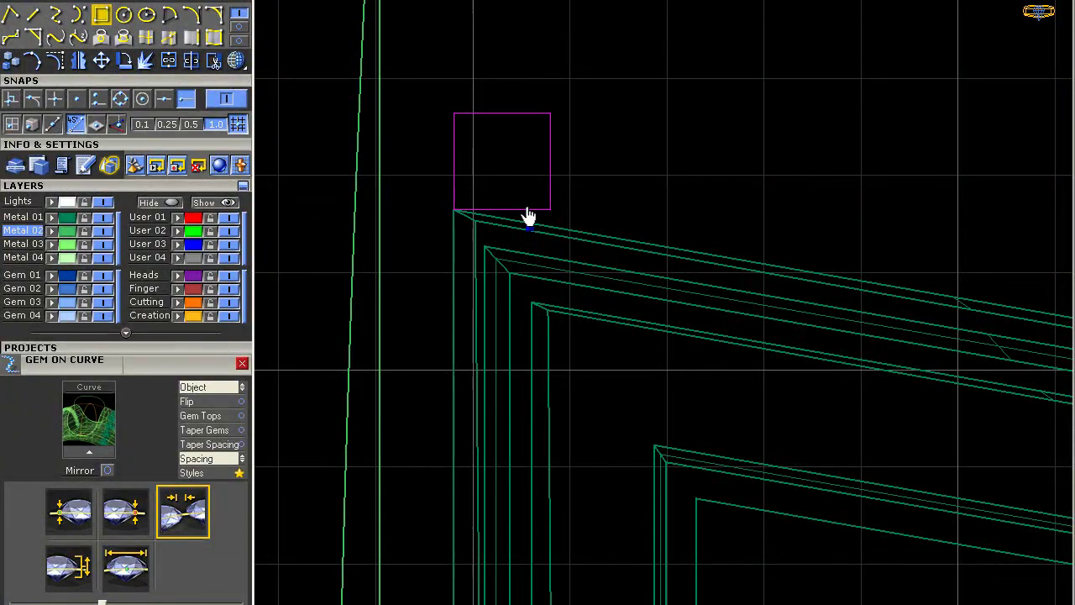
click(459, 218)
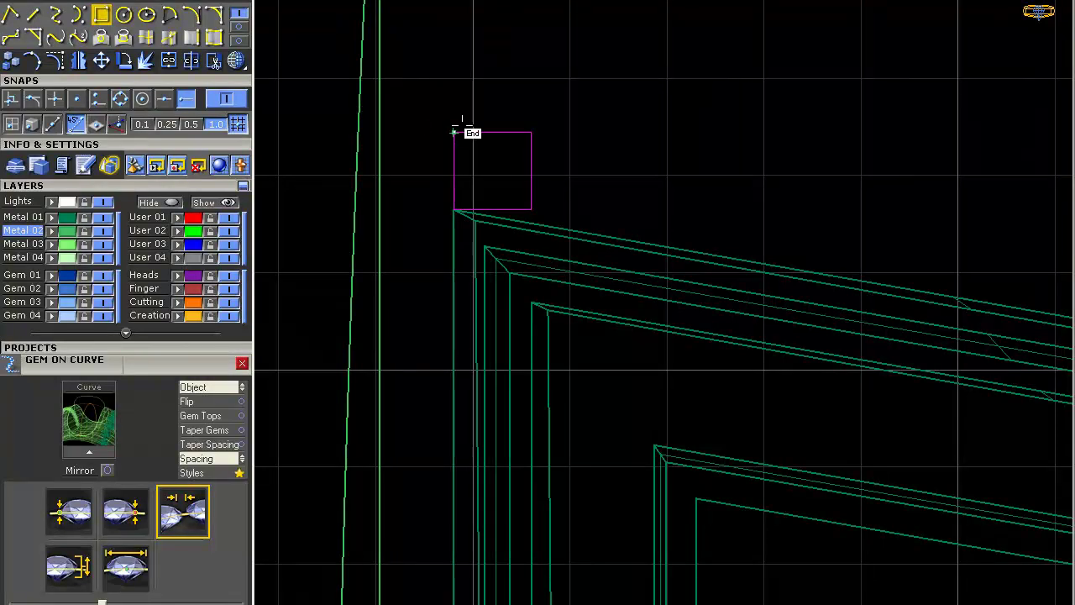
scroll(453, 210, down, 2)
scroll(492, 221, up, 4)
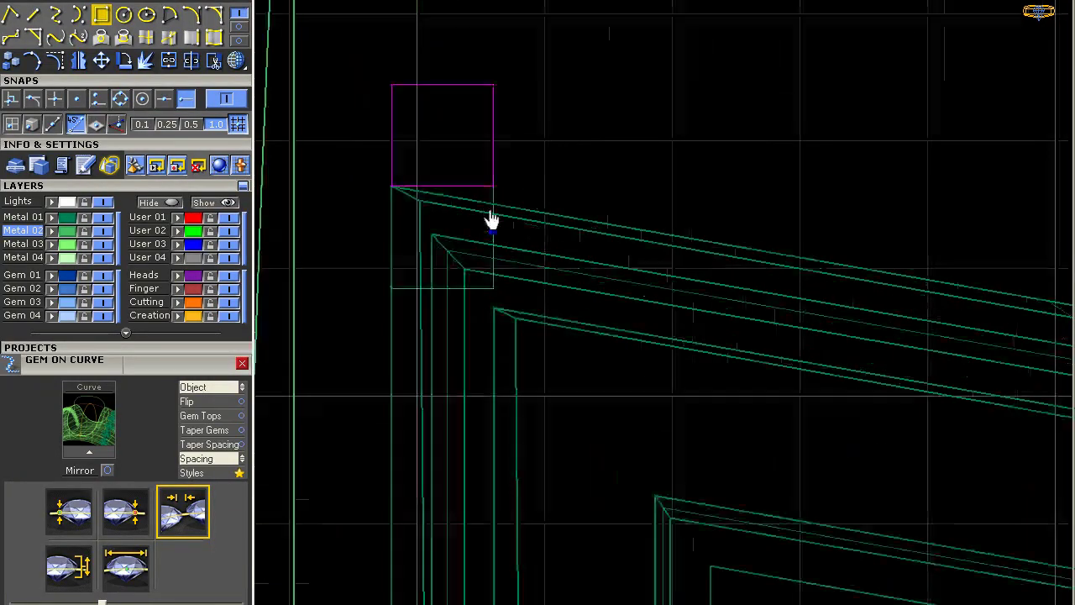
click(468, 197)
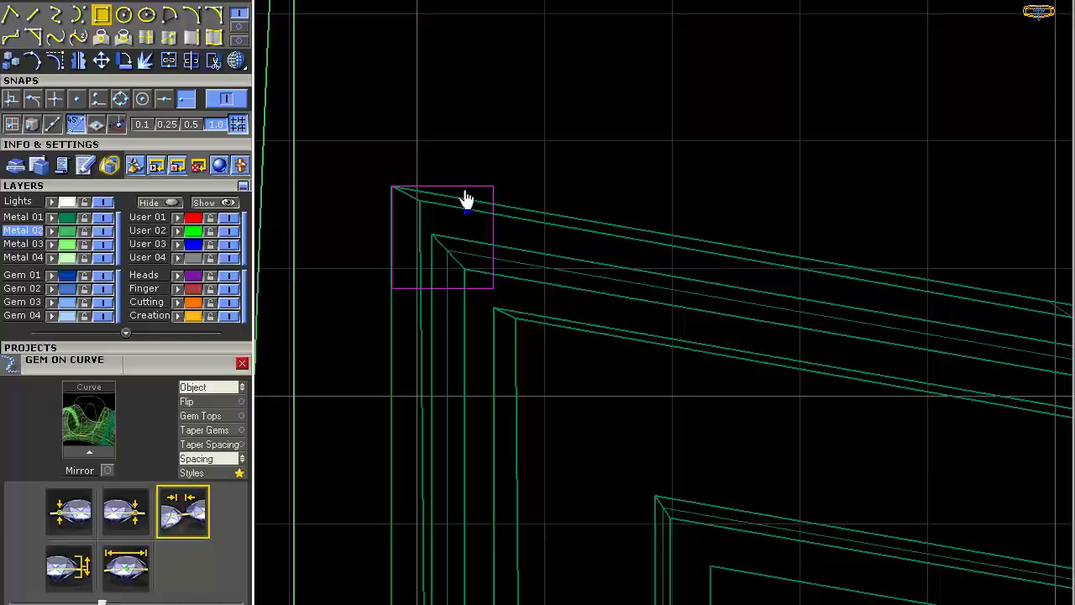
Step: Move the square's two inner-side corner points down to follow the slope of the frame's upper edge
click(53, 61)
drag(499, 181, 504, 188)
scroll(500, 193, up, 3)
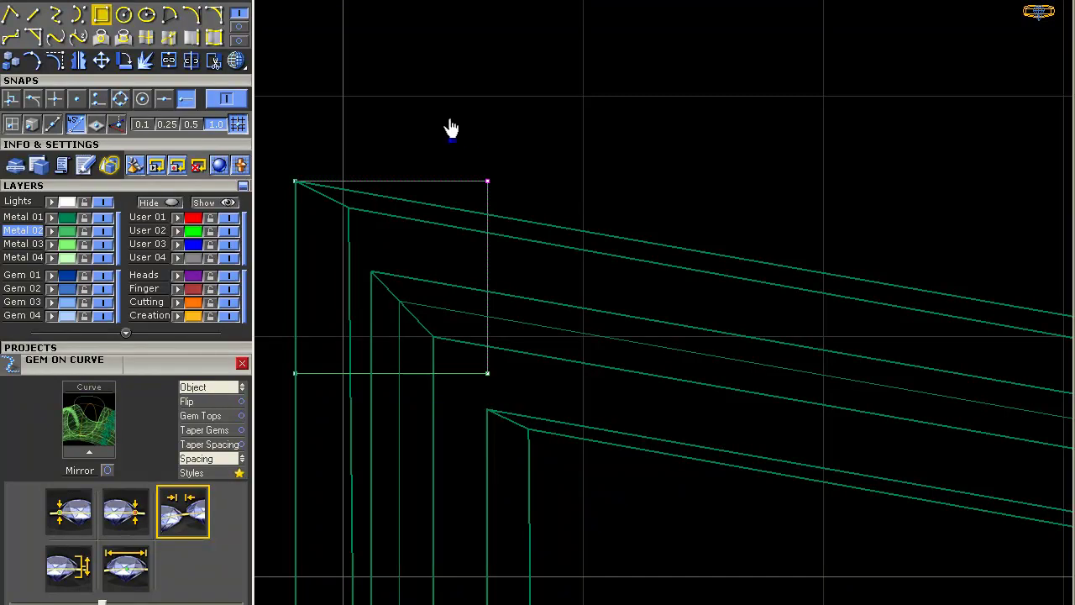
click(102, 62)
key(Escape)
click(101, 62)
click(642, 103)
key(Escape)
scroll(495, 227, up, 5)
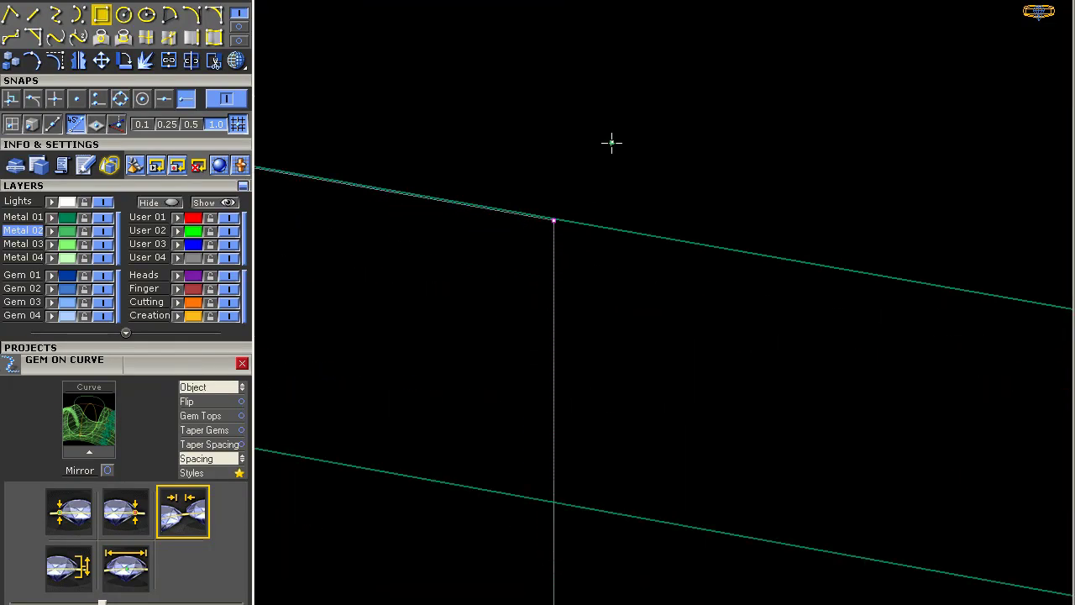
scroll(611, 145, down, 5)
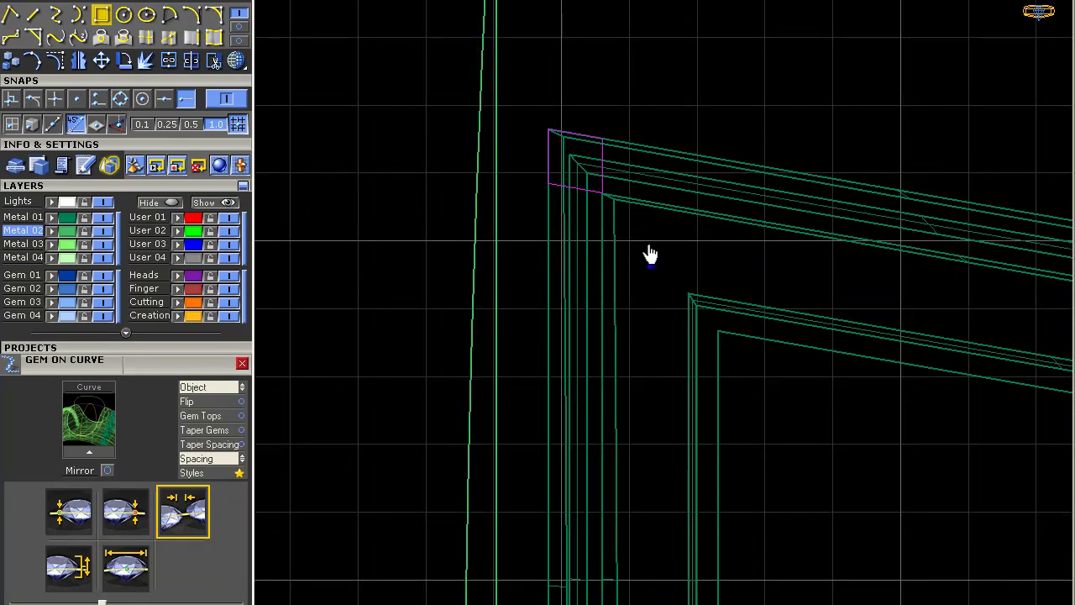
Step: Examine the frame's layered border where the left arm meets the upper arm
scroll(580, 233, down, 5)
scroll(562, 232, up, 5)
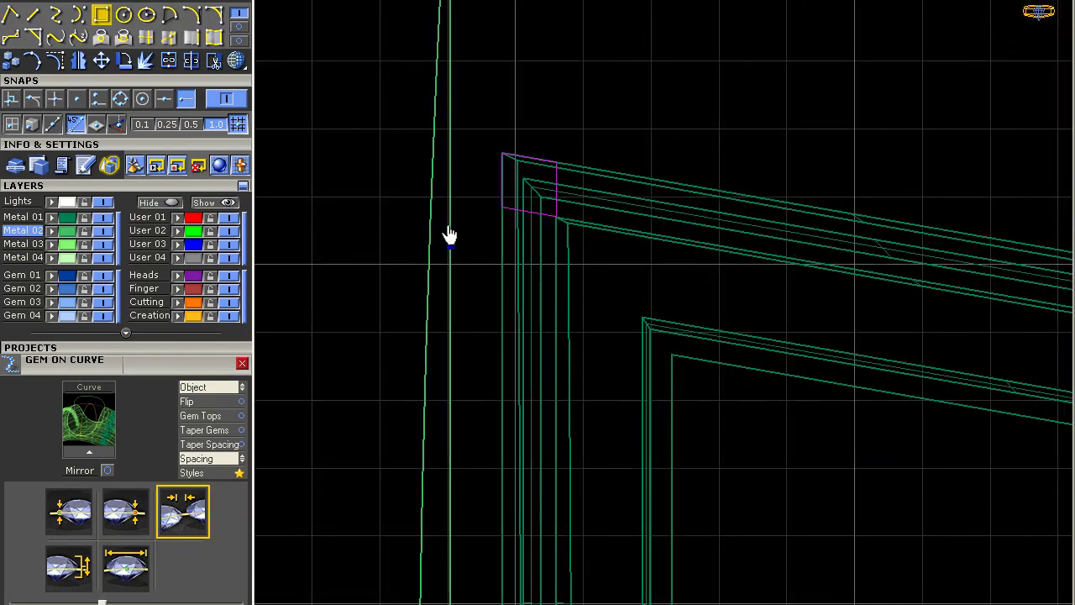
scroll(469, 205, down, 3)
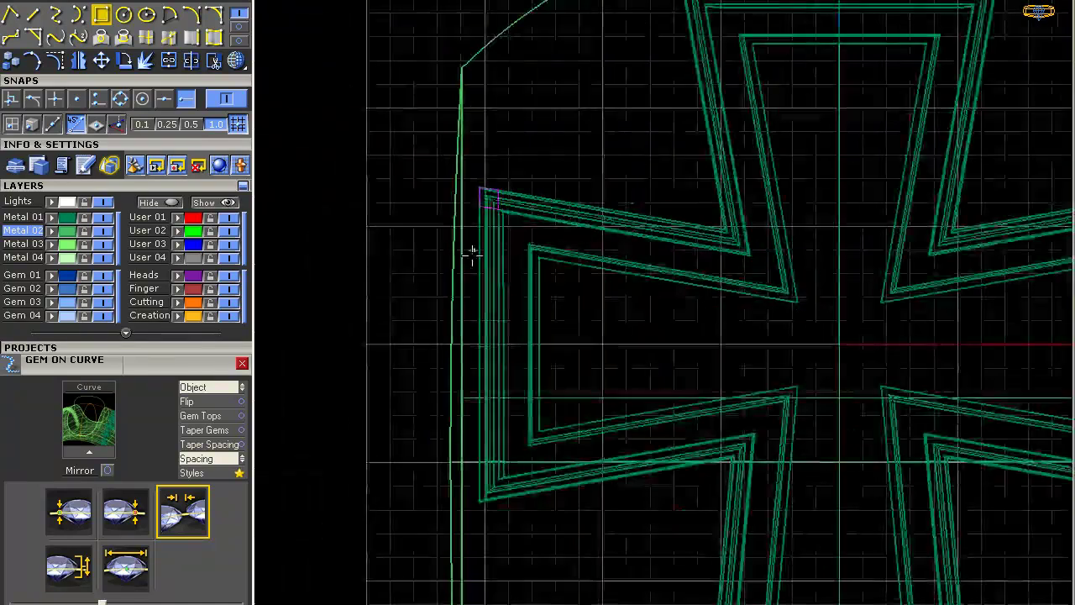
scroll(711, 230, up, 6)
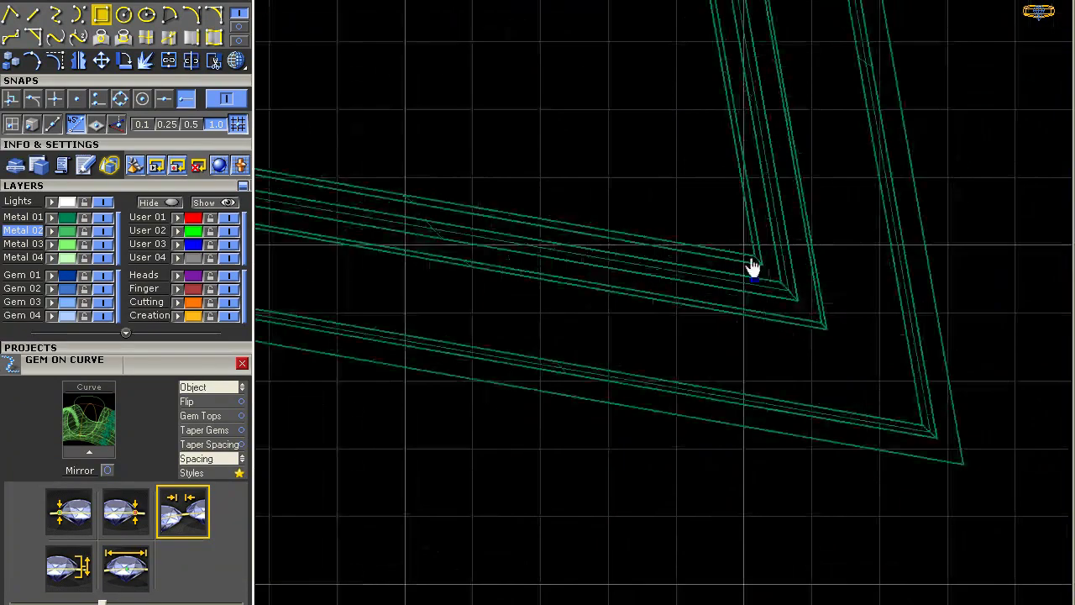
scroll(753, 267, down, 6)
scroll(737, 292, up, 6)
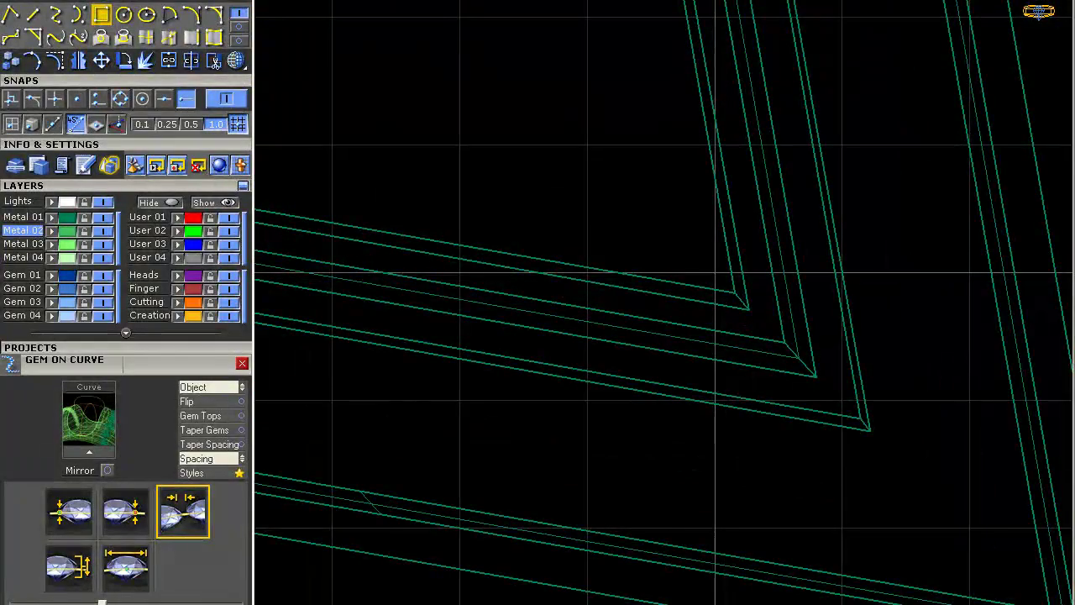
double_click(298, 2)
scroll(634, 82, down, 5)
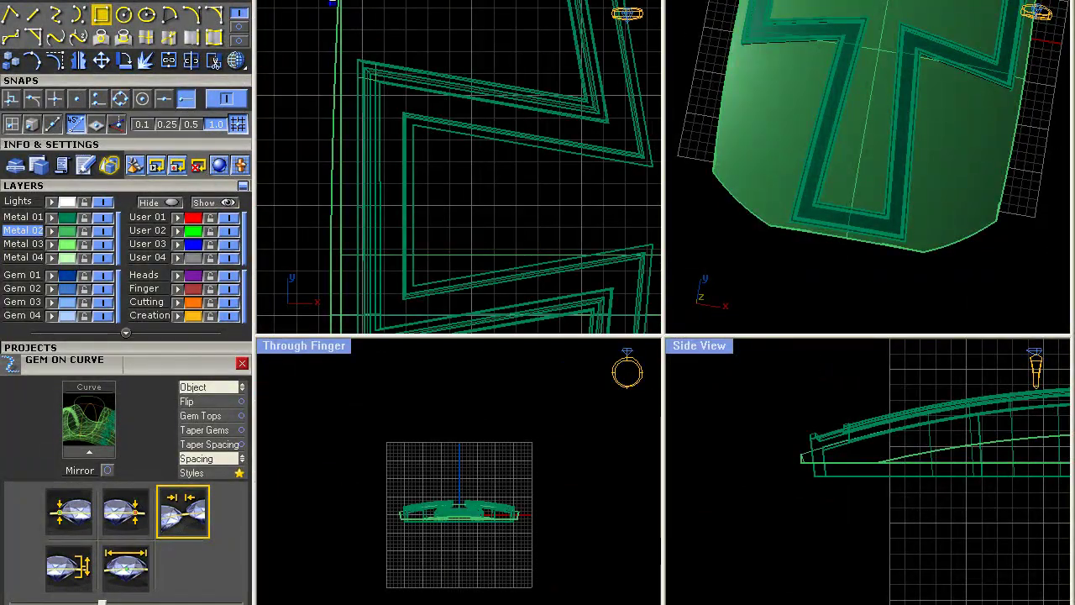
Step: Discard the small square at the frame's corner and lock the cross frame again
double_click(332, 3)
scroll(580, 159, down, 7)
right_drag(626, 166, 578, 180)
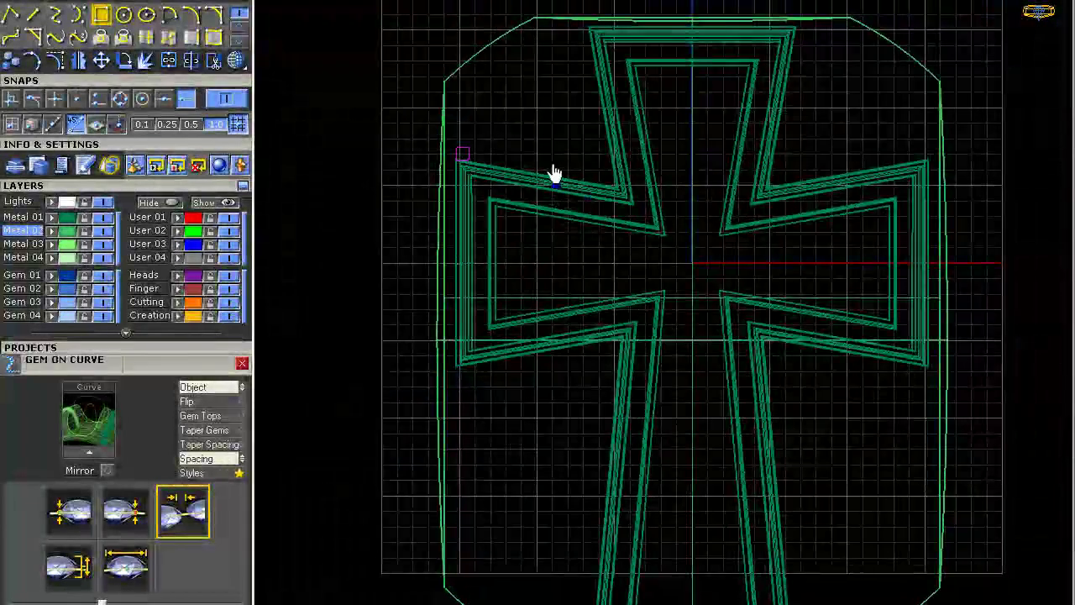
scroll(559, 192, down, 3)
click(560, 192)
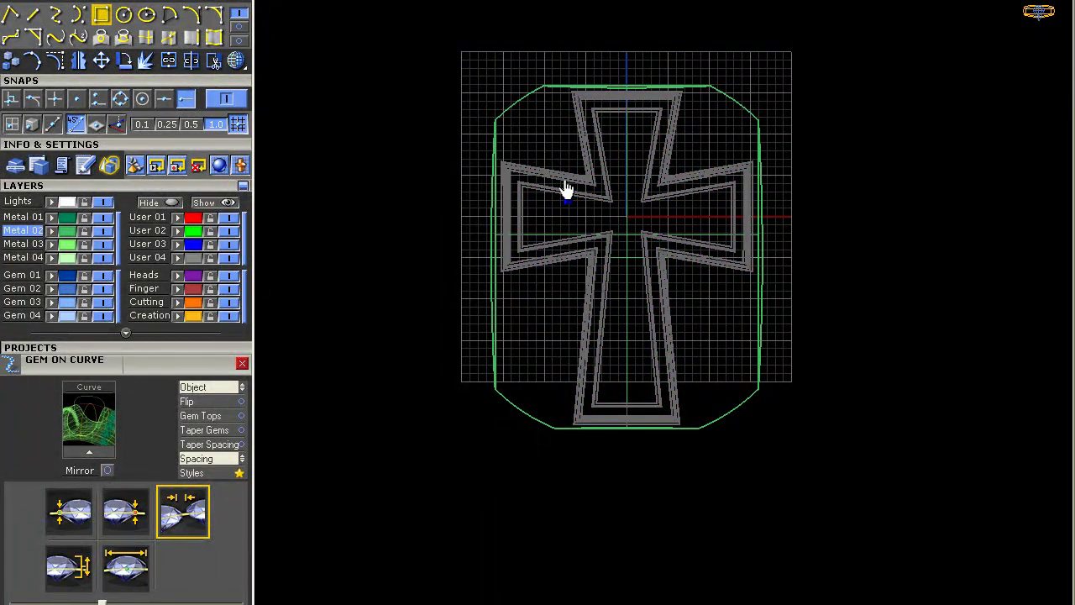
Step: Unhide only the outer cross outline curve from the hidden objects
text(show)
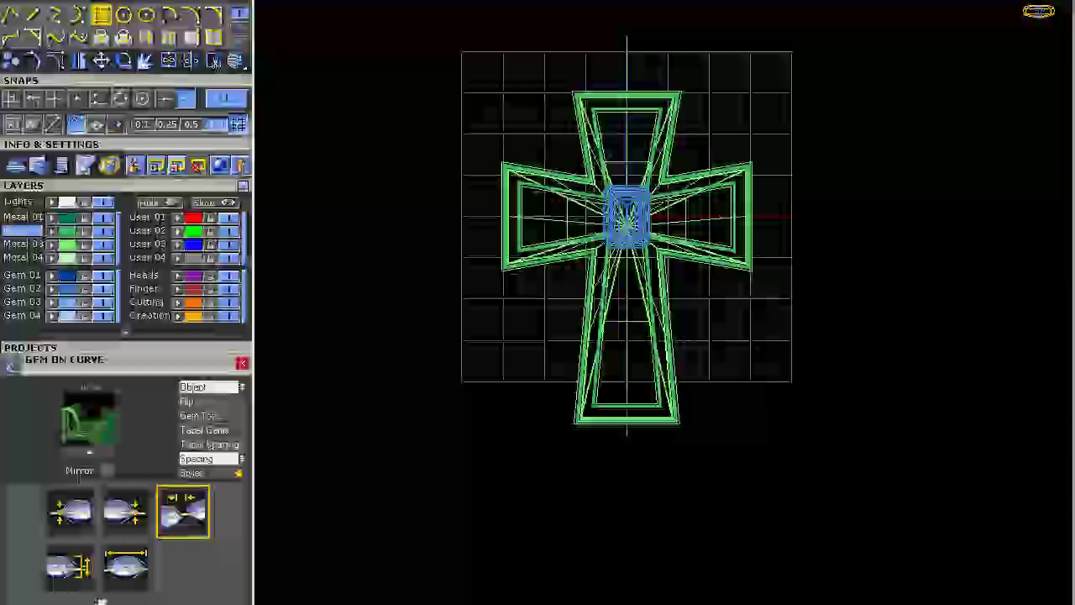
scroll(501, 162, up, 5)
click(509, 159)
scroll(533, 175, down, 3)
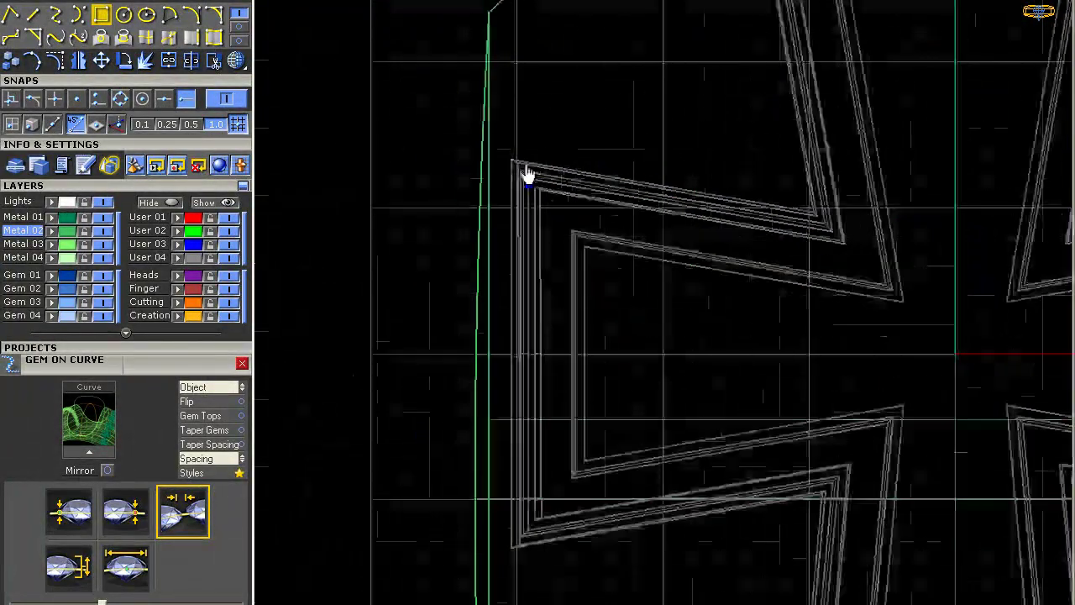
double_click(339, 1)
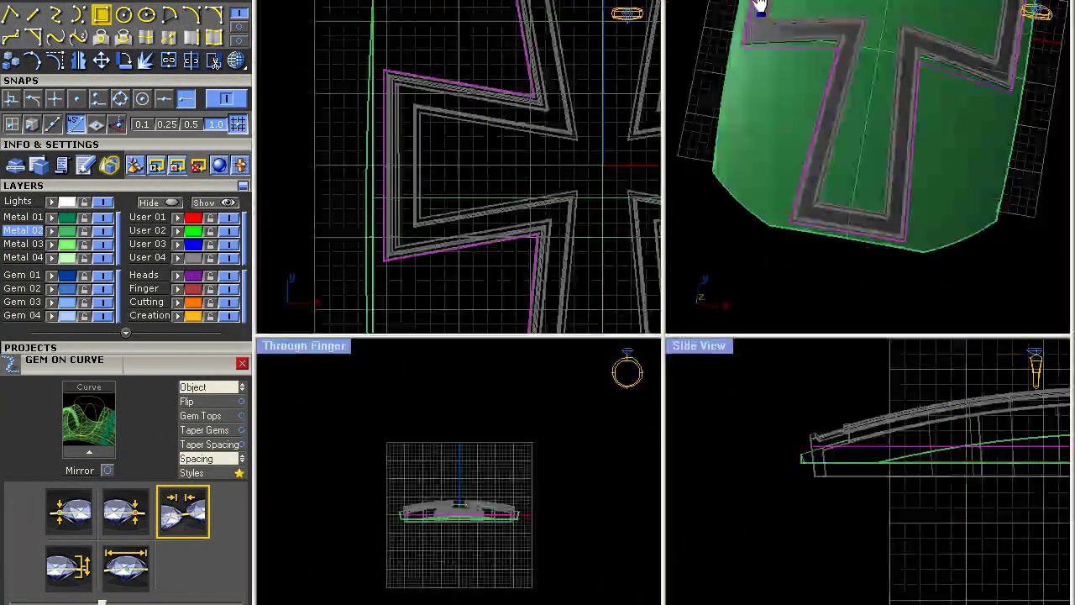
Step: Move the outer cross outline curve horizontally into the empty area beside the plate
double_click(748, 2)
mouse_move(598, 186)
right_down()
mouse_move(626, 75)
mouse_move(621, 175)
right_up()
double_click(288, 3)
double_click(288, 3)
right_drag(485, 121, 432, 199)
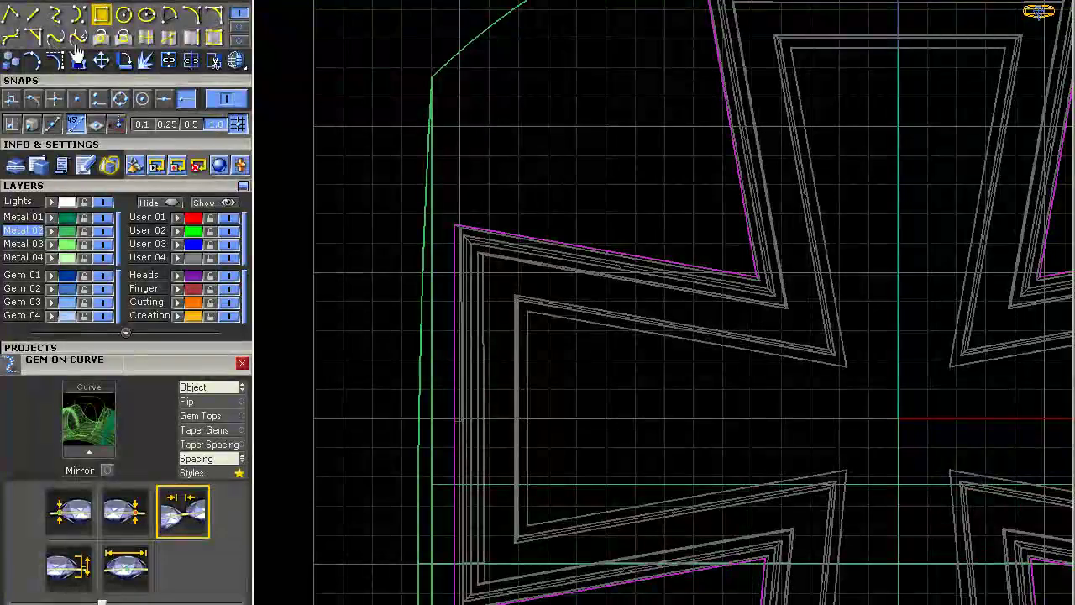
scroll(618, 172, down, 3)
click(697, 161)
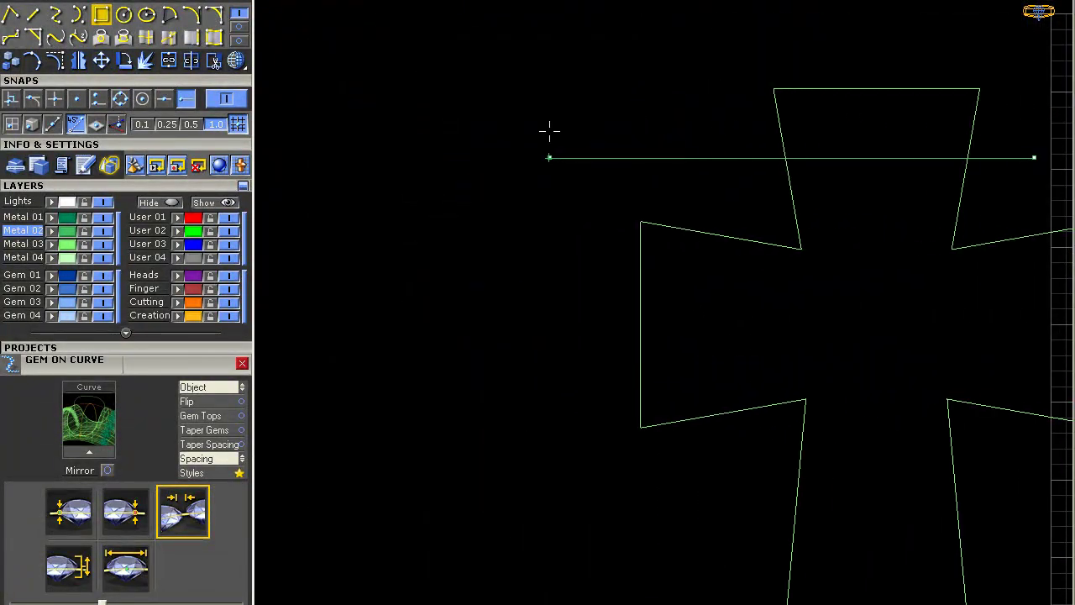
click(538, 127)
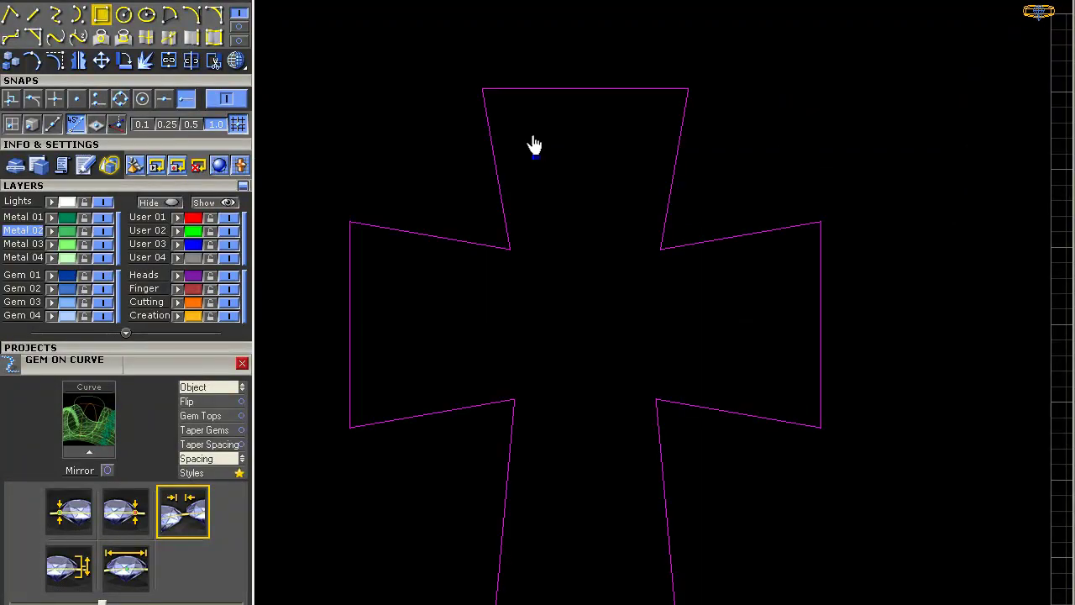
Step: Offset the cross outline inward by a small, even distance
scroll(602, 156, up, 2)
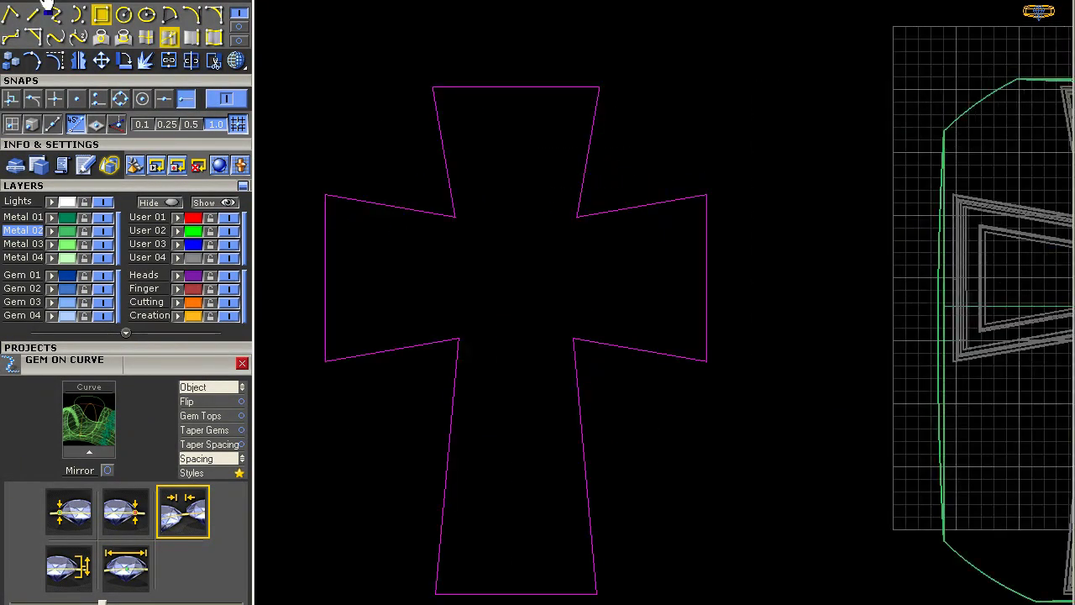
click(239, 26)
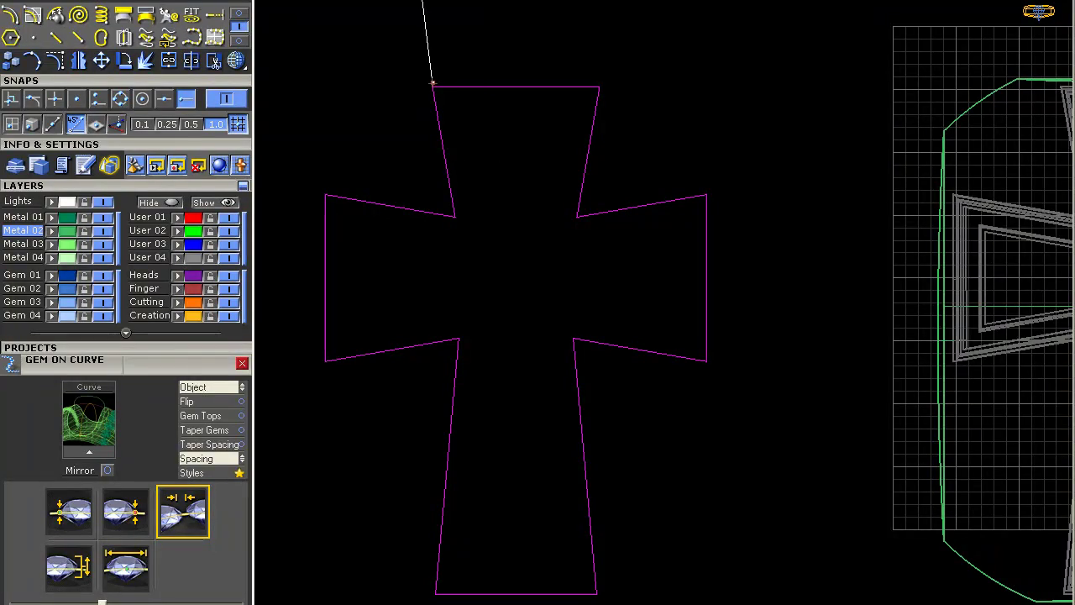
click(511, 183)
click(502, 192)
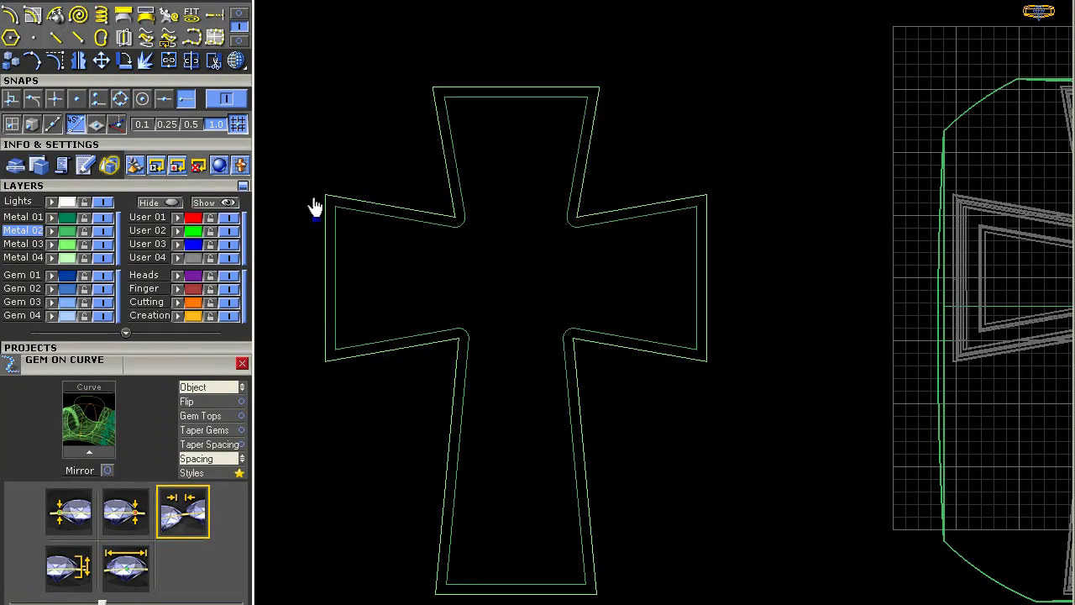
Step: Draw short horizontal and vertical lines from the inset outline's corner to the outer outline at the left arm's upper end
scroll(311, 204, up, 3)
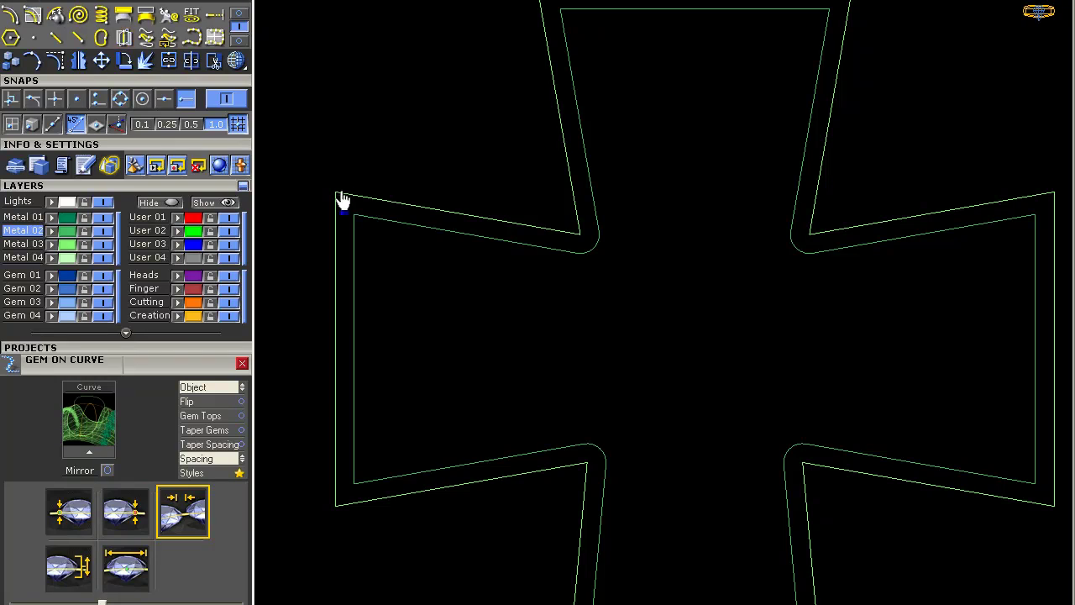
click(368, 231)
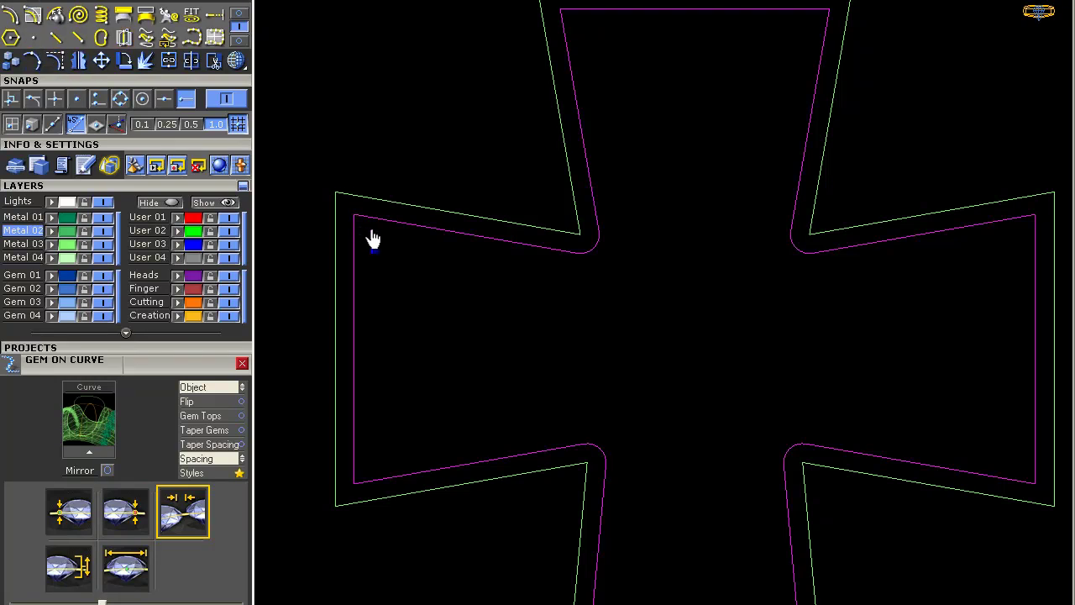
scroll(354, 221, up, 3)
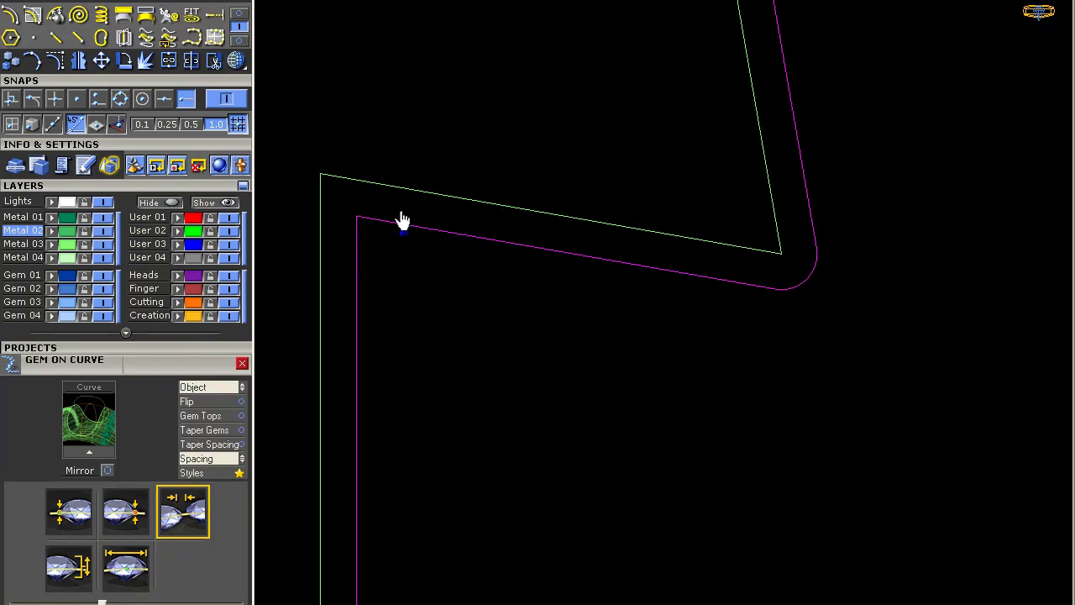
click(319, 216)
click(236, 15)
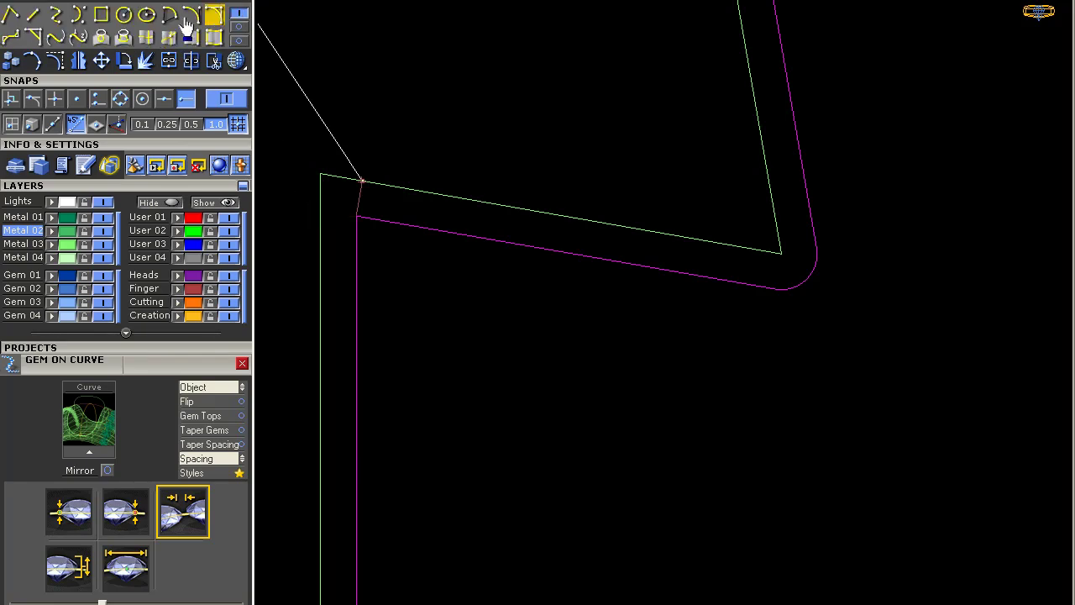
click(32, 17)
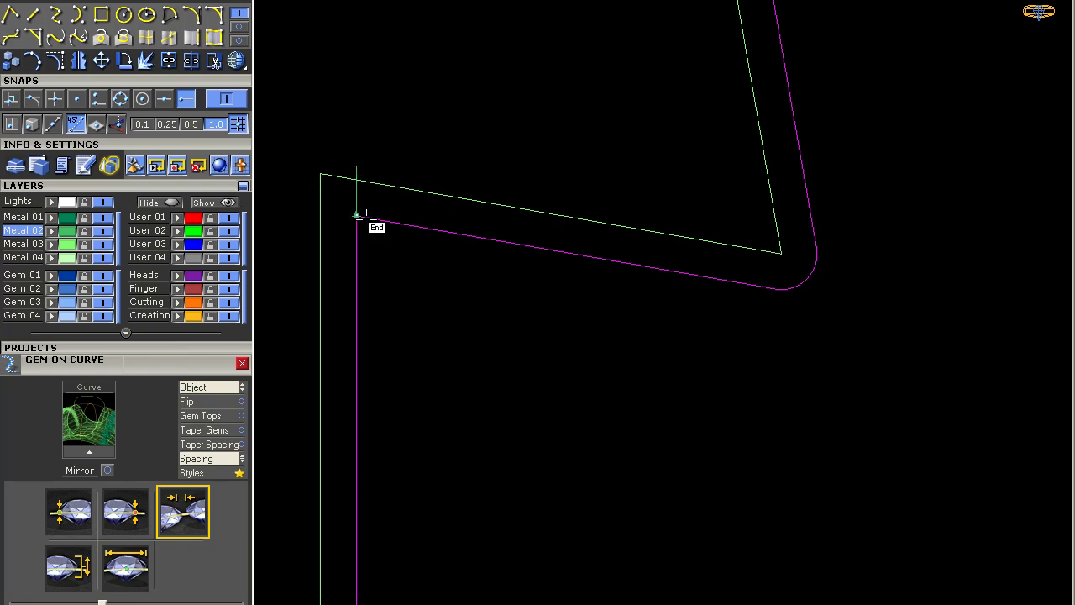
scroll(318, 204, up, 3)
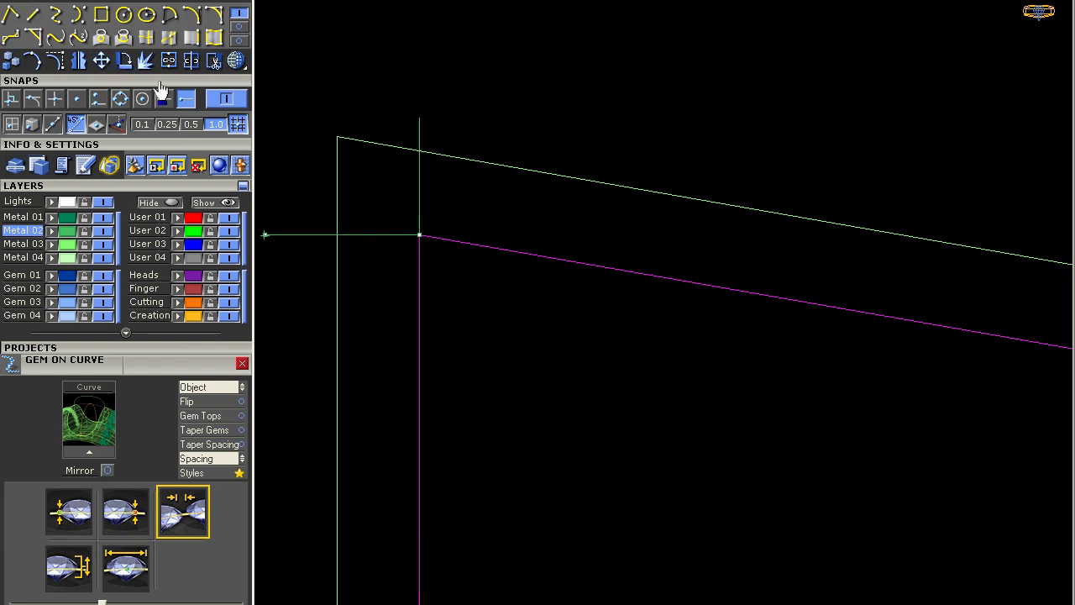
click(54, 98)
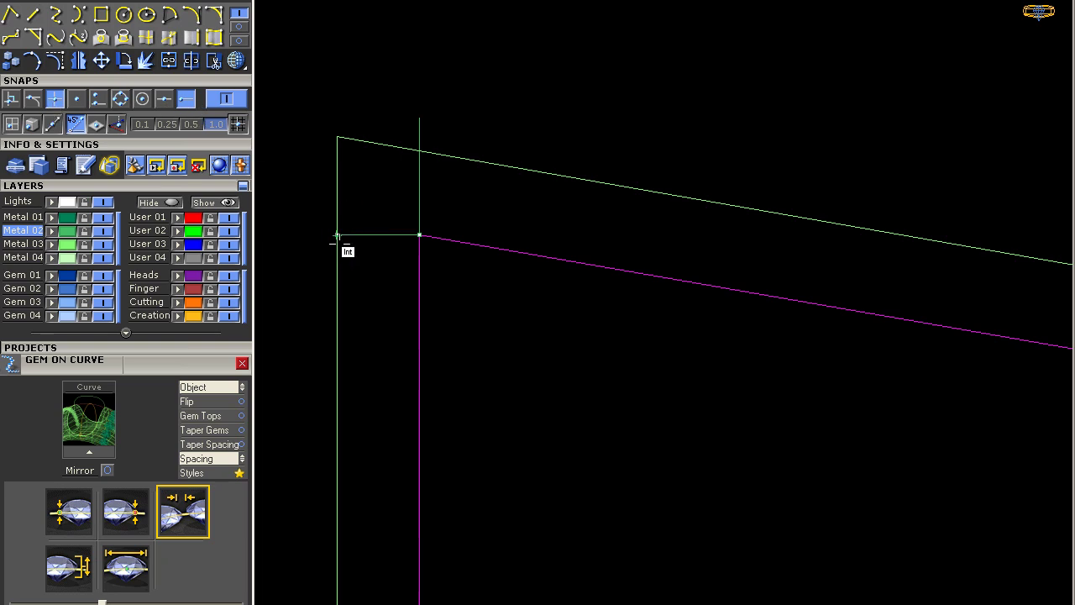
scroll(417, 193, down, 3)
Step: Connect the outer outline's upper-left notch corner to both ends of the inset's rounded corner, and select only the short corner lines
right_drag(620, 221, 579, 221)
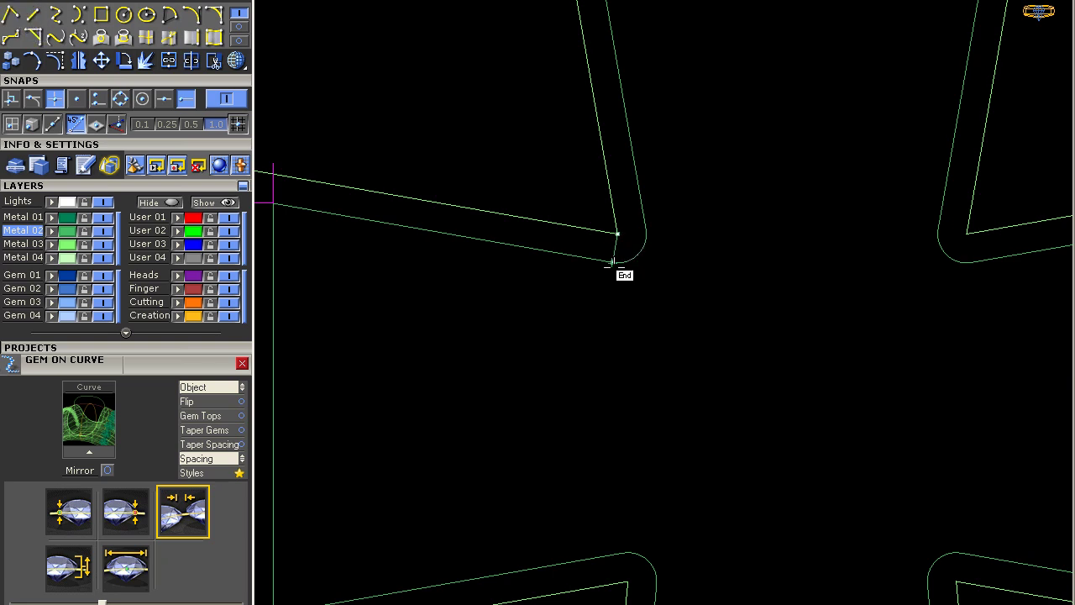
click(621, 241)
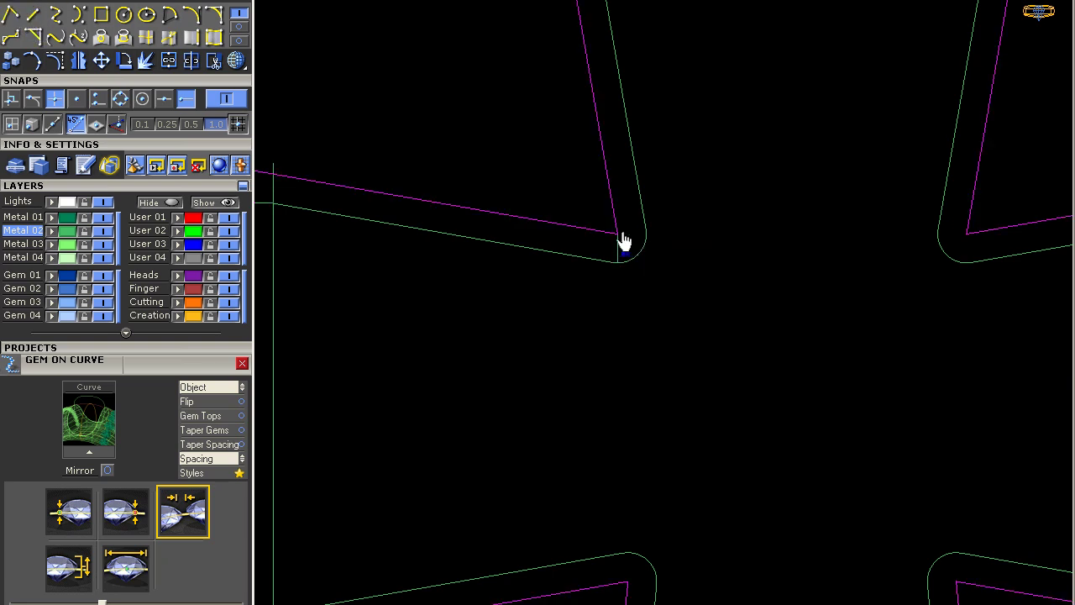
scroll(598, 206, down, 8)
key(Escape)
key(ctrl+a)
drag(396, 158, 694, 284)
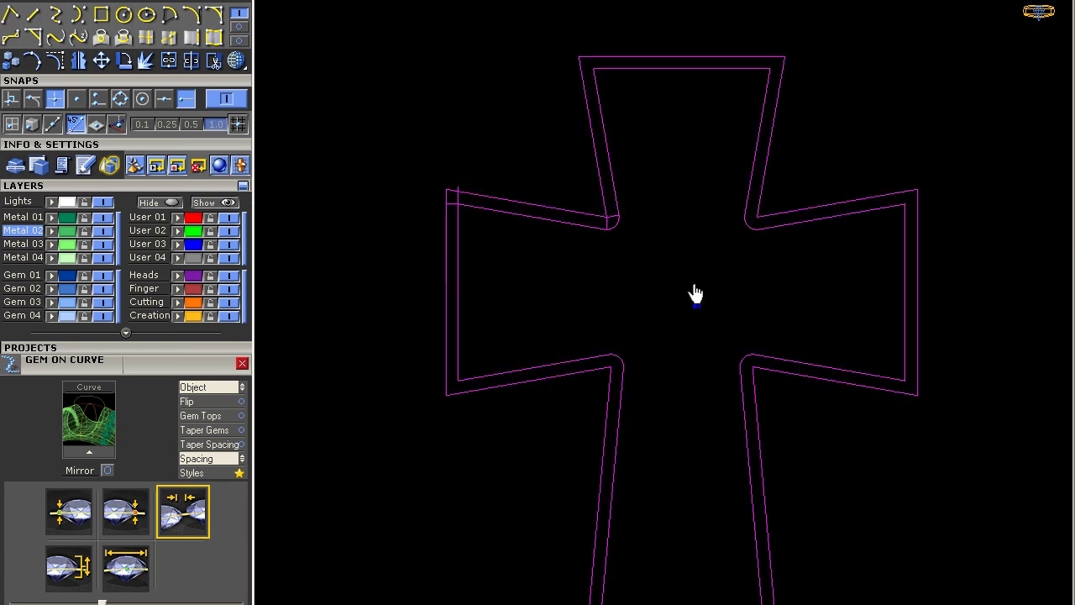
drag(438, 164, 663, 272)
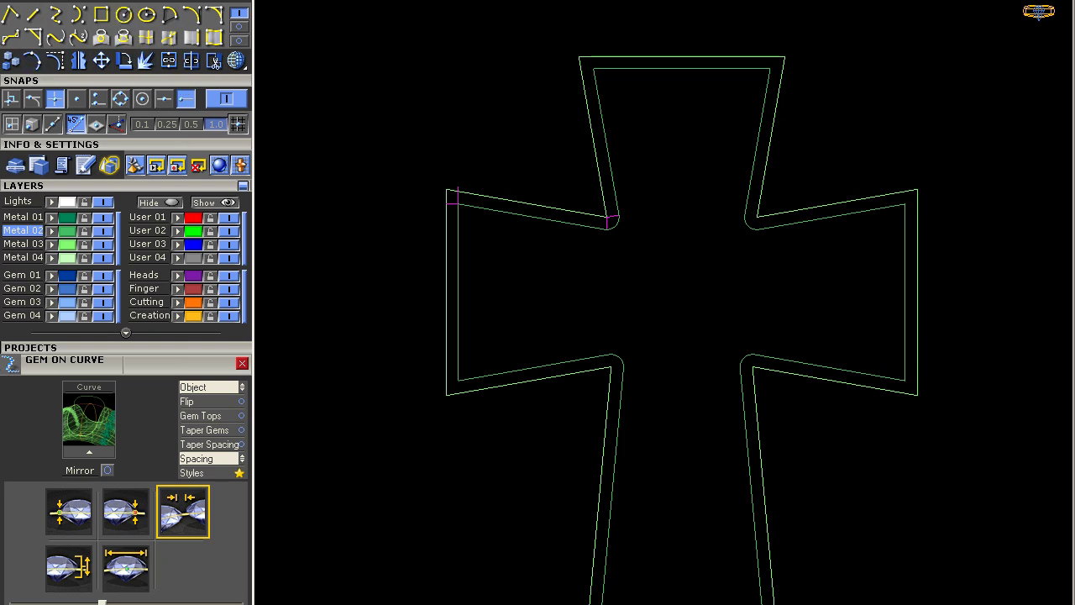
Step: Draw a circle at the cross's centre touching the inset outline's rounded notch corners
scroll(621, 227, up, 3)
click(606, 227)
click(619, 473)
click(857, 472)
scroll(593, 221, up, 4)
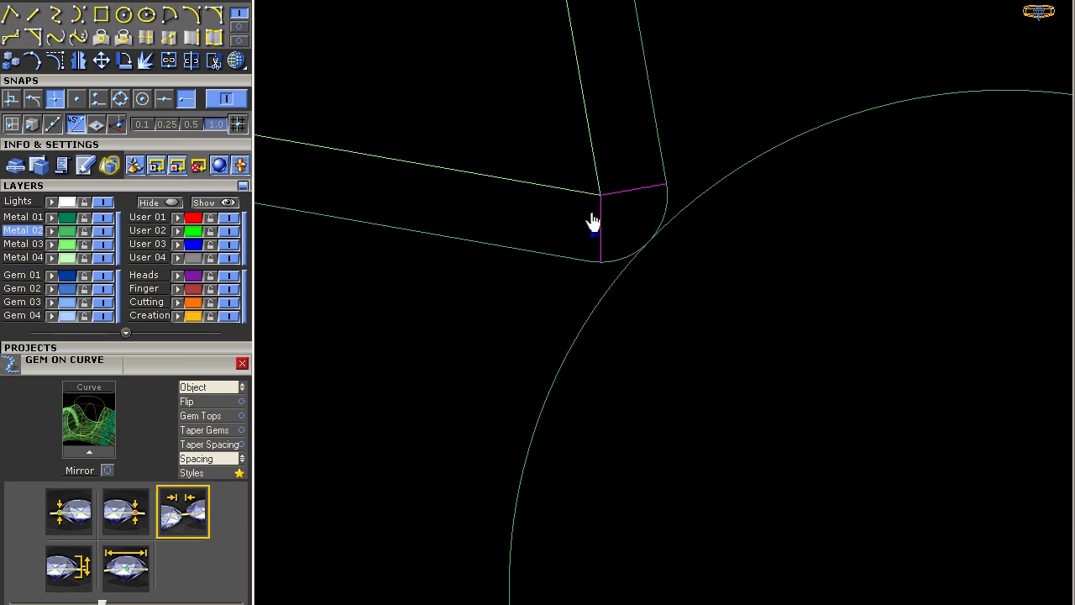
scroll(596, 221, down, 6)
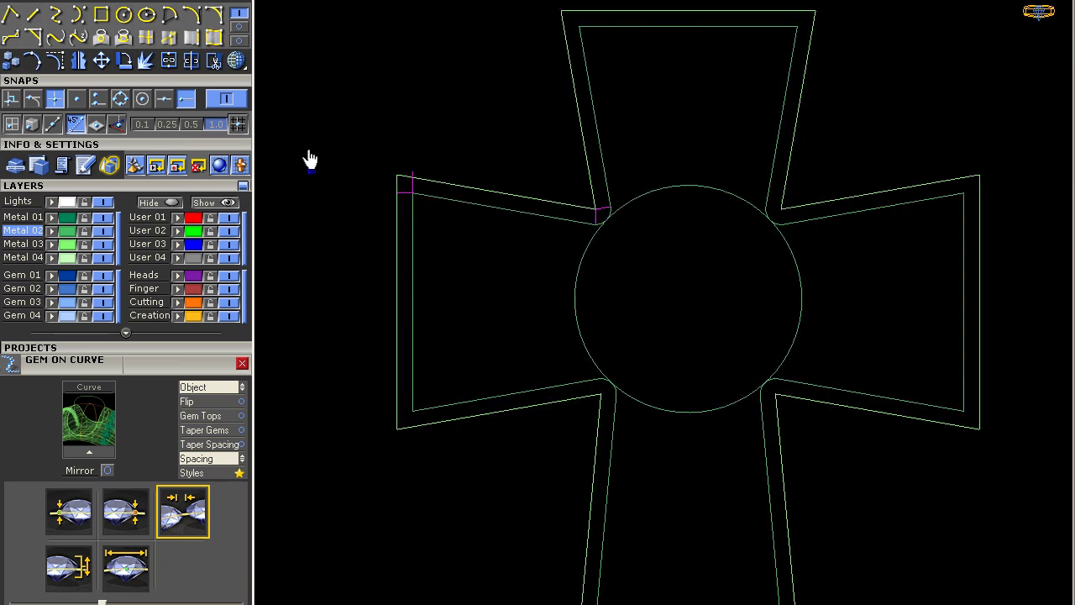
Step: Try to mirror the short corner lines downward about the central circle's centre
click(142, 99)
click(600, 317)
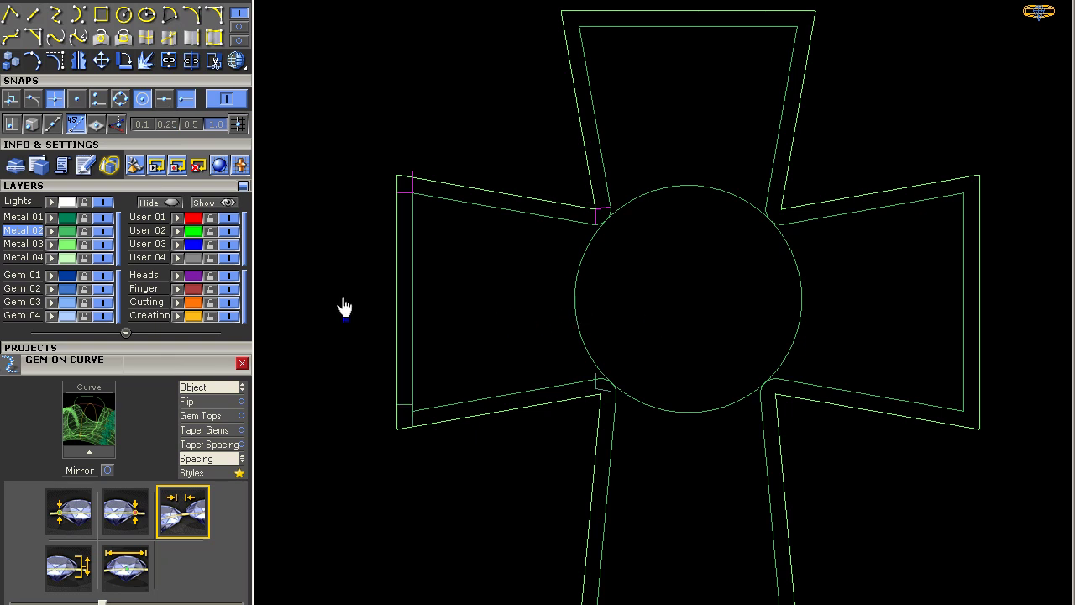
scroll(602, 403, up, 4)
scroll(614, 360, down, 3)
scroll(366, 394, up, 3)
scroll(405, 393, down, 4)
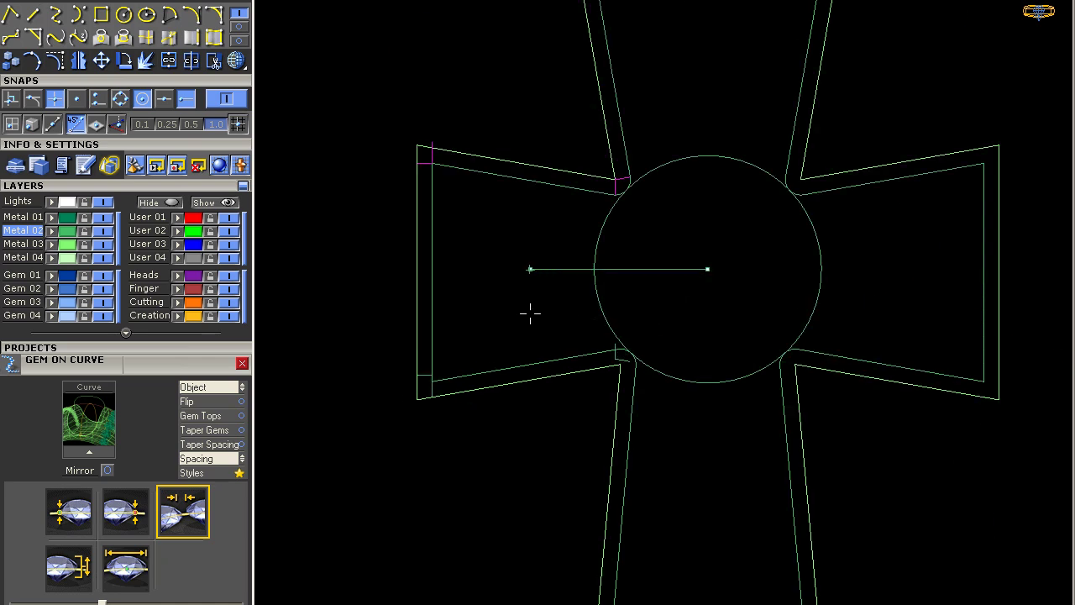
Step: Mirror the corner lines onto the right arm, and mirror both sets downward about the midpoint of the left arm's outer edge
key(Escape)
drag(396, 116, 1069, 228)
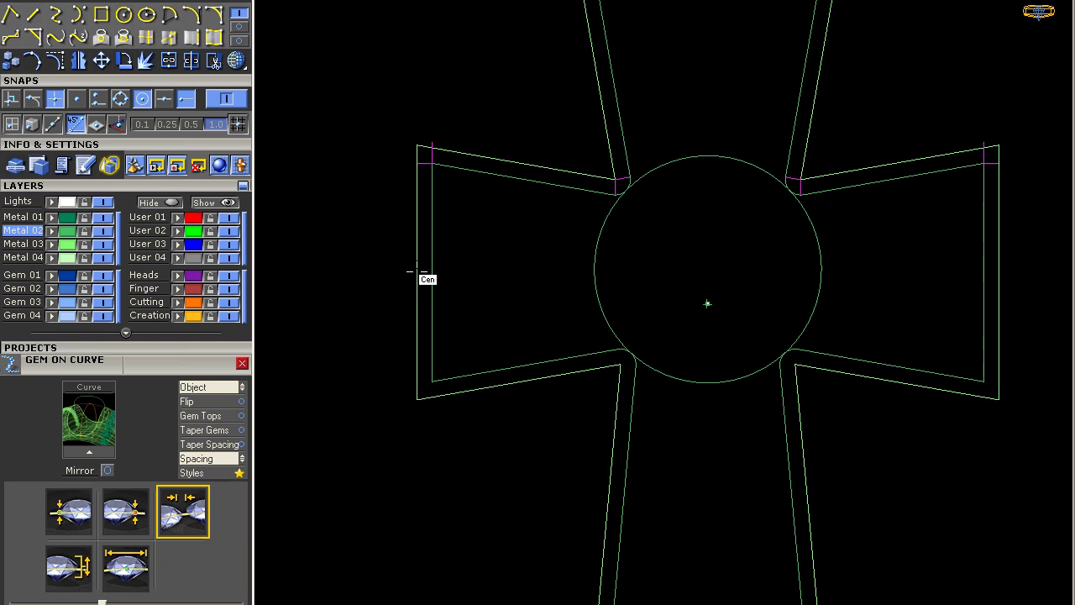
click(142, 100)
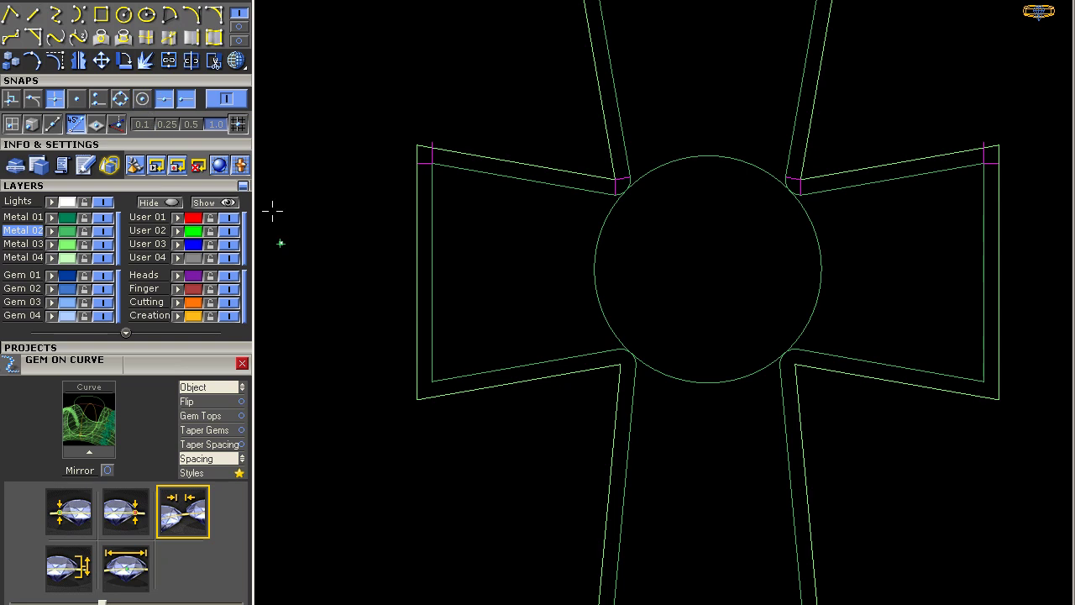
click(411, 273)
scroll(433, 397, up, 10)
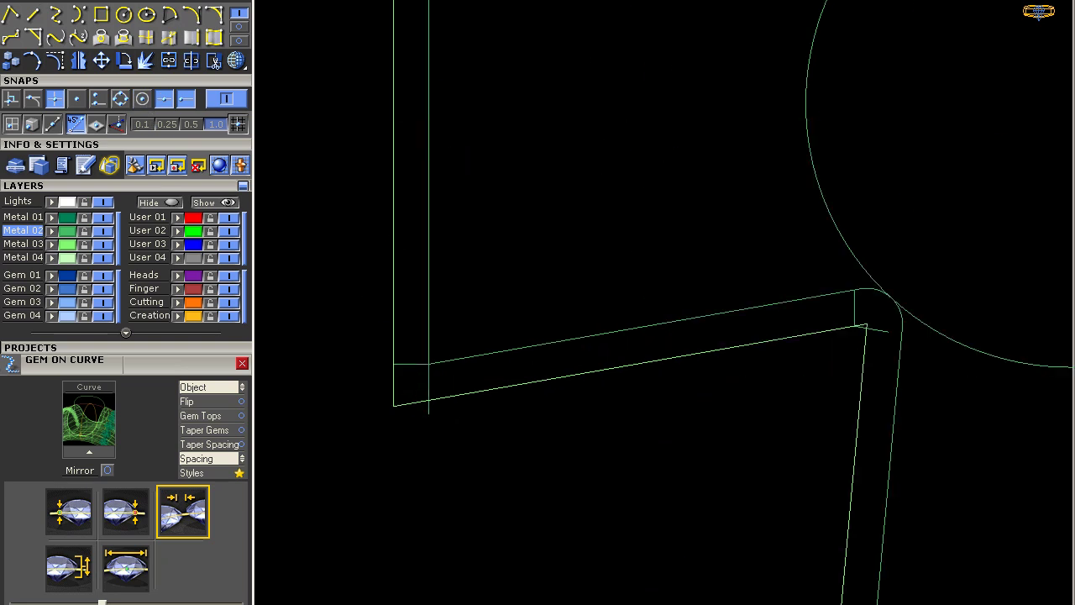
scroll(428, 371, down, 7)
scroll(754, 334, up, 7)
scroll(643, 289, down, 6)
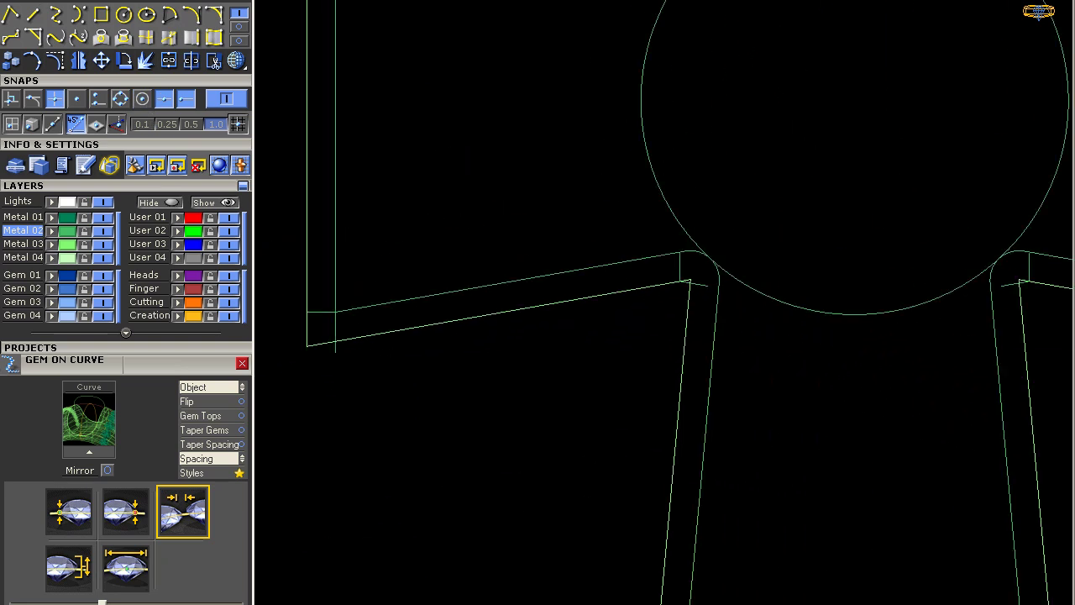
Step: Move the mirrored pair of lines at the lower-left notch onto the outer outline's notch corner
scroll(739, 291, up, 6)
right_drag(455, 294, 626, 311)
drag(448, 215, 631, 397)
scroll(478, 251, up, 8)
click(101, 61)
click(514, 367)
click(543, 363)
click(101, 61)
scroll(509, 358, up, 6)
click(587, 376)
click(587, 367)
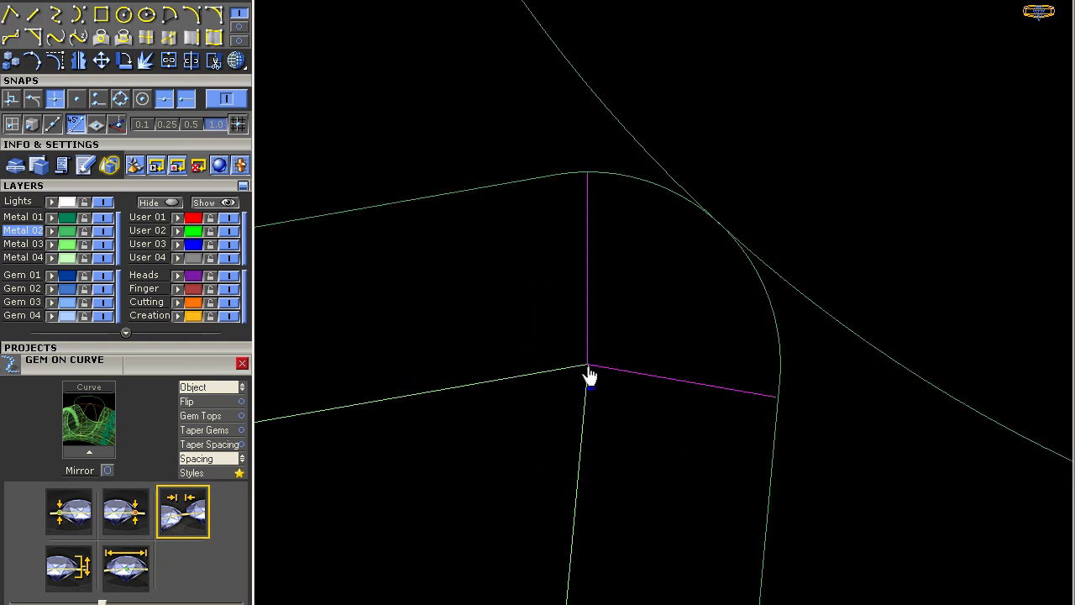
Step: Snap the lower-left notch lines exactly to the outer outline's end point and scale them up past the inset outline
scroll(530, 348, down, 12)
right_drag(705, 385, 435, 367)
scroll(366, 340, up, 8)
right_drag(367, 349, 496, 367)
scroll(463, 374, up, 8)
scroll(477, 387, up, 5)
scroll(466, 373, up, 5)
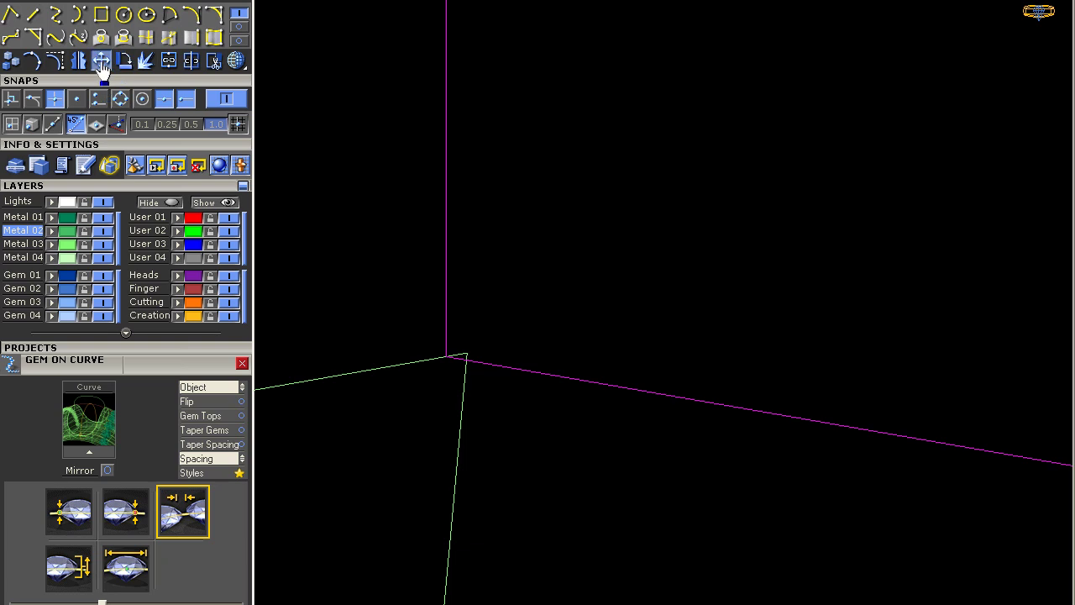
scroll(446, 357, down, 5)
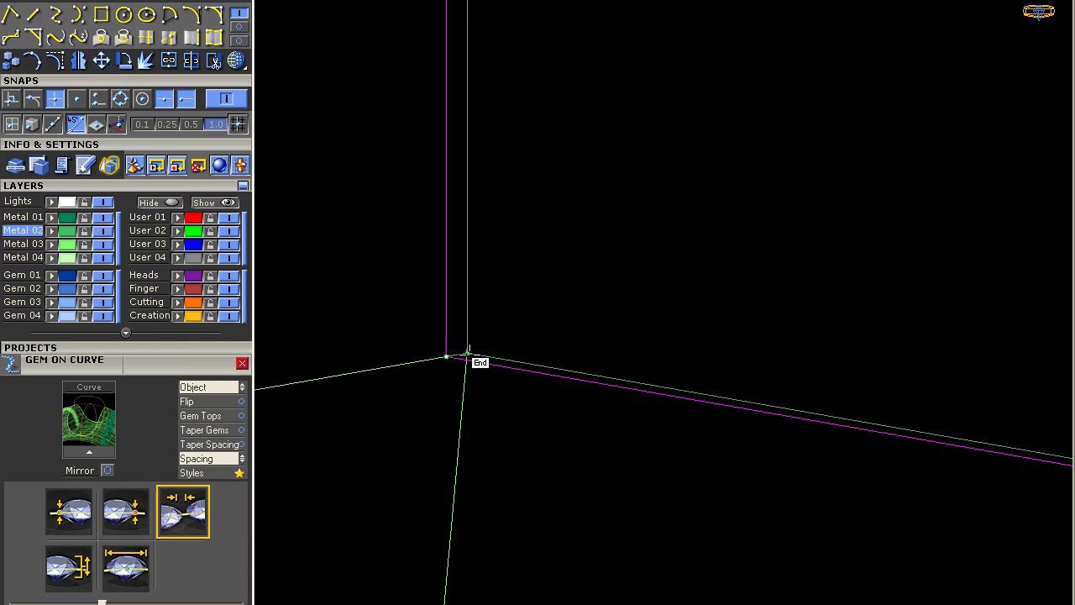
scroll(424, 353, down, 1)
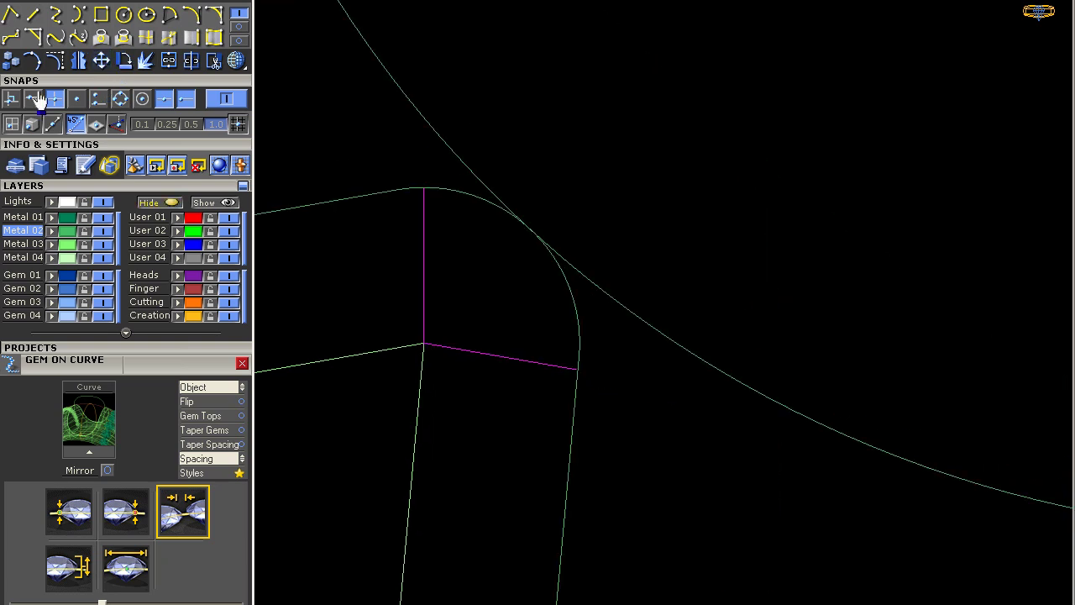
click(56, 60)
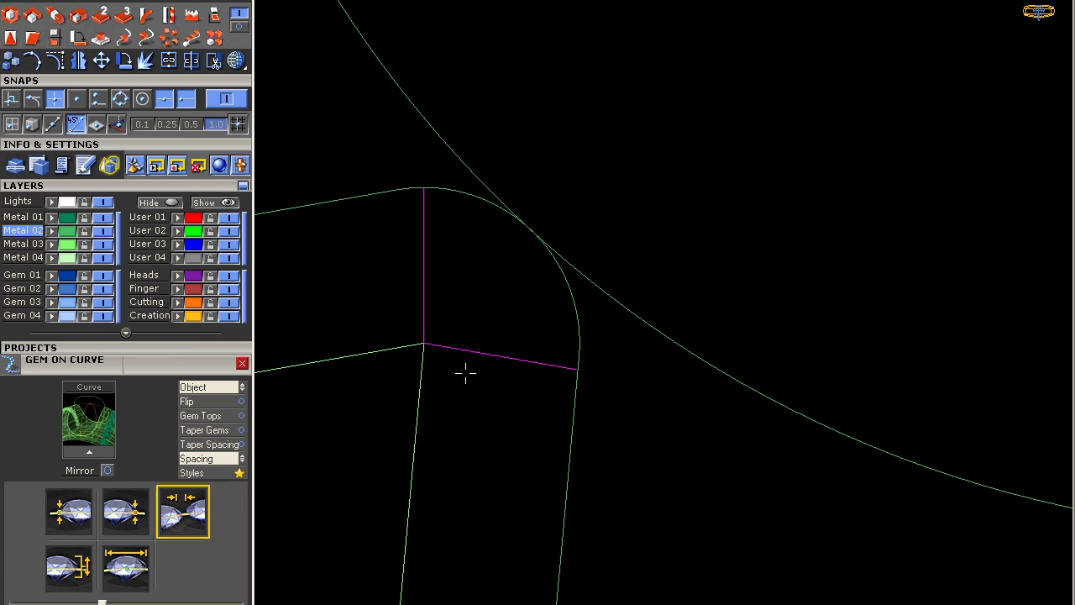
scroll(461, 392, down, 3)
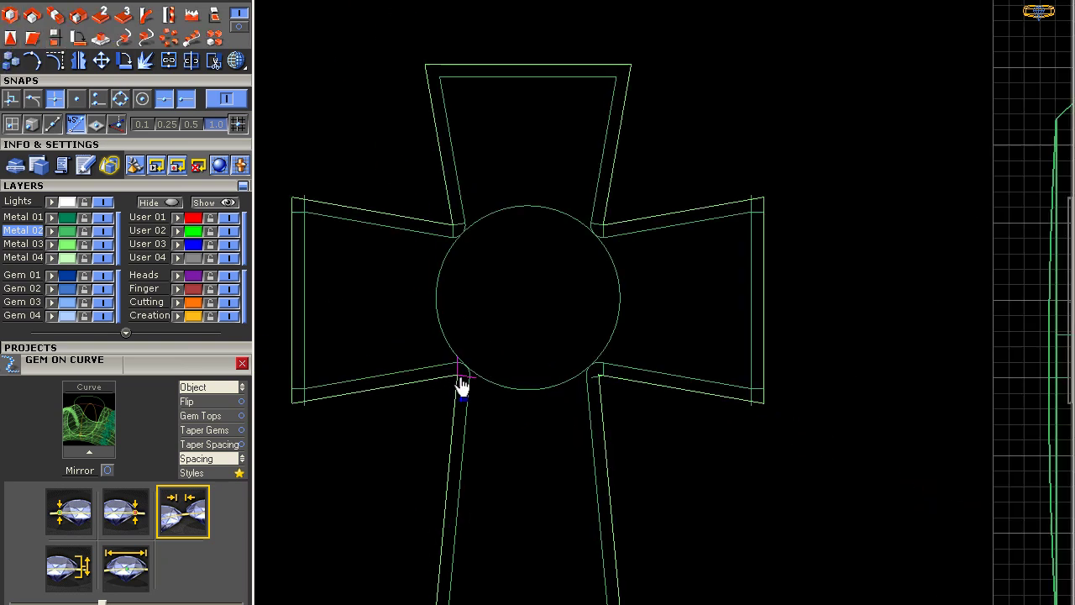
Step: Move the lower-right notch lines onto the outer outline's notch corner and scale them up past the inset outline
scroll(511, 401, up, 4)
scroll(596, 332, up, 3)
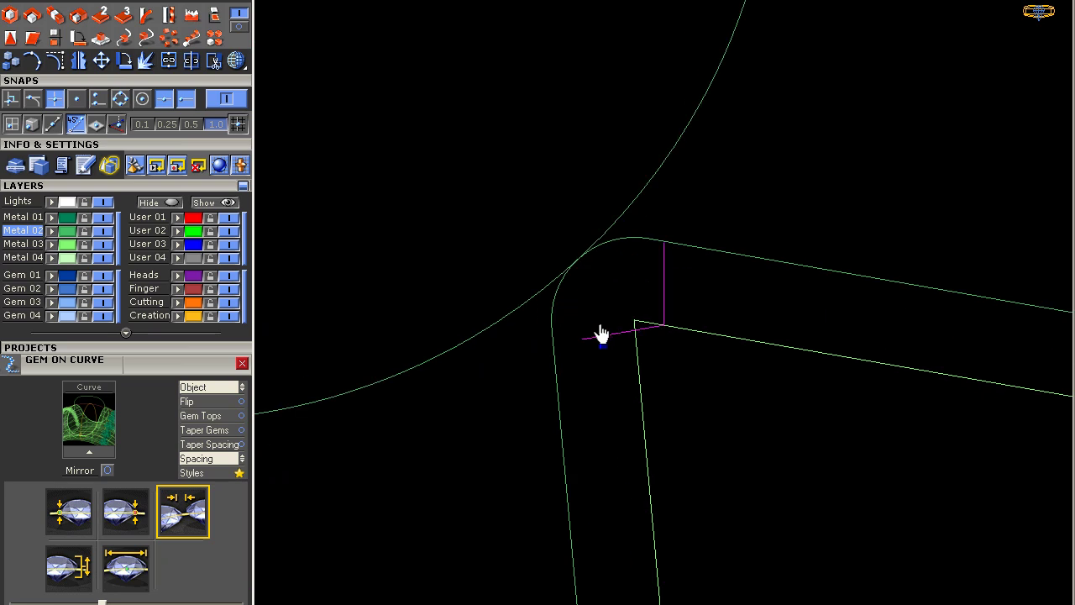
click(107, 65)
scroll(717, 319, up, 3)
click(608, 309)
click(553, 299)
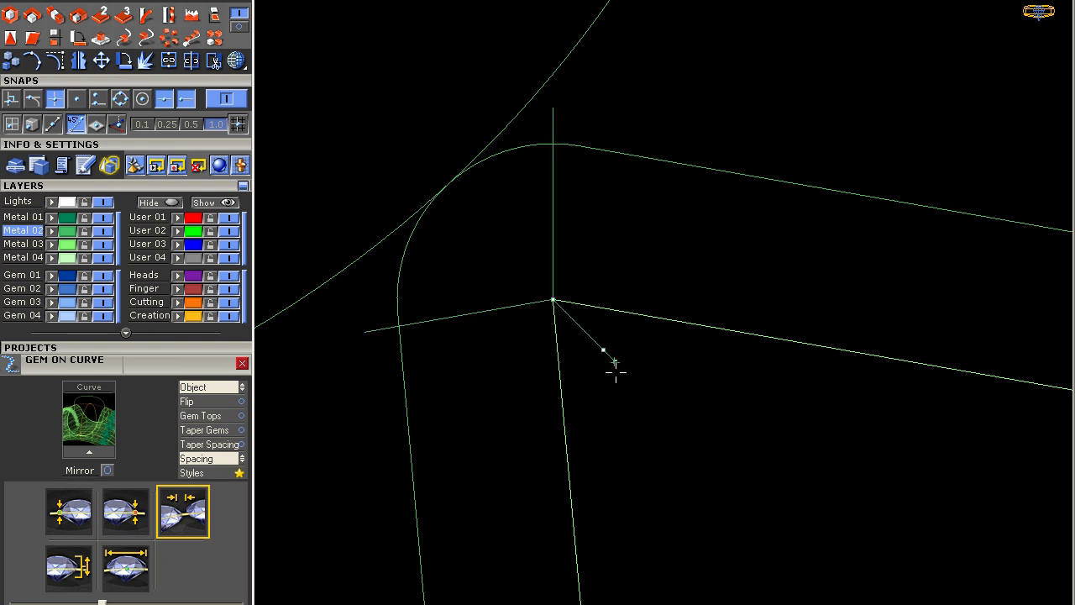
Step: Draw small squares outward from the inset outline's two corners at the foot of the lower arm
scroll(603, 356, down, 6)
scroll(629, 529, up, 3)
scroll(602, 417, up, 1)
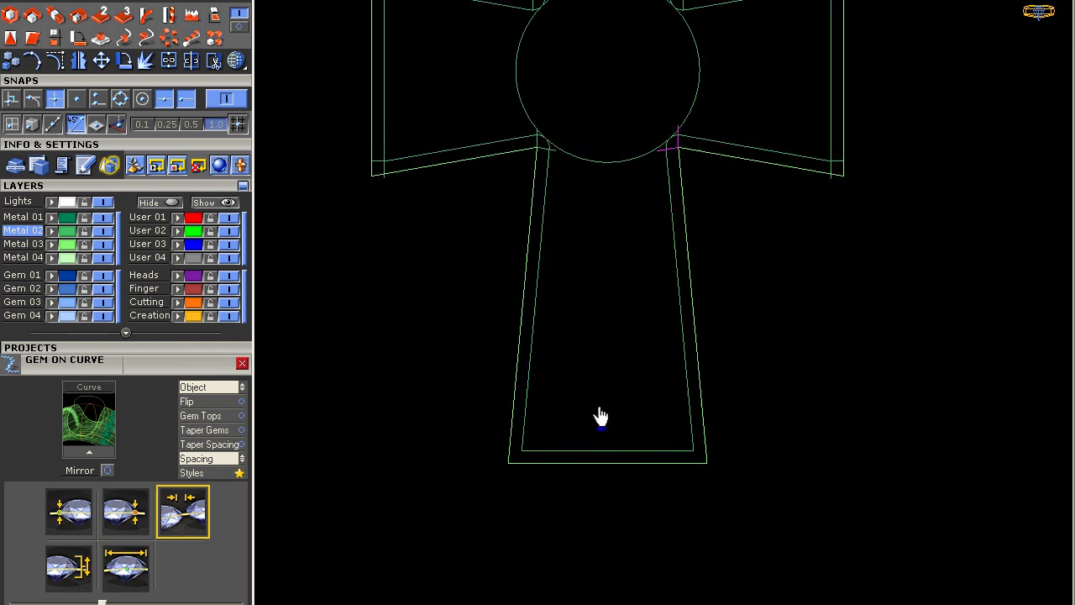
click(51, 0)
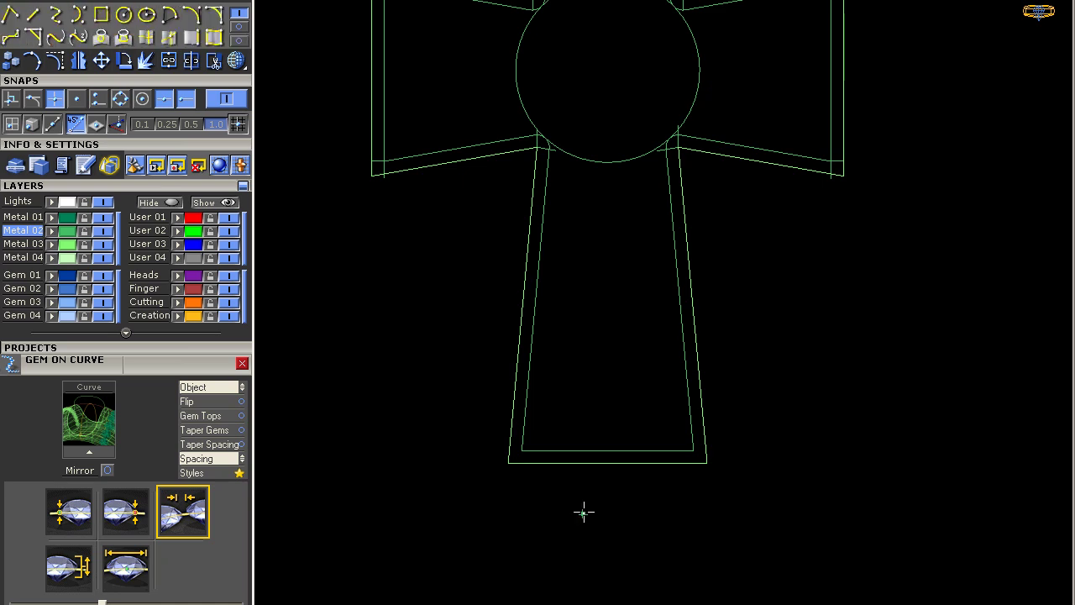
click(702, 446)
click(746, 503)
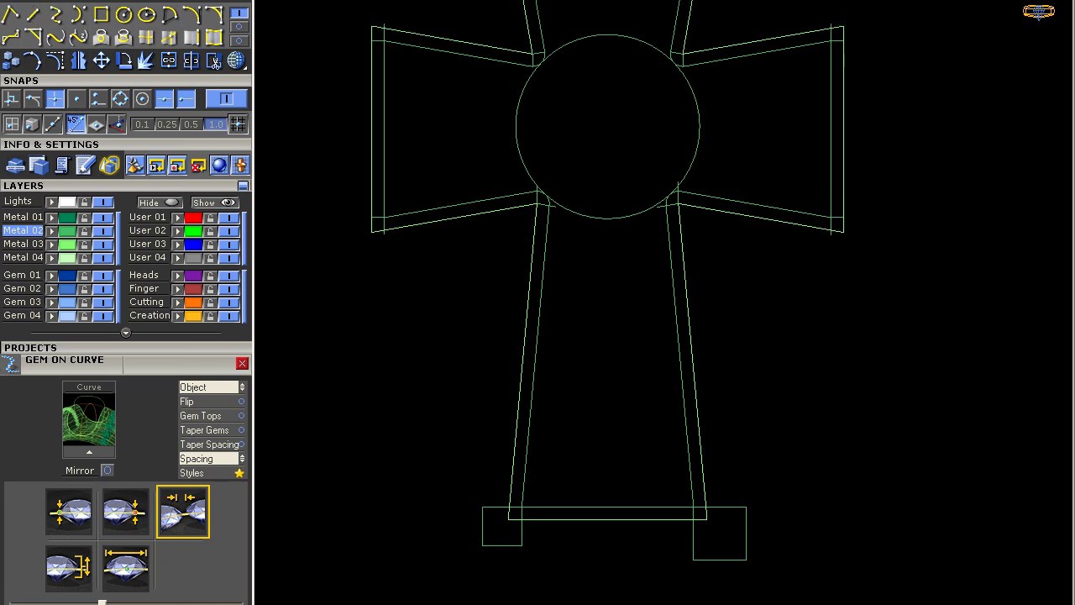
Step: Draw a horizontal line across the lower arm and offset a parallel copy a small distance from it
click(504, 359)
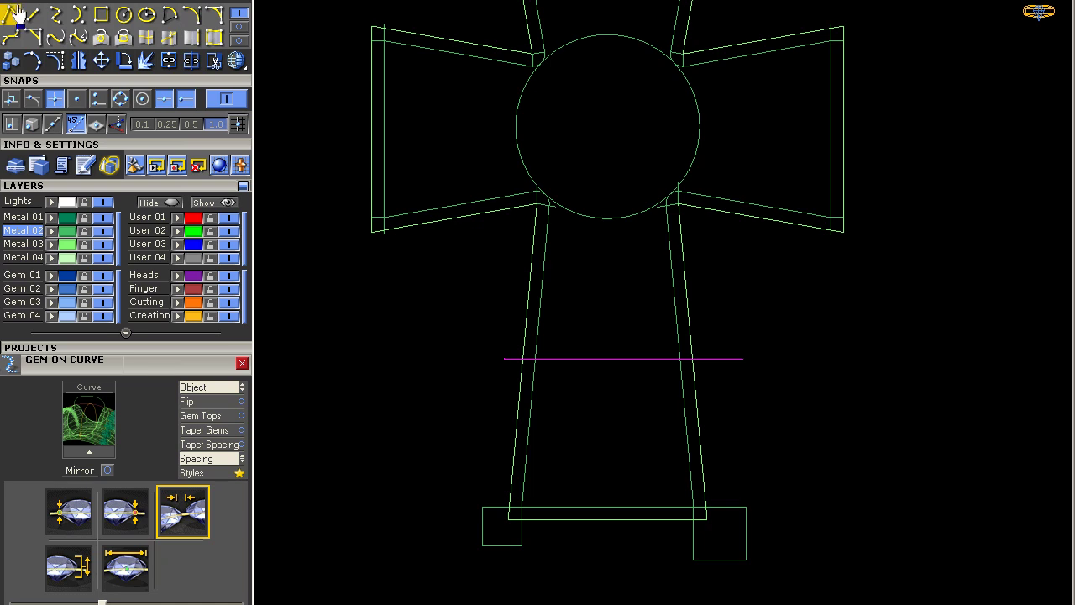
click(239, 26)
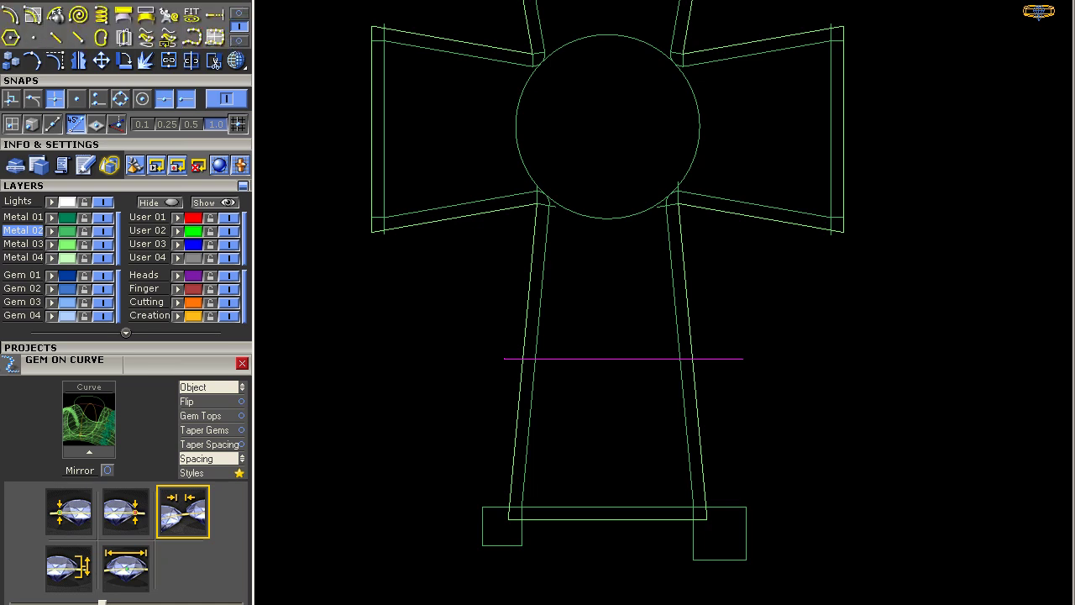
right_click(471, 272)
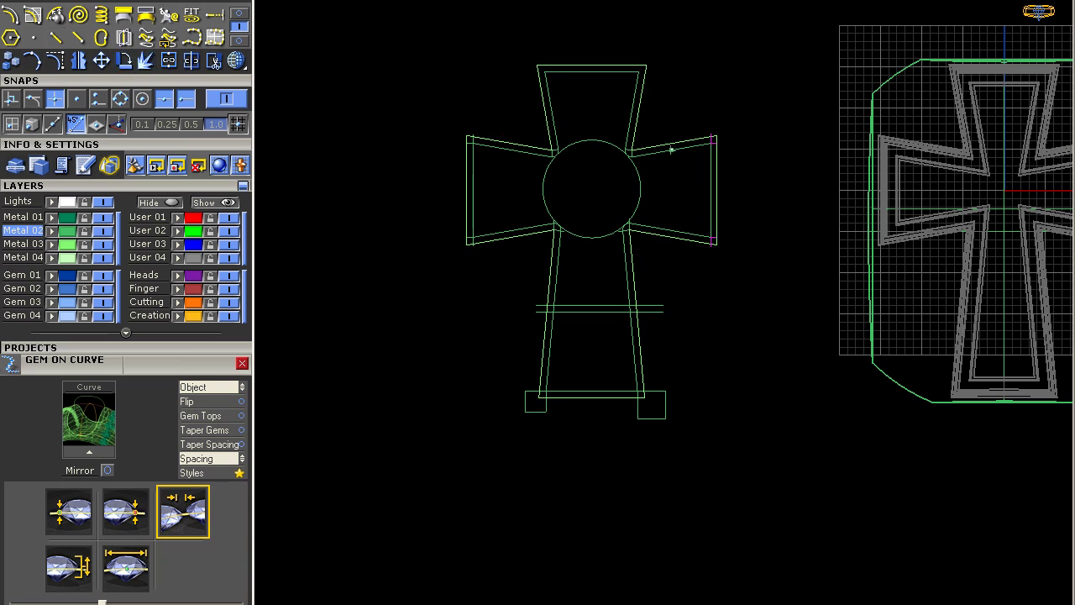
Step: Copy the right arm's outer corner lines onto the upper arm's end by rotating and aligning them with its corners
scroll(660, 156, up, 3)
click(600, 157)
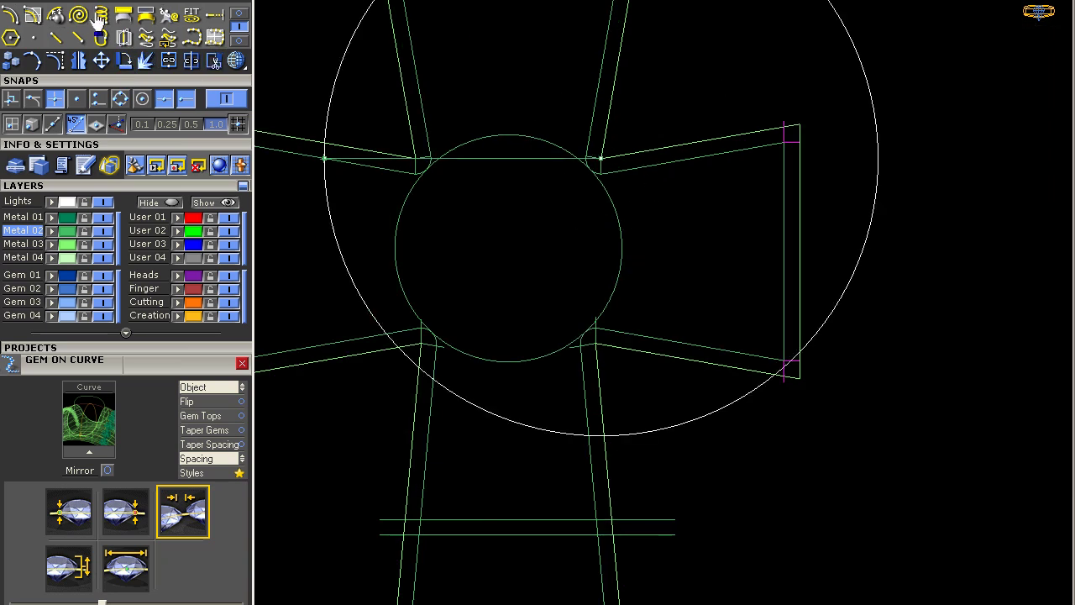
click(82, 63)
right_drag(703, 64, 724, 221)
drag(350, 103, 696, 246)
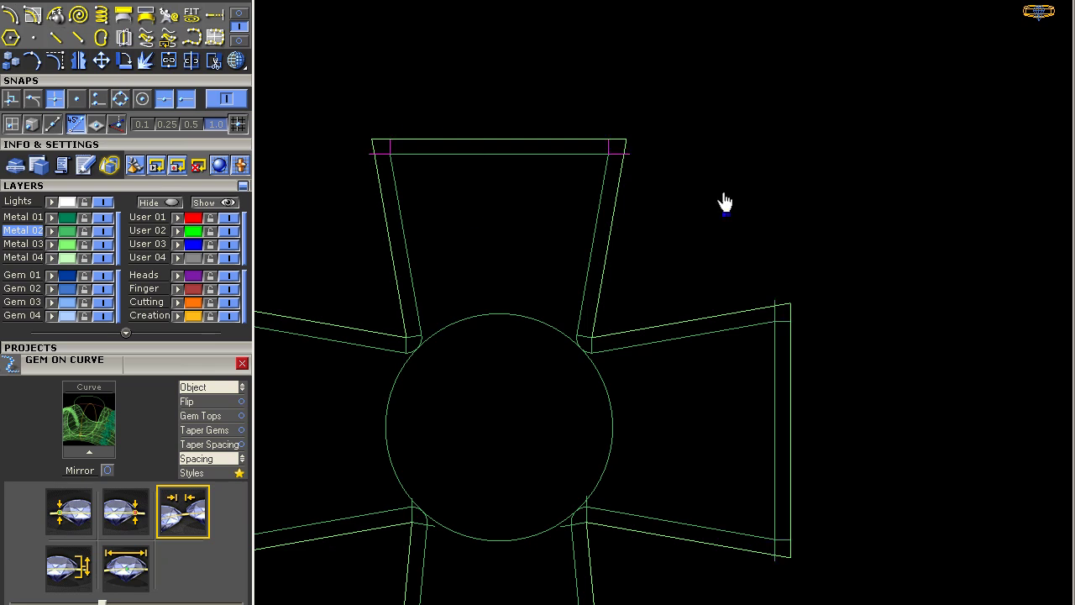
Step: Extract regions from all the cross construction curves, excluding the left and upper arms' interiors and edge strips and the circle's centre
scroll(724, 203, down, 3)
drag(431, 120, 856, 586)
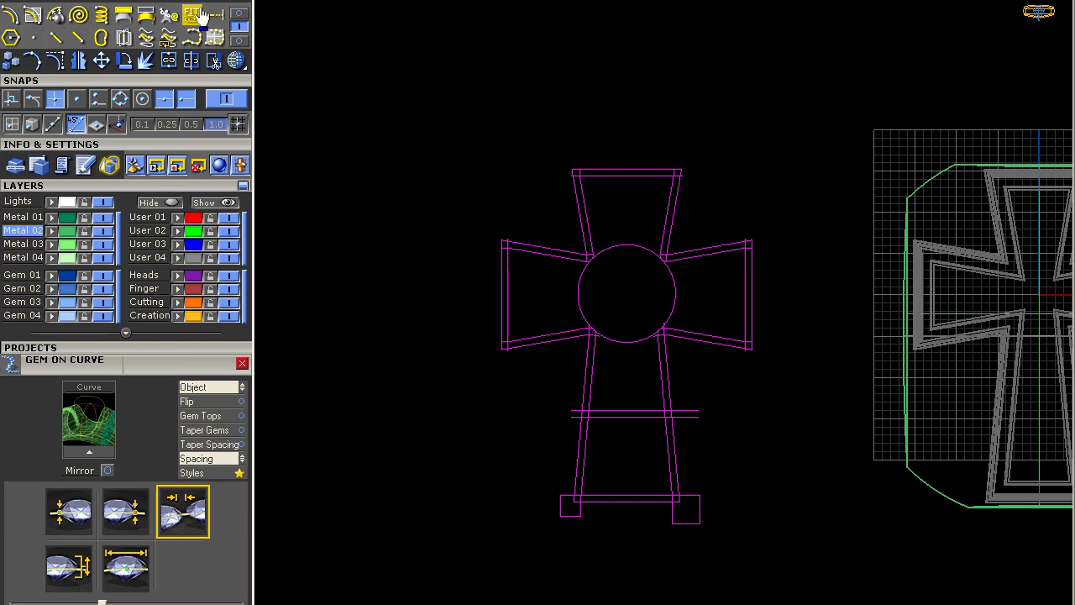
click(240, 40)
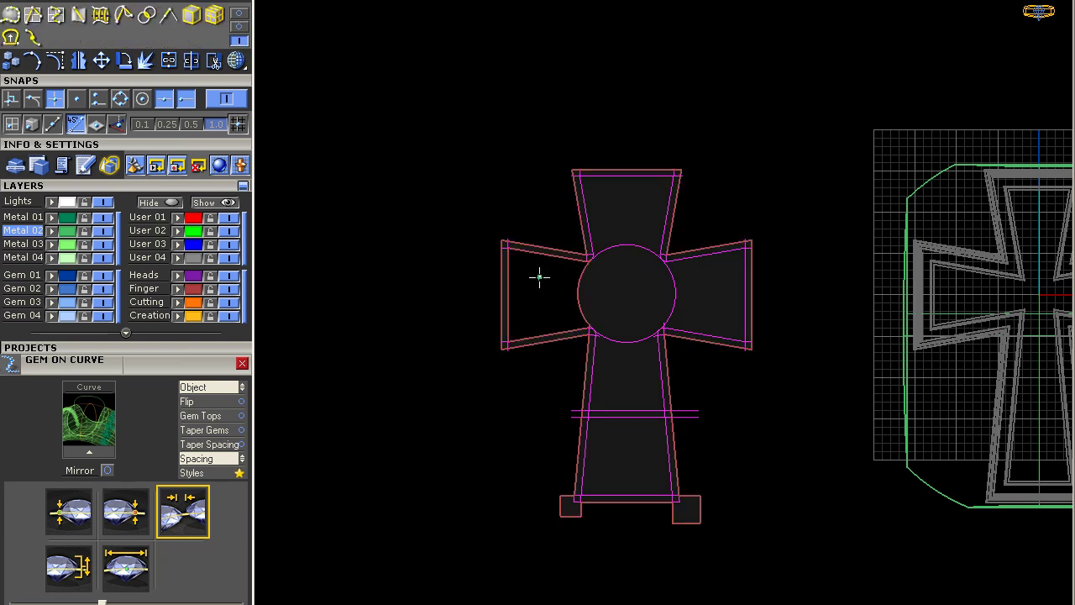
scroll(521, 269, up, 3)
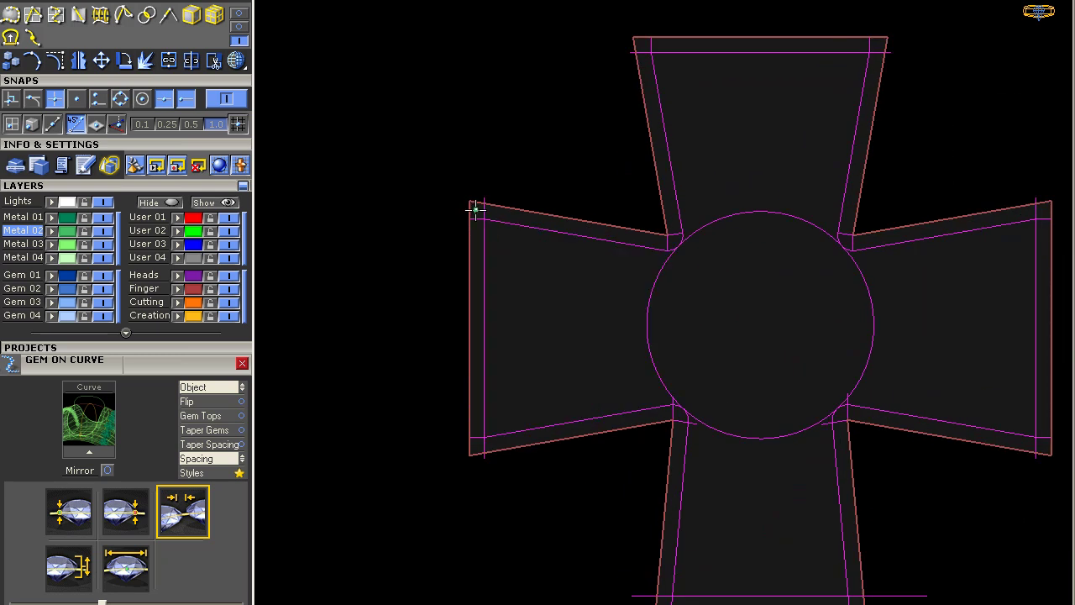
click(477, 233)
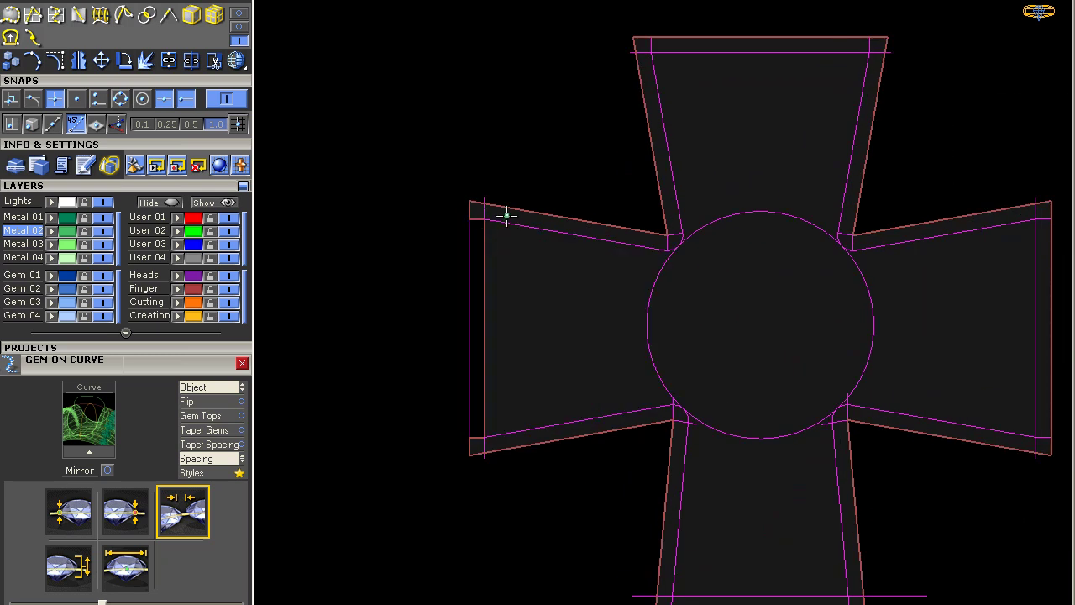
click(504, 217)
click(516, 280)
click(744, 182)
click(735, 285)
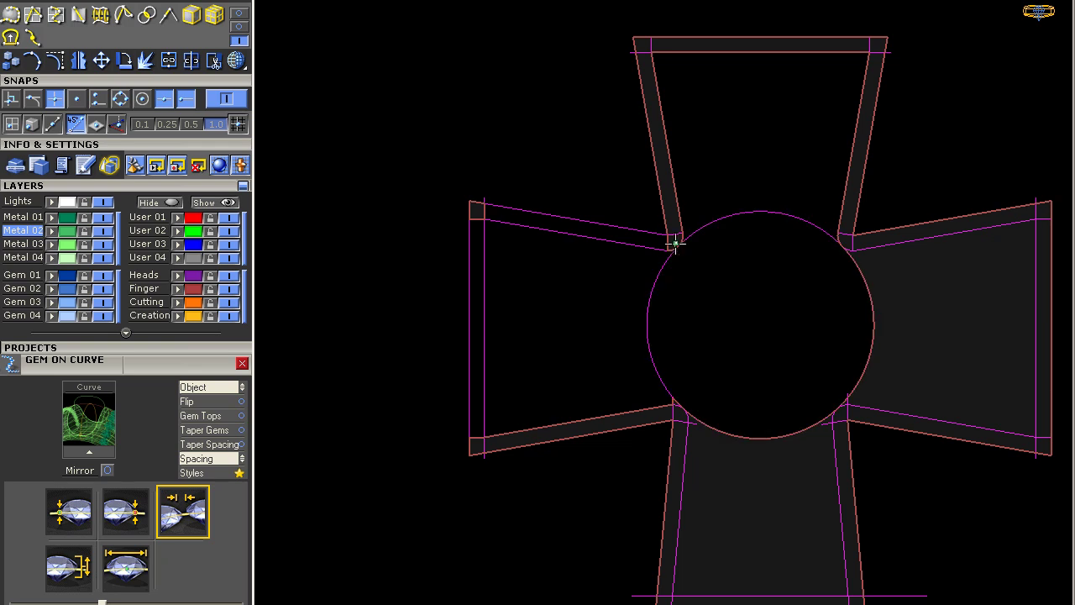
click(679, 236)
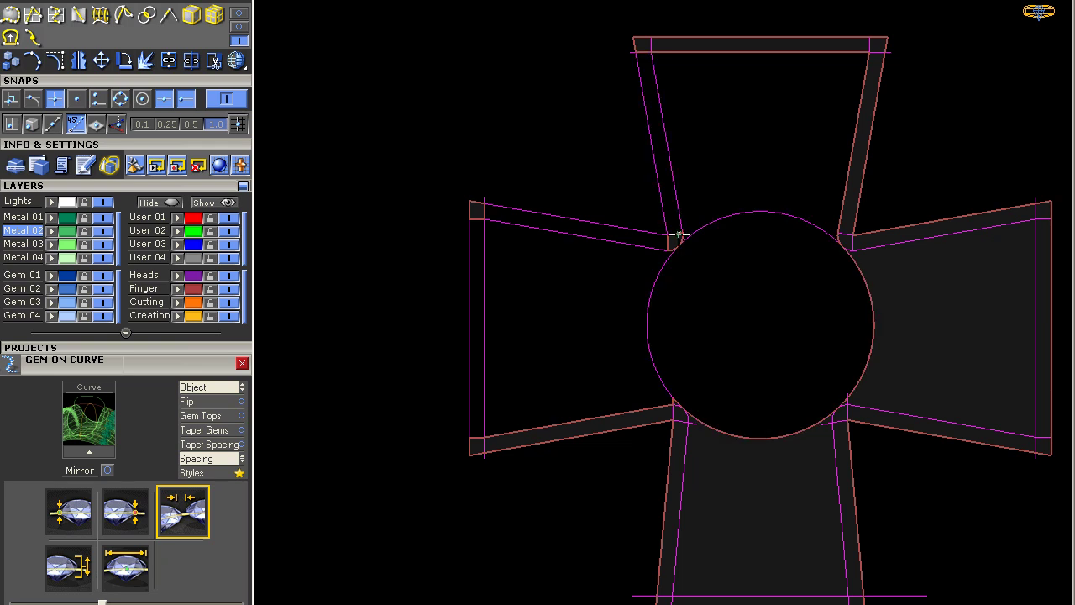
click(861, 149)
click(806, 47)
Step: Exclude the right arm's interior, the lower arm's inner section above the crossbar and the adjoining edge strips from the extracted regions
click(941, 329)
right_drag(940, 329, 816, 249)
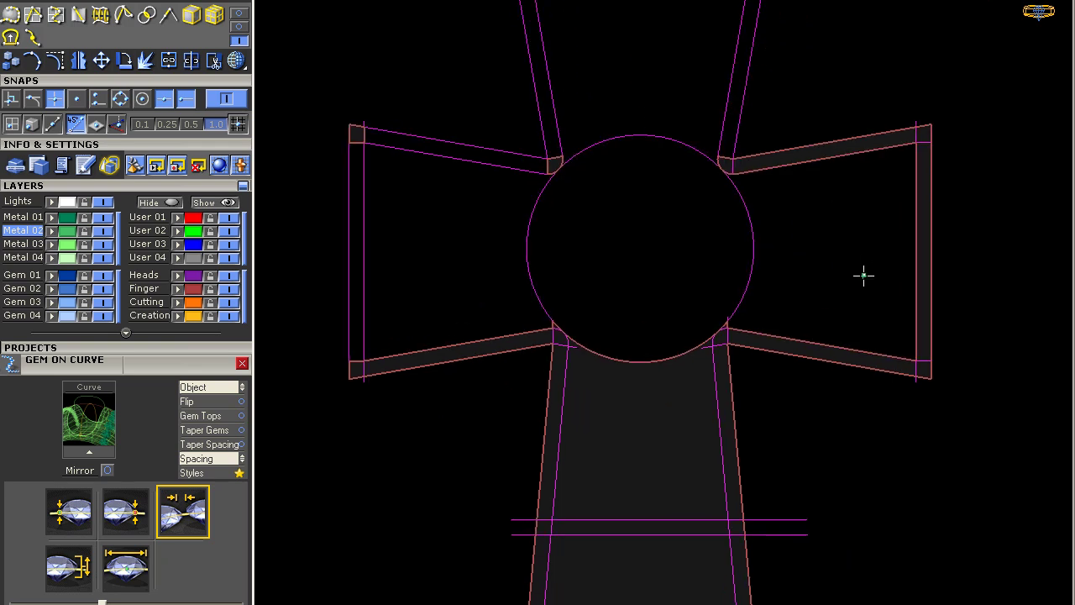
click(679, 414)
right_drag(674, 412, 742, 293)
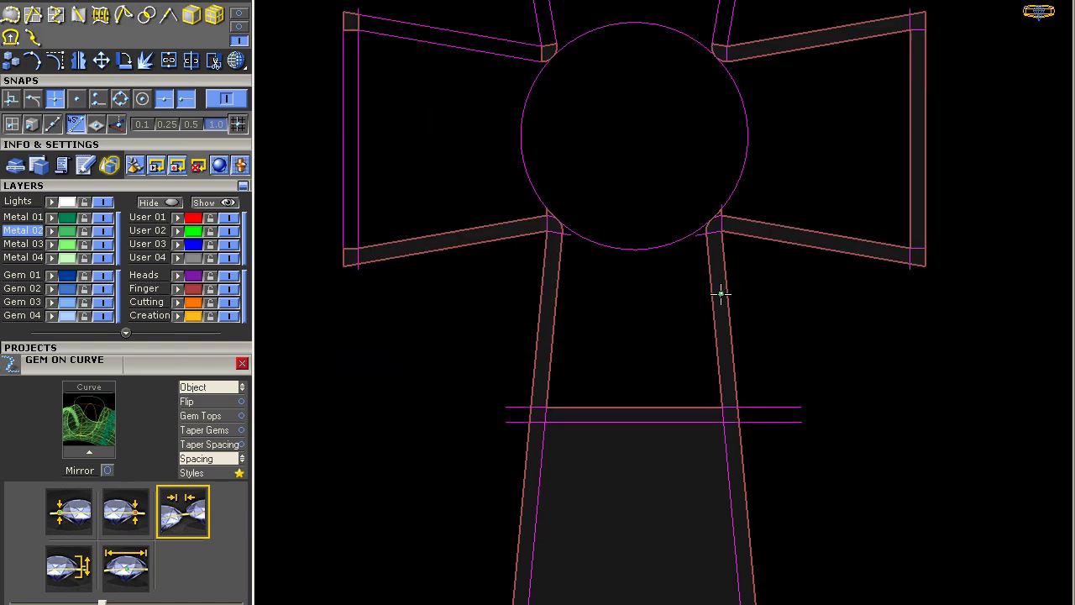
click(723, 293)
click(749, 233)
click(547, 261)
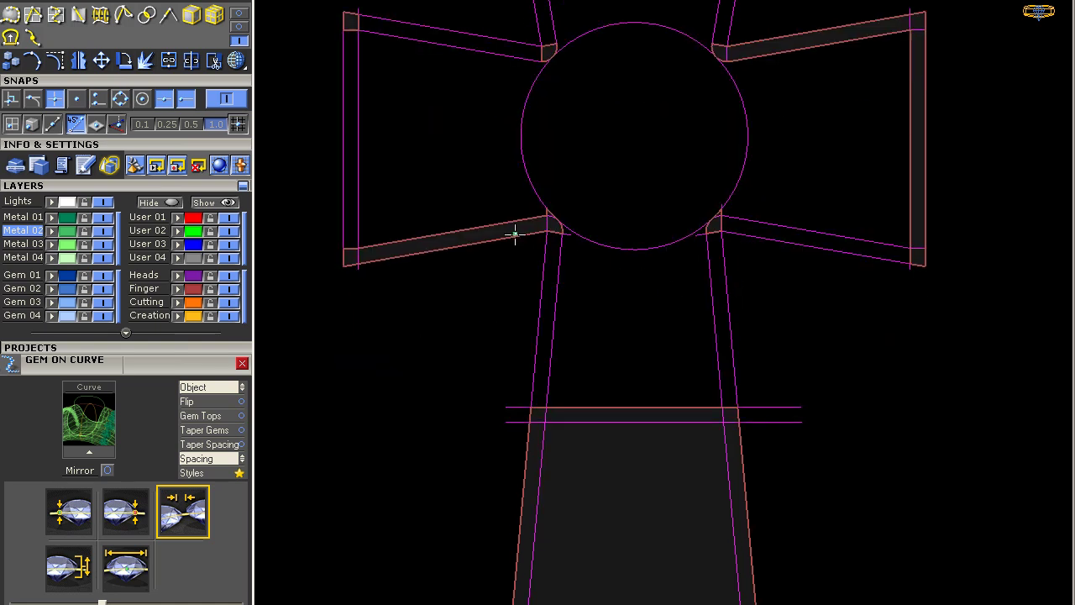
click(516, 233)
Step: Exclude the crossbar strip, the lower arm's remaining interior and edge strips, and the outer parts of the foot squares
click(531, 458)
click(616, 463)
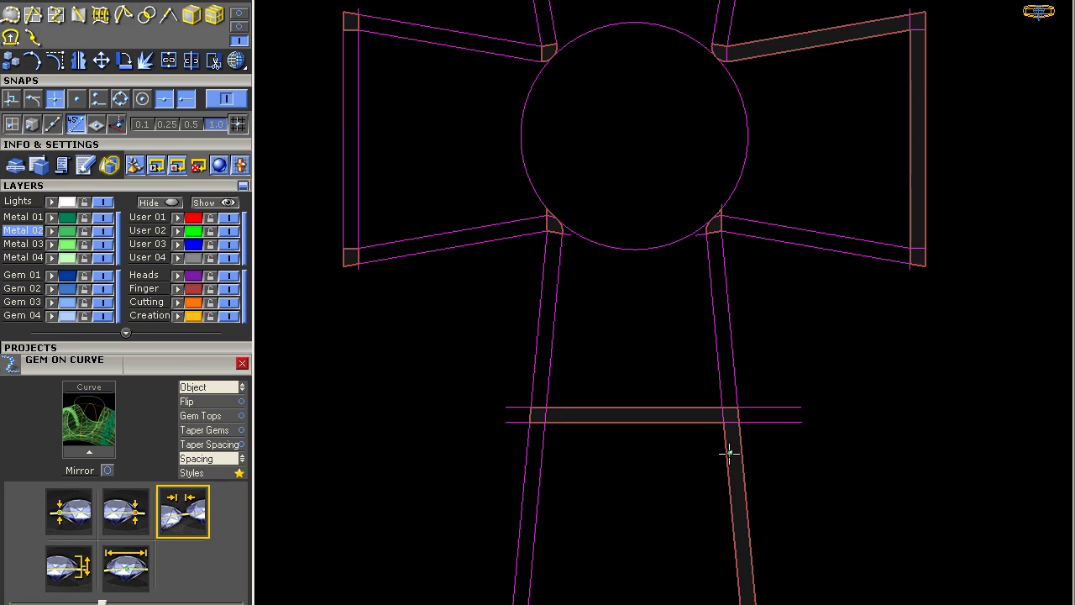
click(723, 437)
click(640, 415)
right_drag(653, 467, 649, 317)
click(784, 505)
click(488, 486)
click(564, 466)
Step: Exclude the right arm's end and upper edge strips and create the small corner, notch and crossbar intersection regions
right_drag(691, 386, 672, 487)
click(866, 245)
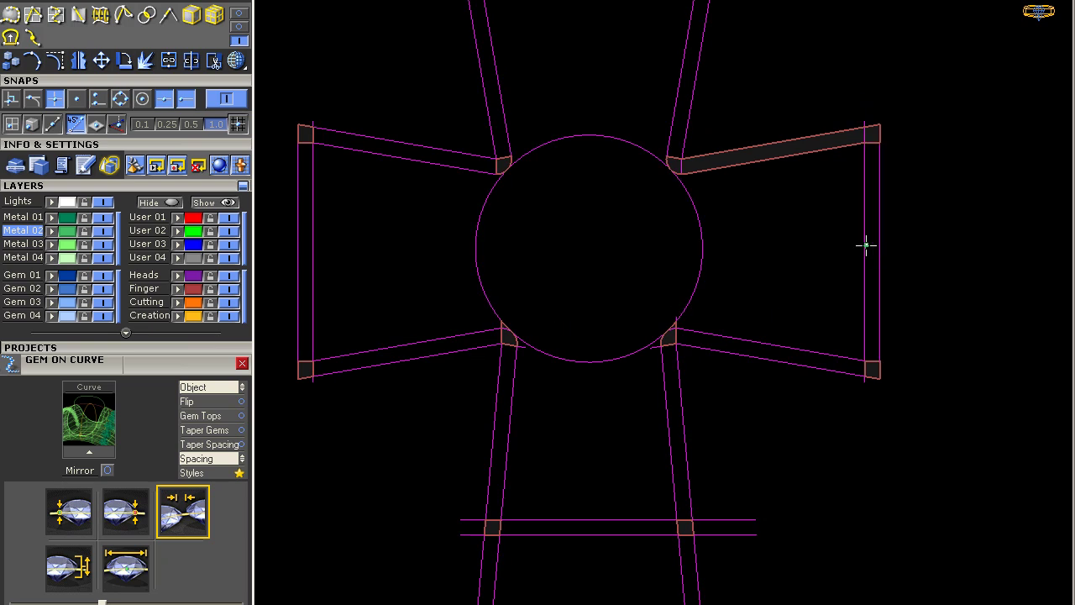
click(782, 144)
scroll(696, 233, down, 4)
scroll(698, 233, up, 3)
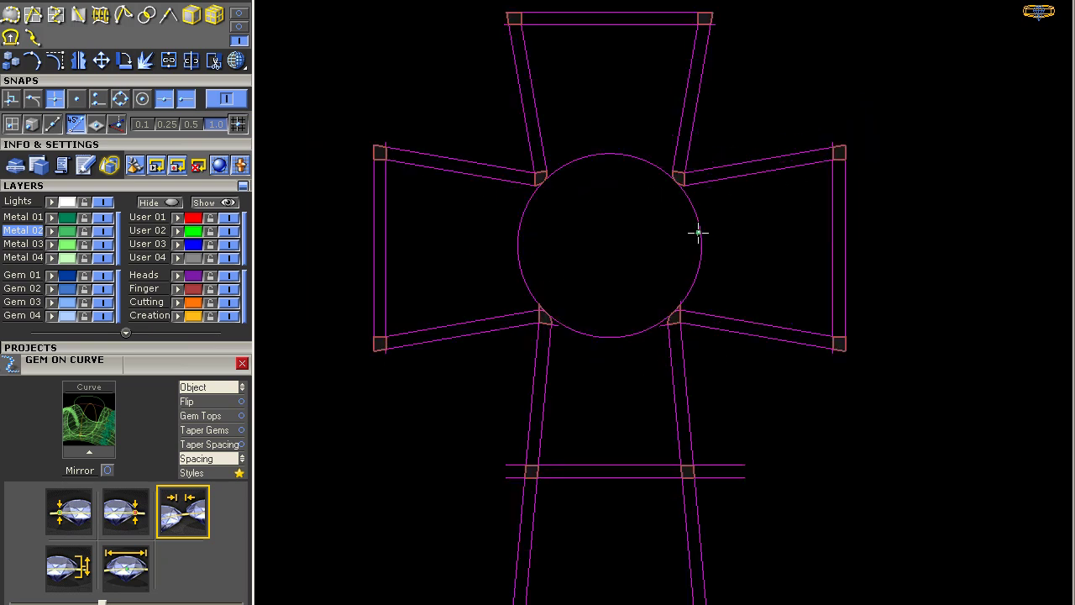
right_drag(698, 233, 679, 309)
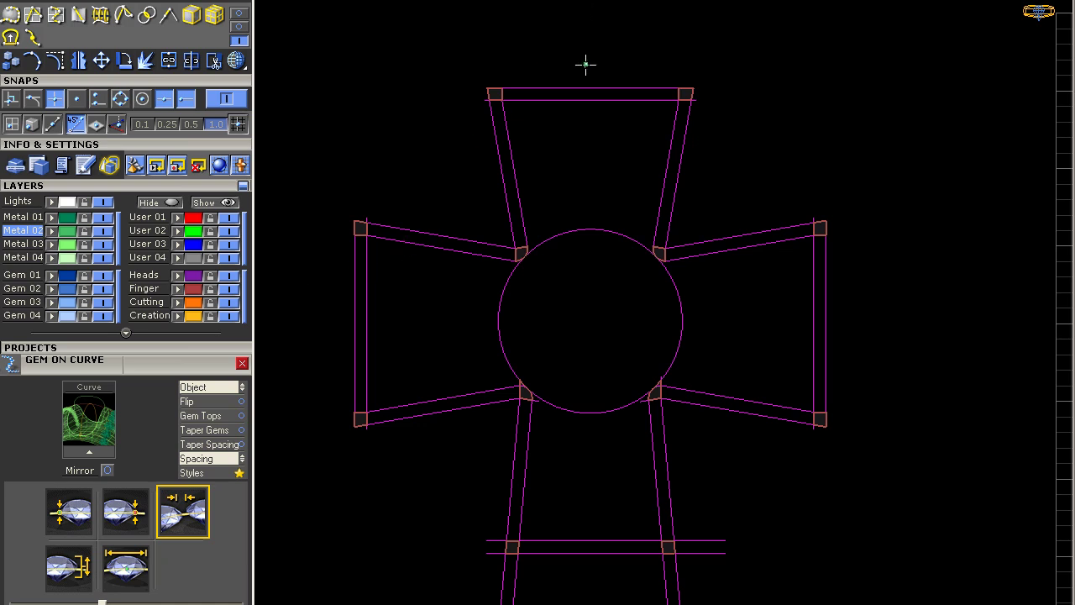
key(Return)
scroll(587, 75, down, 2)
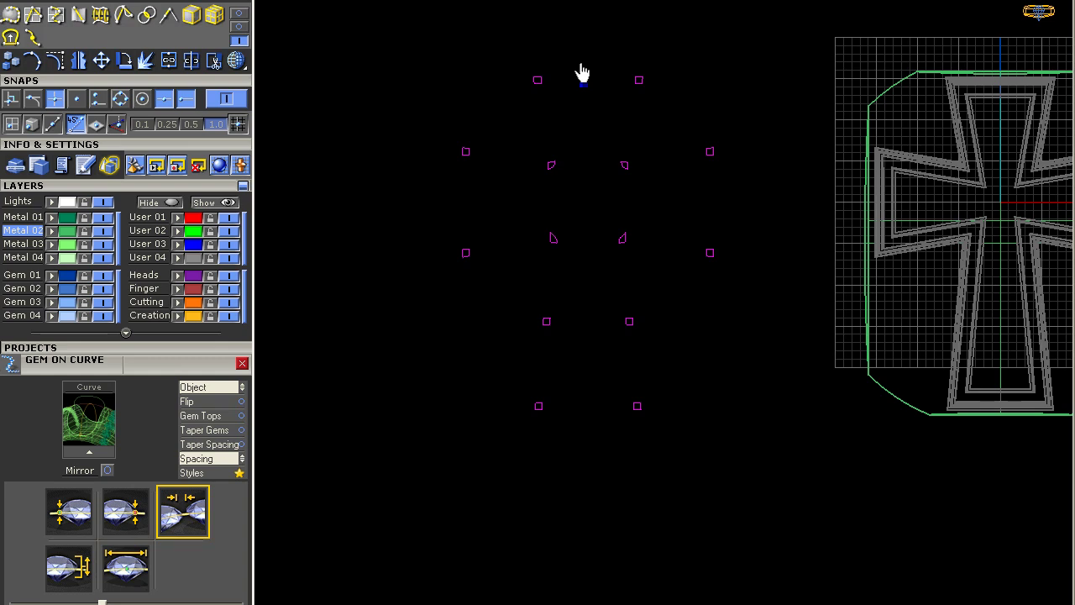
Step: Restore the outer cross outline and clear the leftover construction curves, keeping the small corner and notch shapes
key(ctrl+z)
click(580, 81)
key(Delete)
key(F10)
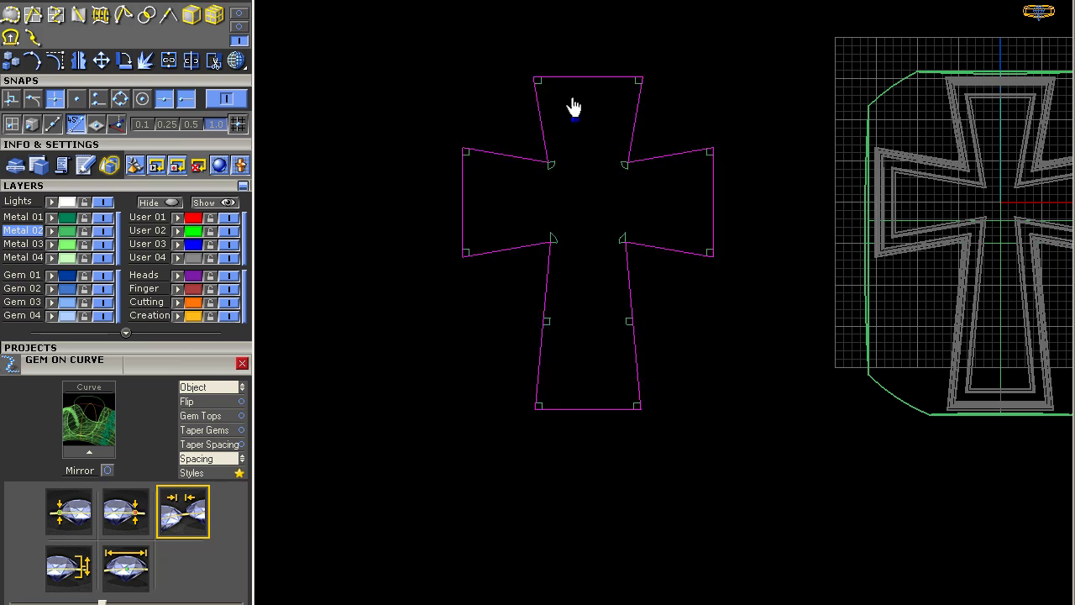
Step: Move the cross outline with all its corner and notch shapes horizontally onto the cross frame
drag(411, 36, 761, 529)
click(649, 544)
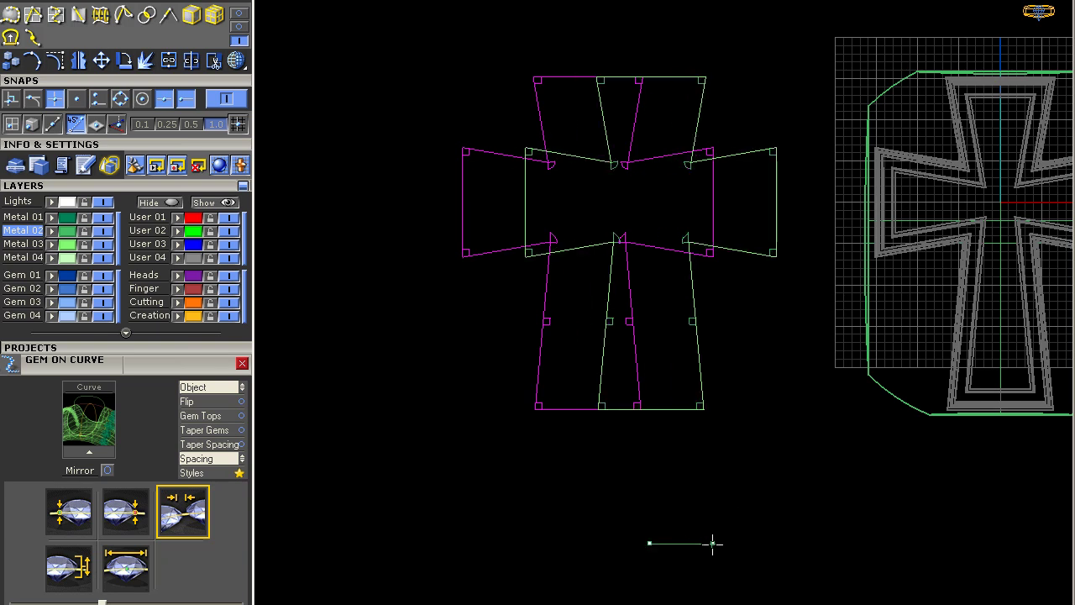
click(1031, 544)
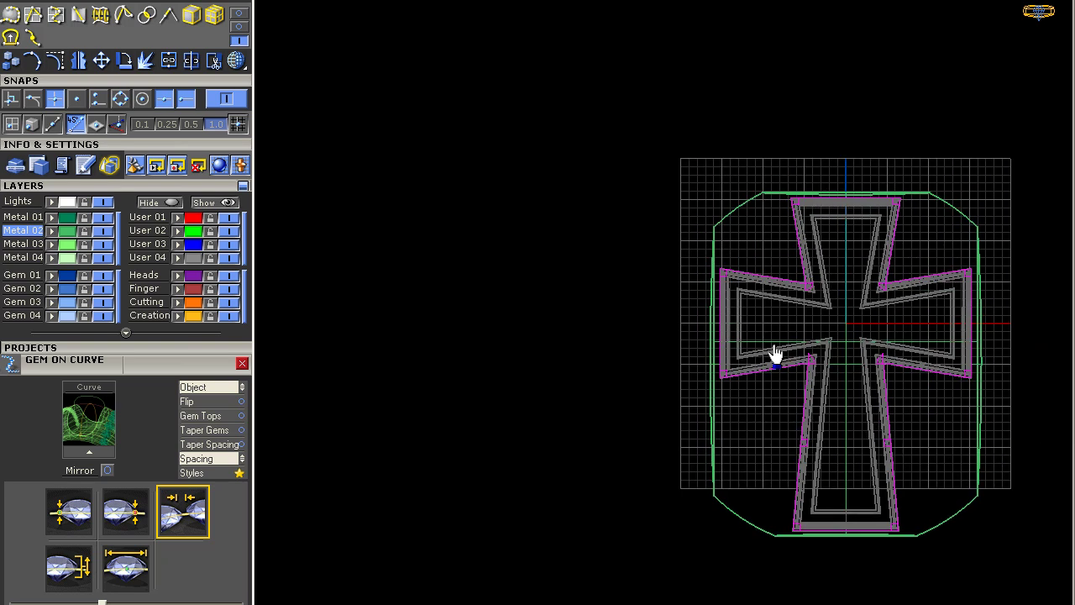
Step: Unlock the cross frame on the Metal 01 layer and switch to the perspective view
scroll(775, 353, up, 3)
drag(694, 217, 786, 314)
scroll(718, 268, down, 3)
scroll(698, 234, up, 3)
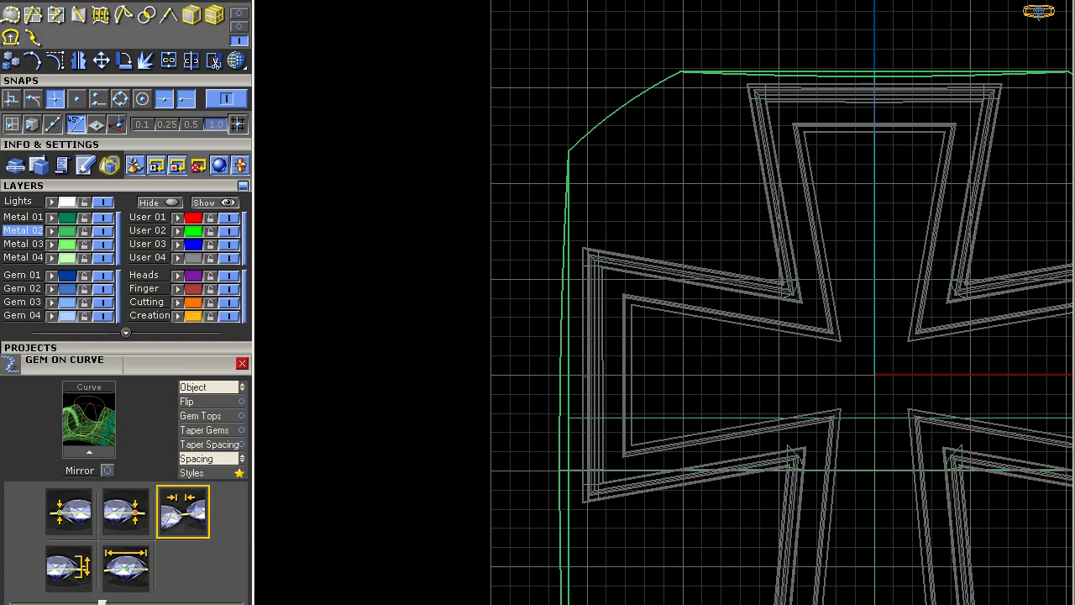
click(692, 275)
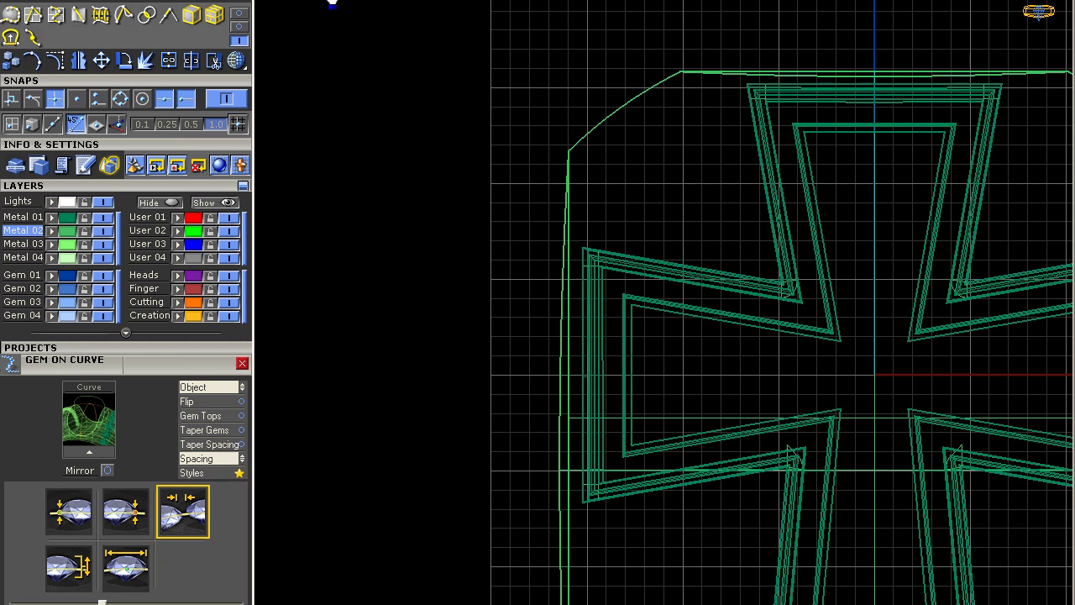
double_click(332, 2)
double_click(720, 7)
scroll(542, 101, down, 3)
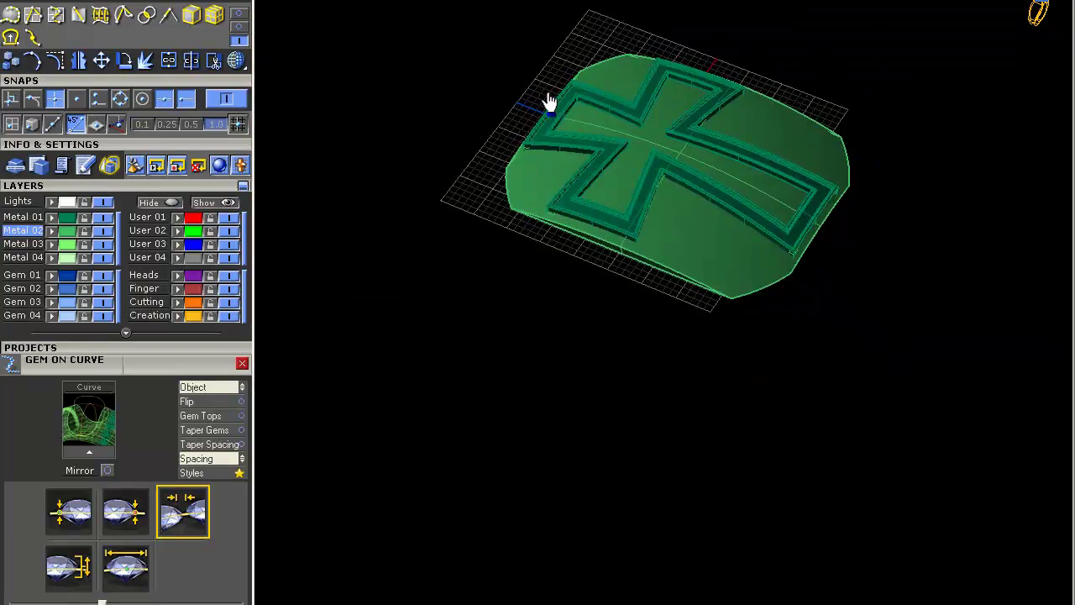
Step: Show the model in wireframe and delete the small corner and notch shapes on the right half of the cross
click(235, 60)
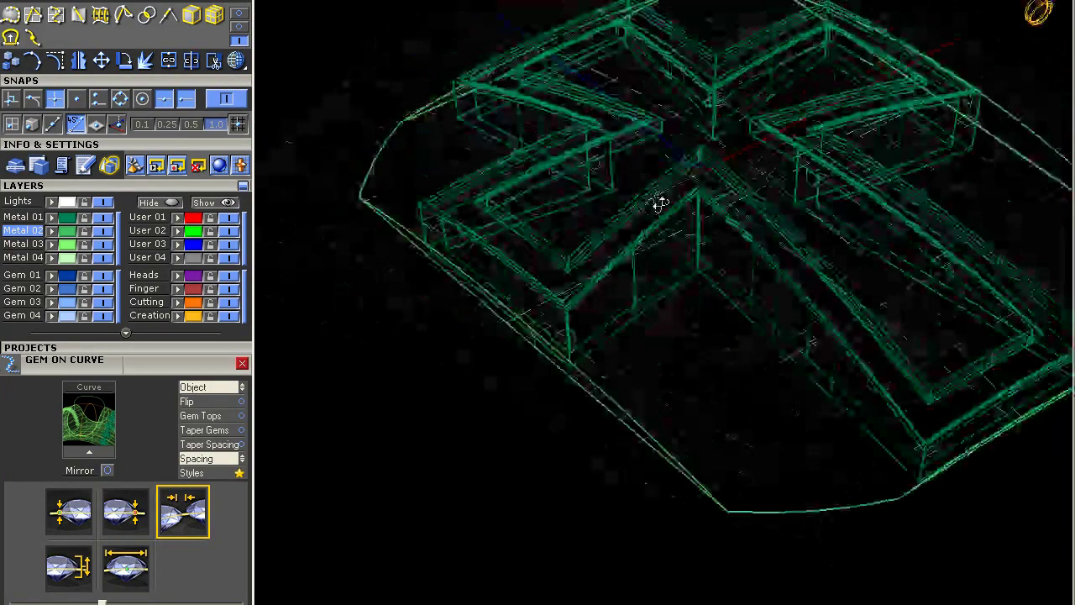
right_drag(654, 192, 736, 127)
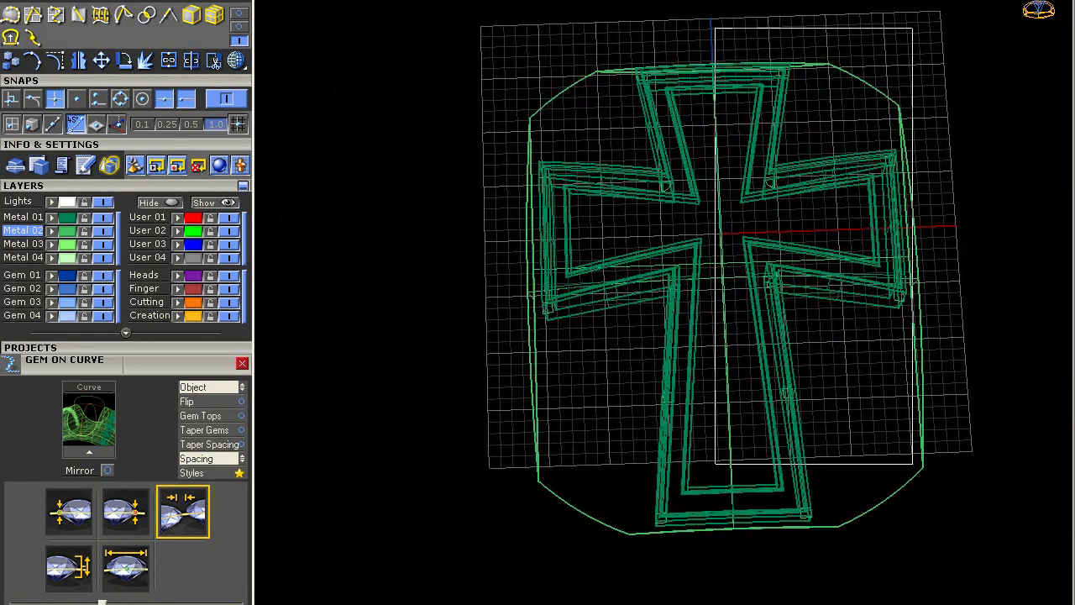
right_drag(675, 436, 607, 246)
Step: Move the squares at the upper arm's left corner and the left arm's upper corner onto the frame's corner edges using End snaps
scroll(594, 438, up, 5)
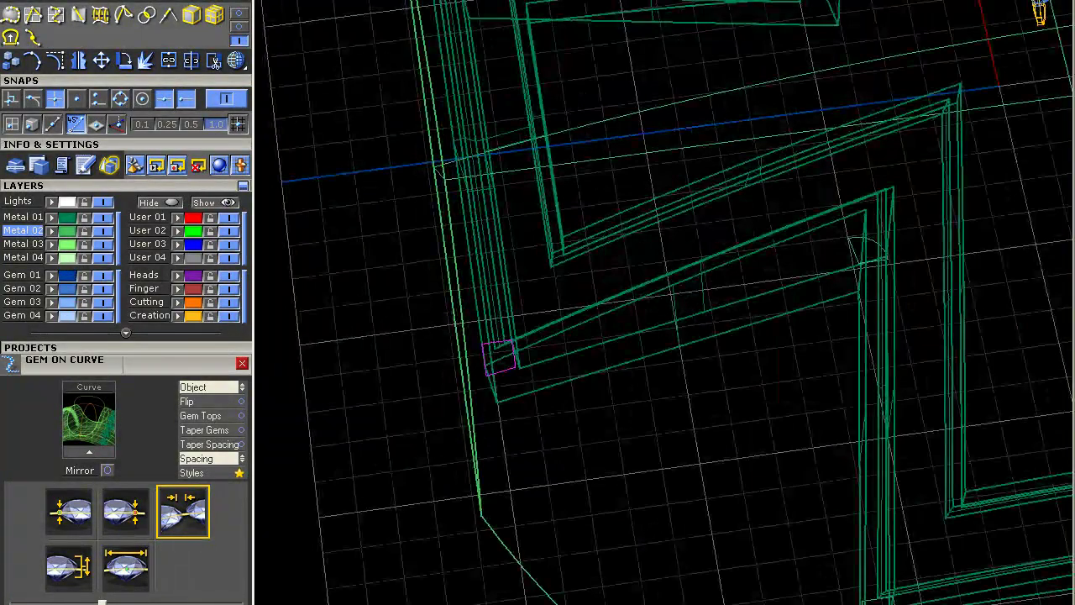
scroll(555, 341, down, 5)
scroll(555, 314, up, 5)
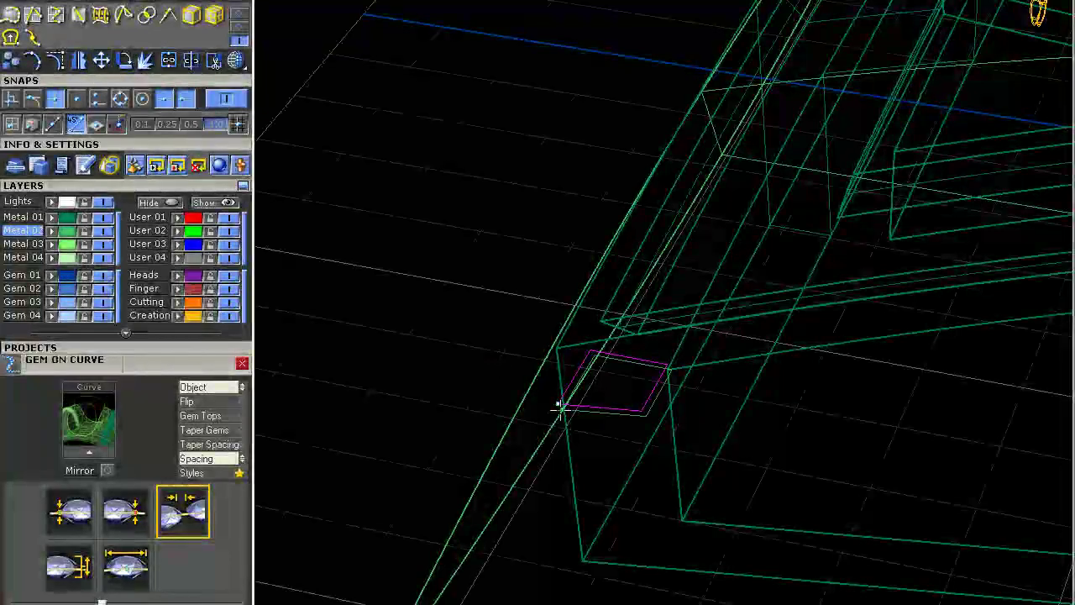
scroll(545, 351, down, 5)
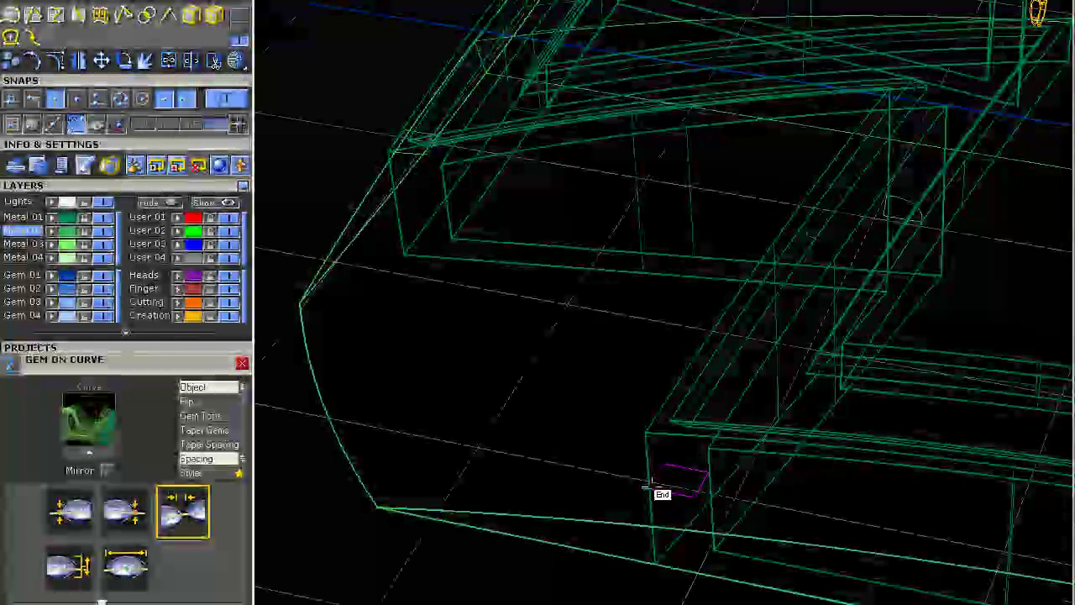
scroll(624, 439, down, 5)
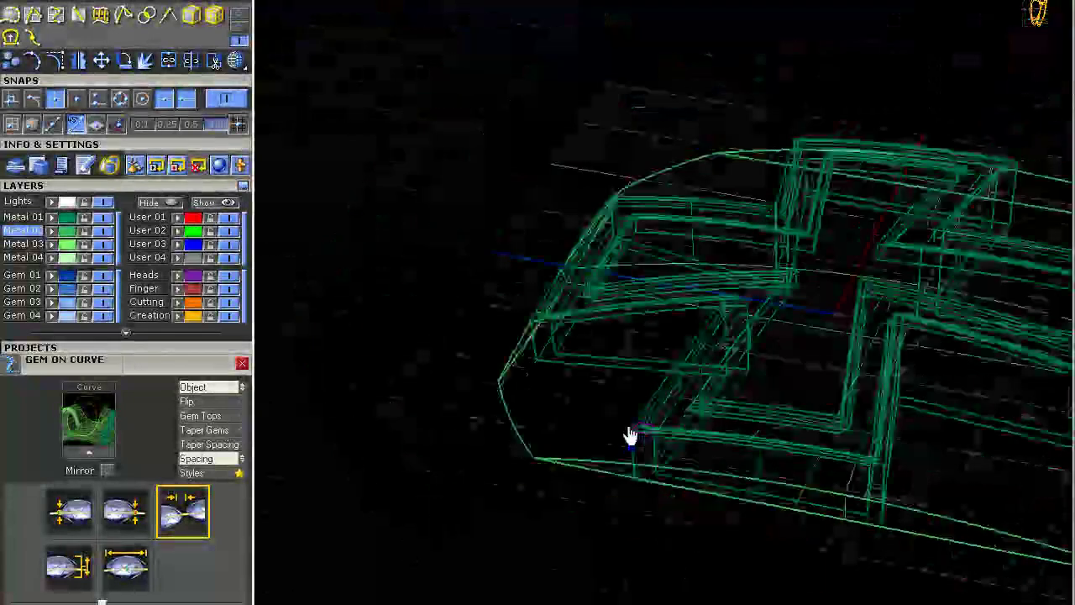
Step: Move the upper-left notch shape onto the frame's inner notch corner using an End snap
scroll(655, 401, up, 5)
drag(619, 339, 731, 479)
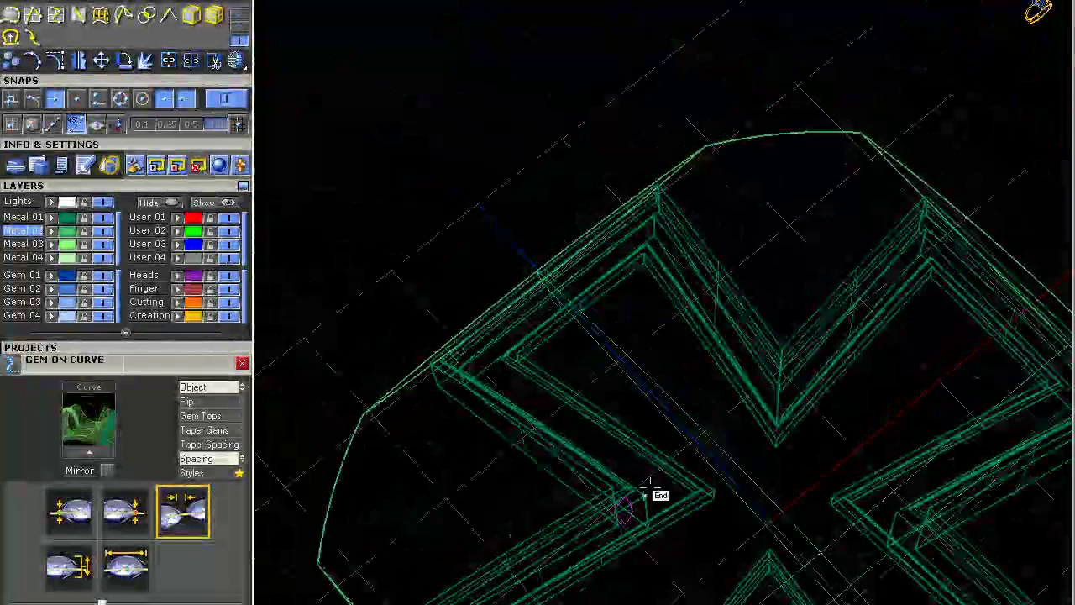
scroll(649, 489, up, 3)
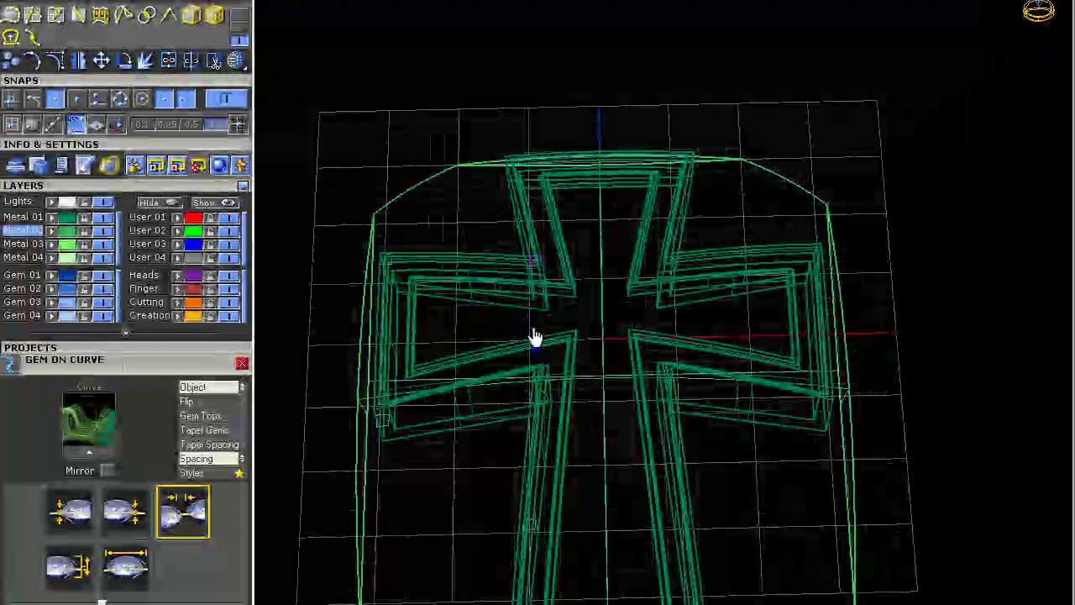
Step: Position the lower-left notch shape at its frame corner and move the left arm's lower corner square onto the frame's end point
scroll(535, 336, up, 3)
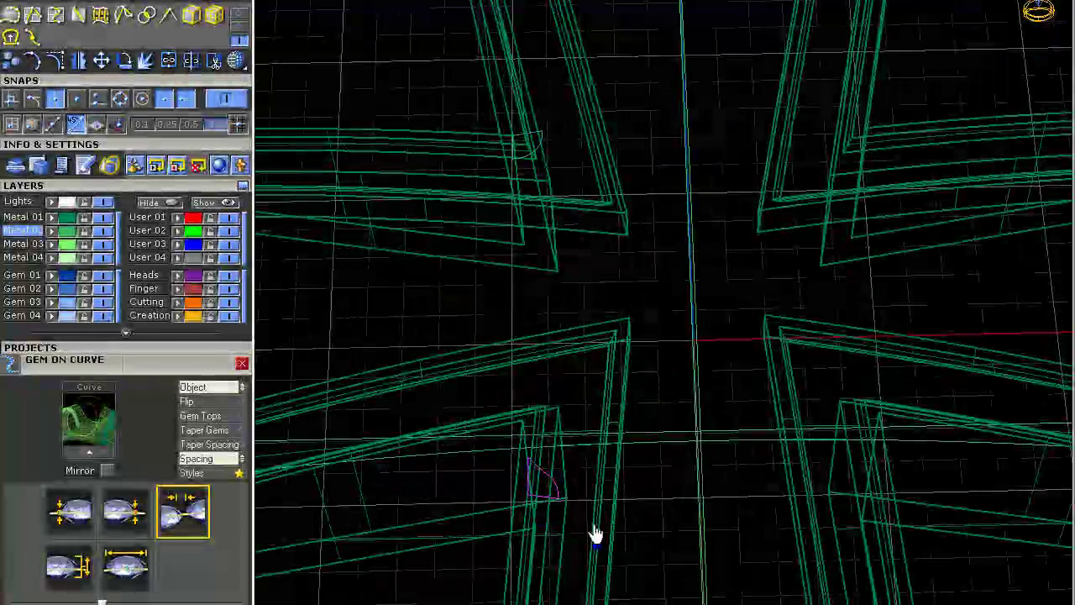
right_drag(515, 503, 398, 442)
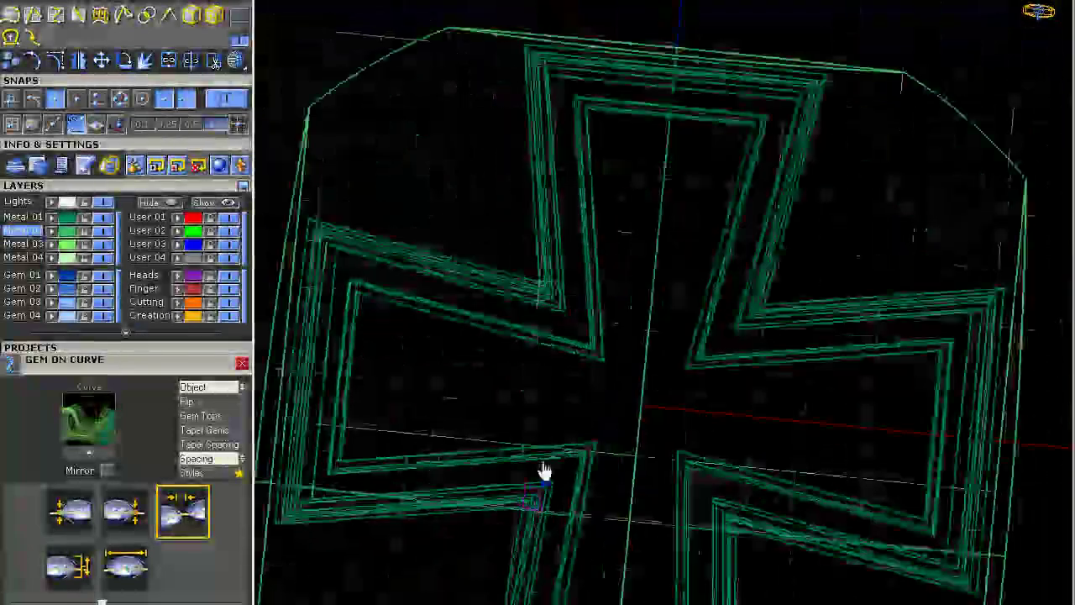
scroll(532, 483, up, 10)
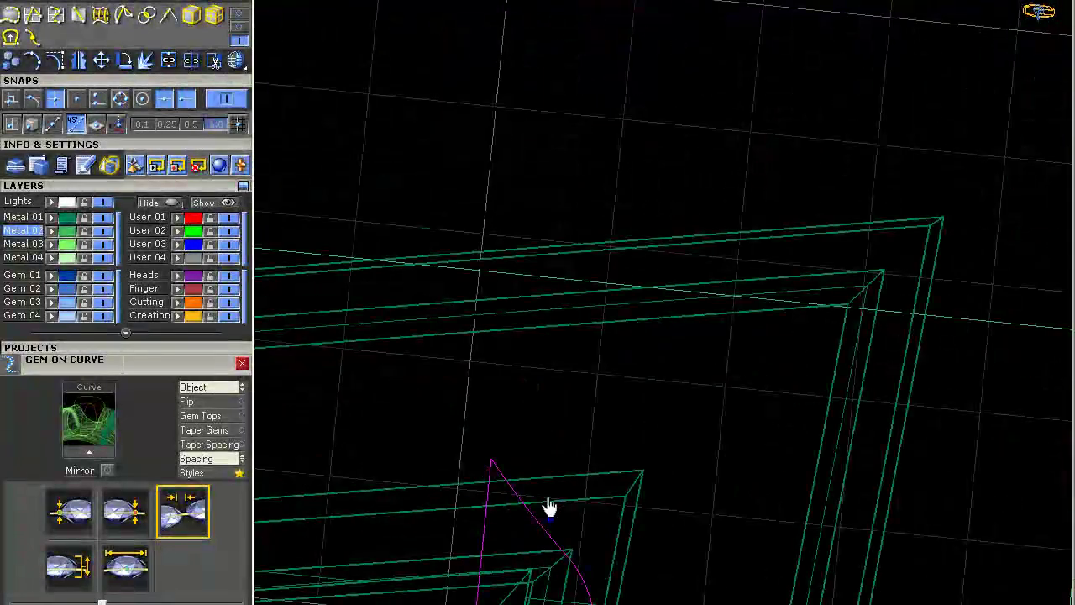
scroll(662, 384, down, 9)
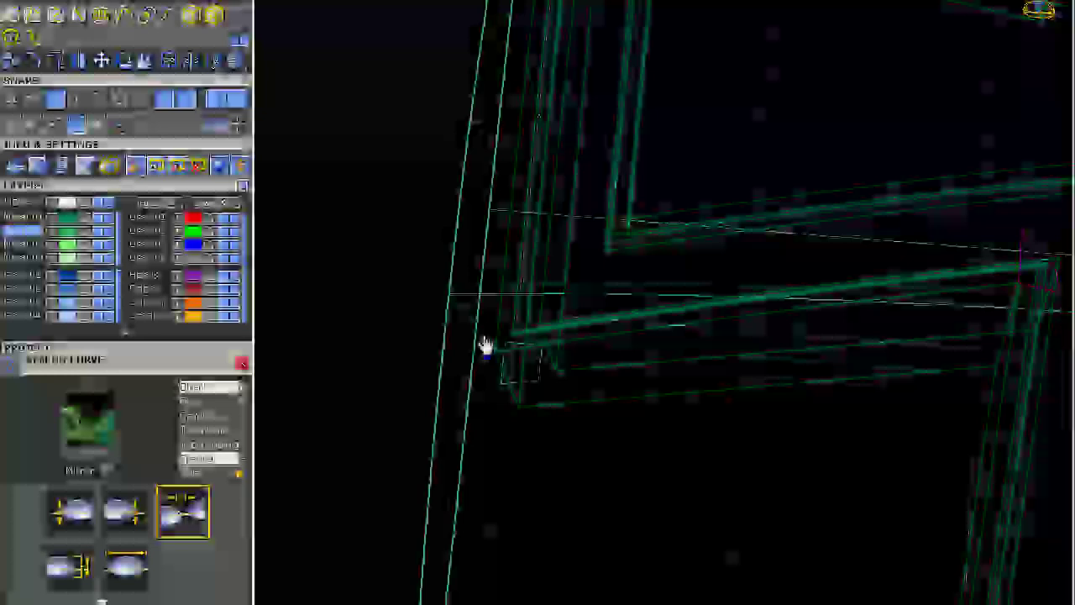
drag(384, 223, 507, 379)
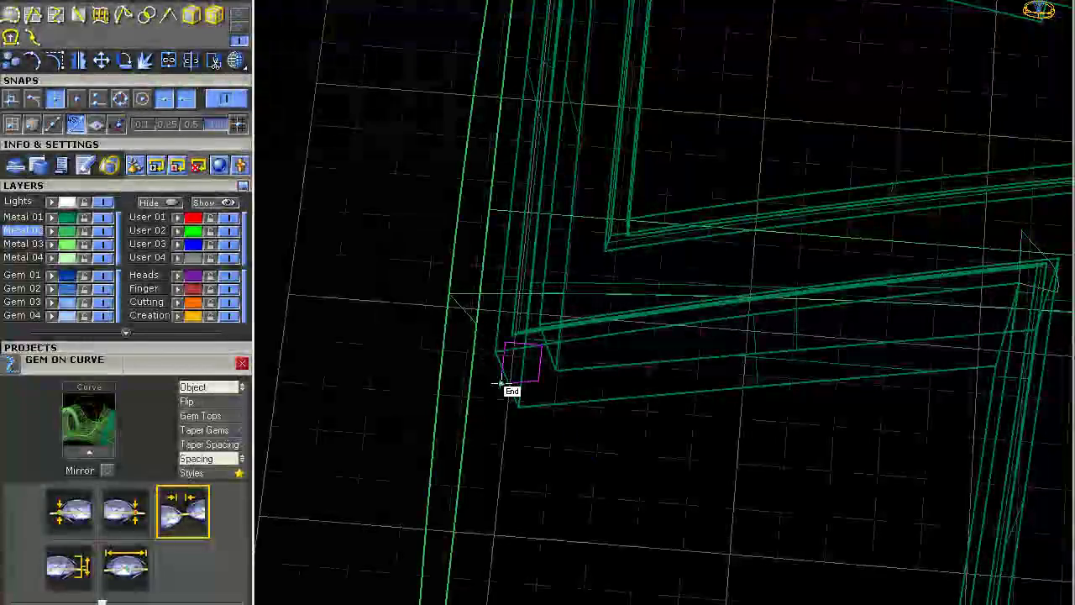
scroll(569, 456, down, 9)
Step: Readjust the square at the left arm's upper corner against the frame's outer corner
scroll(540, 204, up, 6)
drag(493, 202, 624, 302)
right_click(624, 302)
right_drag(588, 278, 677, 232)
click(562, 146)
scroll(561, 158, up, 6)
scroll(580, 205, down, 12)
right_drag(593, 238, 567, 159)
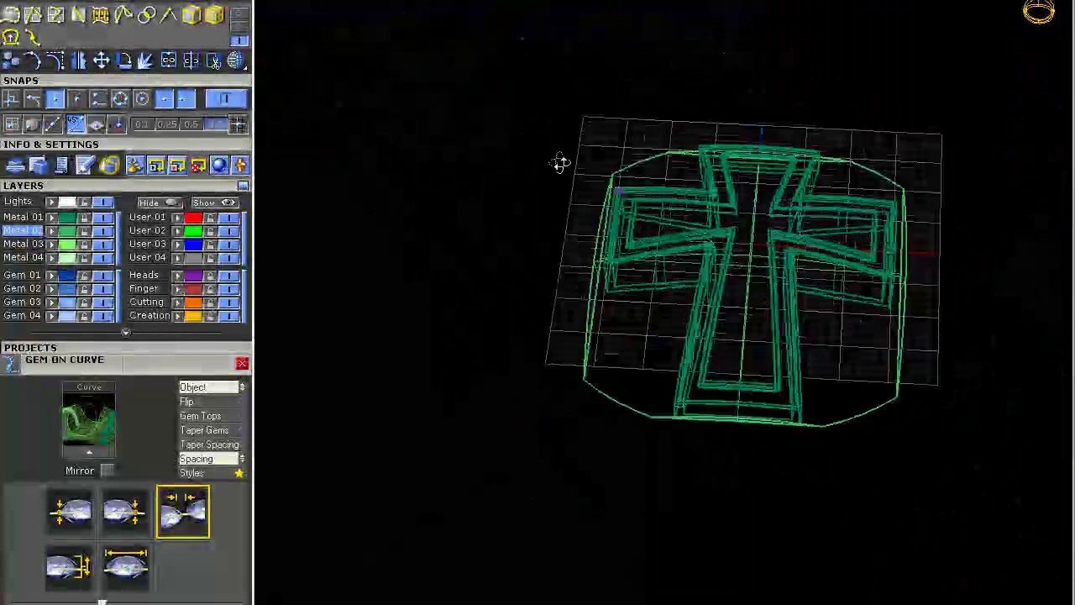
scroll(731, 192, up, 5)
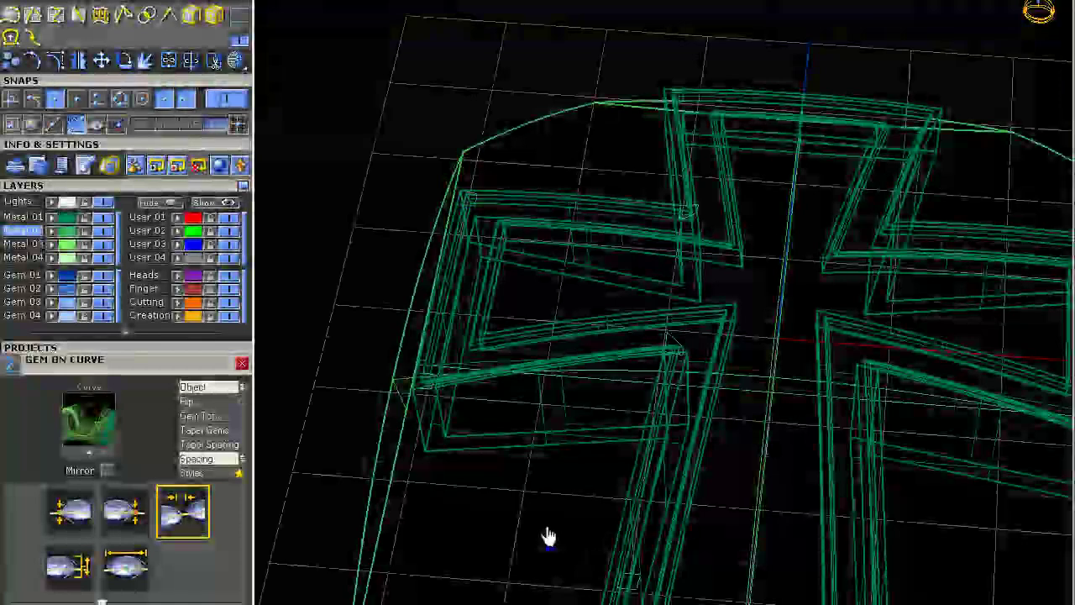
Step: Move the square halfway along the lower arm's left side onto the frame's outer top edge using the Near snap
scroll(670, 579, down, 6)
scroll(551, 586, up, 5)
right_drag(669, 579, 580, 471)
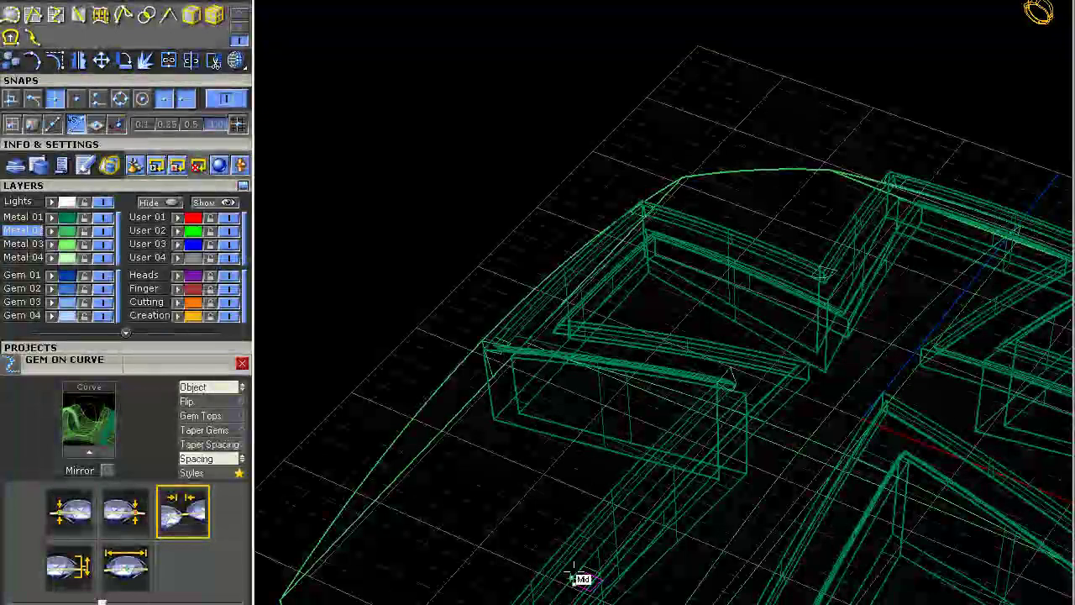
scroll(567, 546, up, 6)
click(561, 549)
scroll(562, 549, down, 8)
right_drag(564, 546, 960, 357)
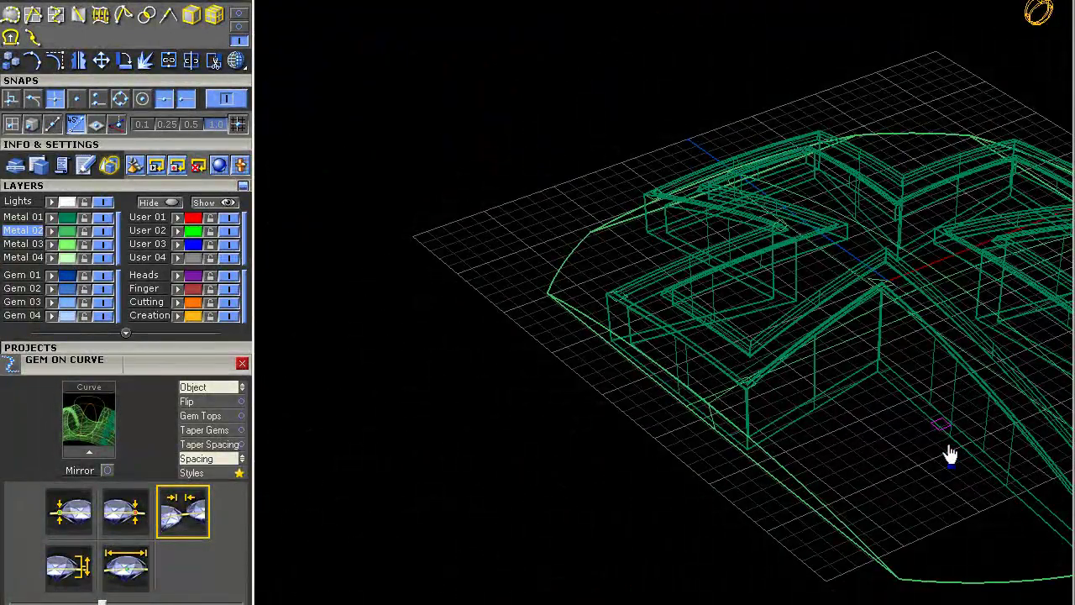
text(z)
key(Escape)
right_drag(924, 475, 777, 483)
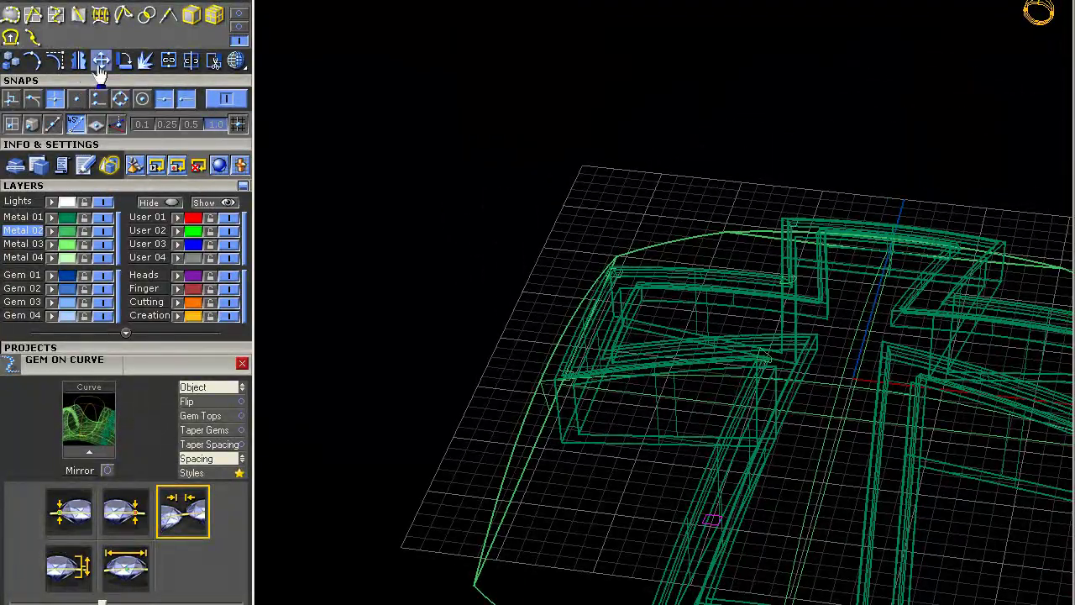
scroll(783, 516, up, 8)
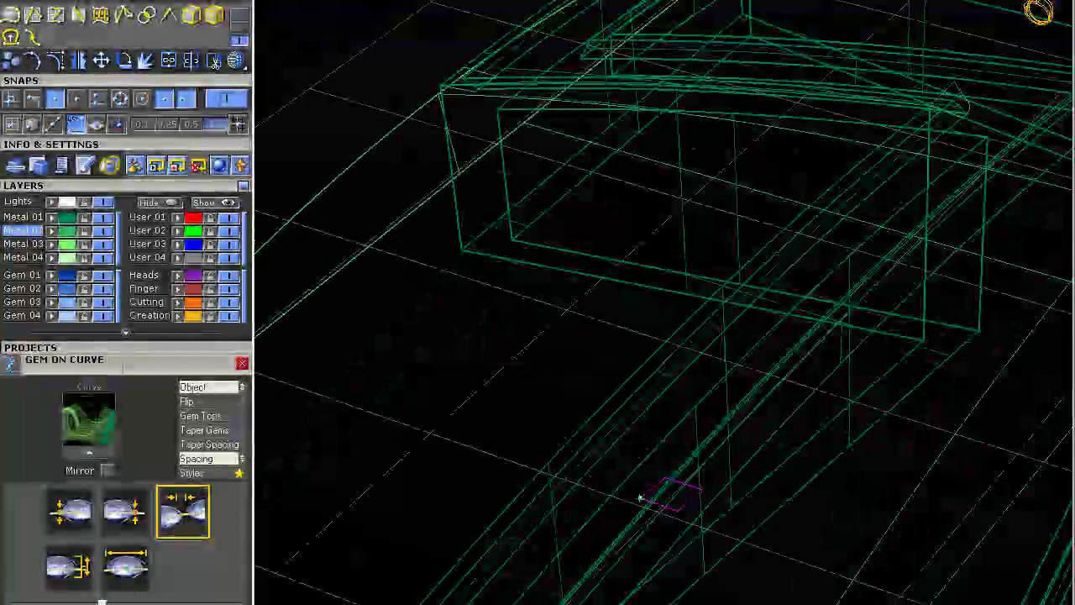
click(97, 99)
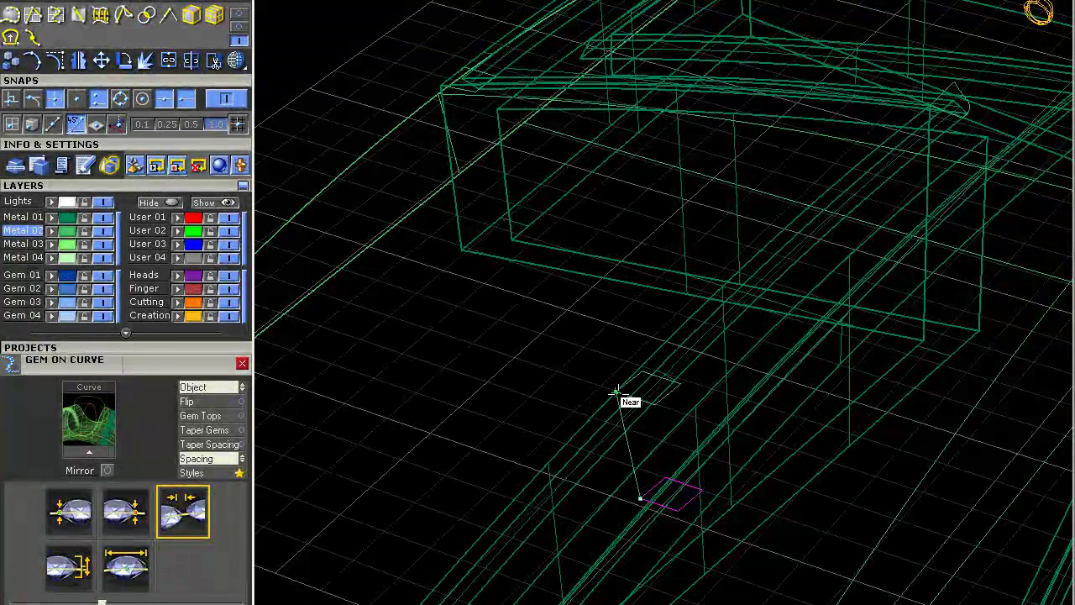
scroll(600, 399, down, 5)
right_drag(647, 324, 504, 412)
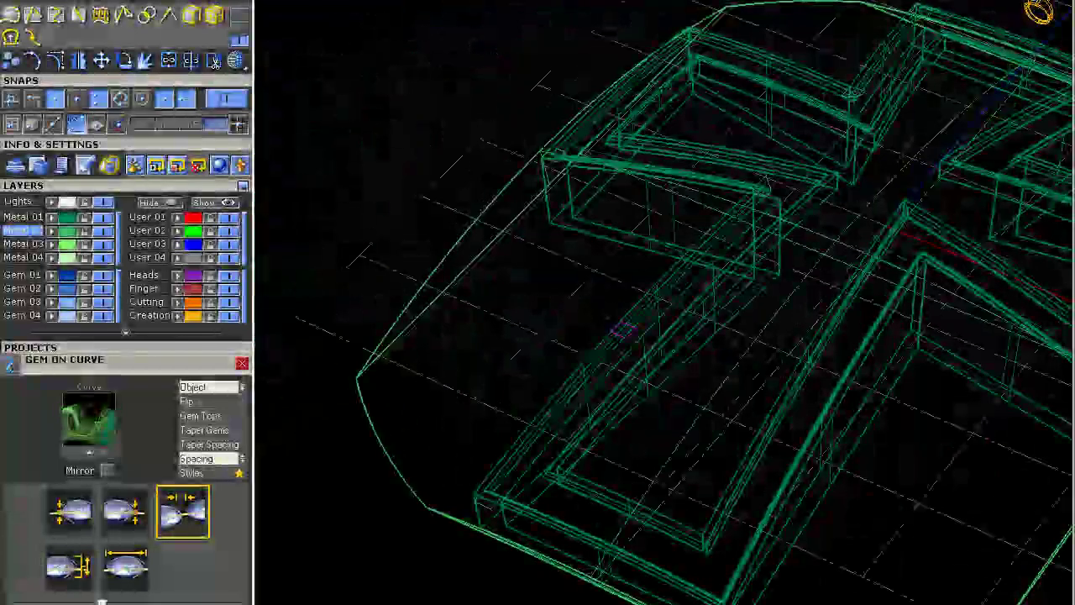
Step: Place the square at the lower arm's bottom-left corner, snapping it to the frame's end point
click(105, 67)
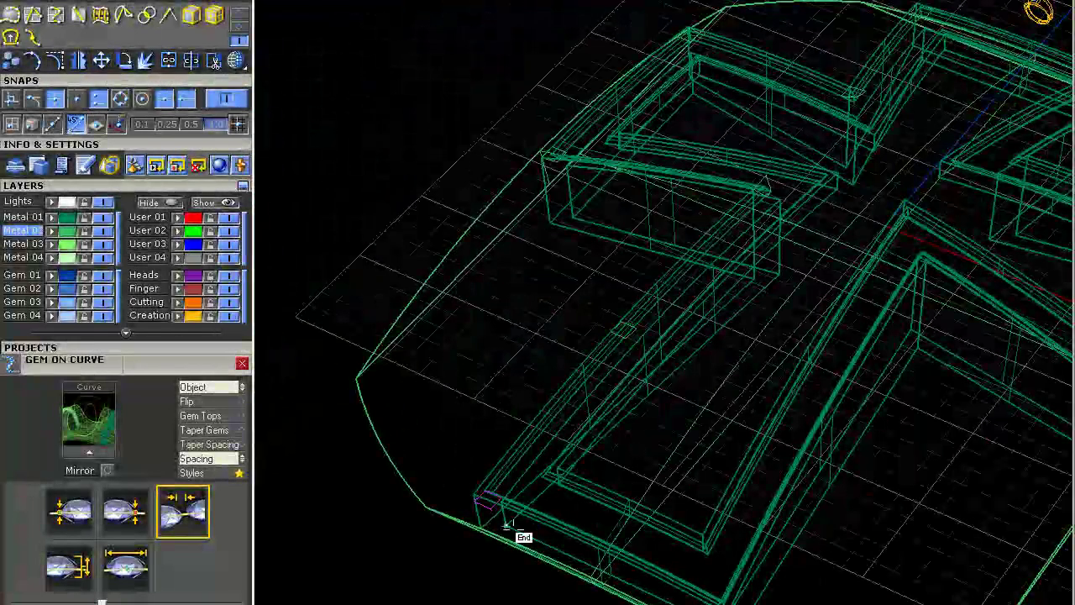
click(473, 501)
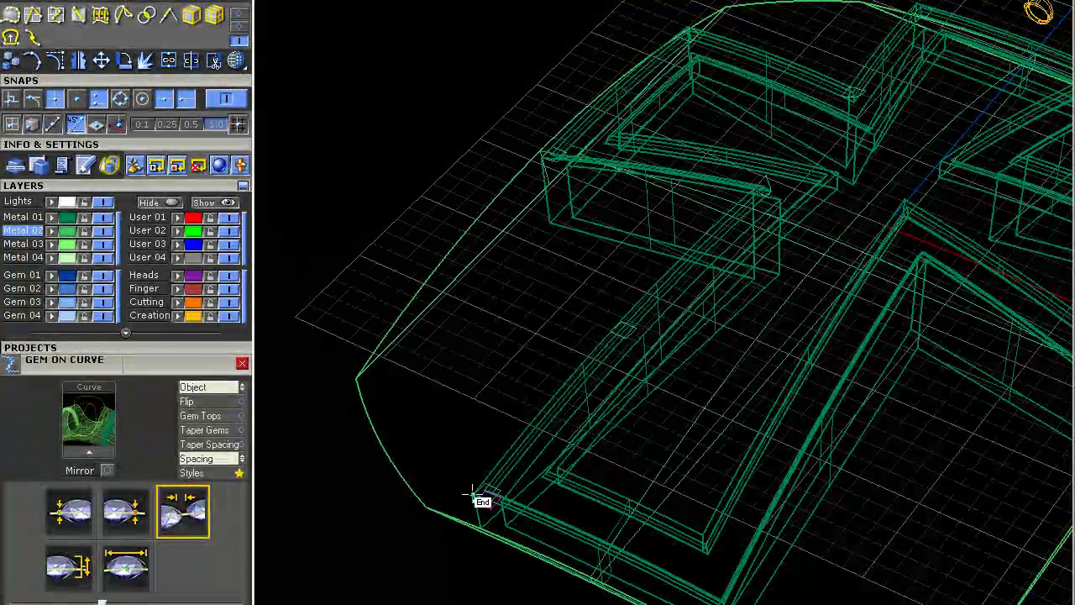
scroll(486, 430, up, 5)
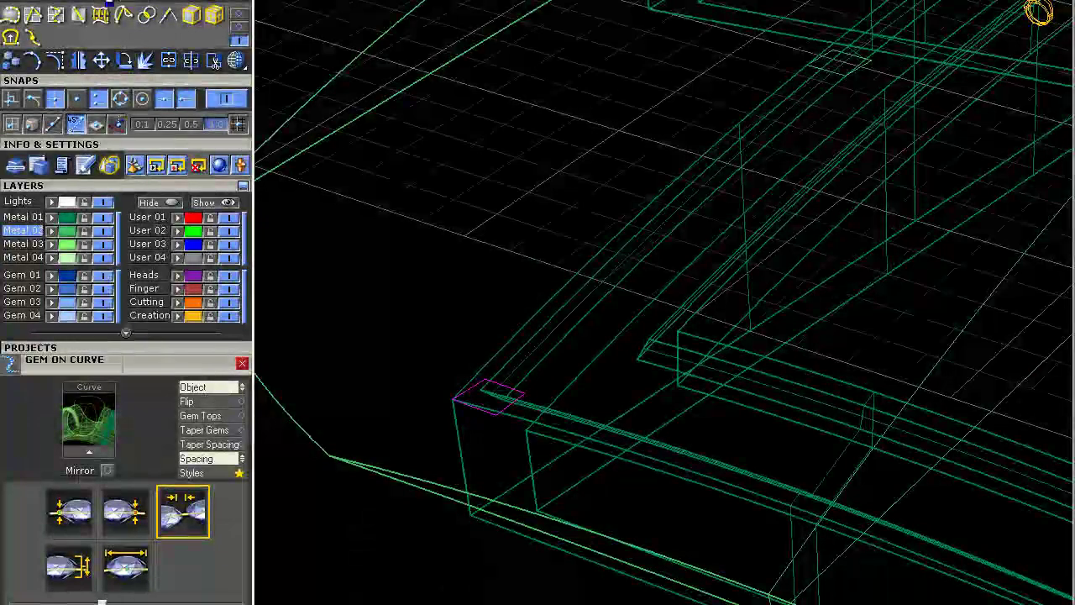
Step: Extrude the square at the lower arm's bottom-left corner down to the frame's base as a solid post
click(128, 2)
drag(408, 254, 575, 435)
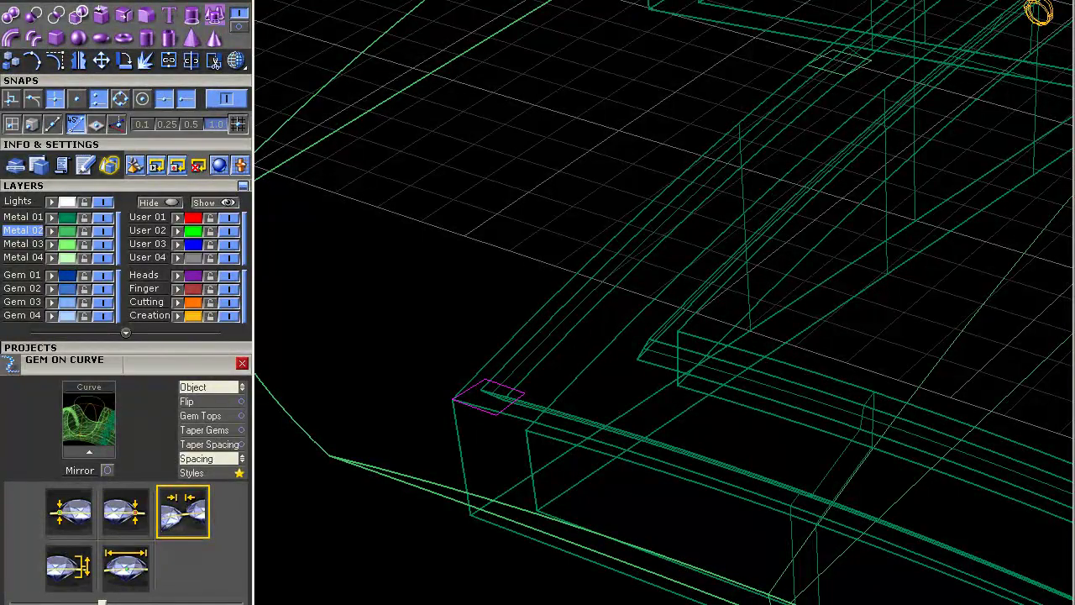
click(458, 432)
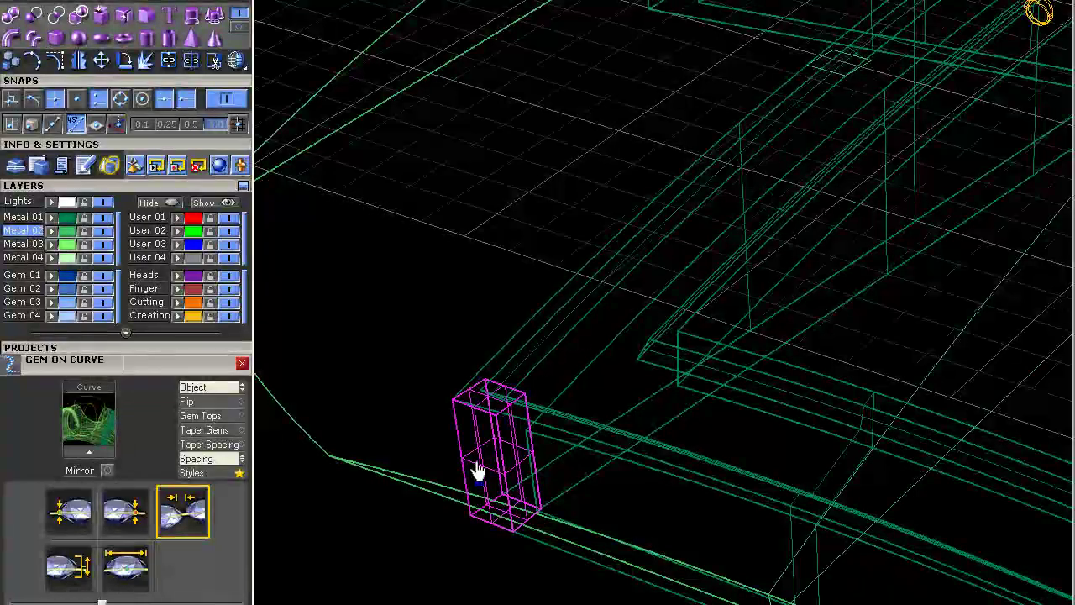
click(483, 467)
Step: Draw a vertical guide line from the frame's bottom edge up to the square on the lower arm's left side
scroll(530, 341, down, 6)
scroll(683, 240, up, 5)
drag(627, 218, 784, 378)
scroll(493, 12, down, 3)
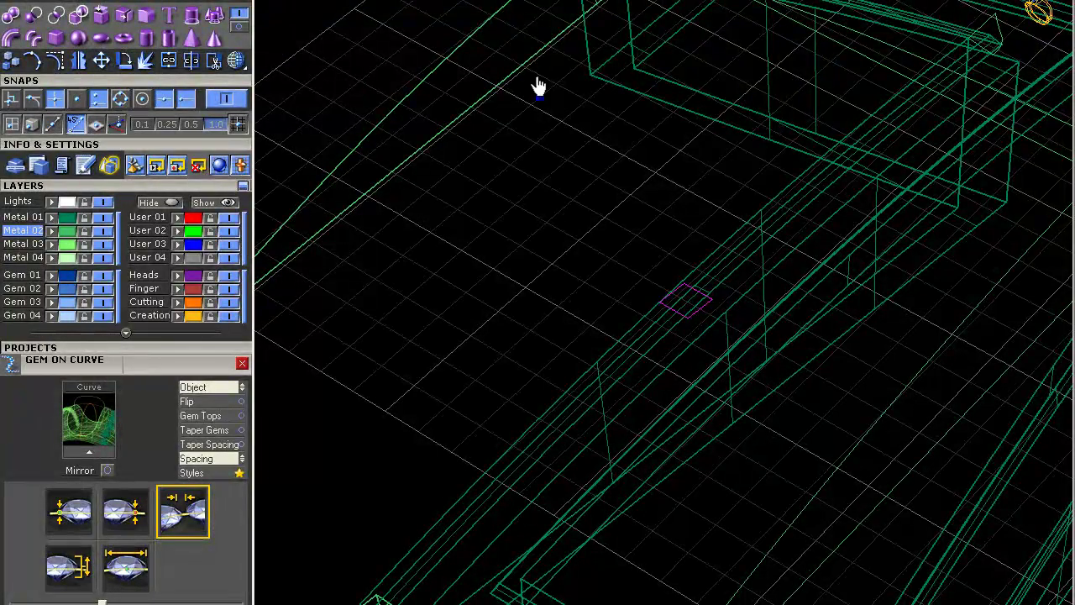
scroll(562, 211, up, 4)
mouse_move(838, 232)
right_down()
mouse_move(765, 289)
mouse_move(712, 307)
right_up()
scroll(750, 276, up, 5)
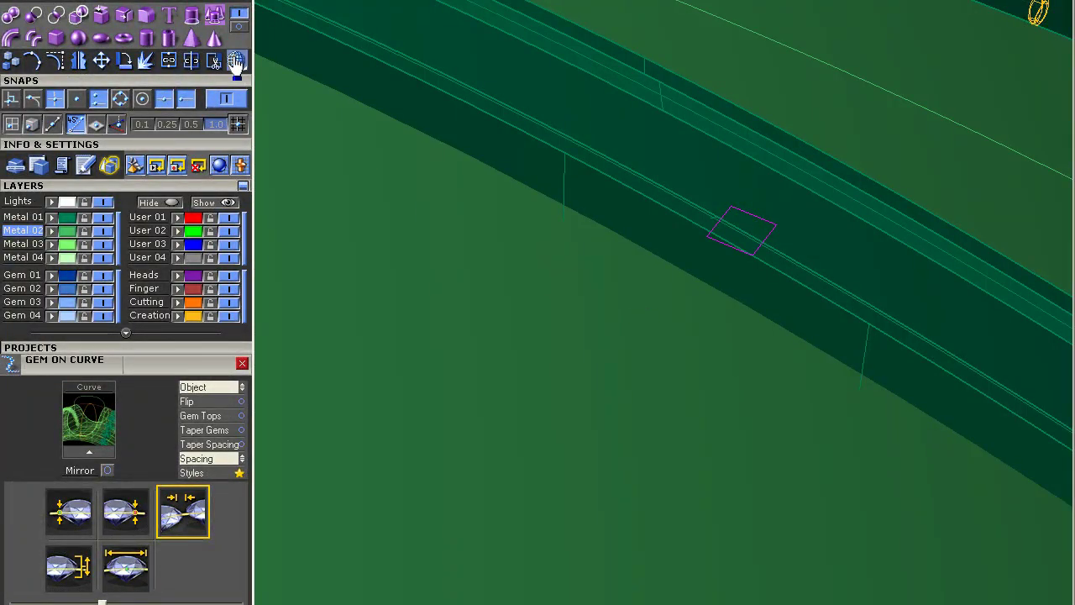
click(236, 64)
scroll(535, 290, down, 5)
scroll(557, 236, up, 4)
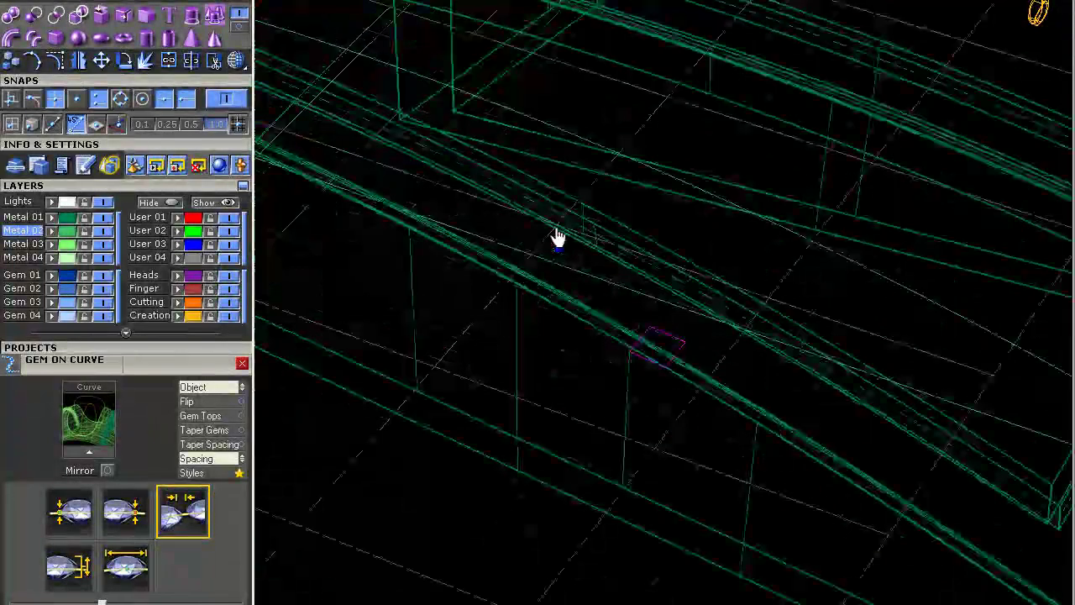
click(240, 40)
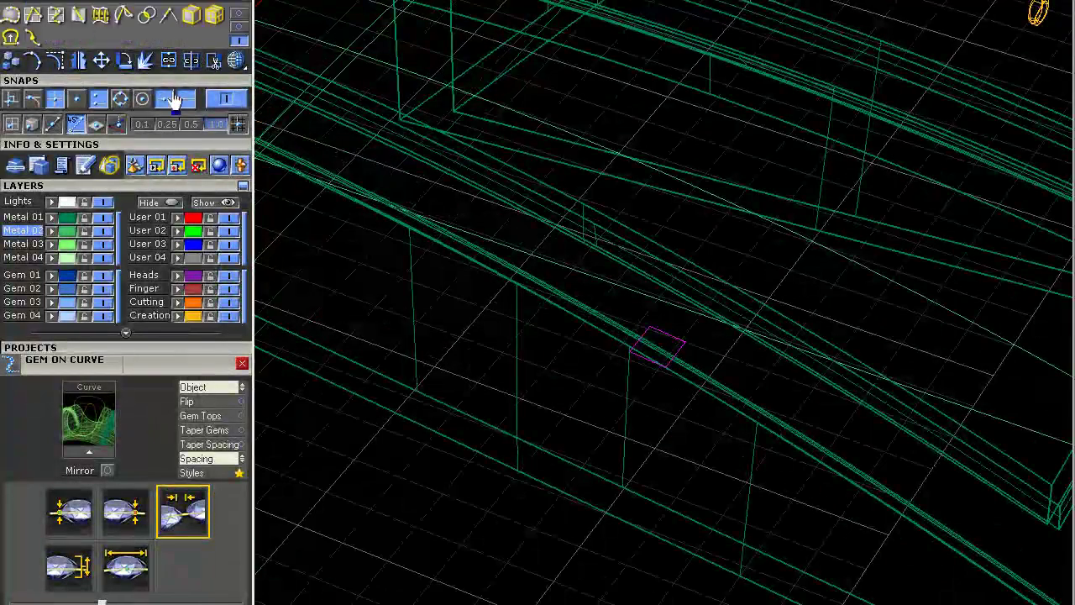
click(239, 28)
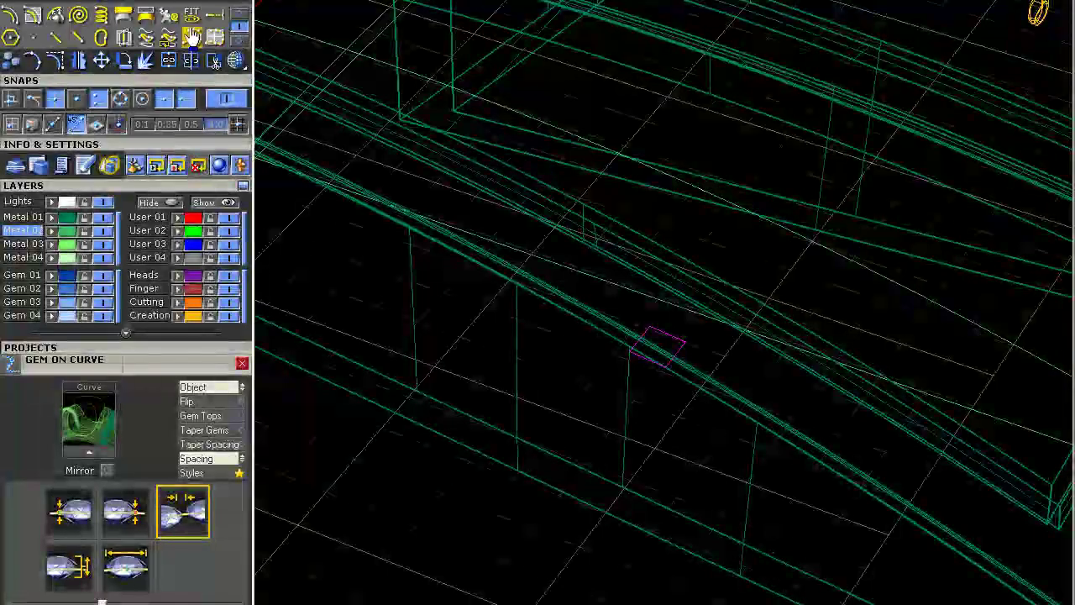
click(239, 15)
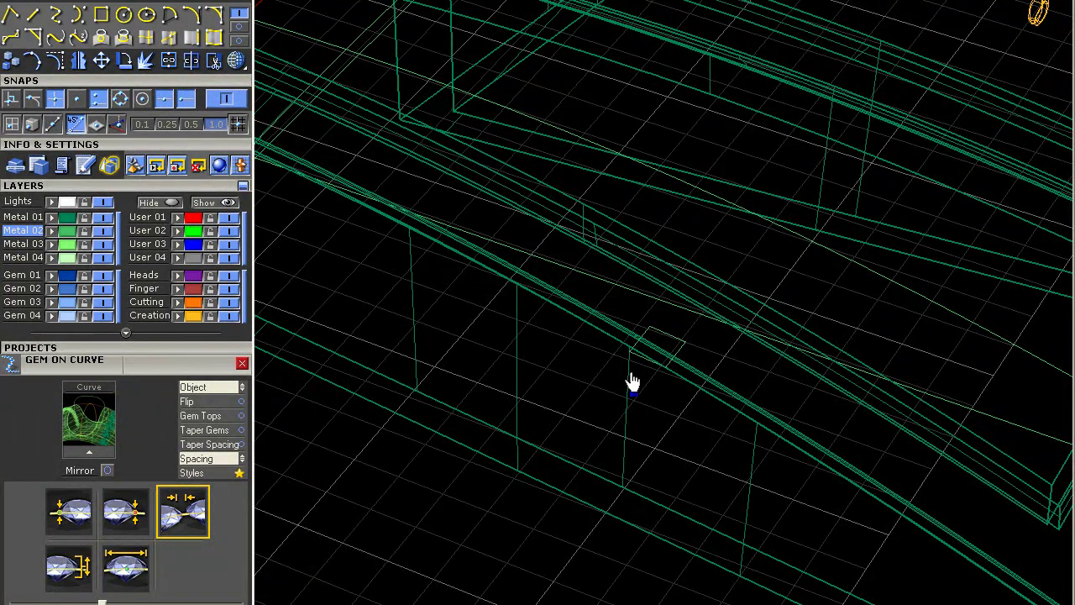
scroll(612, 444, down, 5)
right_drag(612, 445, 624, 451)
scroll(608, 460, up, 7)
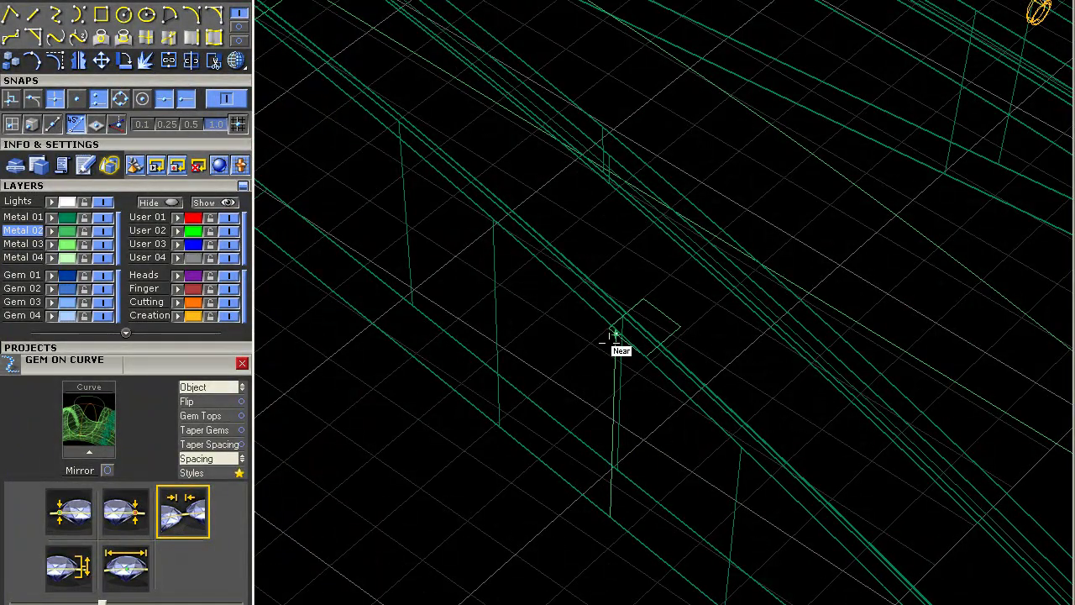
Step: Extrude the square on the lower arm's left side into a solid post matching the guide line's height
drag(588, 253, 687, 382)
click(139, 1)
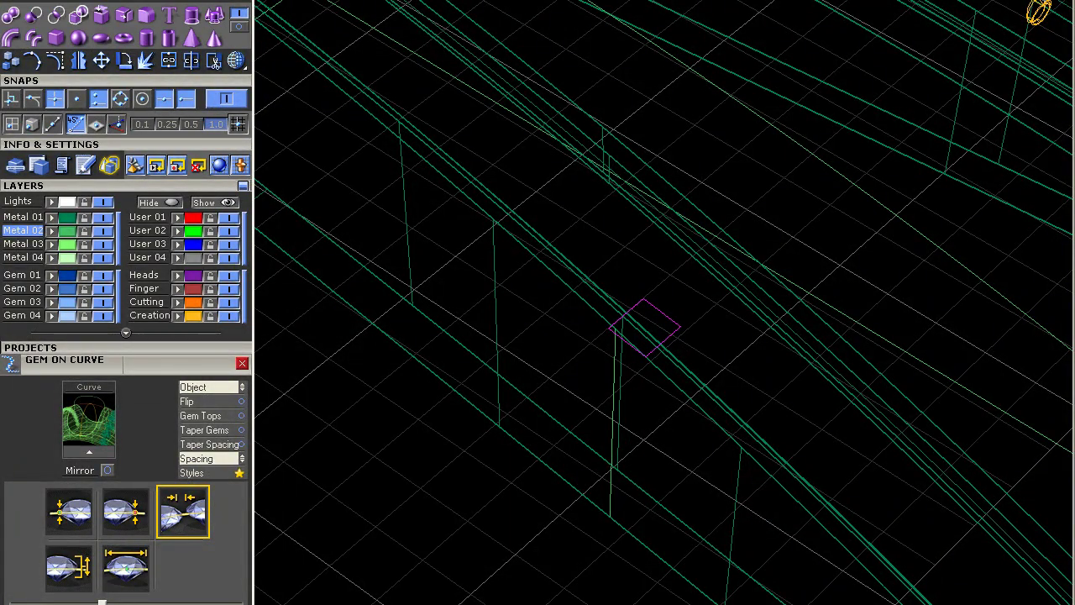
click(614, 353)
Step: Dismiss the meeting reminder and move the lower-left notch shape onto the frame's outer notch corner
scroll(625, 347, down, 8)
scroll(513, 223, up, 6)
scroll(555, 236, down, 5)
right_drag(554, 235, 567, 294)
scroll(567, 291, up, 6)
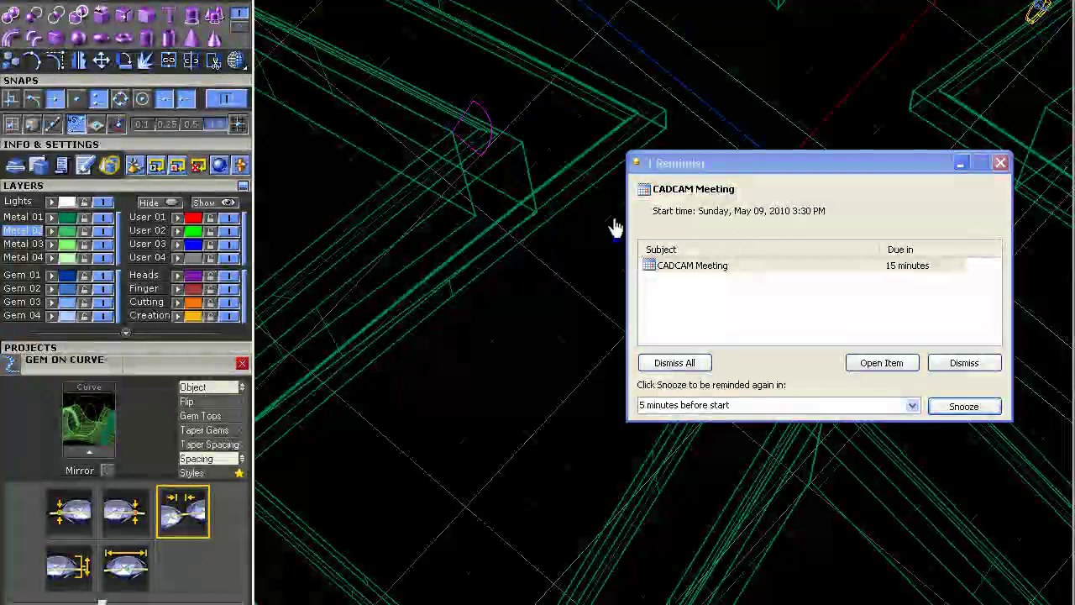
click(966, 367)
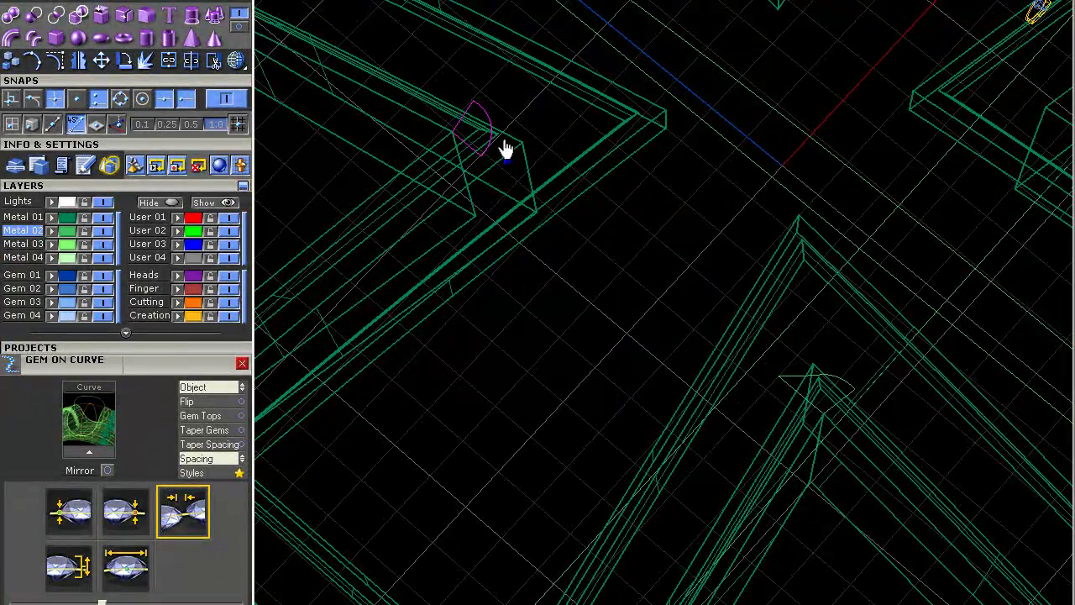
scroll(658, 231, down, 4)
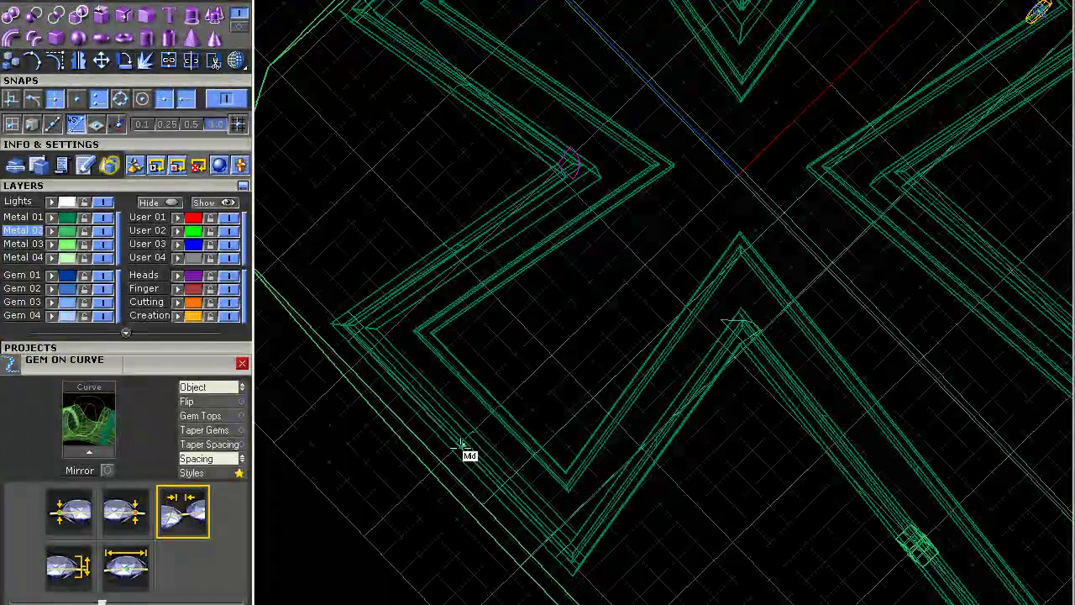
right_drag(580, 347, 699, 375)
scroll(696, 347, up, 5)
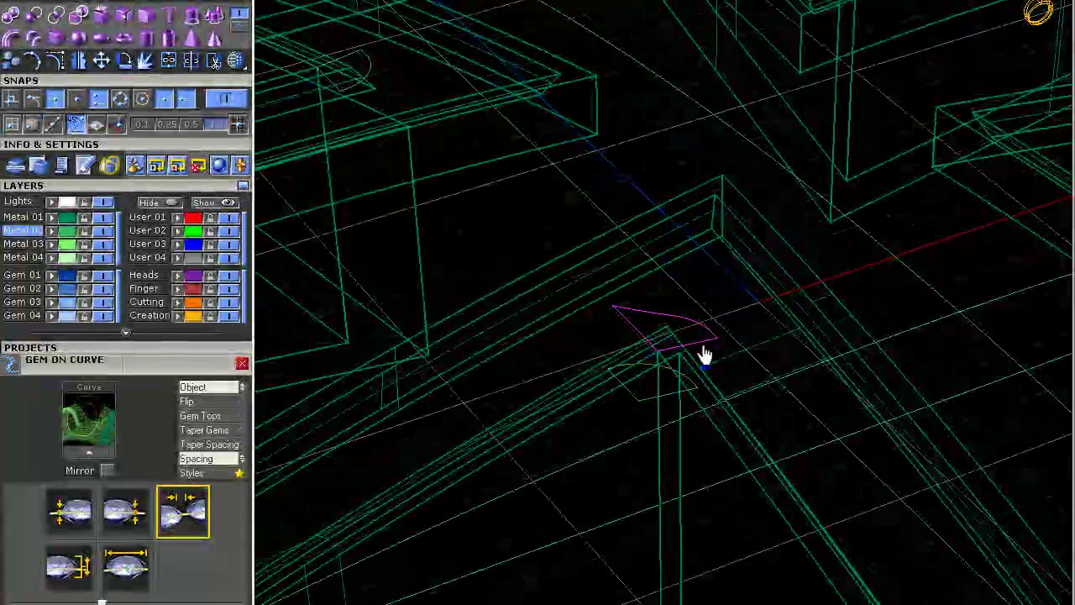
click(102, 67)
click(639, 400)
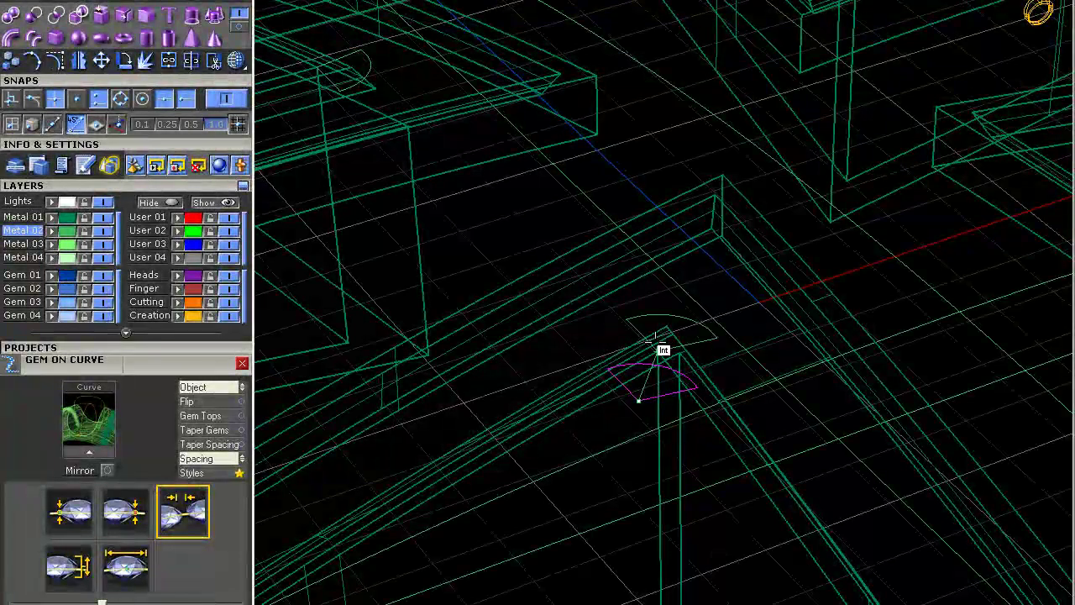
scroll(663, 347, up, 4)
right_drag(638, 367, 660, 384)
key(Escape)
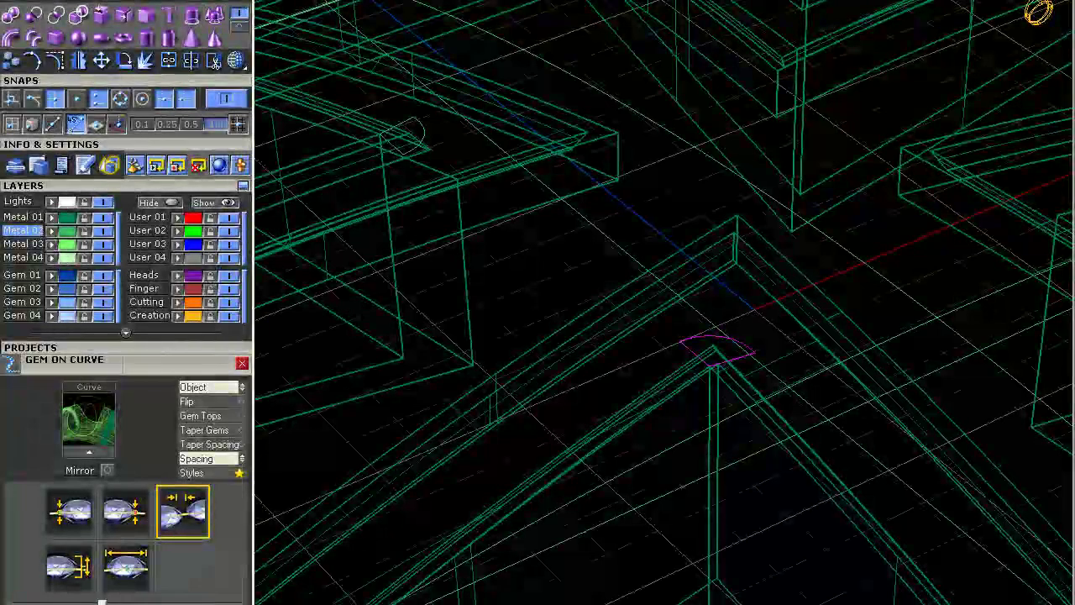
Step: Extrude the lower-left notch shape and the left arm's two corner squares into solid posts down to the frame's base
click(692, 425)
right_drag(691, 425, 597, 446)
drag(541, 462, 815, 260)
right_drag(749, 332, 552, 199)
scroll(552, 249, up, 3)
scroll(551, 259, down, 3)
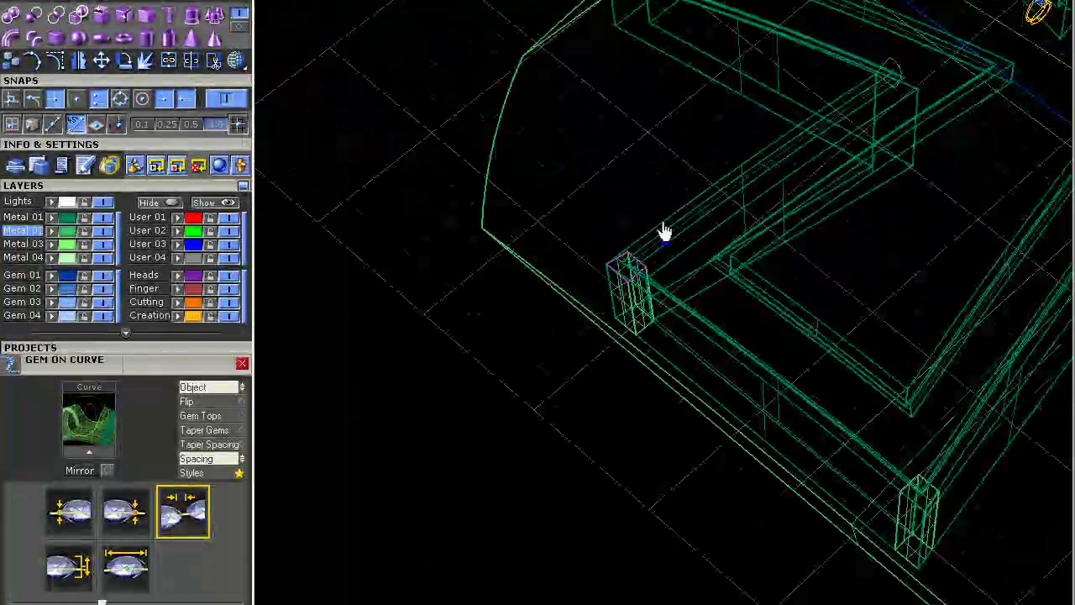
Step: Extrude the upper-left notch shape and the upper arm's left corner square into solid posts down to the frame's base
scroll(671, 154, down, 3)
scroll(778, 106, up, 3)
drag(774, 92, 878, 199)
scroll(806, 168, down, 5)
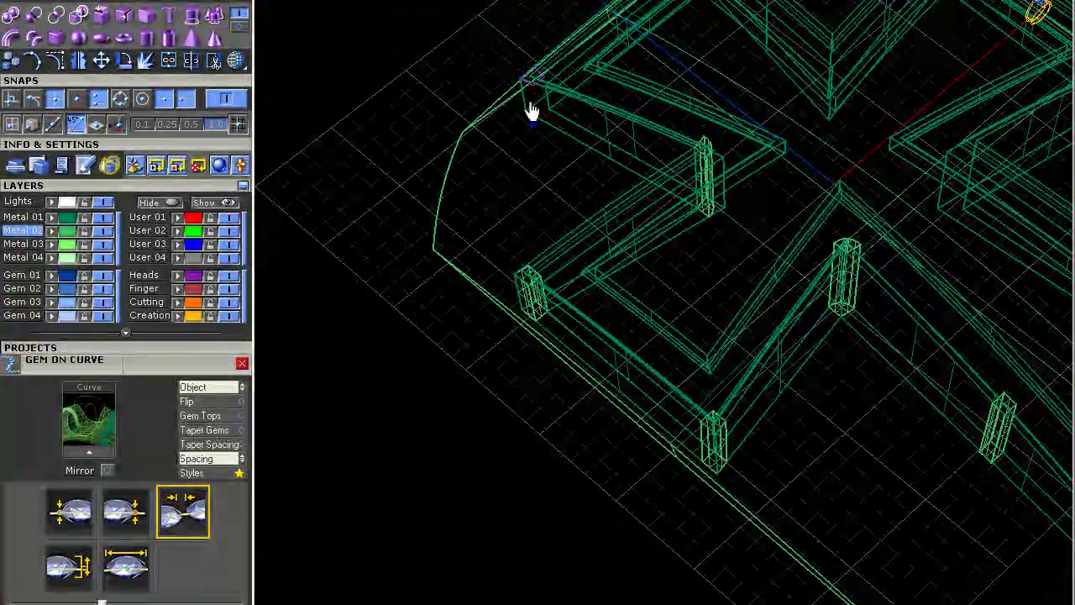
right_drag(523, 109, 638, 252)
key(ctrl+z)
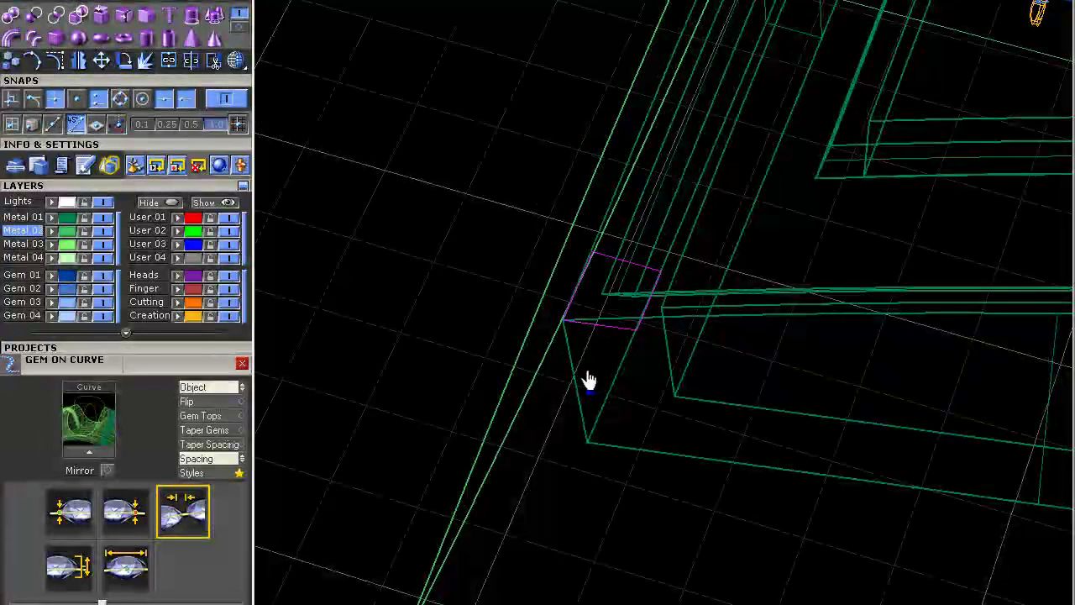
scroll(571, 359, down, 5)
right_drag(572, 359, 610, 341)
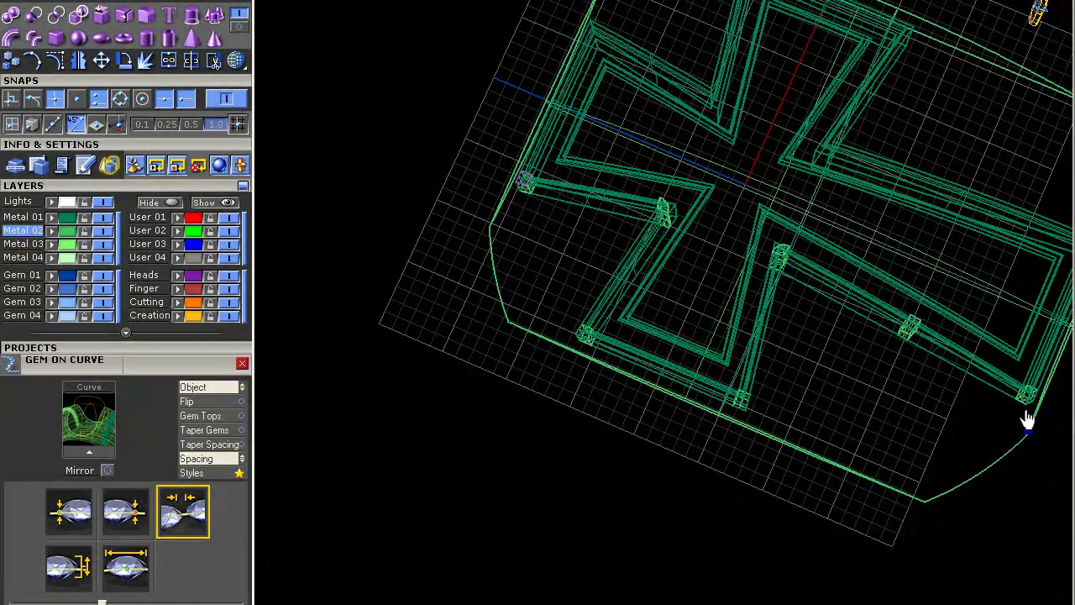
Step: Mirror all the left-side posts across the cross's vertical axis to the right side
scroll(1031, 425, down, 3)
right_drag(871, 344, 660, 230)
drag(652, 230, 806, 604)
right_drag(475, 294, 464, 319)
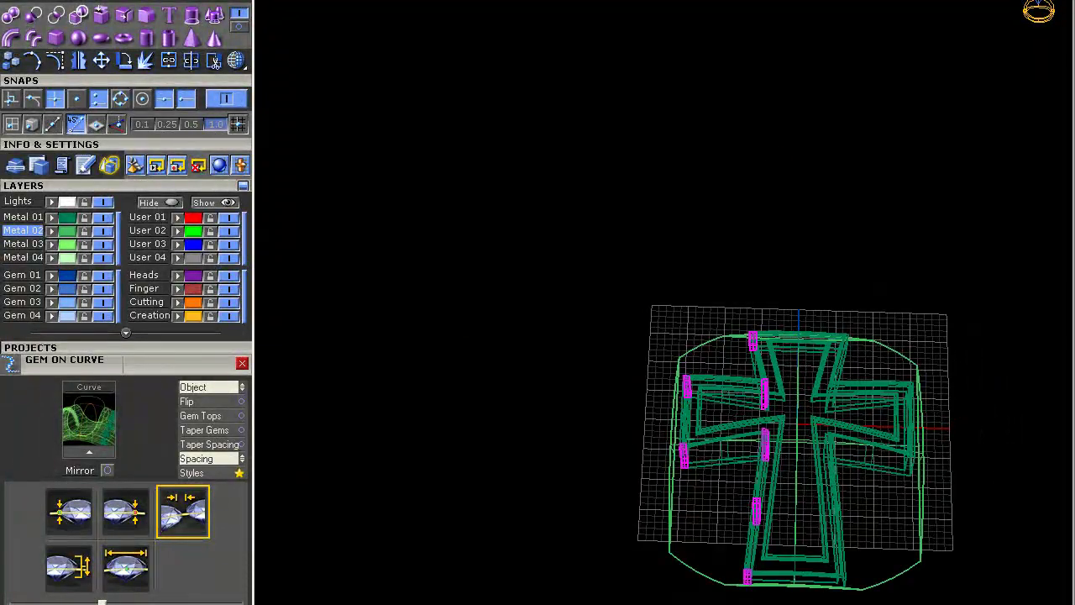
click(828, 336)
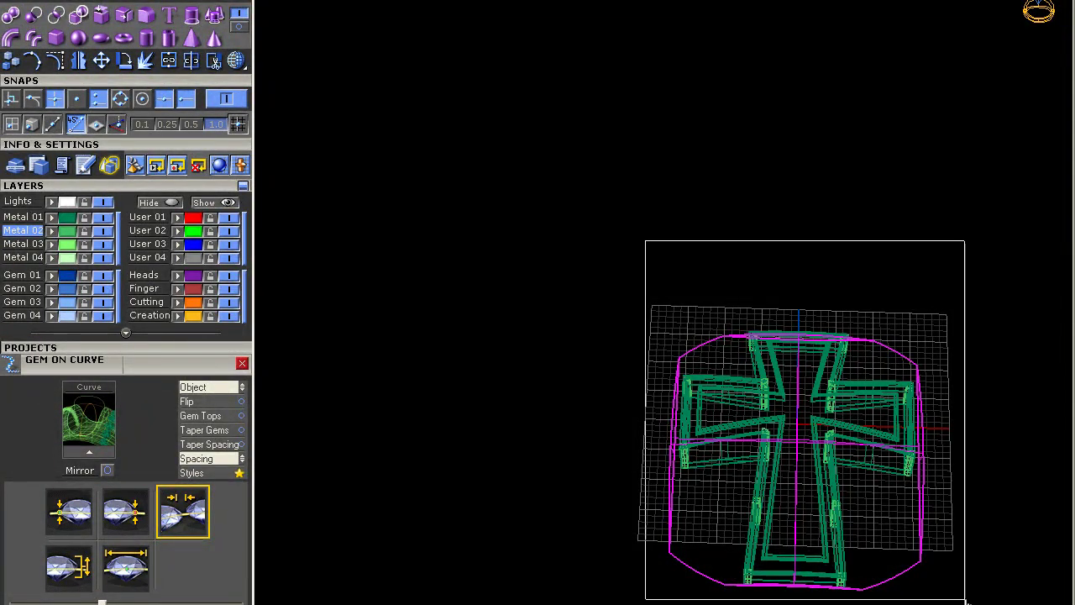
Step: Combine the backing plate and the posts on both sides into one solid
drag(924, 602, 924, 602)
right_click(815, 444)
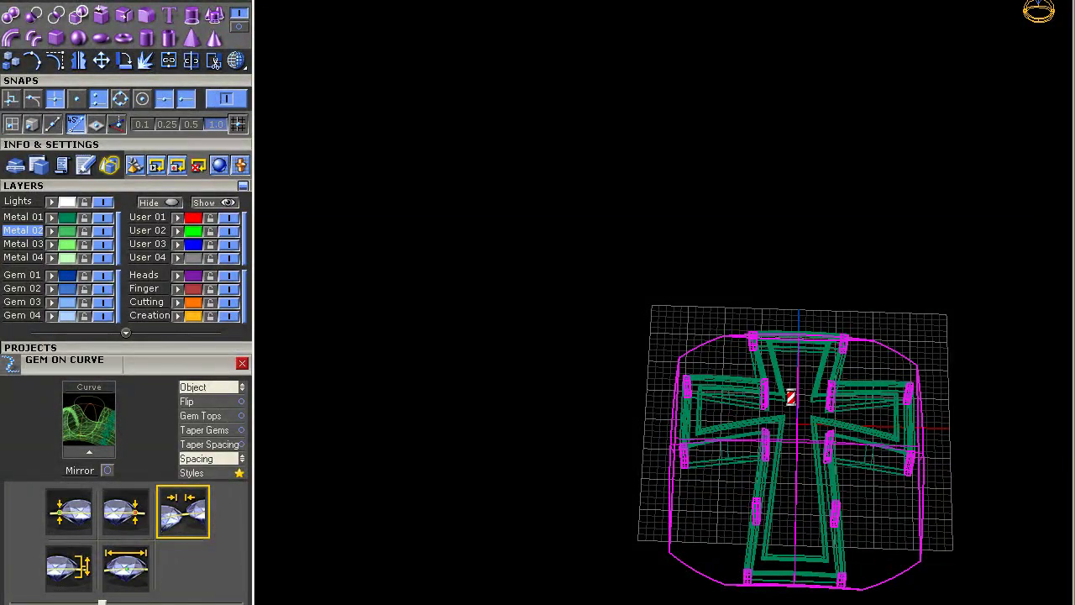
click(744, 409)
right_drag(744, 408, 731, 436)
click(697, 428)
scroll(708, 303, up, 5)
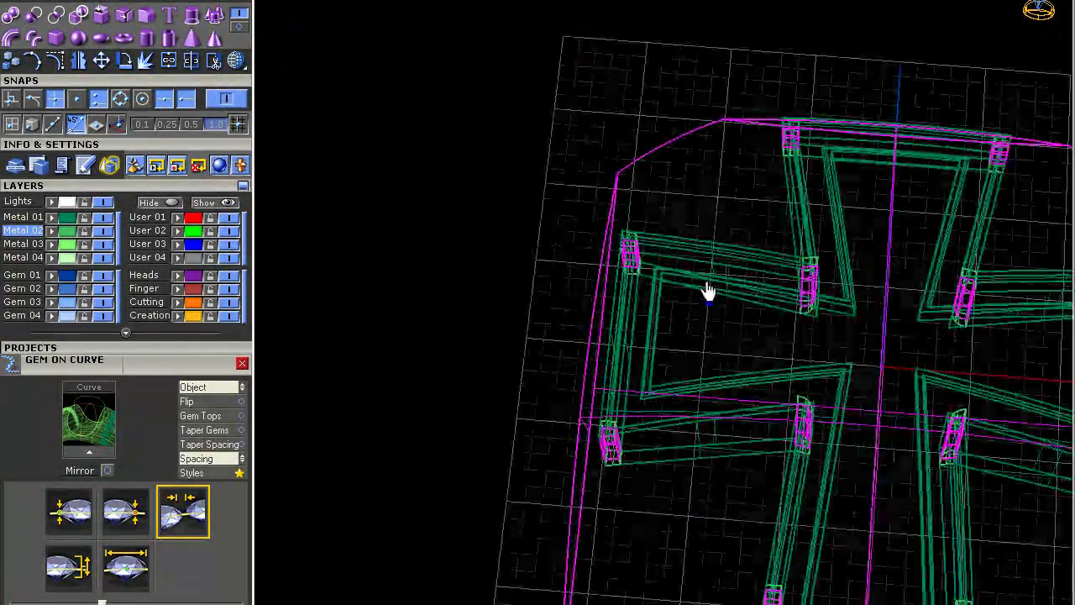
Step: Try to subtract the combined domed plate and posts from the cross frame with a Boolean difference
click(705, 287)
shift+click(636, 162)
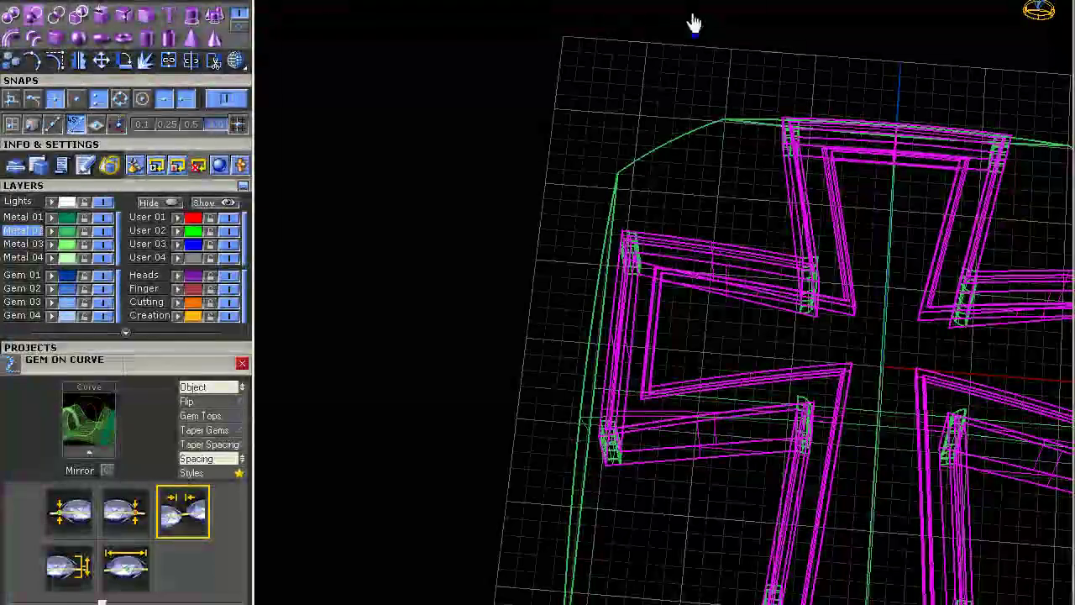
scroll(688, 31, down, 4)
right_drag(687, 35, 686, 147)
scroll(588, 168, up, 5)
right_drag(588, 168, 583, 300)
scroll(584, 262, down, 7)
click(586, 256)
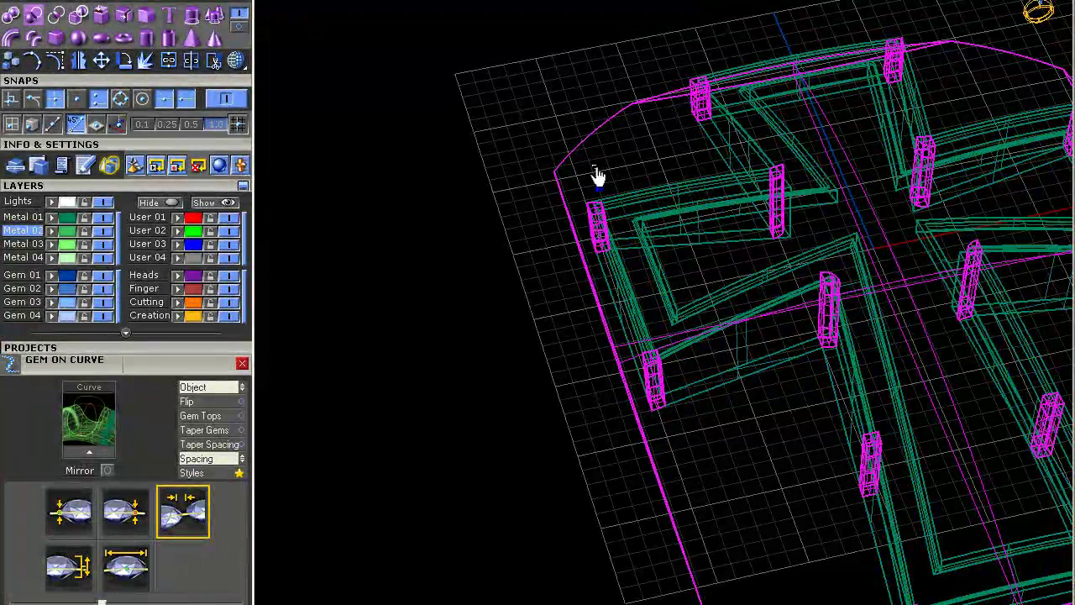
Step: Examine how the left-side posts line up with the corners and base of the cross frame
scroll(641, 224, up, 10)
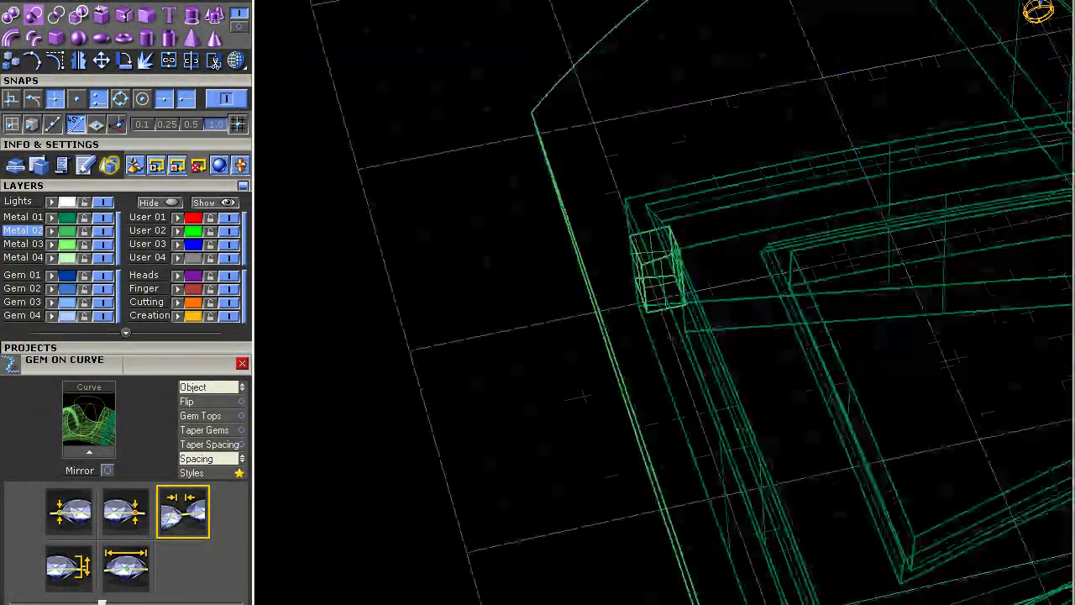
right_drag(665, 180, 634, 298)
scroll(635, 298, up, 4)
click(651, 257)
scroll(653, 255, down, 5)
right_drag(652, 254, 634, 221)
scroll(633, 220, down, 8)
scroll(633, 221, down, 2)
scroll(784, 291, down, 5)
scroll(754, 288, up, 4)
scroll(752, 286, down, 2)
right_drag(752, 286, 764, 331)
Step: Scale the left arm's lower corner post vertically so it reaches slightly past the frame's base
scroll(681, 340, up, 10)
key(Escape)
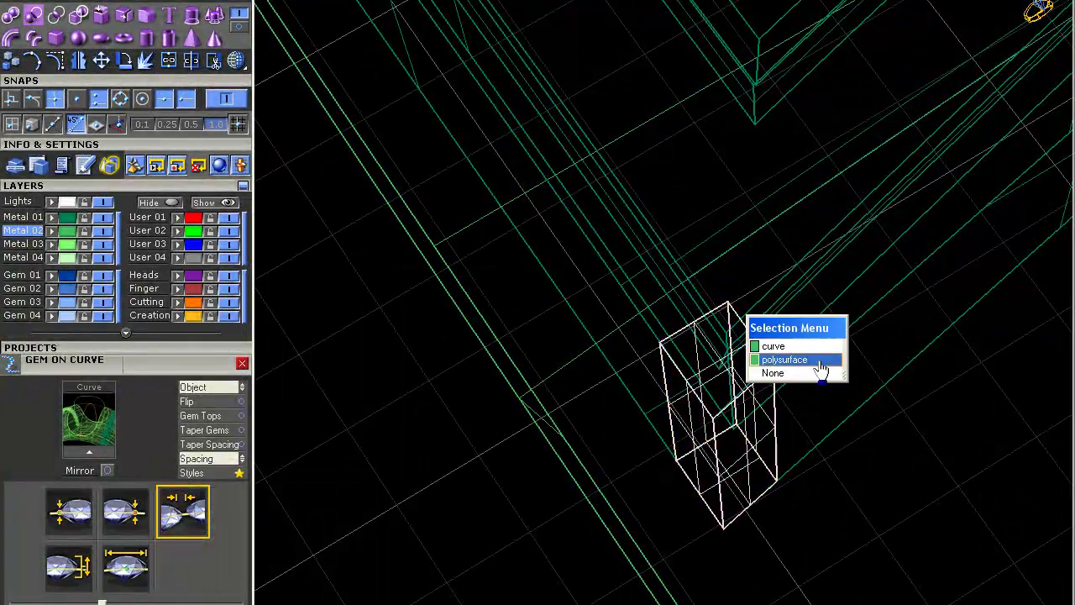
click(126, 162)
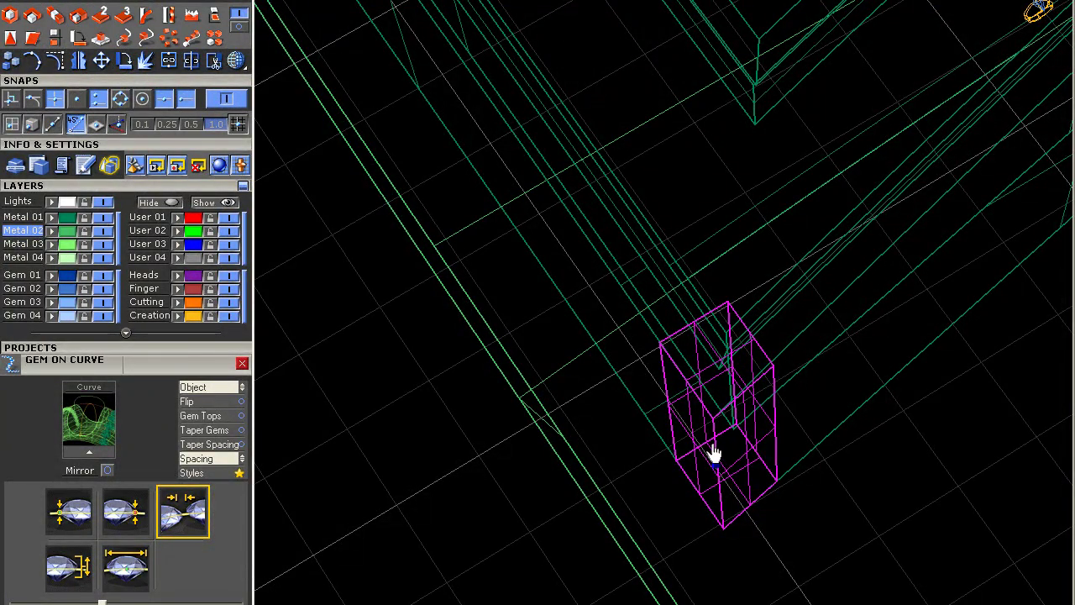
click(654, 334)
click(665, 427)
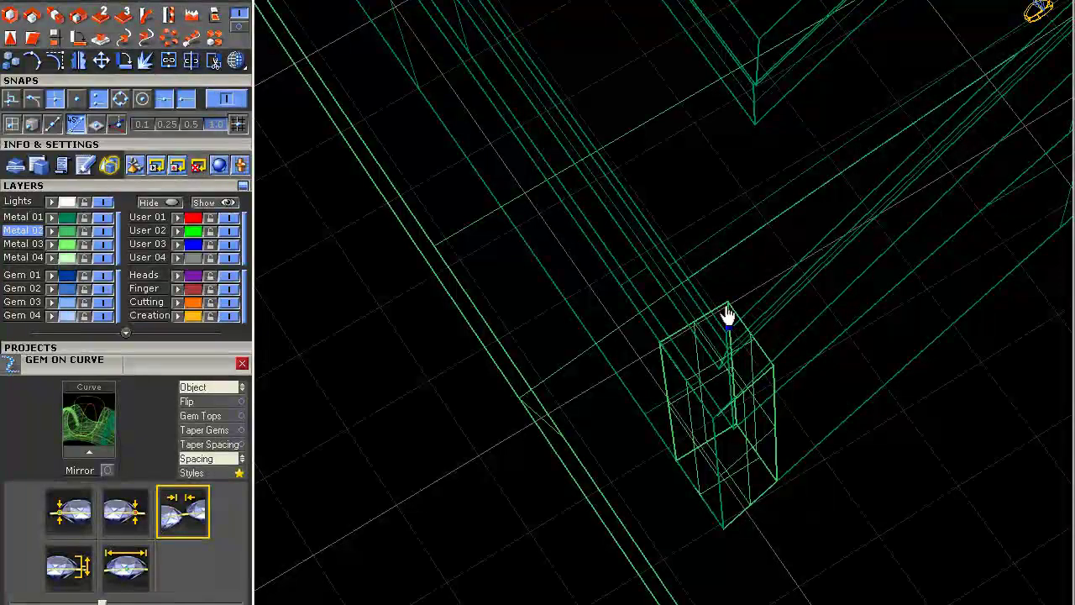
click(725, 309)
click(796, 365)
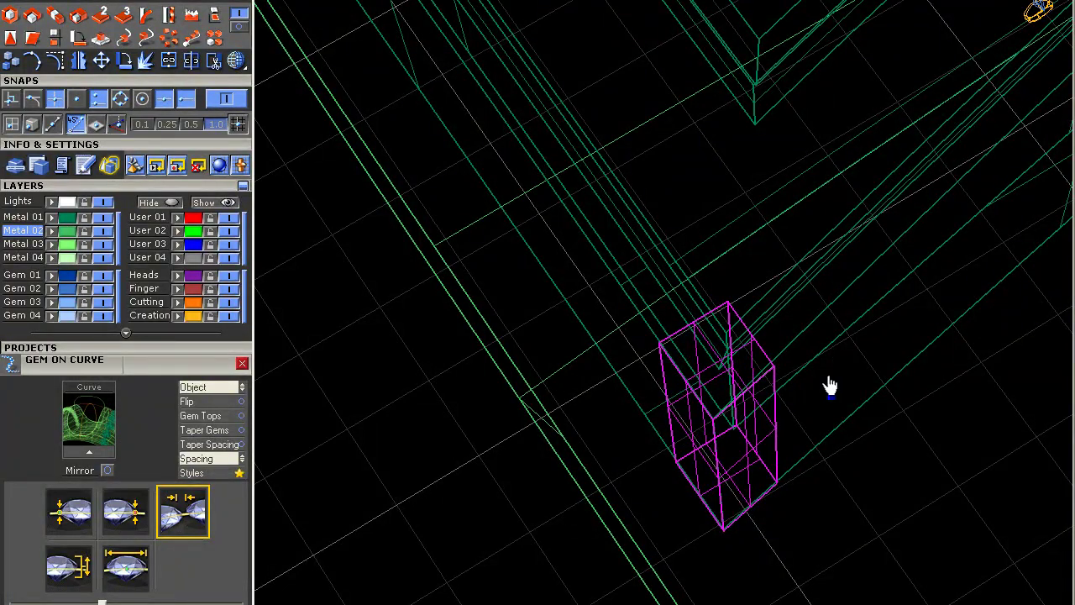
Step: Scale the left arm's upper corner post vertically so it reaches slightly past the frame's base
scroll(850, 387, down, 6)
scroll(574, 89, up, 6)
click(647, 7)
scroll(660, 133, down, 6)
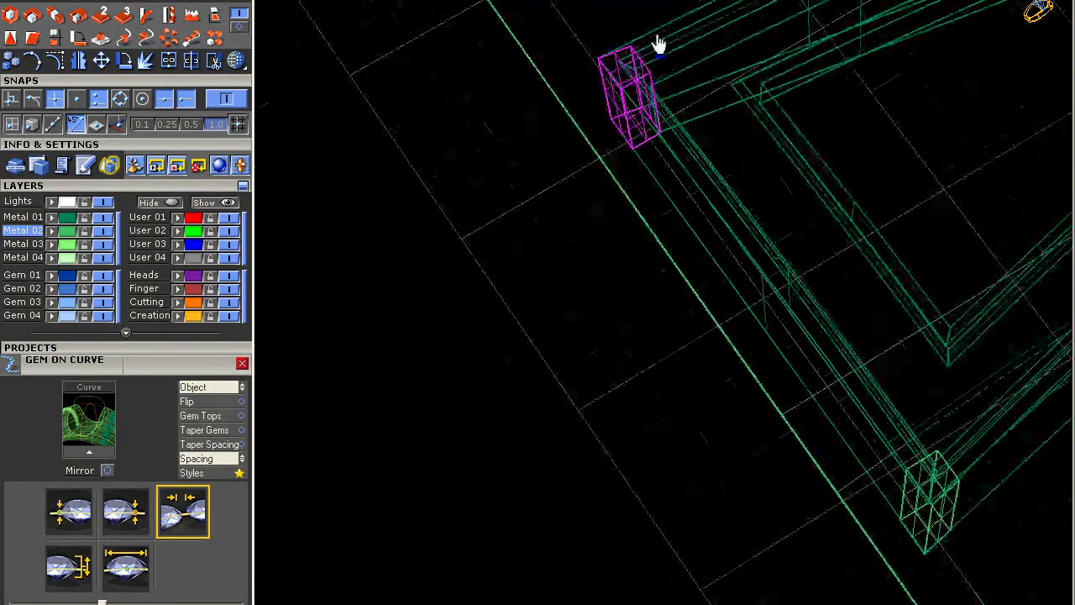
scroll(648, 192, up, 5)
scroll(487, 153, down, 5)
scroll(804, 77, up, 5)
Step: Lengthen the upper-left notch post and the upper arm's left corner post slightly past the frame's base
scroll(804, 163, down, 6)
scroll(804, 160, up, 7)
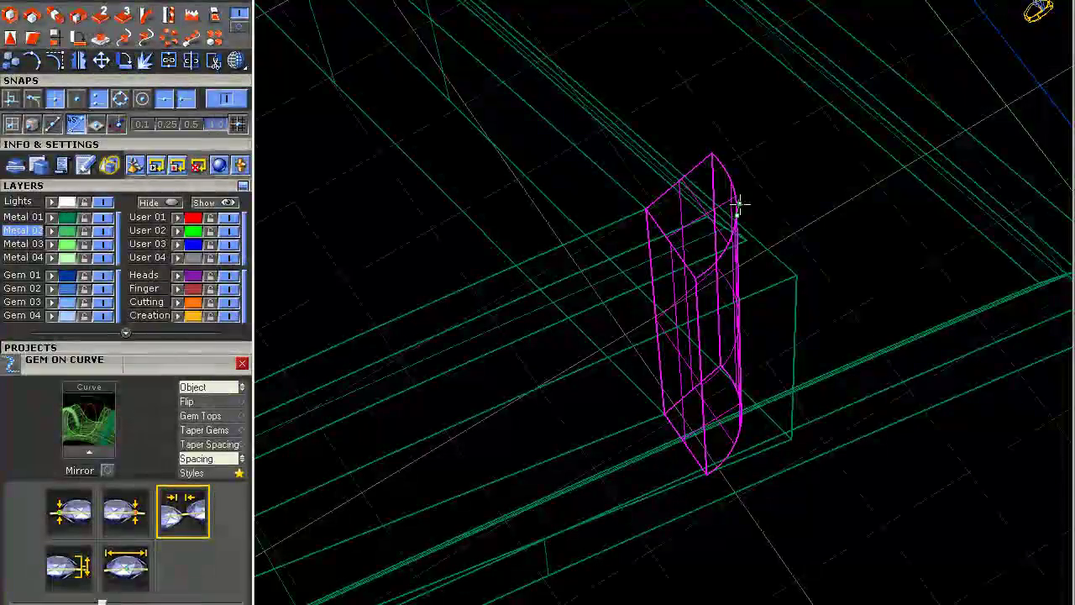
scroll(740, 216, down, 5)
scroll(682, 194, up, 8)
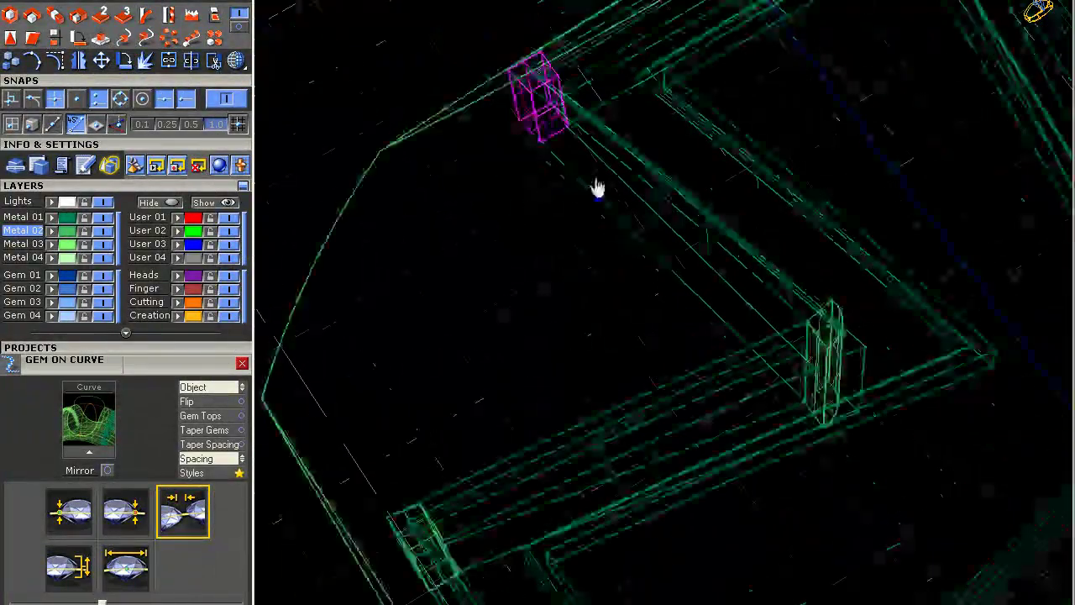
Step: Lengthen the lower-left notch post and the post midway along the lower arm slightly past the frame's base
scroll(578, 165, down, 5)
scroll(706, 348, up, 8)
click(642, 214)
click(652, 257)
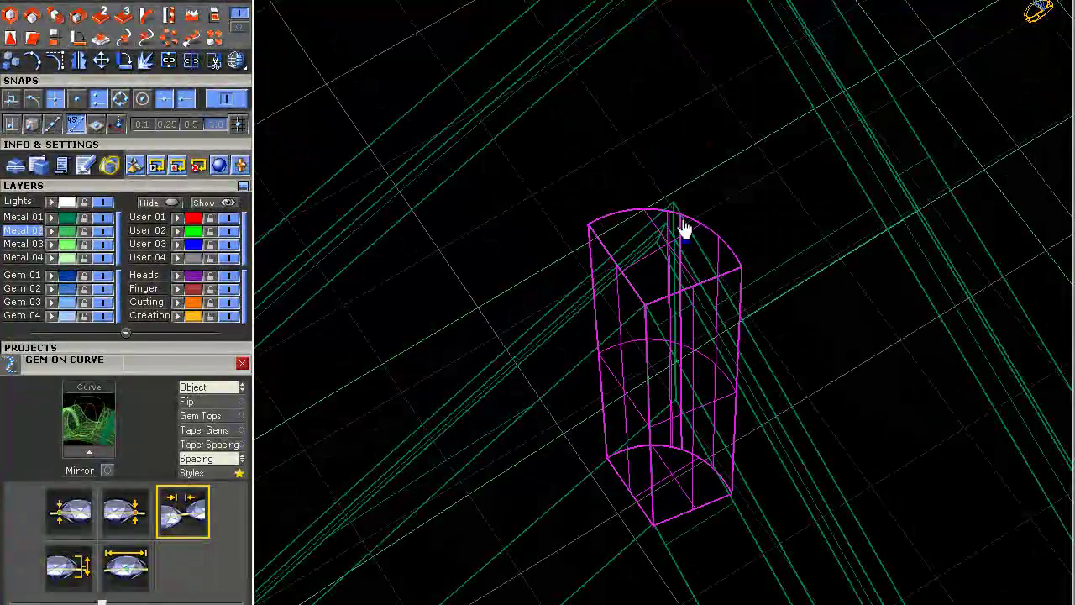
scroll(685, 229, down, 5)
scroll(792, 446, up, 8)
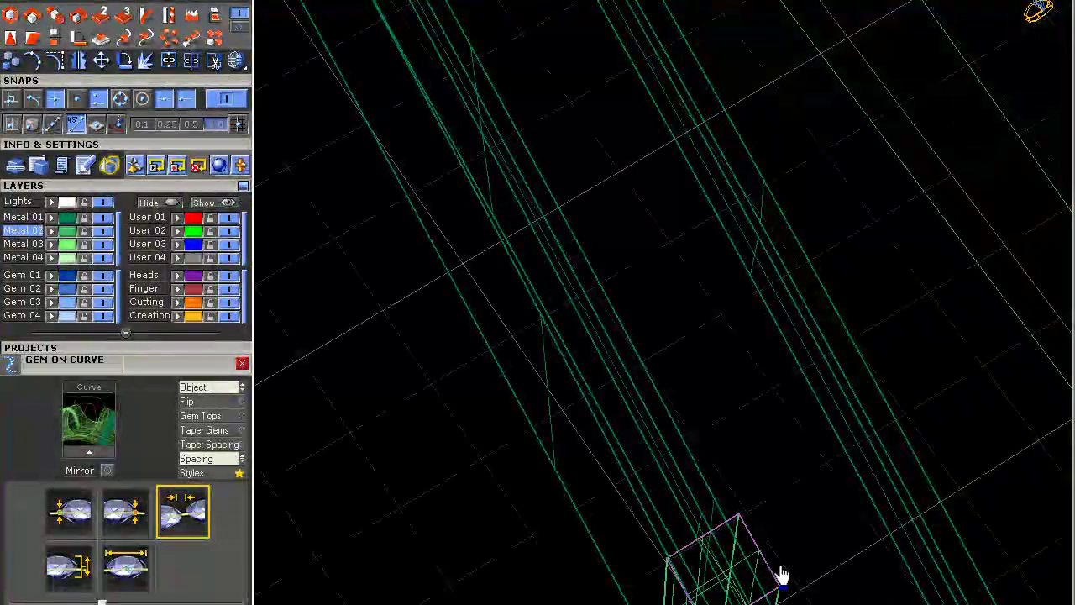
scroll(763, 565, down, 5)
Step: Lengthen the corner post at the foot of the lower arm slightly past the frame's base
scroll(713, 557, up, 8)
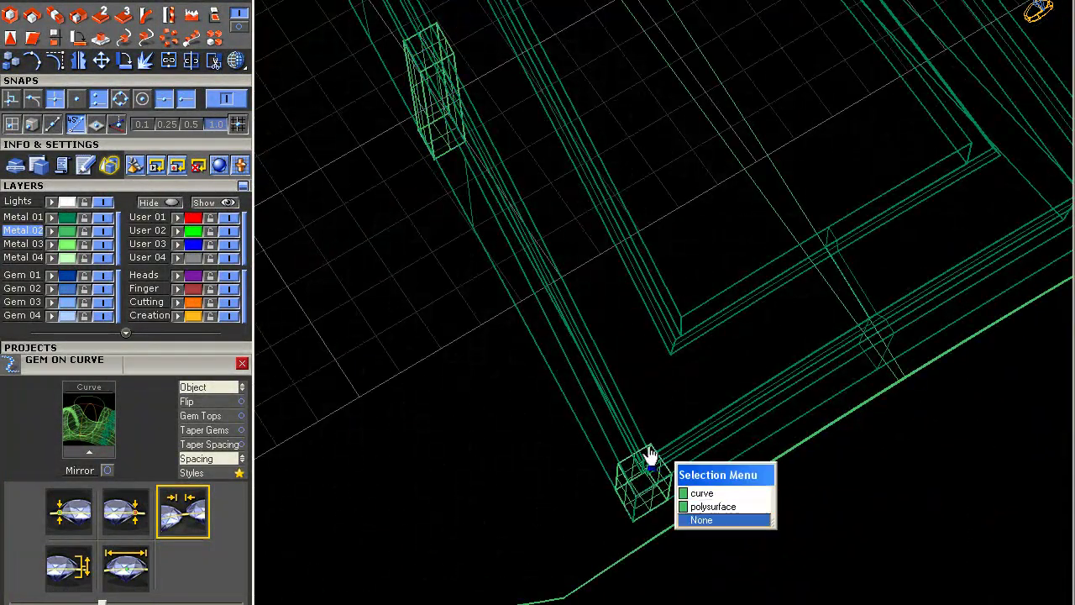
click(731, 507)
scroll(663, 451, up, 5)
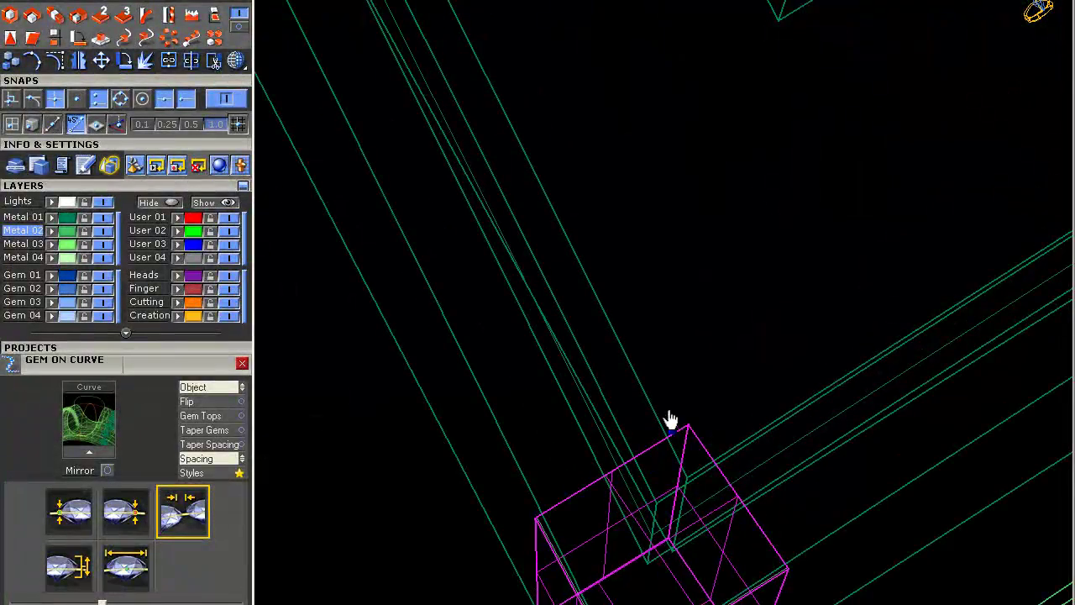
scroll(687, 431, down, 5)
click(742, 492)
scroll(751, 504, down, 4)
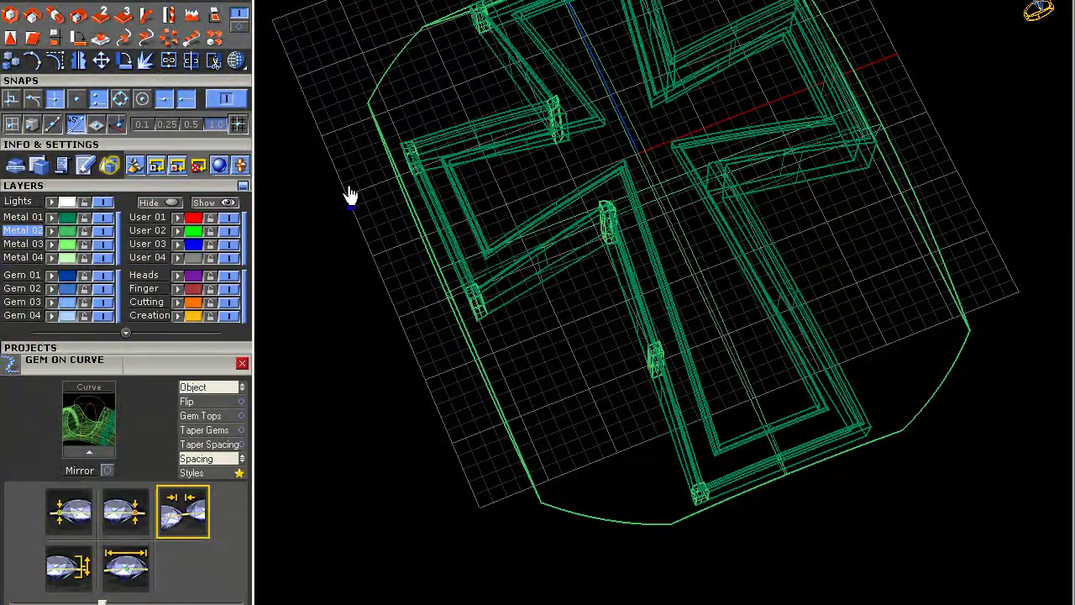
Step: Mirror the lengthened left-side posts across the cross's vertical axis to the right side
click(110, 167)
drag(425, 149, 646, 446)
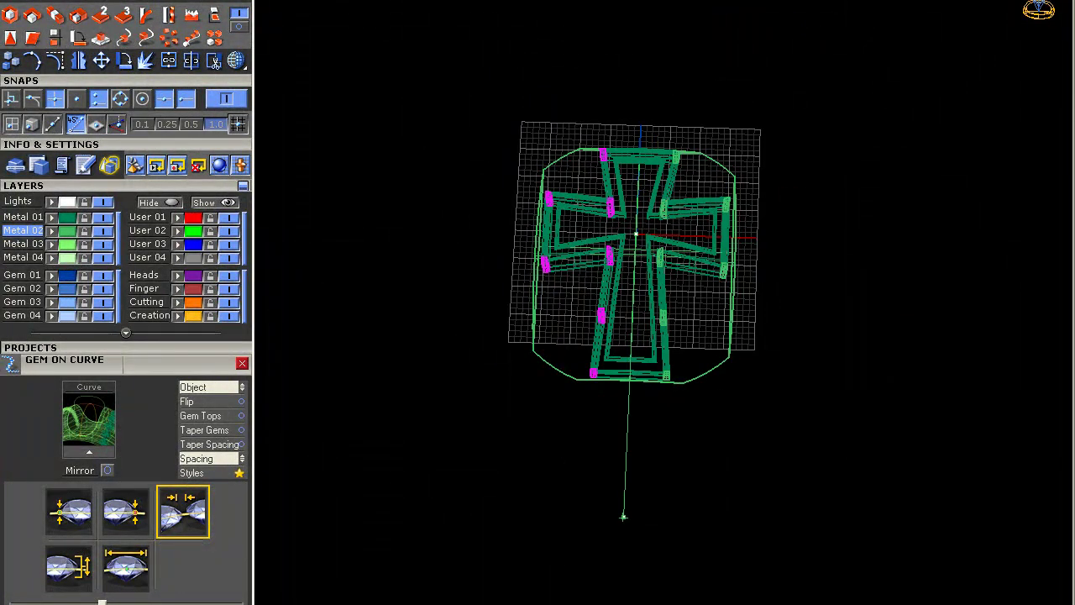
Step: Subtract the posts on both sides from the domed plate with a Boolean difference
click(559, 165)
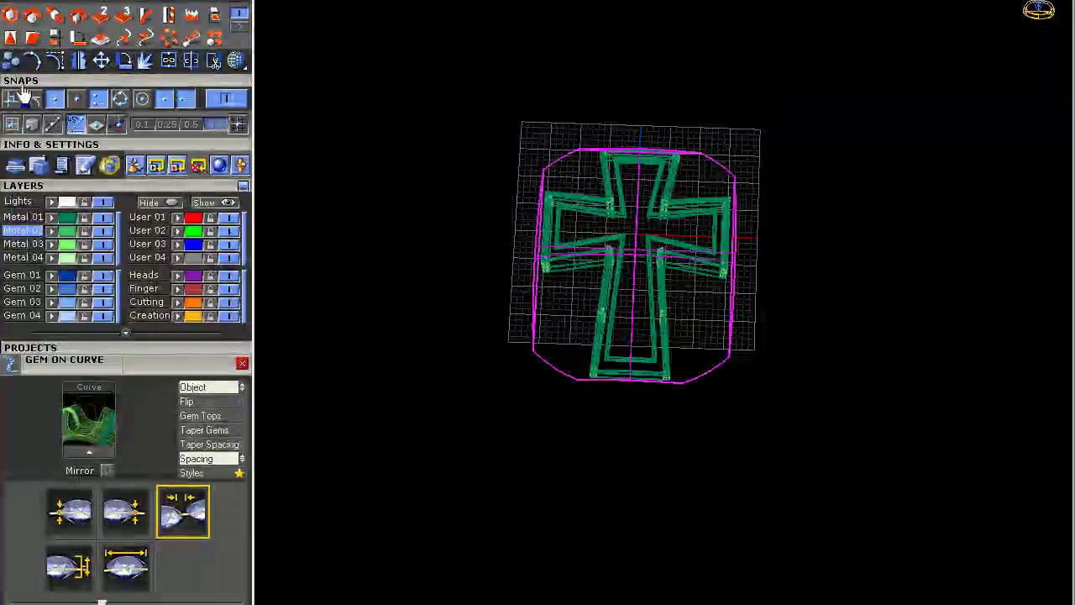
click(93, 0)
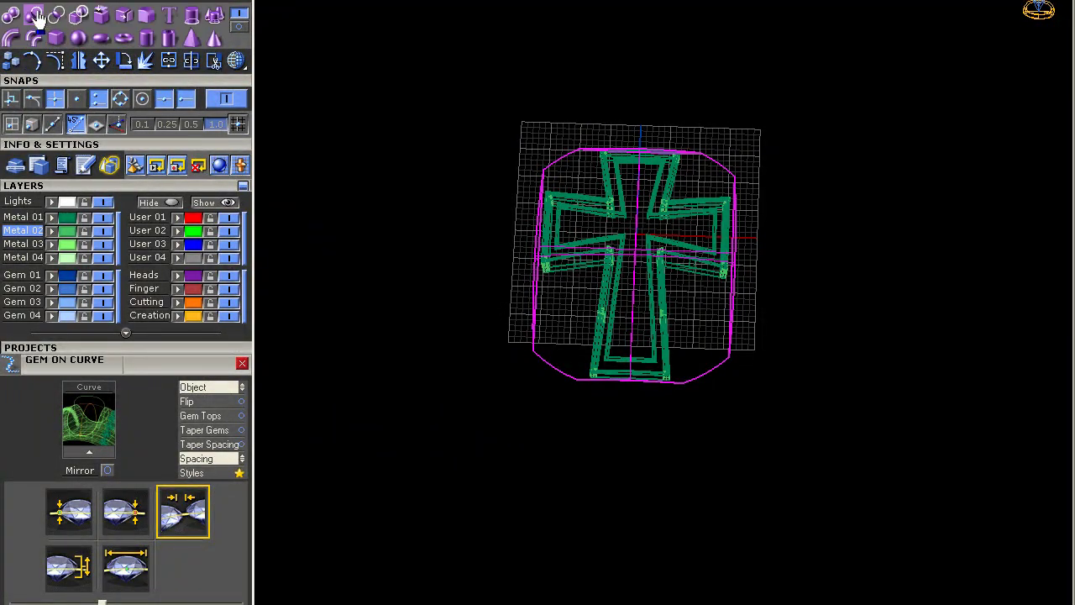
drag(467, 84, 832, 383)
scroll(653, 355, up, 5)
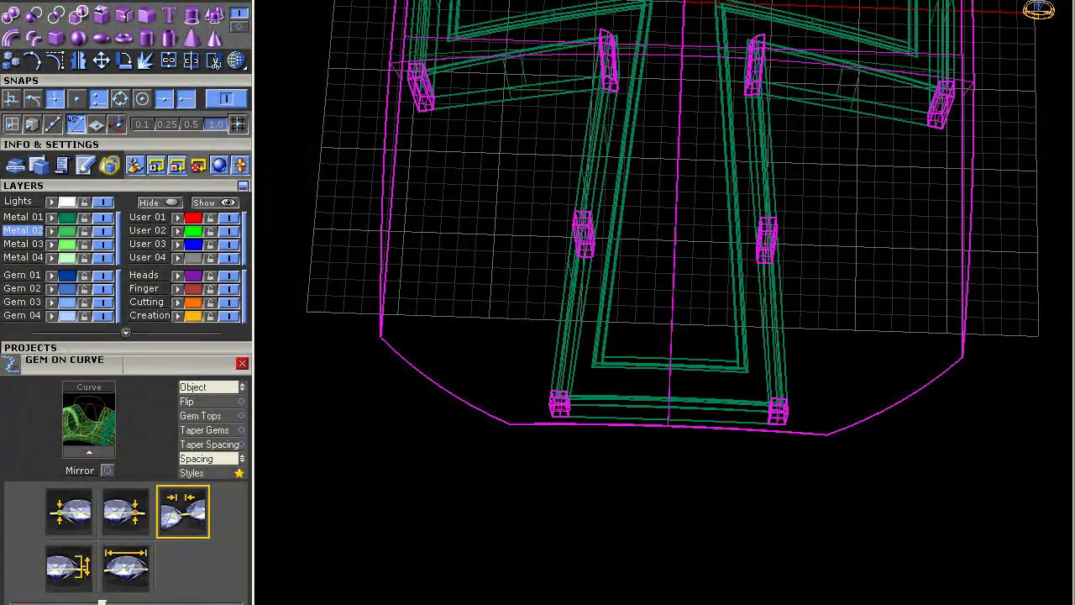
click(654, 154)
scroll(654, 154, down, 4)
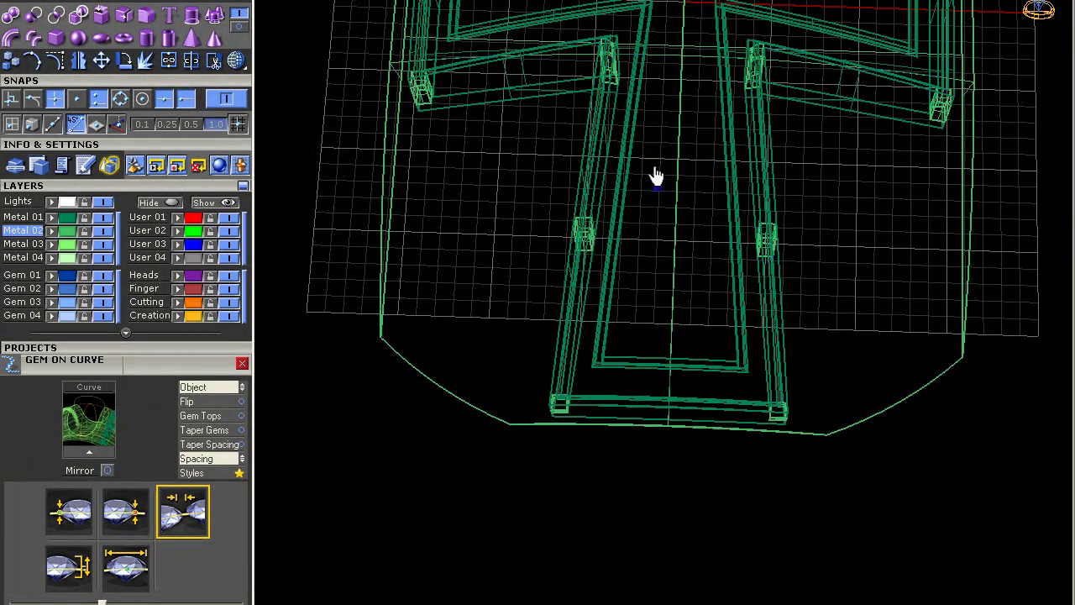
Step: Subtract the domed plate from the cross frame to open its side walls between the posts
click(605, 179)
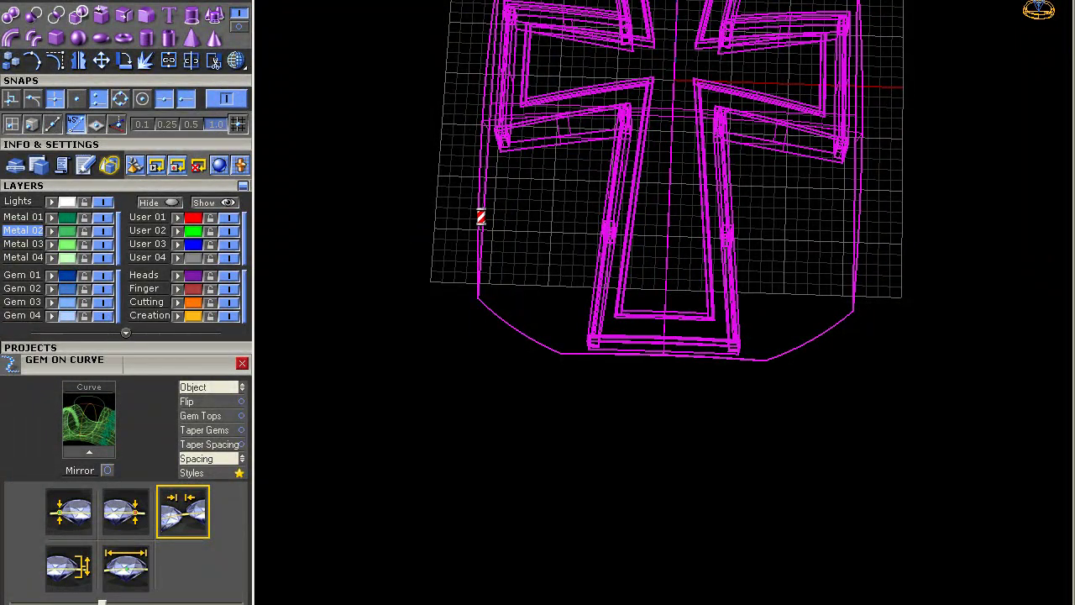
right_drag(480, 225, 516, 160)
scroll(569, 250, up, 5)
right_drag(569, 251, 293, 196)
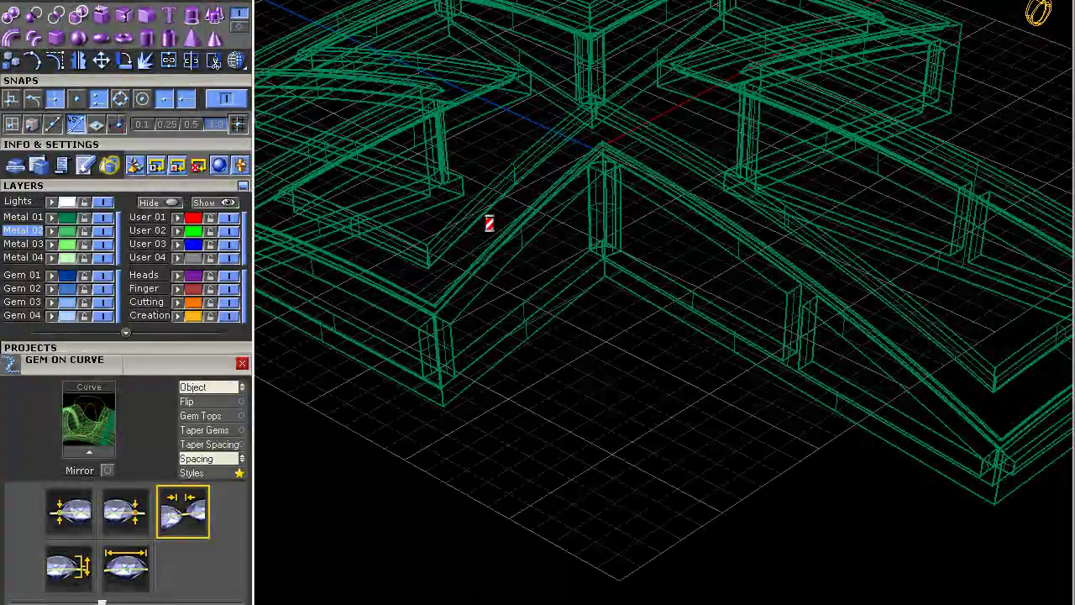
Step: Examine the cross frame's side openings and corner posts from above, below and the sides in shaded display
scroll(537, 283, down, 3)
mouse_move(538, 284)
right_down()
mouse_move(619, 245)
mouse_move(596, 288)
mouse_move(644, 372)
mouse_move(641, 345)
mouse_move(521, 361)
mouse_move(674, 343)
mouse_move(619, 291)
mouse_move(574, 297)
mouse_move(638, 311)
mouse_move(691, 288)
mouse_move(543, 246)
right_up()
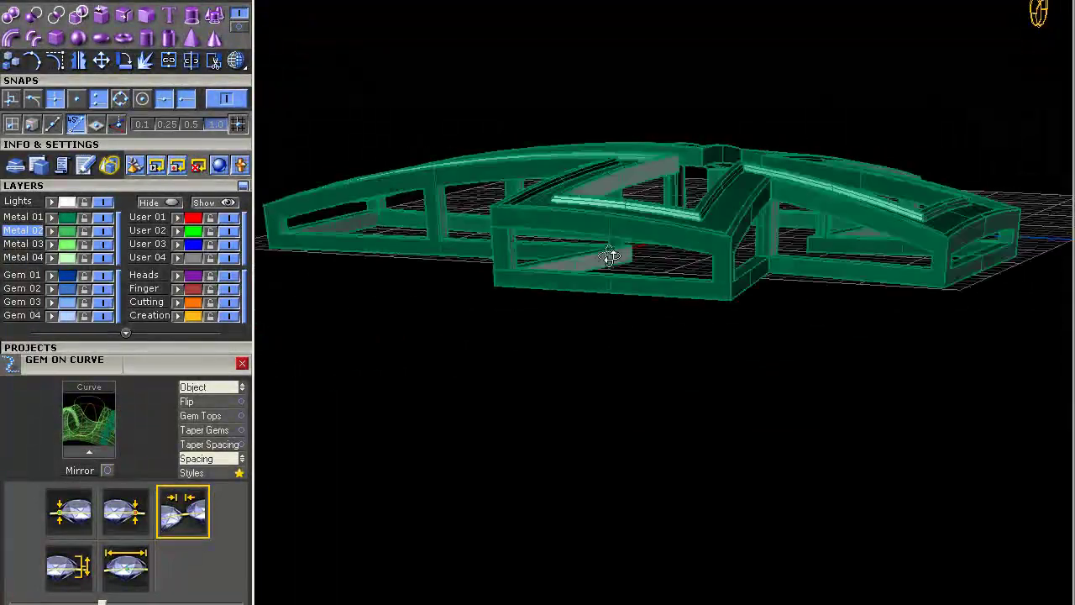
right_drag(811, 269, 655, 192)
scroll(655, 191, up, 6)
right_drag(718, 273, 667, 329)
scroll(667, 328, down, 7)
right_drag(701, 290, 674, 357)
scroll(642, 294, up, 4)
click(643, 334)
click(713, 325)
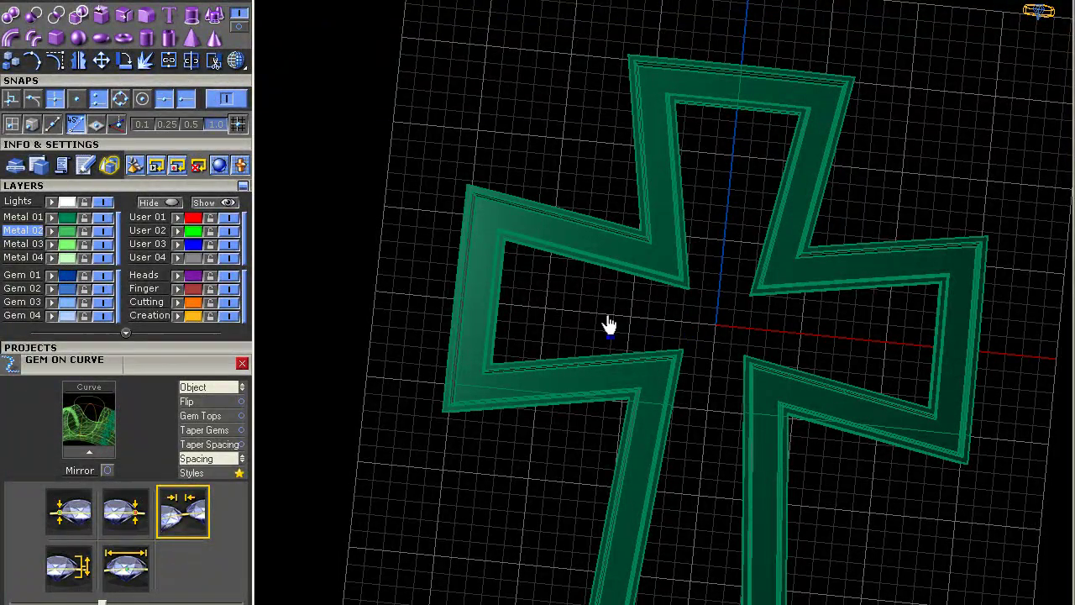
right_drag(609, 326, 681, 190)
scroll(535, 187, up, 5)
right_drag(535, 187, 651, 409)
scroll(818, 264, down, 6)
scroll(649, 407, down, 5)
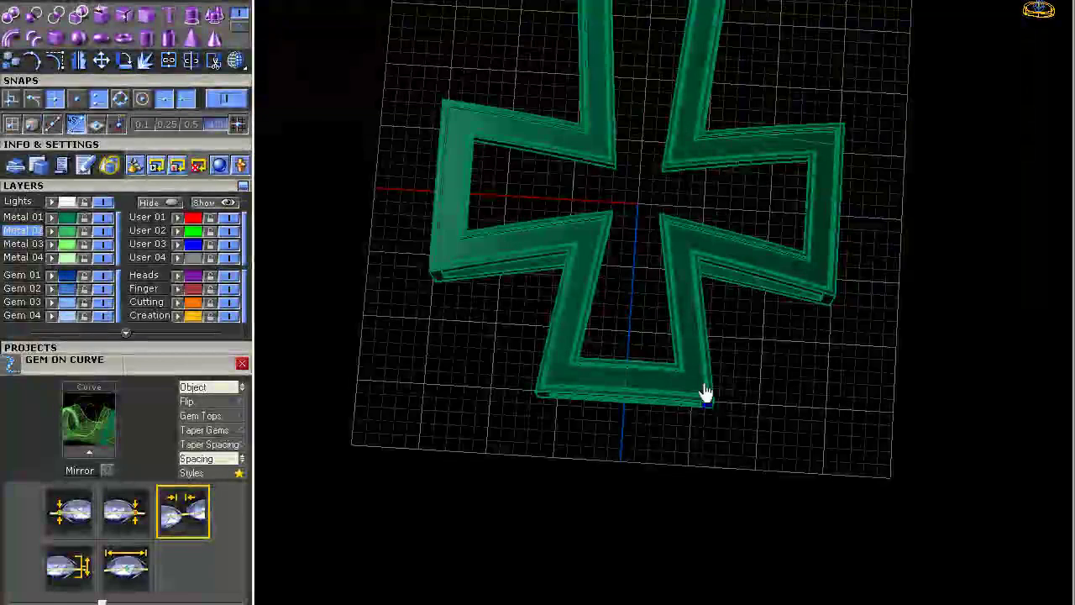
scroll(700, 364, up, 5)
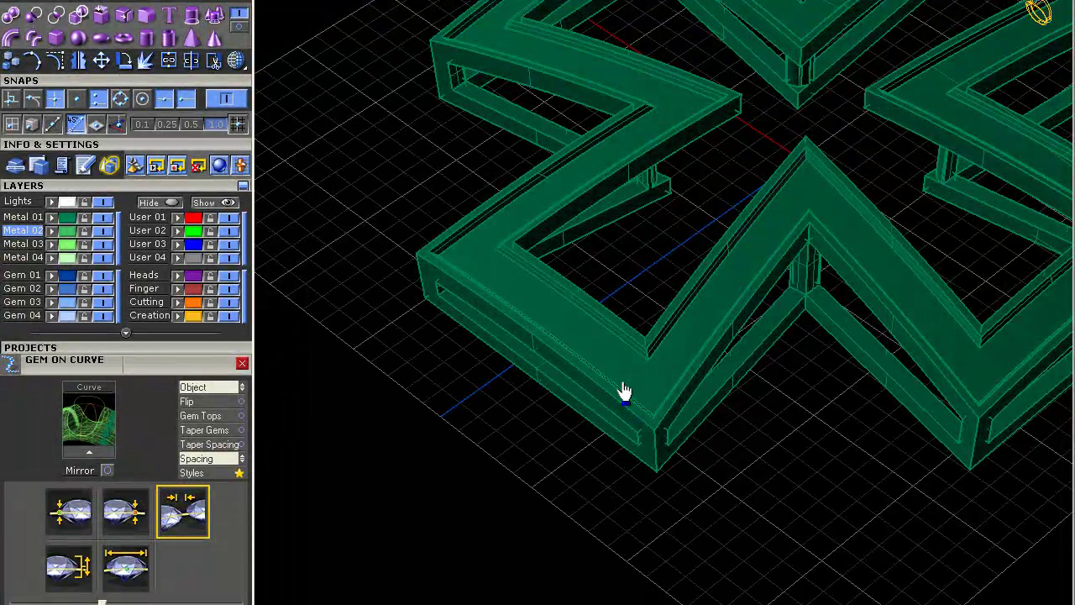
right_drag(574, 373, 638, 314)
scroll(731, 331, up, 10)
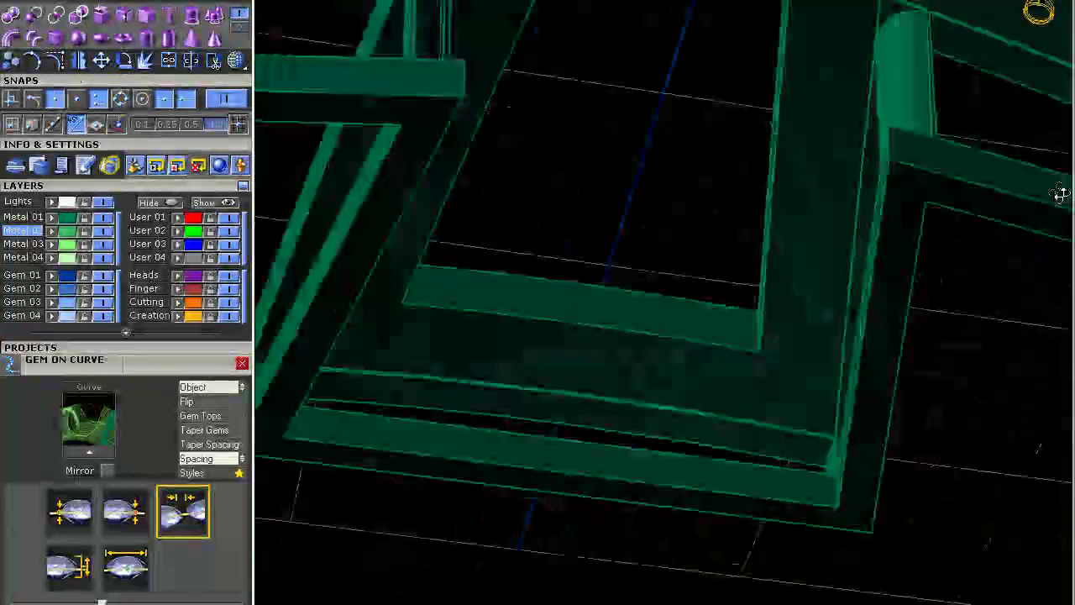
right_drag(1060, 194, 600, 288)
scroll(519, 221, up, 5)
click(519, 221)
scroll(546, 221, down, 5)
click(630, 276)
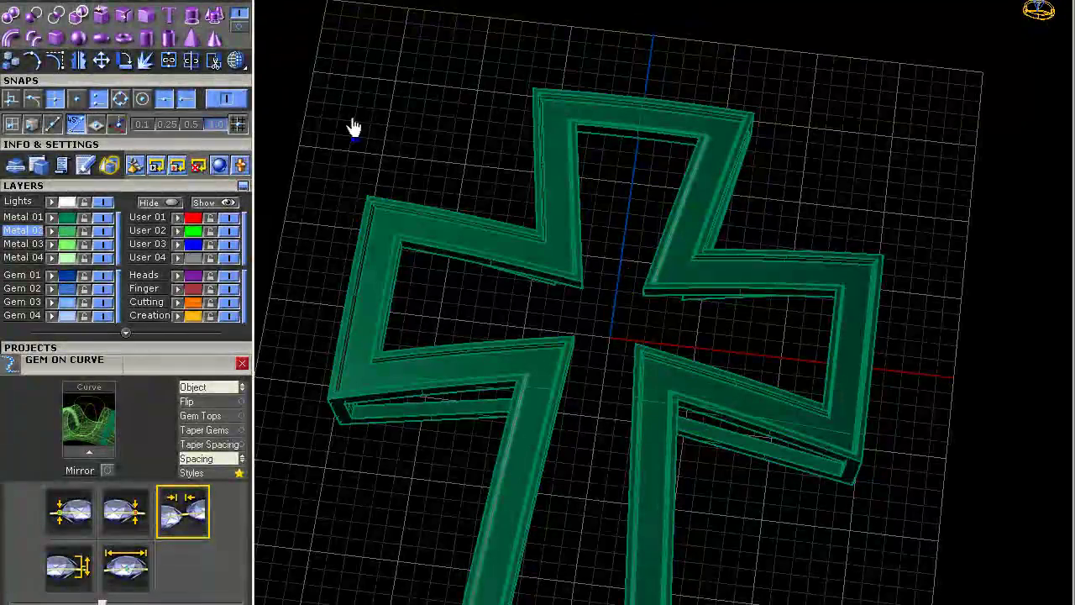
Step: Bring back the hidden cross outline curve, isolate it with the frame, and restore the four-view layout
text(show)
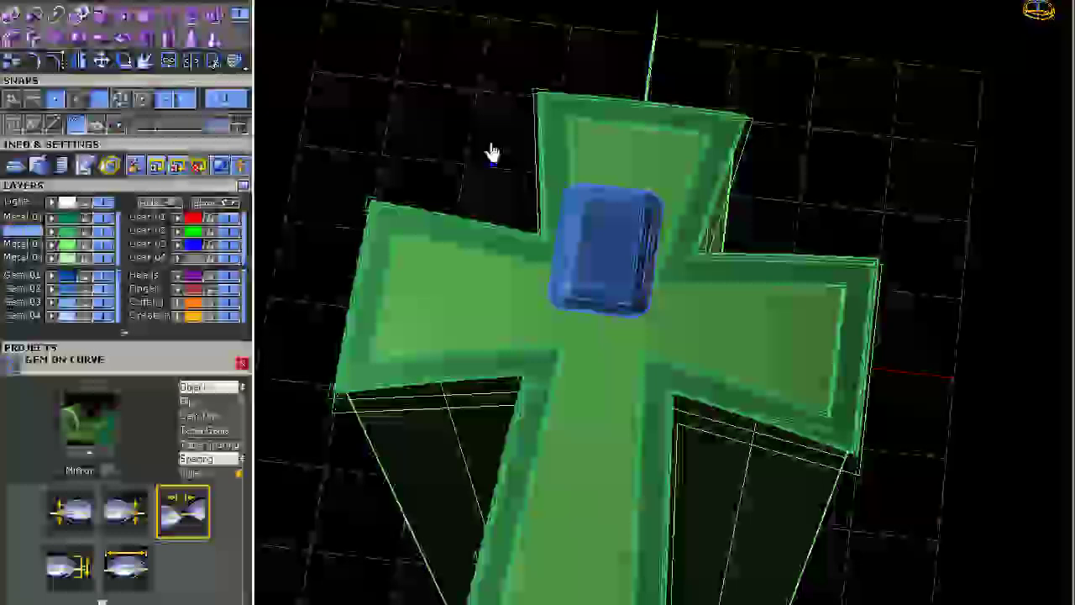
mouse_move(492, 151)
right_down()
mouse_move(487, 180)
mouse_move(382, 280)
right_up()
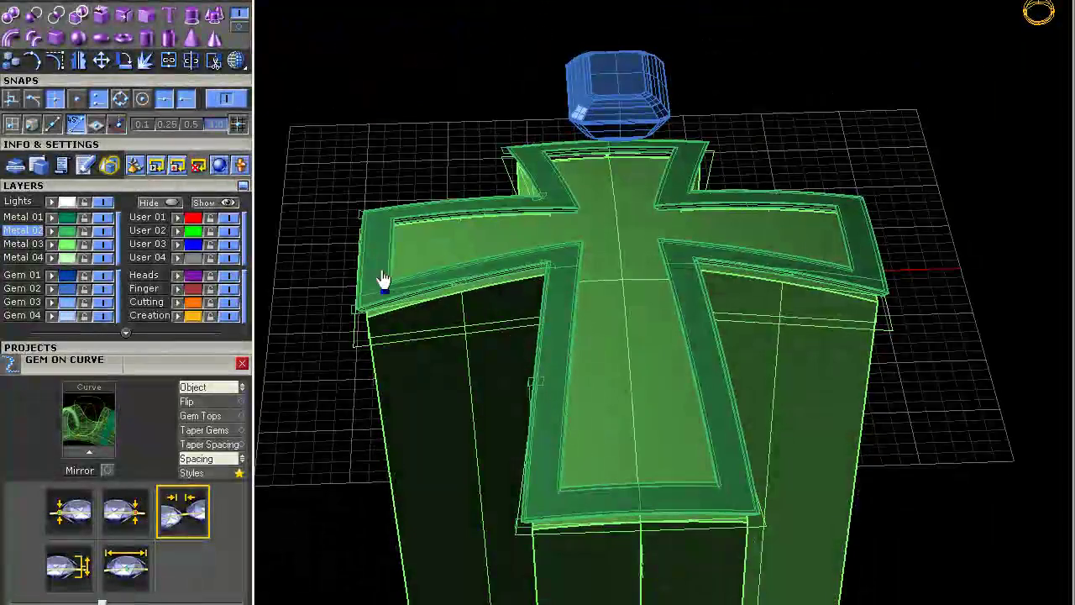
click(355, 353)
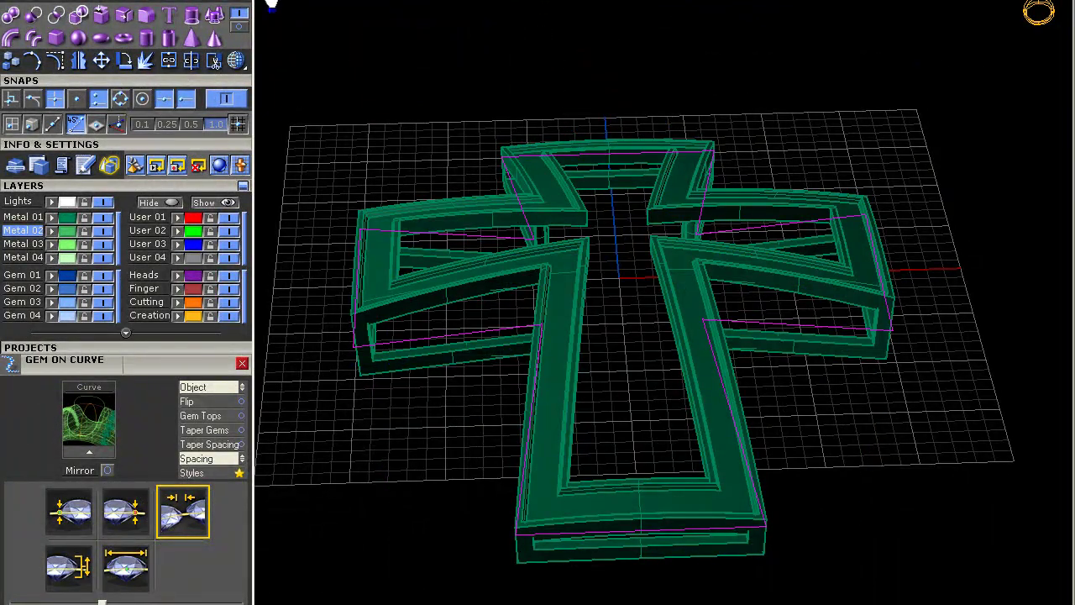
double_click(271, 4)
Step: Offset the cross outline curve inward so the copy runs between the frame's outer and inner edges
scroll(408, 132, up, 6)
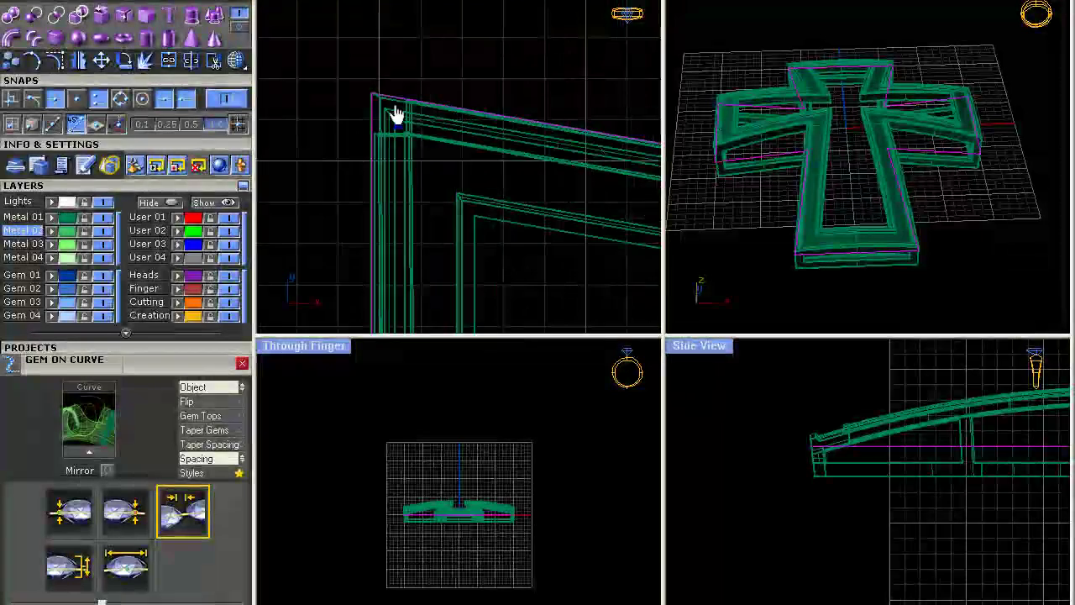
click(37, 2)
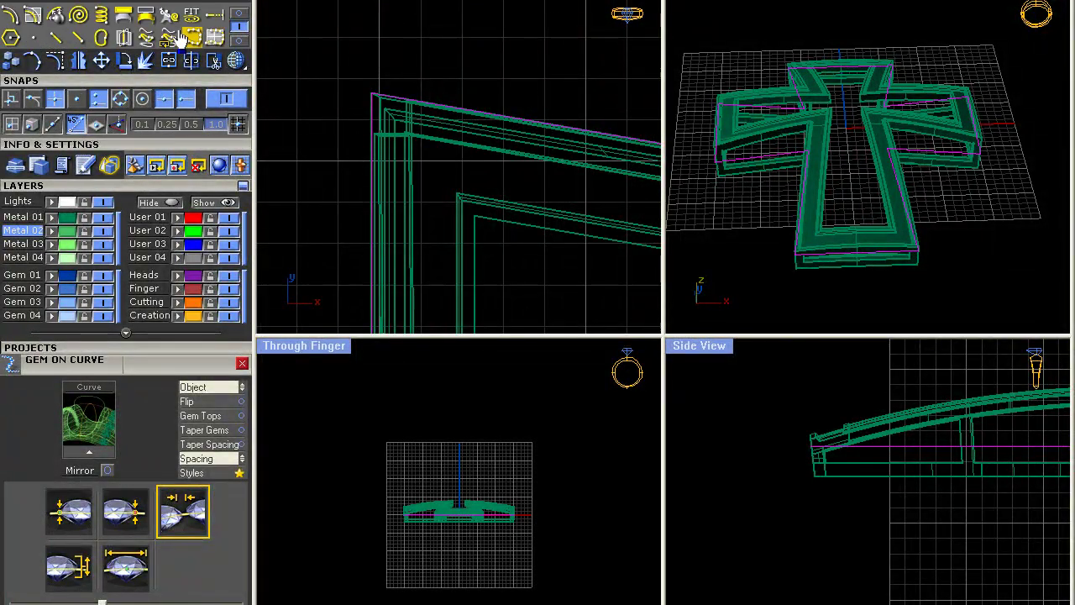
right_drag(514, 217, 461, 155)
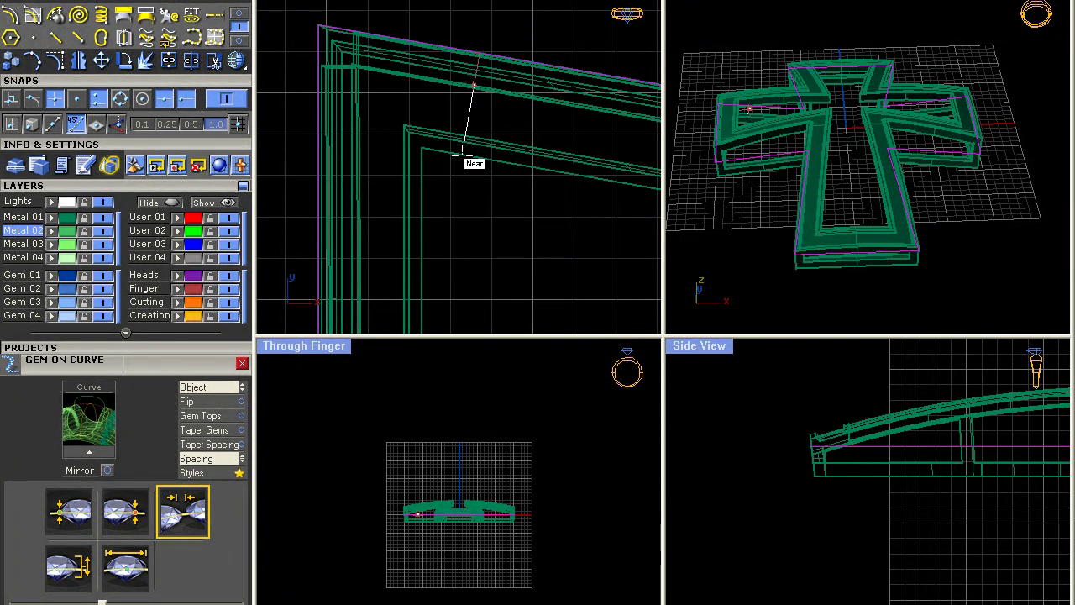
click(461, 156)
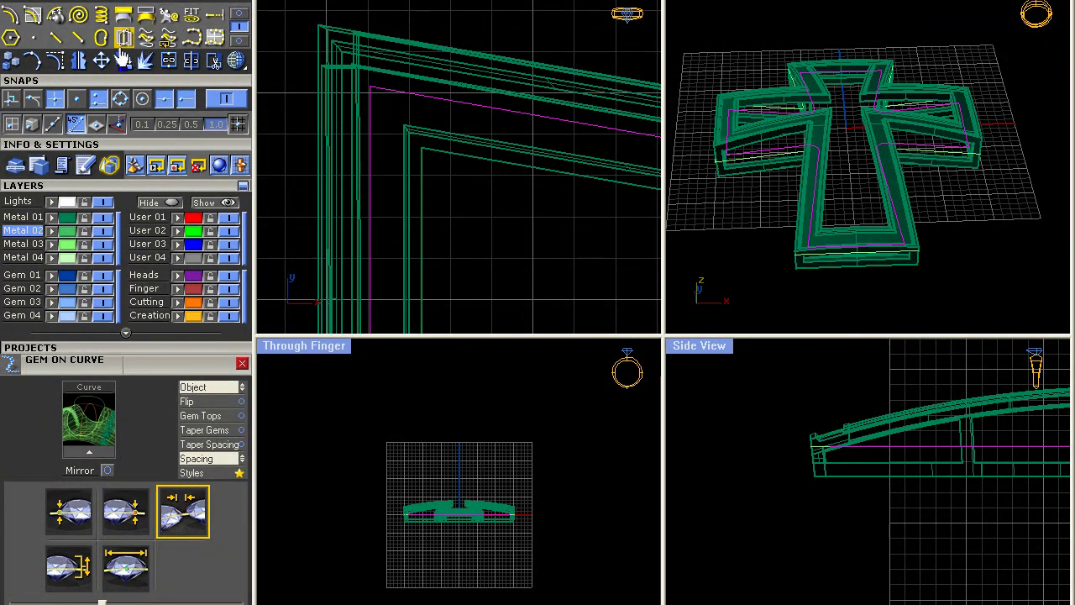
Step: Try to project the inset cross outline onto the domed frame and examine it in a maximized perspective view
click(240, 16)
click(401, 59)
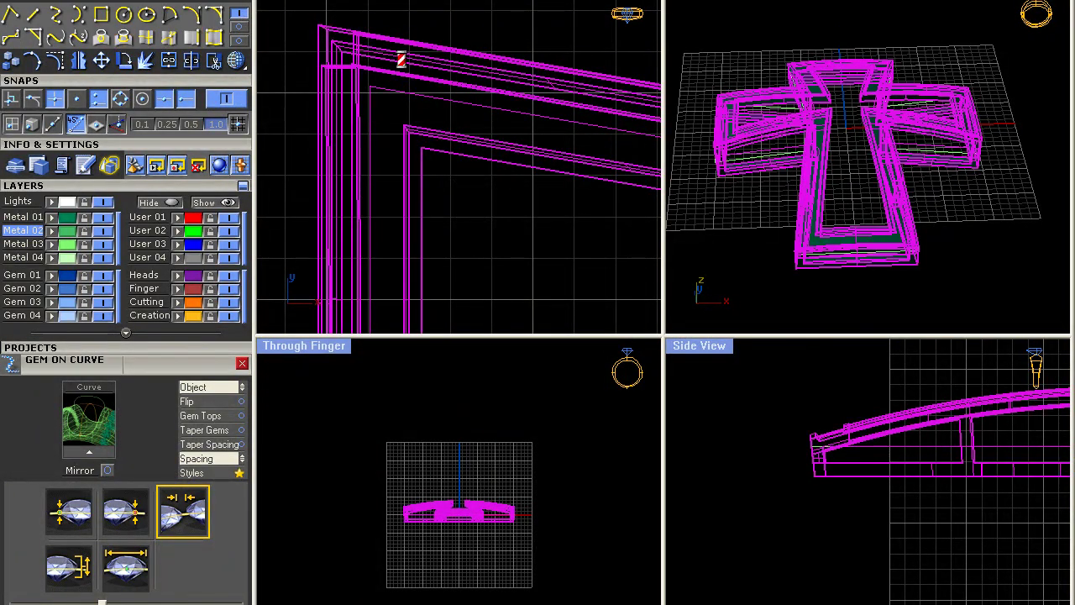
double_click(696, 2)
scroll(413, 247, up, 3)
right_drag(412, 247, 412, 378)
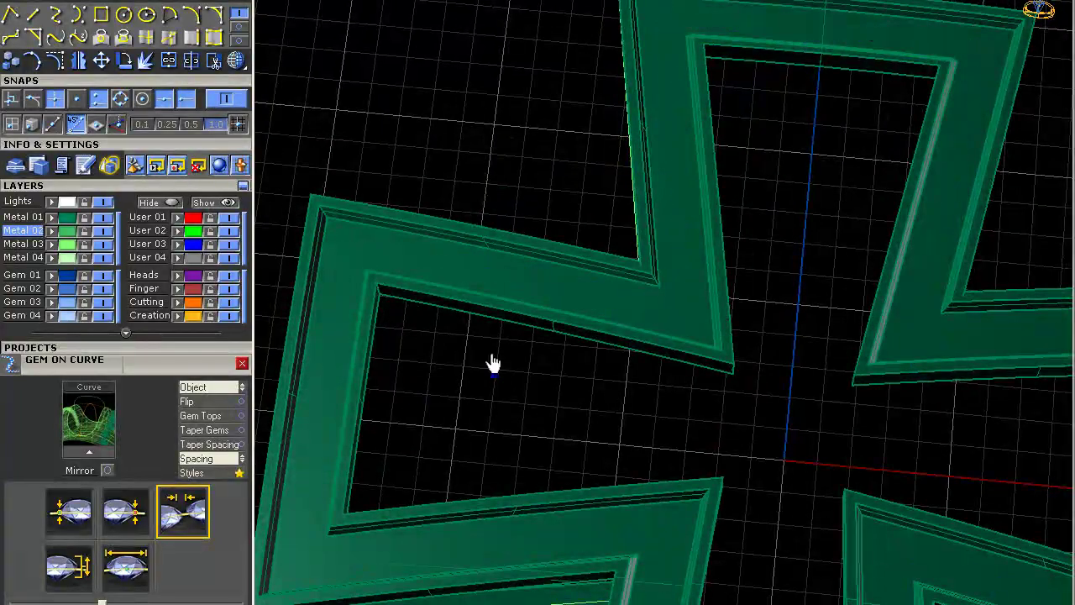
scroll(493, 358, down, 3)
right_drag(492, 358, 439, 344)
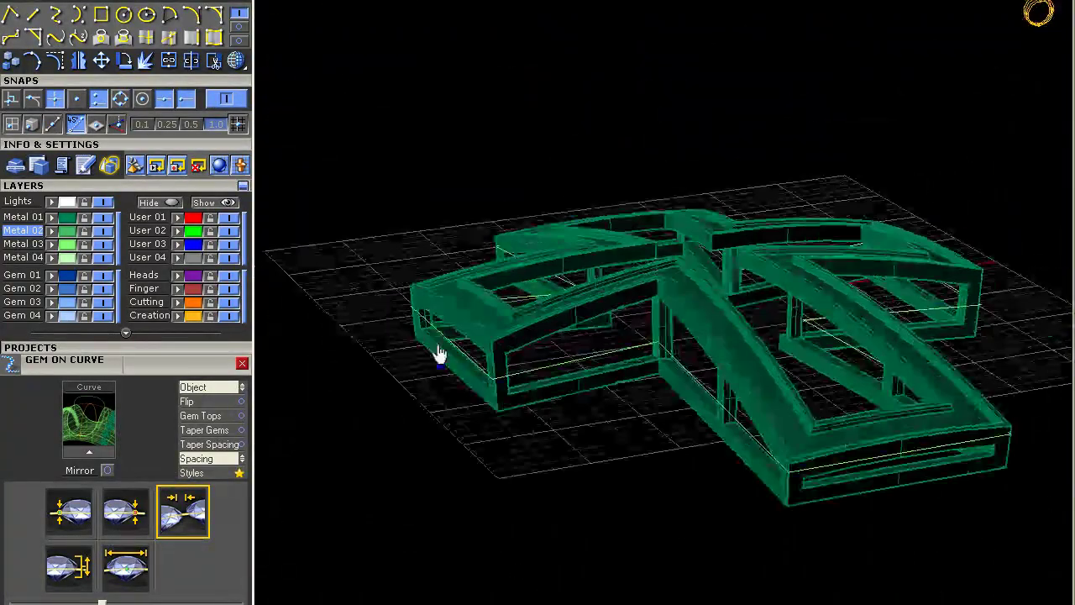
Step: Offset the cross outline curve inward so the copy runs midway between the frame's outer and inner edges
scroll(440, 341, up, 4)
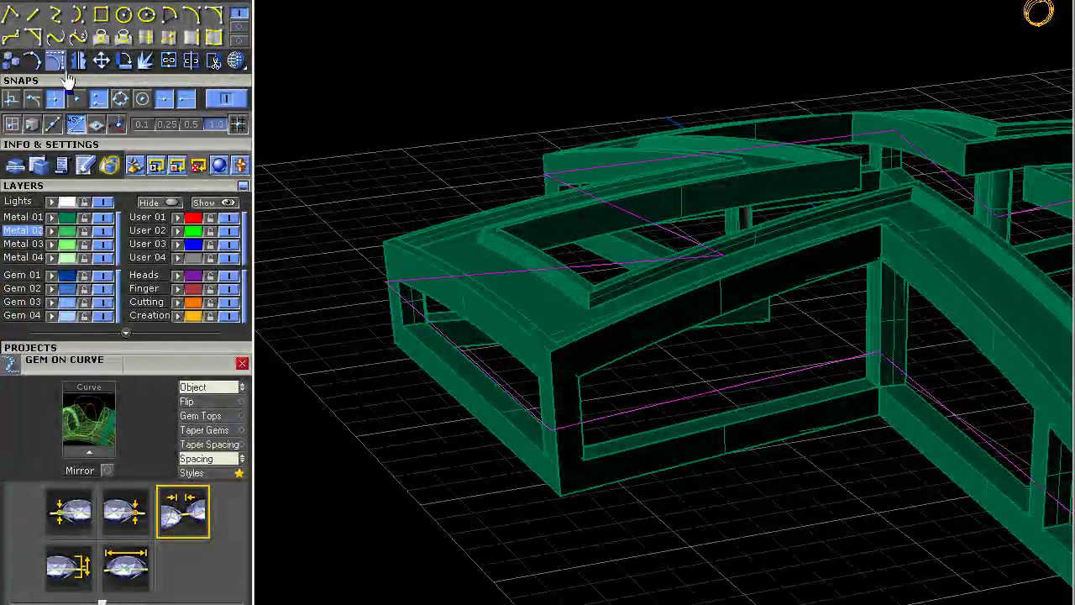
click(238, 32)
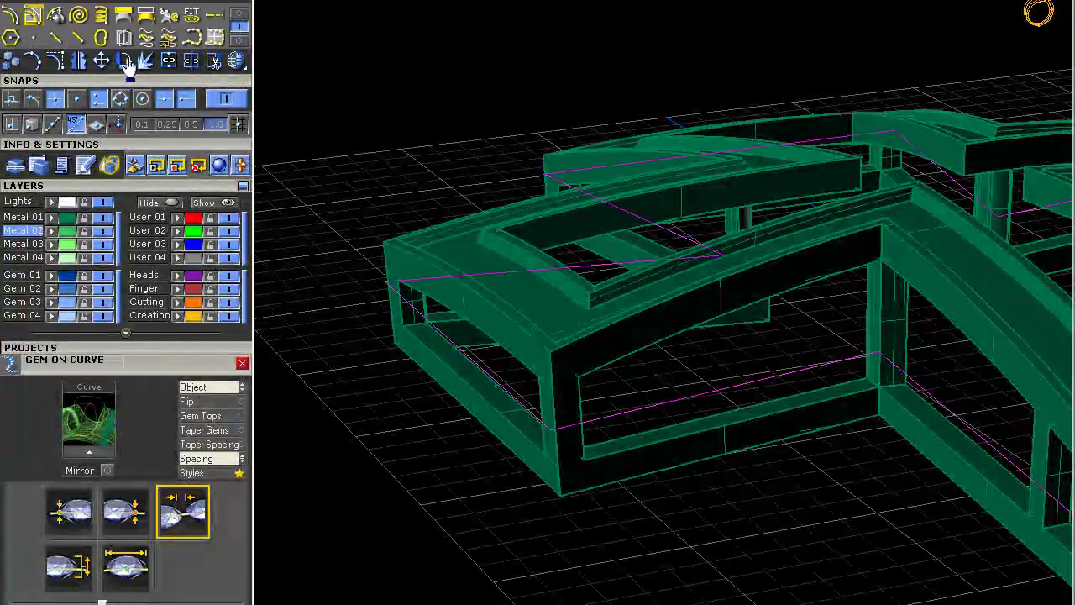
right_drag(442, 174, 466, 2)
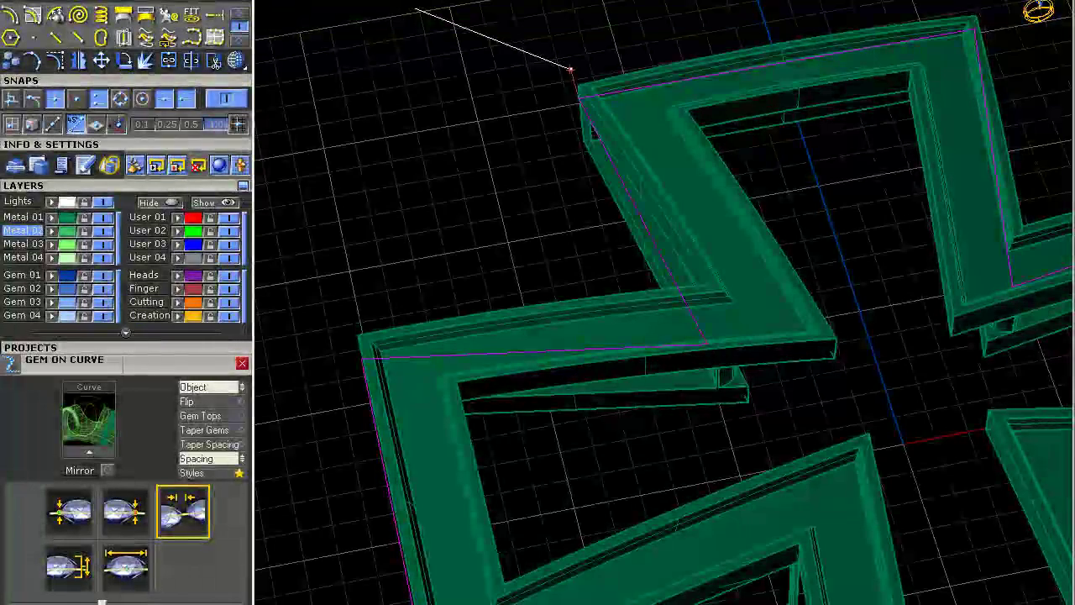
click(768, 371)
click(768, 380)
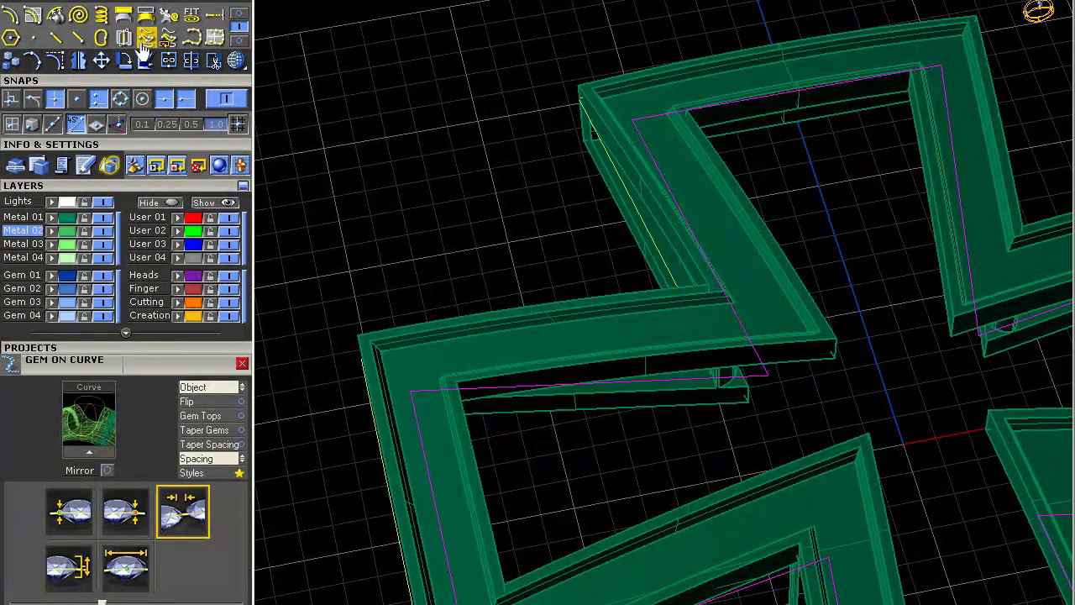
Step: Project the inset outline onto the frame's domed top surface and select the projected curve
click(239, 15)
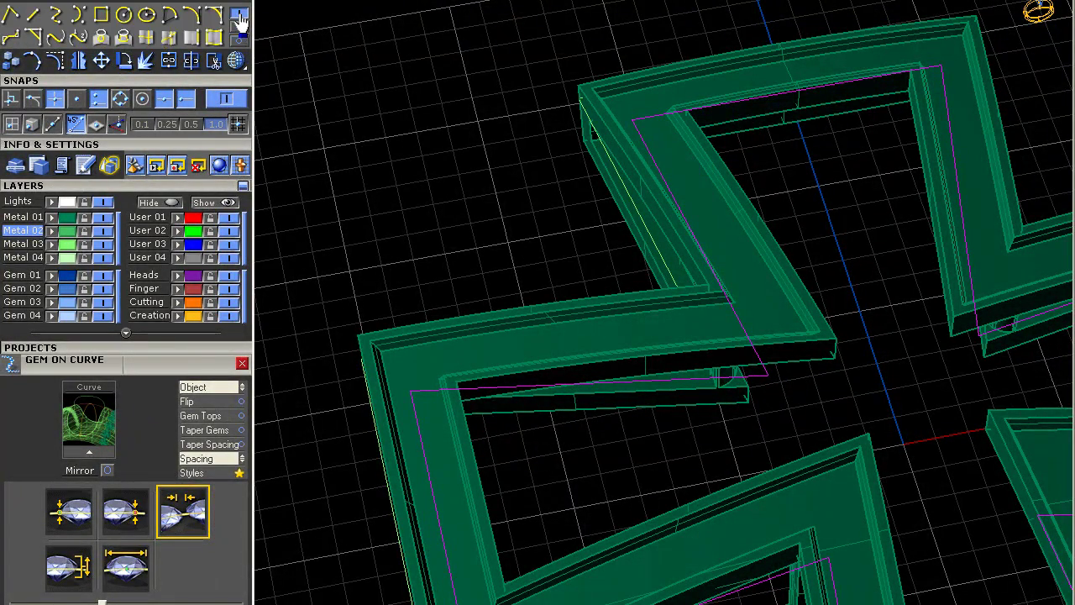
click(124, 39)
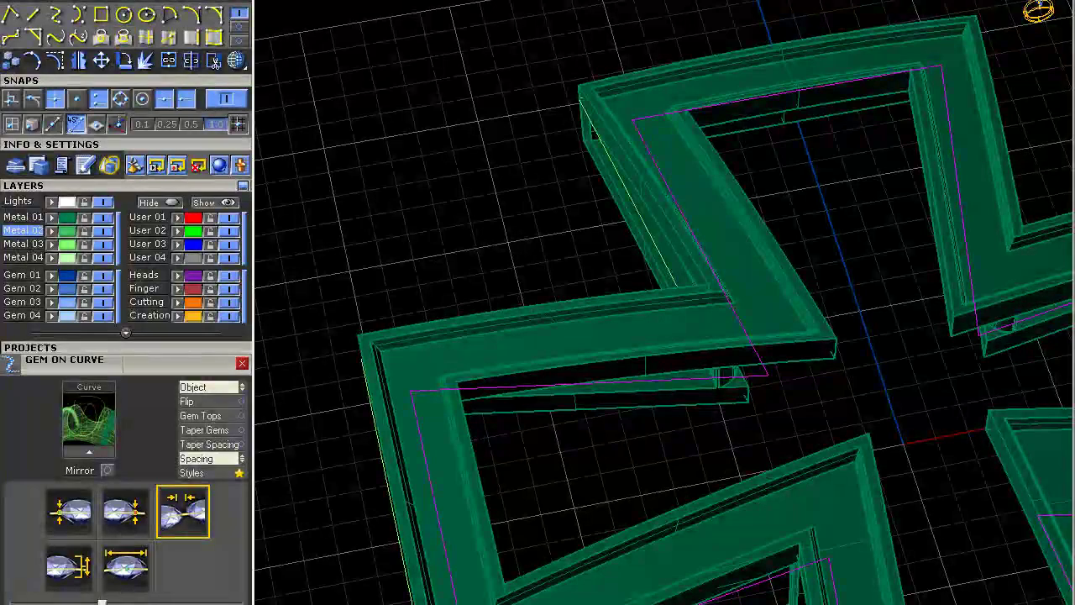
click(618, 94)
click(588, 121)
click(588, 120)
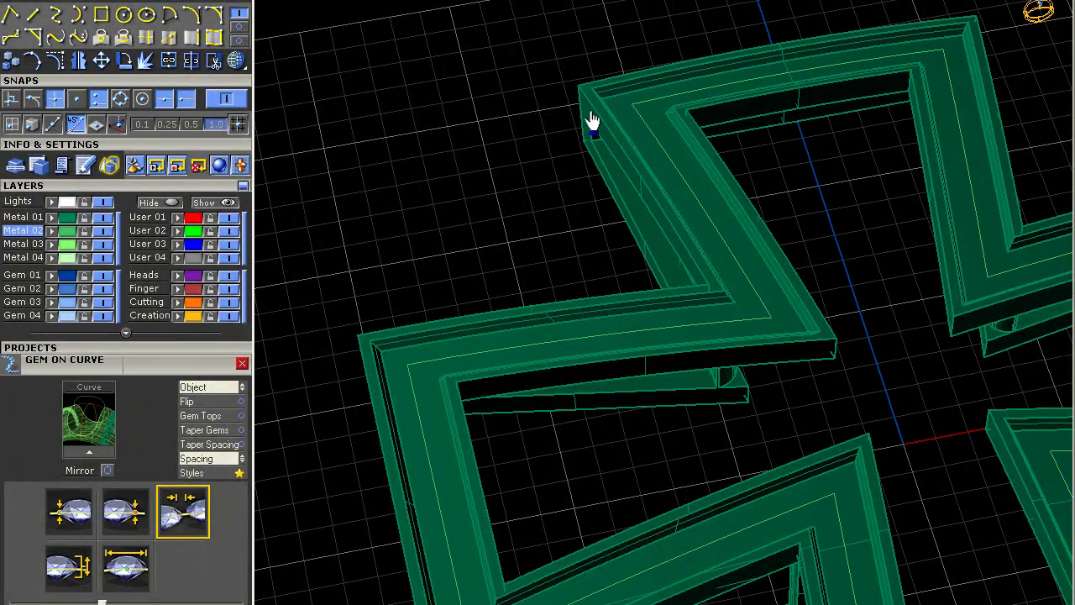
click(652, 144)
click(705, 181)
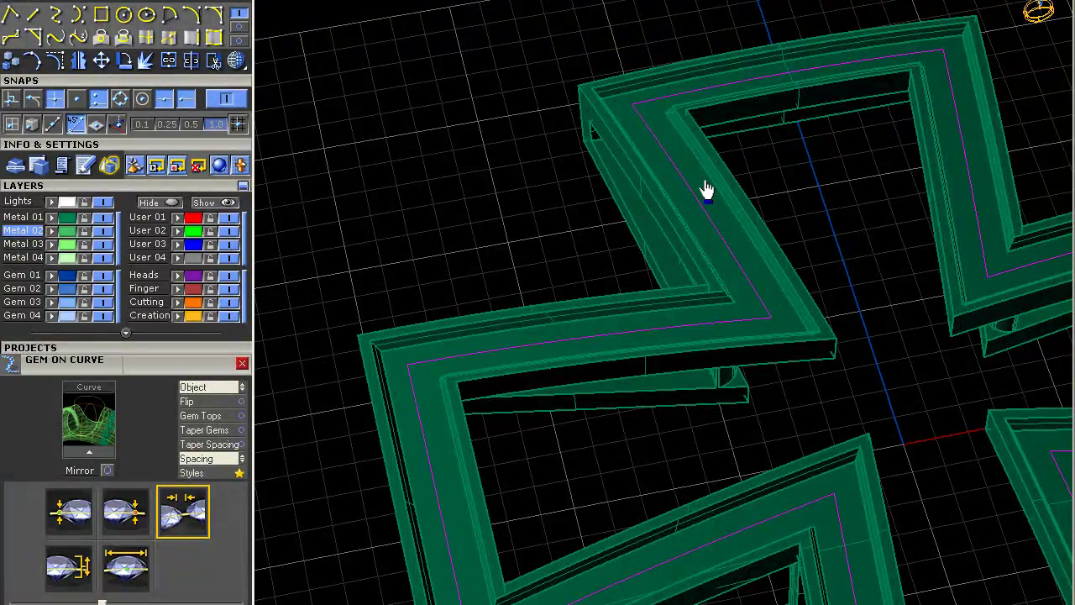
Step: Place a run of gems along the projected curve with Gem on Curve, oriented to the frame's top surface
right_click(706, 189)
click(738, 210)
click(69, 511)
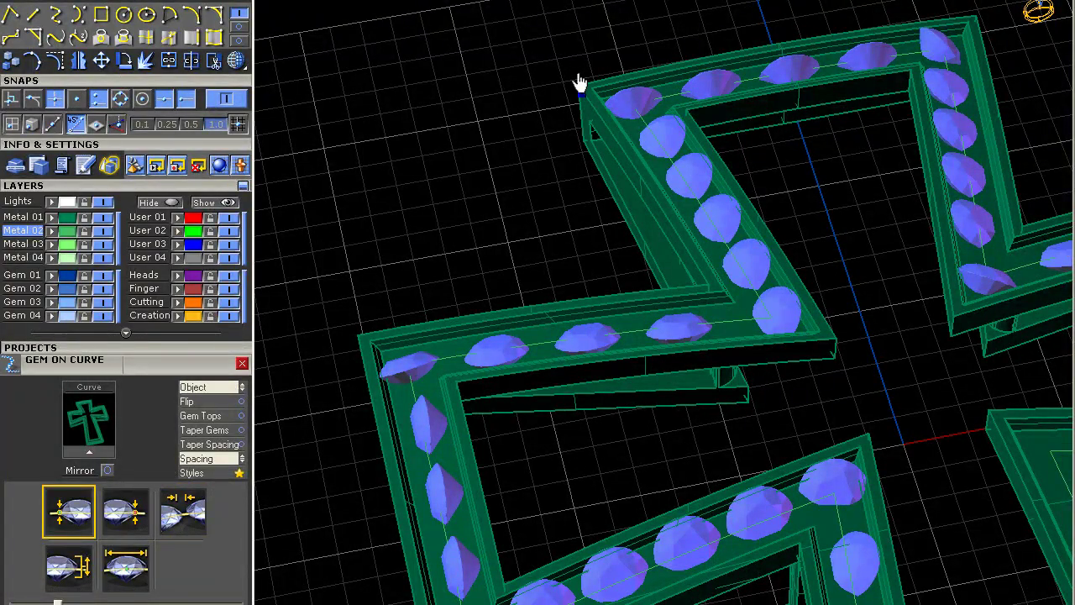
click(587, 97)
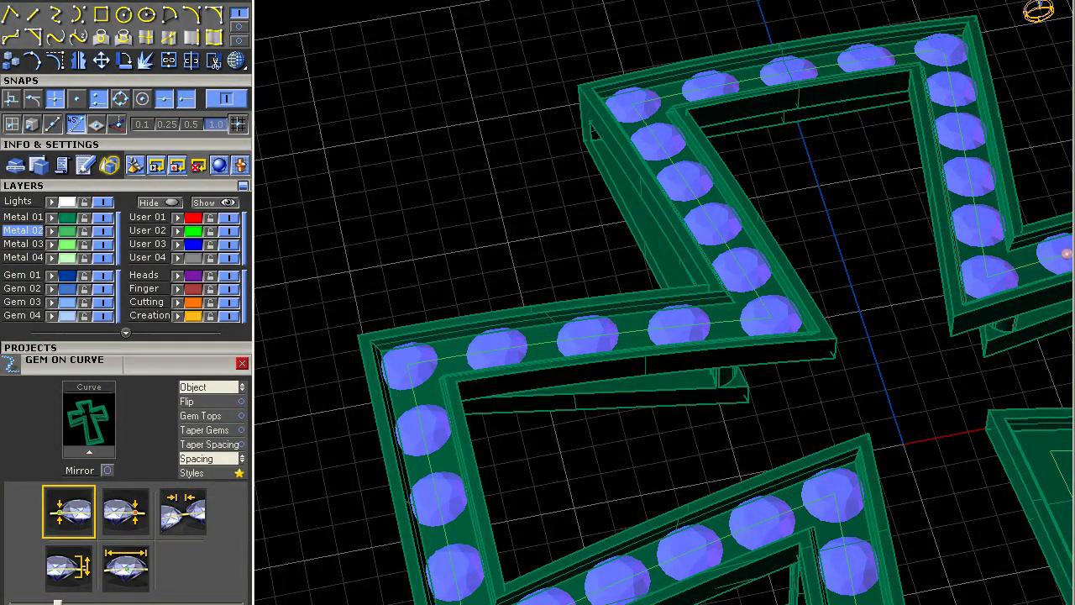
Step: Set the gem run's start size to 1.50 mm
scroll(664, 199, down, 8)
right_drag(664, 198, 611, 228)
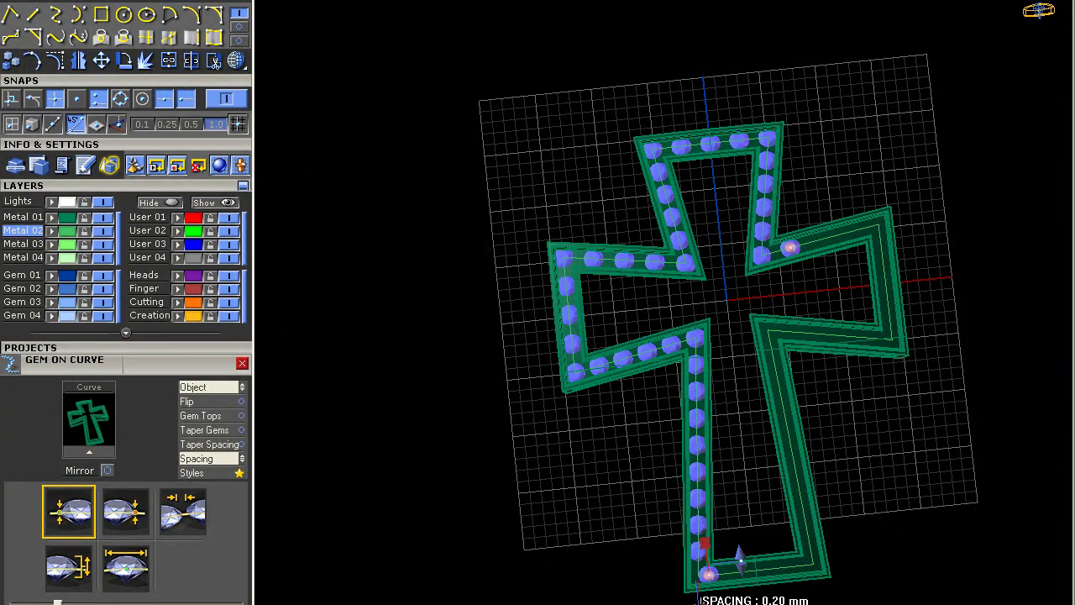
click(699, 601)
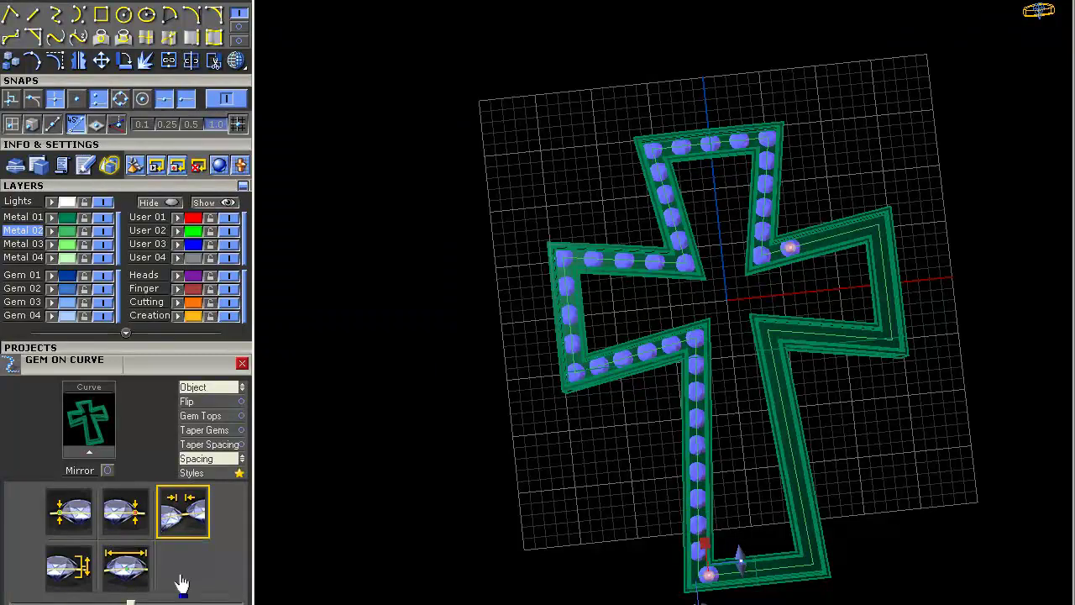
click(131, 573)
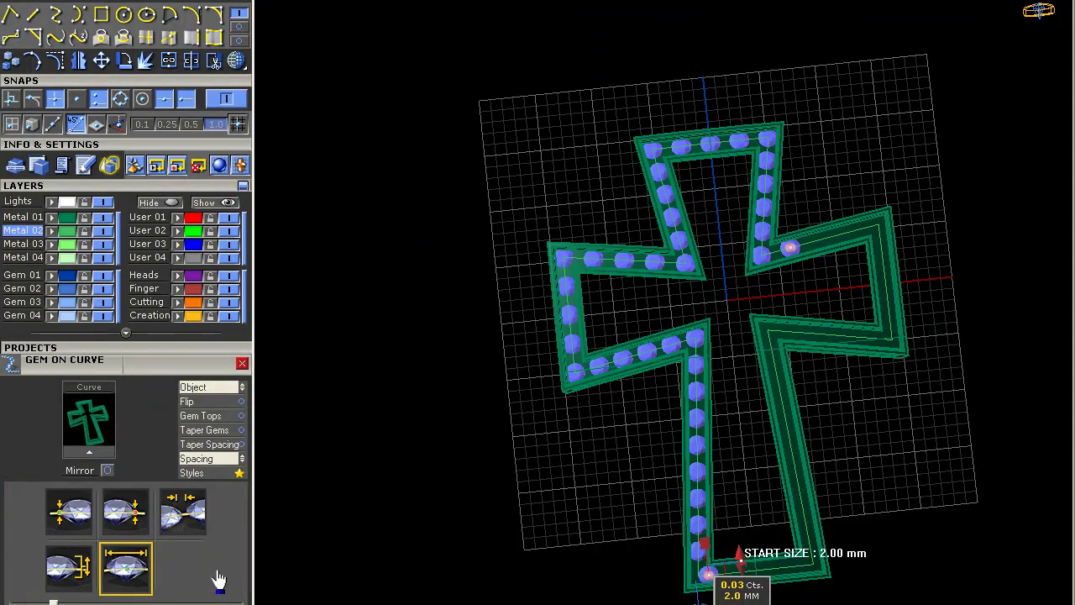
key(Return)
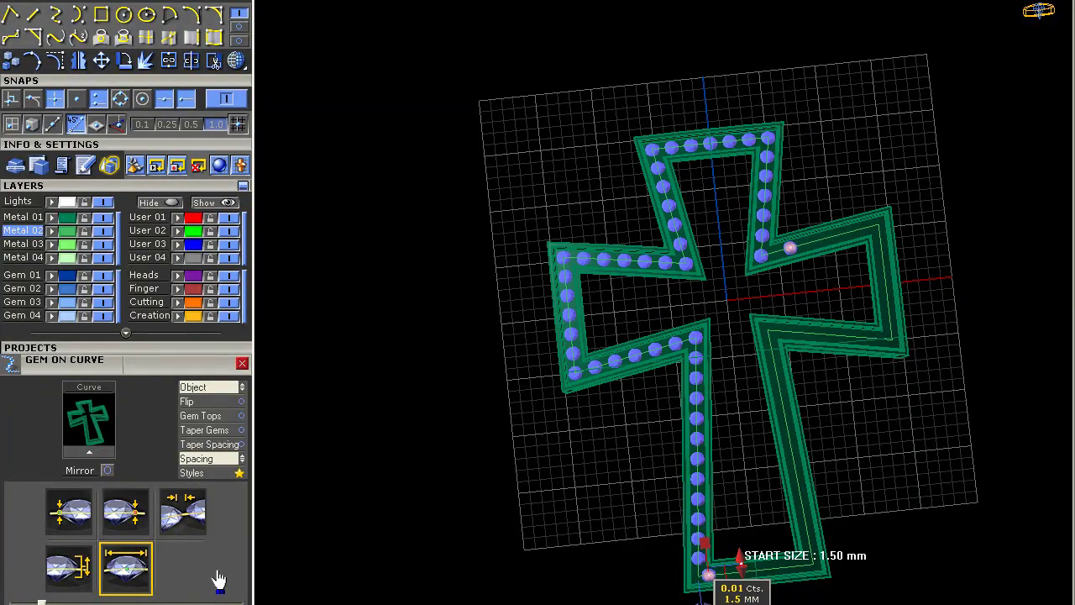
Step: Extend the gem run around the whole cross outline by moving its end markers towards the right arm's notch
shift+right_drag(772, 594, 658, 499)
scroll(658, 499, up, 2)
drag(577, 473, 675, 58)
right_drag(677, 74, 740, 270)
scroll(769, 200, up, 4)
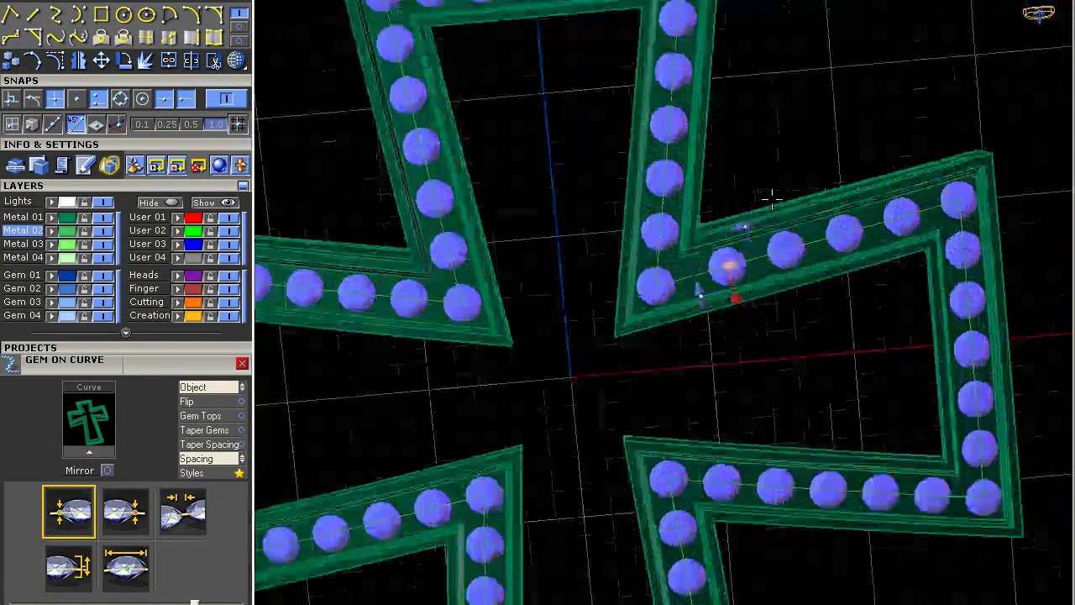
Step: Set the spacing between the gems to 0.10 mm
click(739, 242)
scroll(744, 241, down, 3)
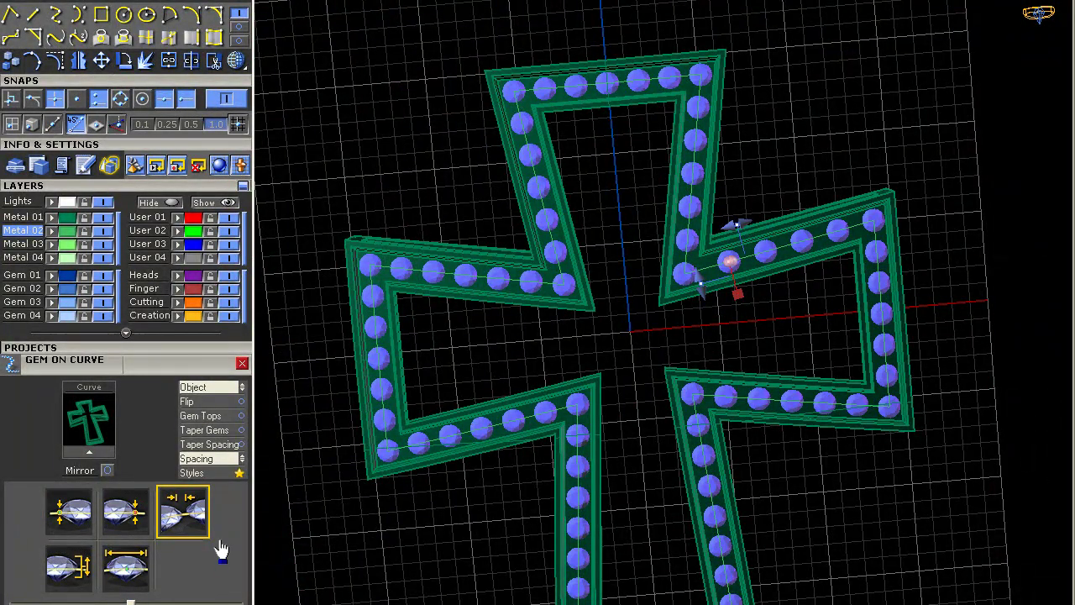
scroll(220, 551, down, 2)
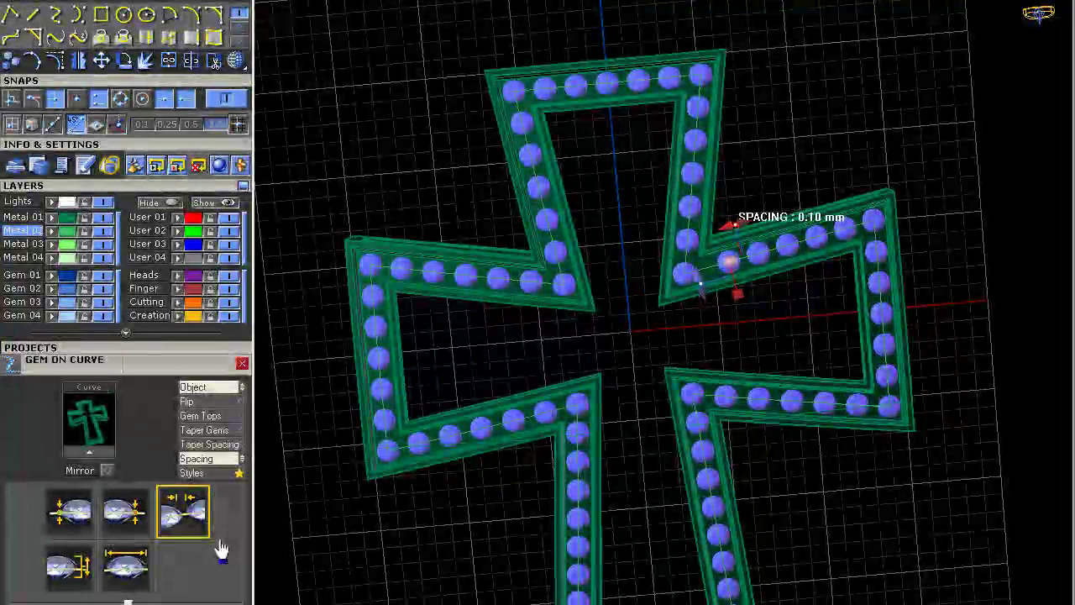
Step: Bring the gem run's two end markers together at the notch corner between the upper and right arms
drag(727, 261, 684, 273)
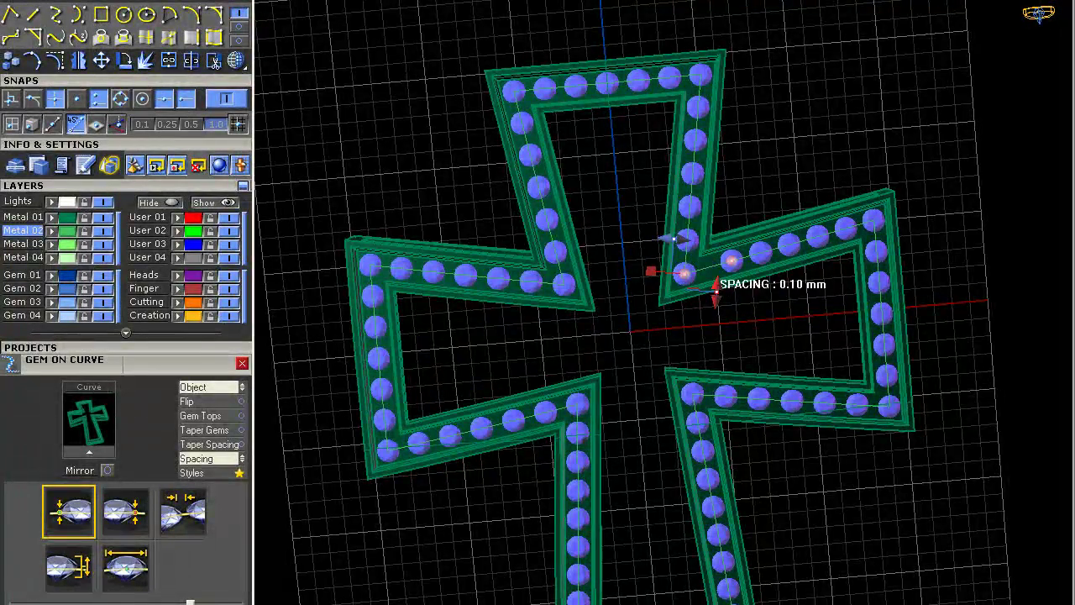
scroll(706, 225, up, 3)
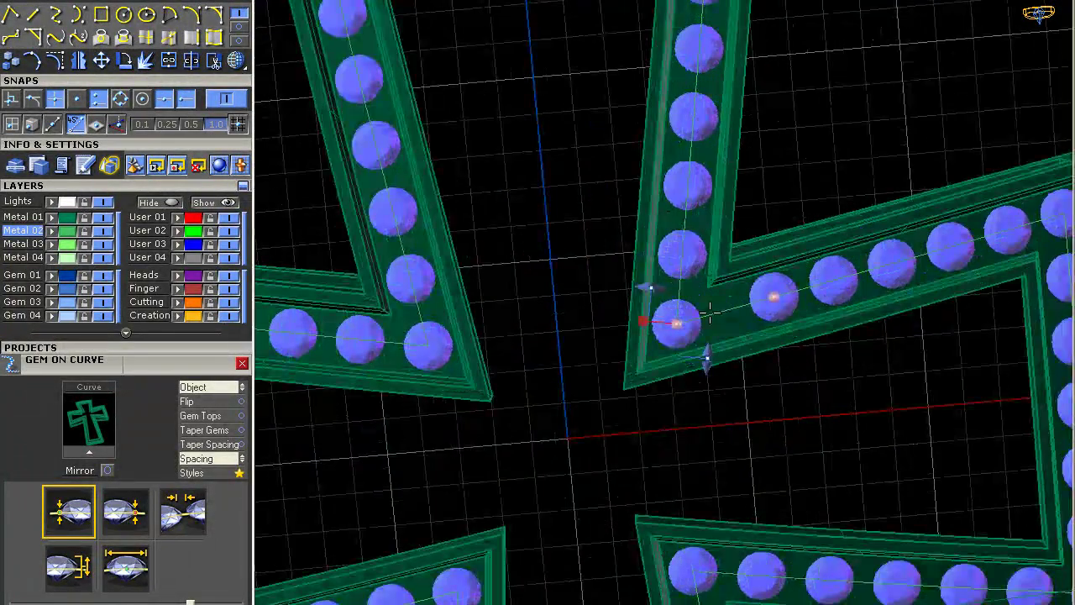
drag(706, 357, 708, 344)
drag(768, 296, 704, 324)
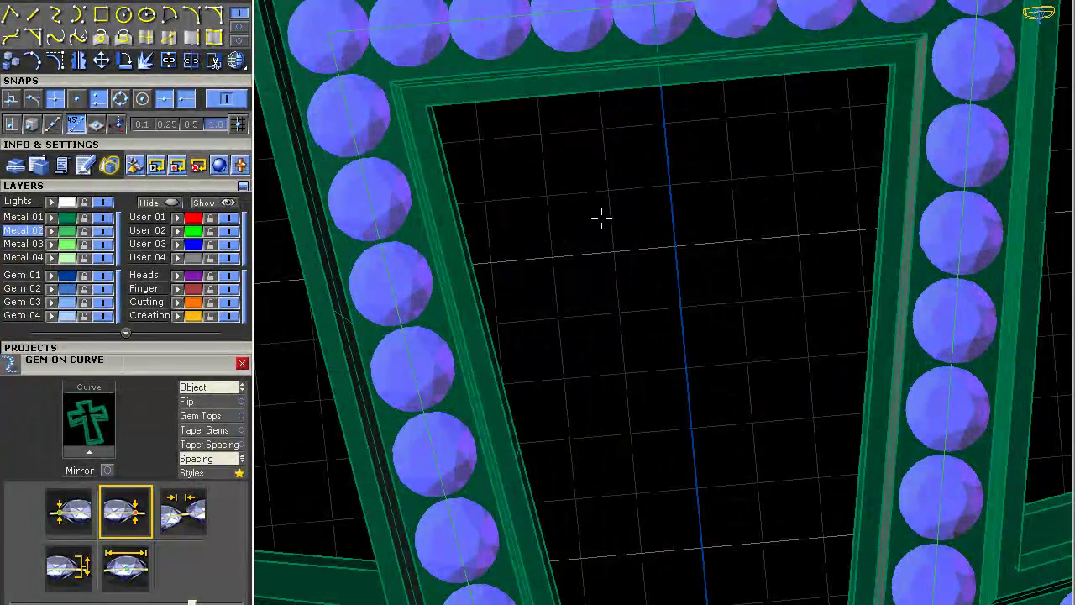
Step: Try gem spacings of -0.11 and 0.00 mm along the outline and discard the gem run
scroll(601, 218, down, 3)
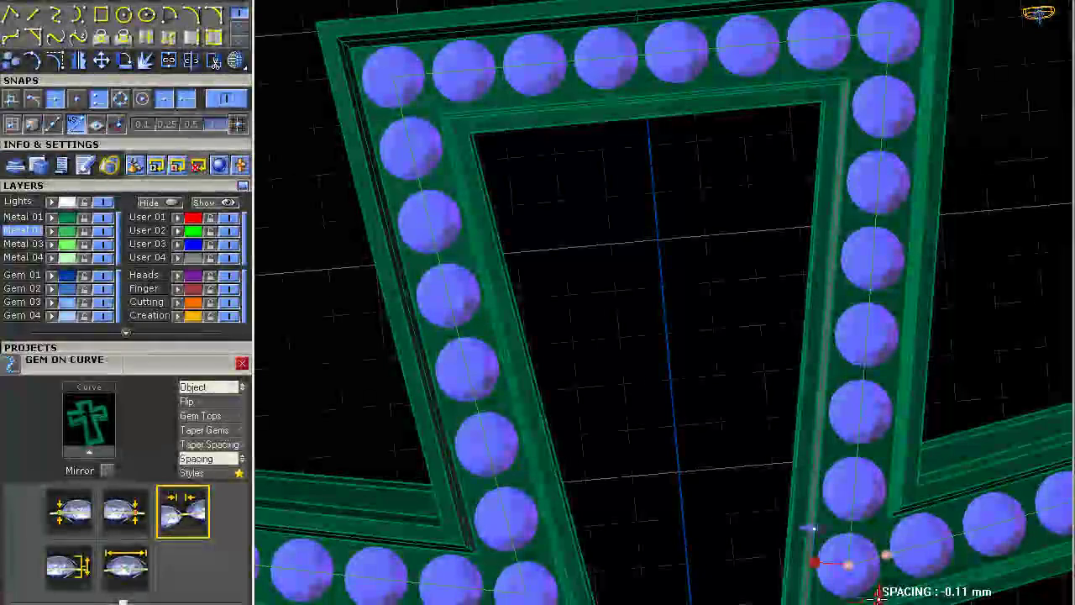
drag(878, 594, 878, 597)
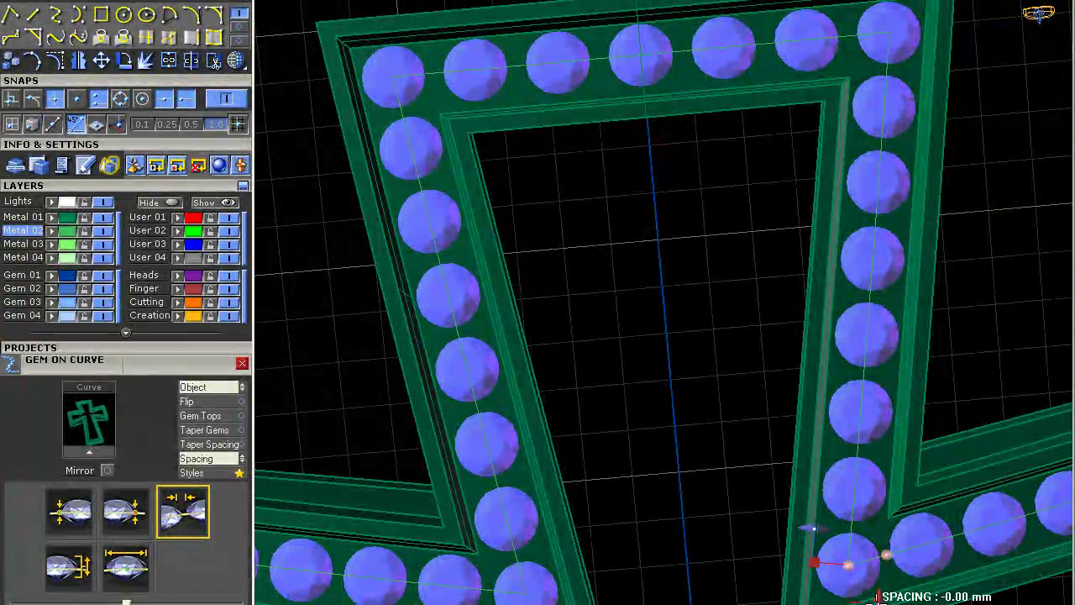
drag(878, 597, 878, 593)
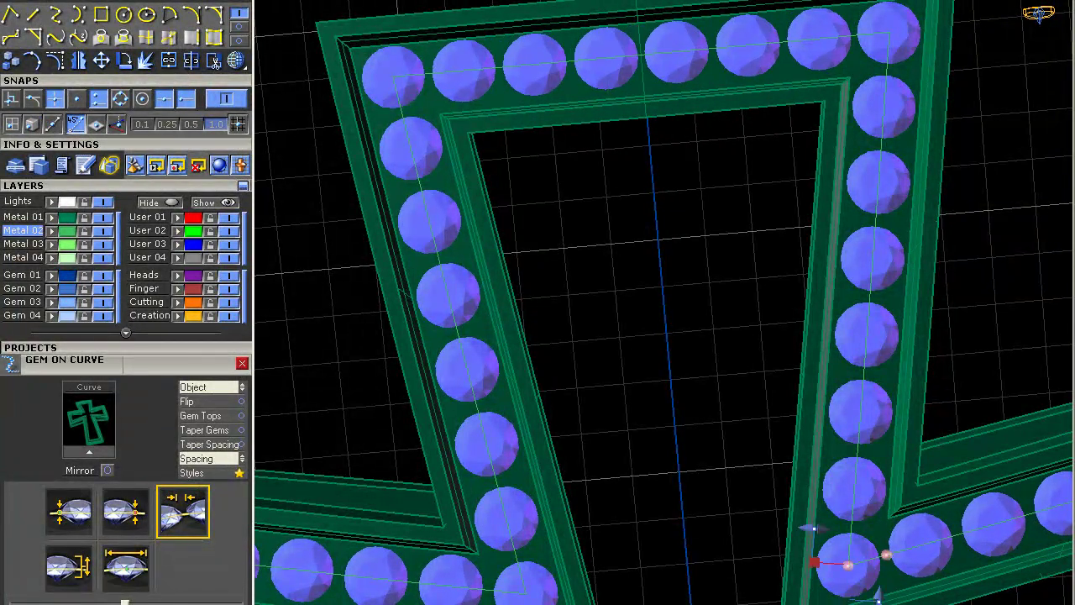
scroll(681, 392, down, 10)
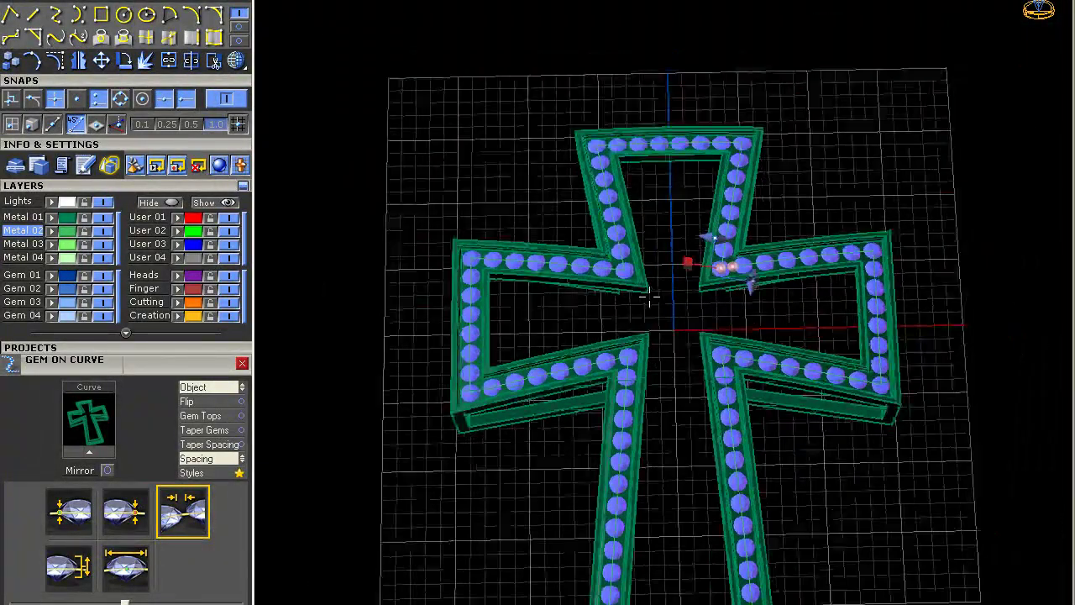
scroll(619, 280, up, 5)
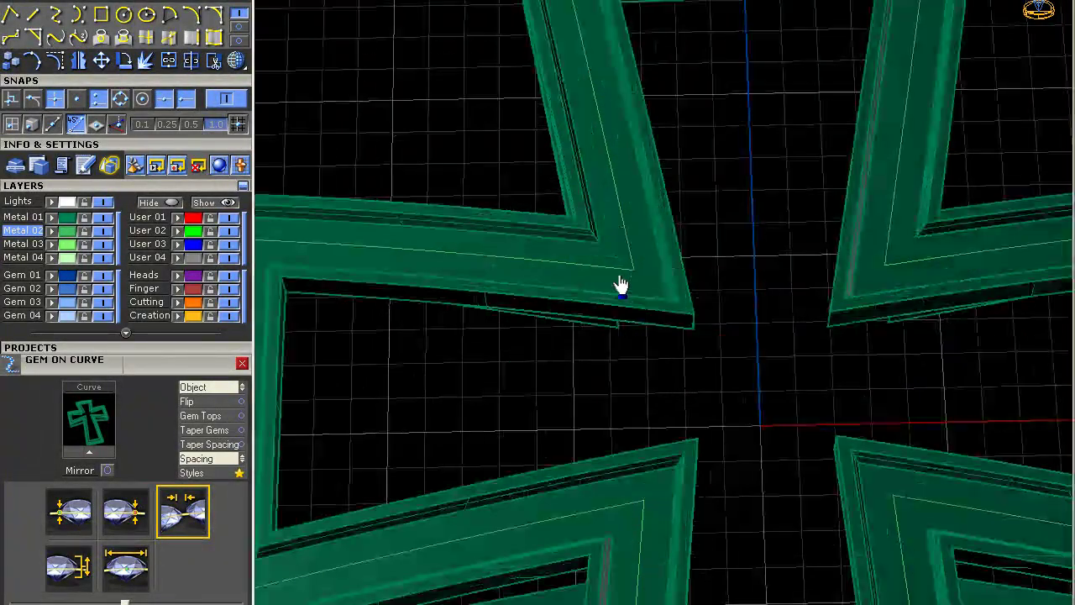
Step: Rebuild the projected cross curve with a new point count at degree 3, deleting the input curve
click(629, 283)
click(668, 320)
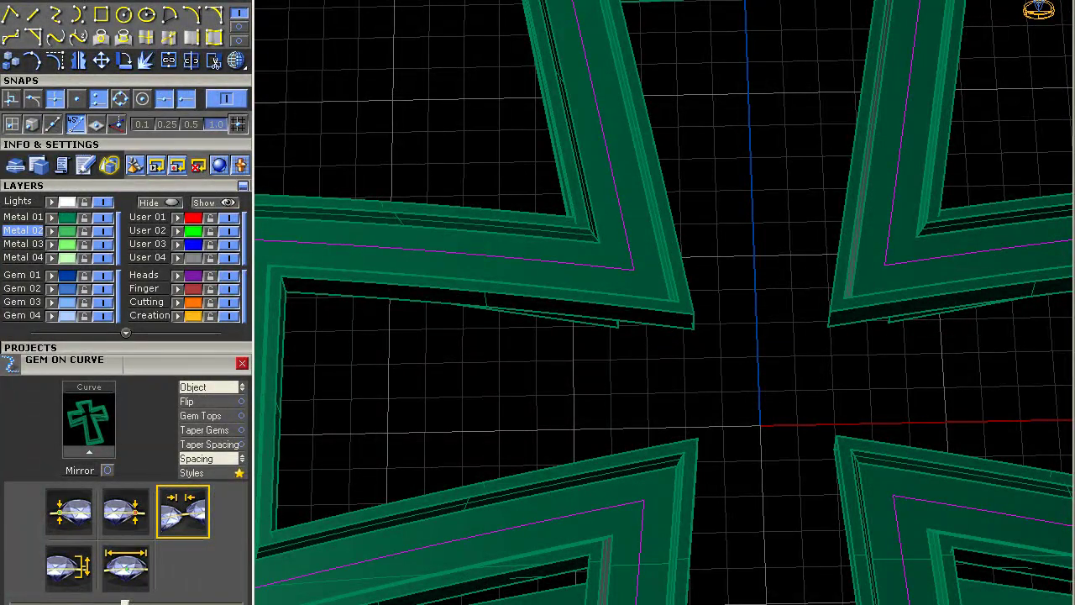
scroll(378, 122, down, 5)
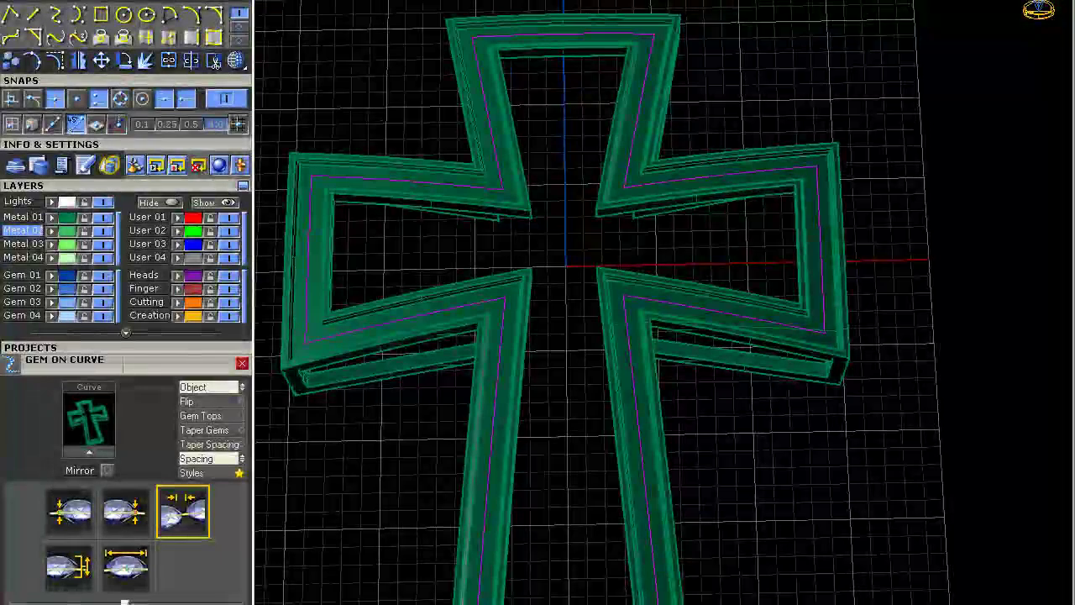
right_click(381, 118)
drag(702, 260, 621, 266)
text(4)
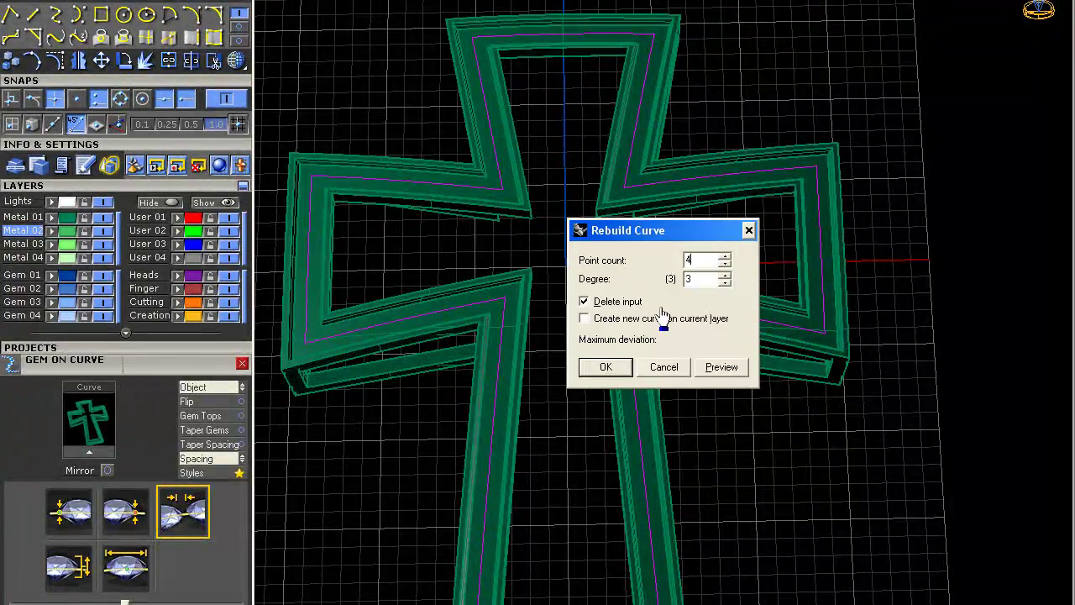
click(727, 377)
click(607, 370)
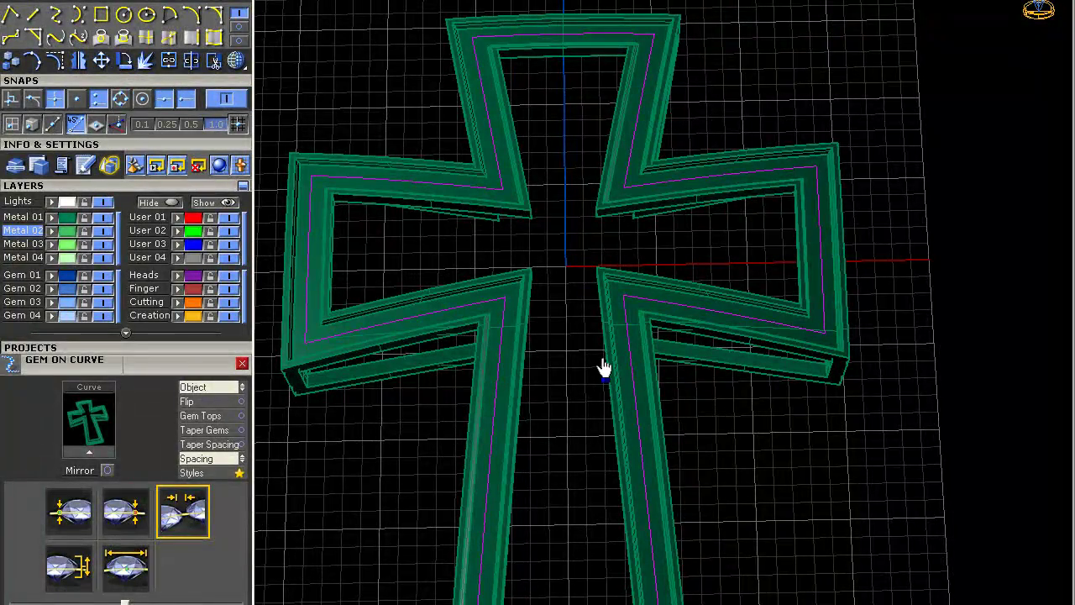
Step: Place a new run of gems along the rebuilt curve, oriented to the frame's top surface
right_click(609, 377)
click(626, 395)
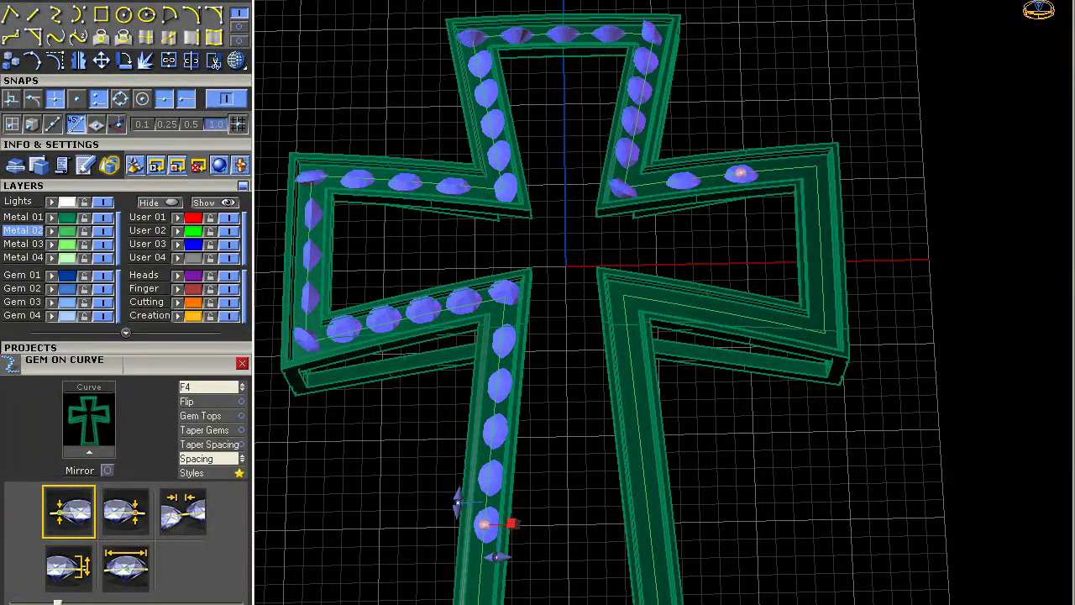
click(519, 117)
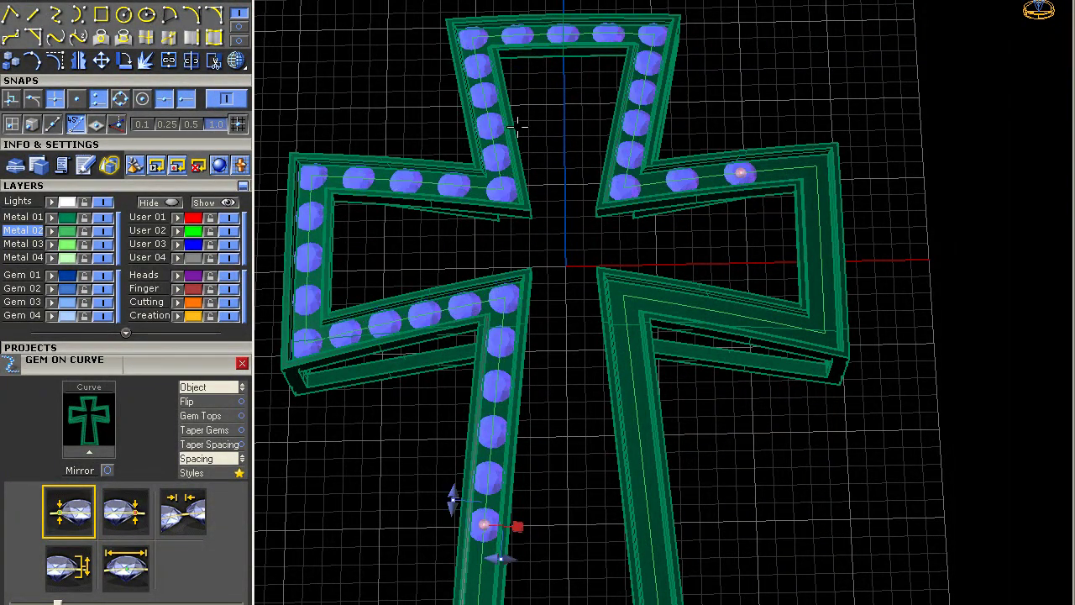
Step: Move the new gem run's two end markers next to each other on the right arm so gems circle the outline
drag(484, 524, 675, 178)
drag(760, 171, 712, 175)
right_drag(714, 178, 731, 288)
drag(733, 295, 702, 334)
right_drag(765, 336, 765, 291)
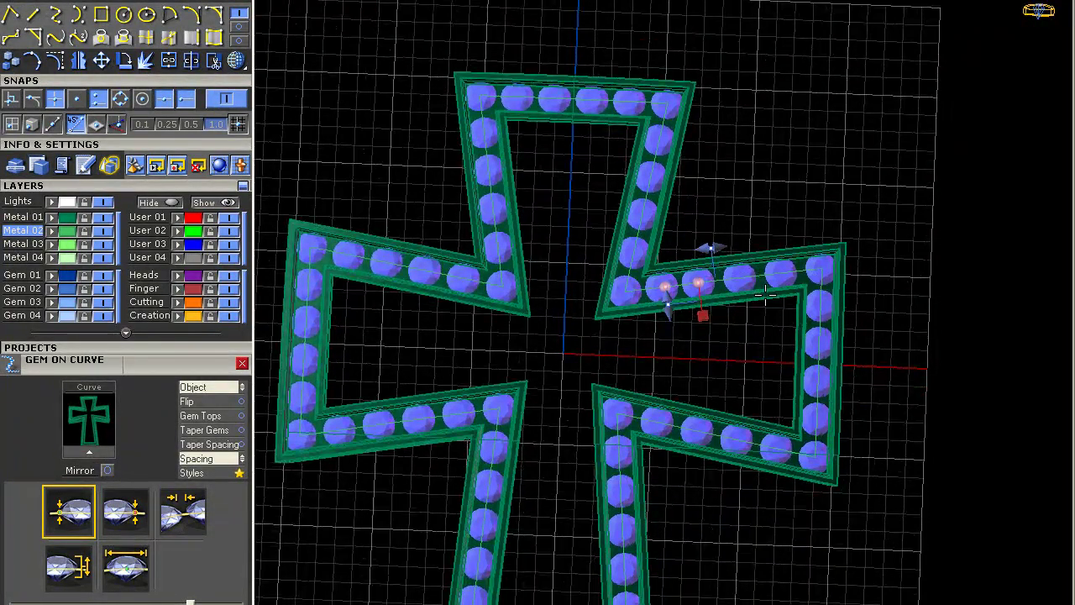
Step: Set the gem size to 1.50 mm and move the run's end and start markers toward the inner corner of the right arm
click(668, 300)
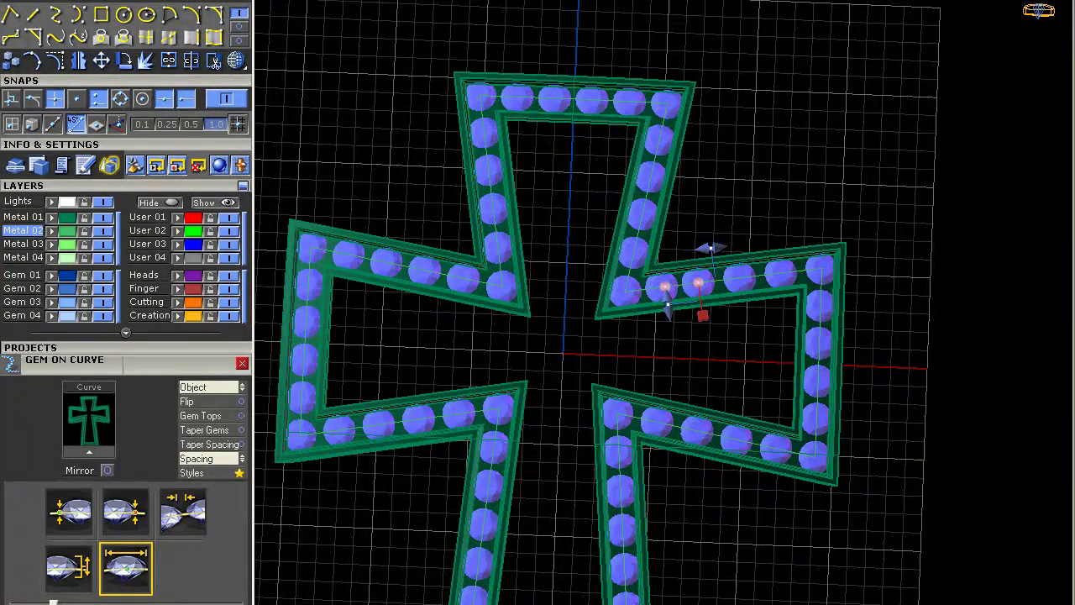
drag(667, 309, 667, 304)
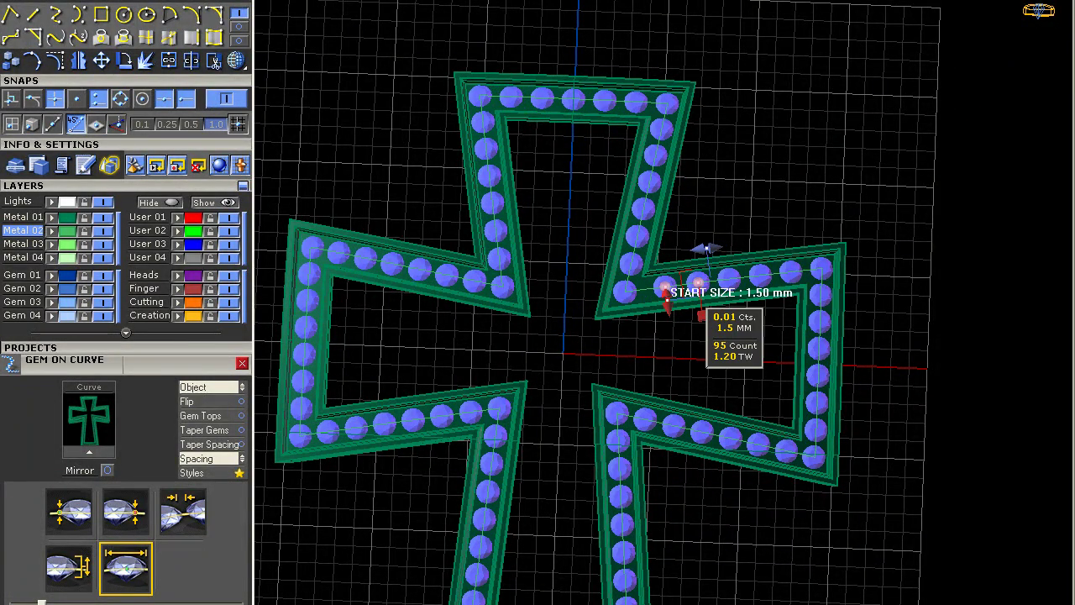
scroll(483, 328, down, 3)
scroll(680, 252, up, 6)
drag(670, 332, 614, 330)
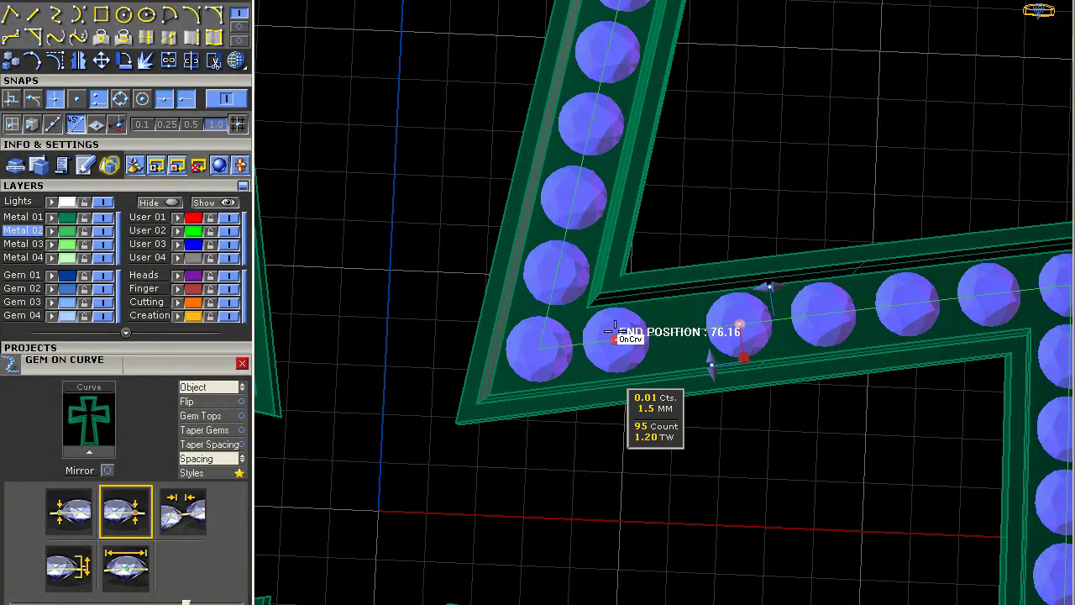
drag(740, 325, 687, 325)
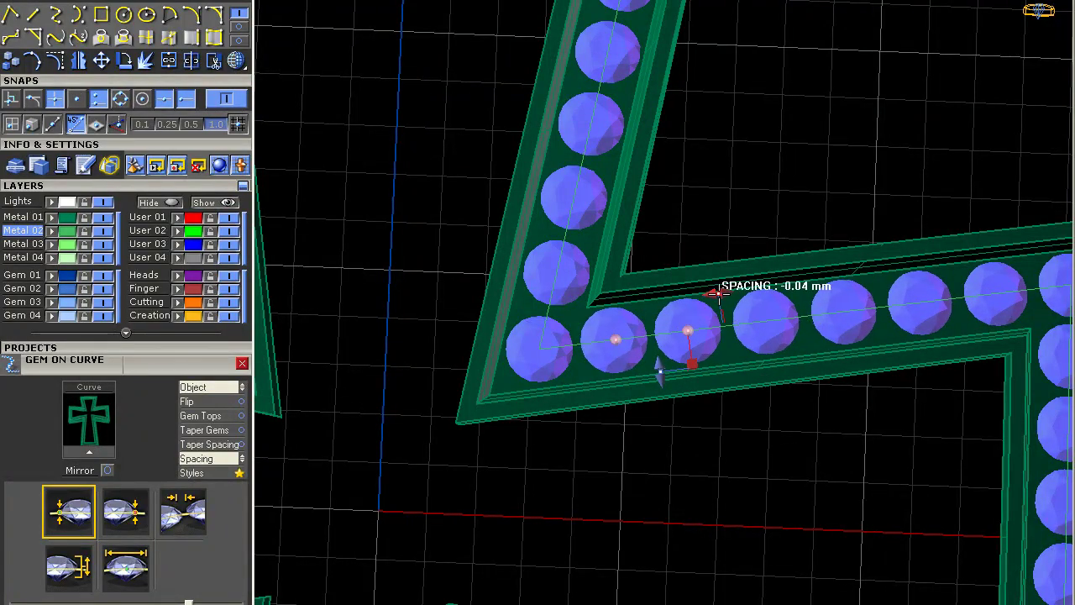
Step: Adjust the gem spacing to about -0.04 mm so the gaps around the whole cross outline are even
drag(718, 291, 719, 291)
scroll(716, 308, down, 5)
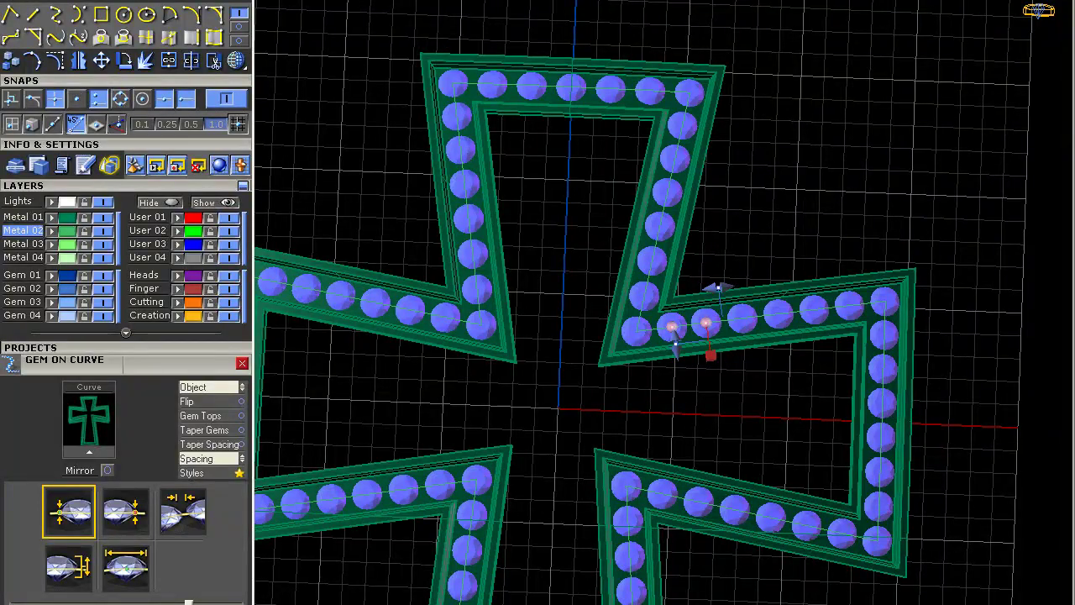
scroll(689, 300, down, 5)
scroll(664, 312, up, 8)
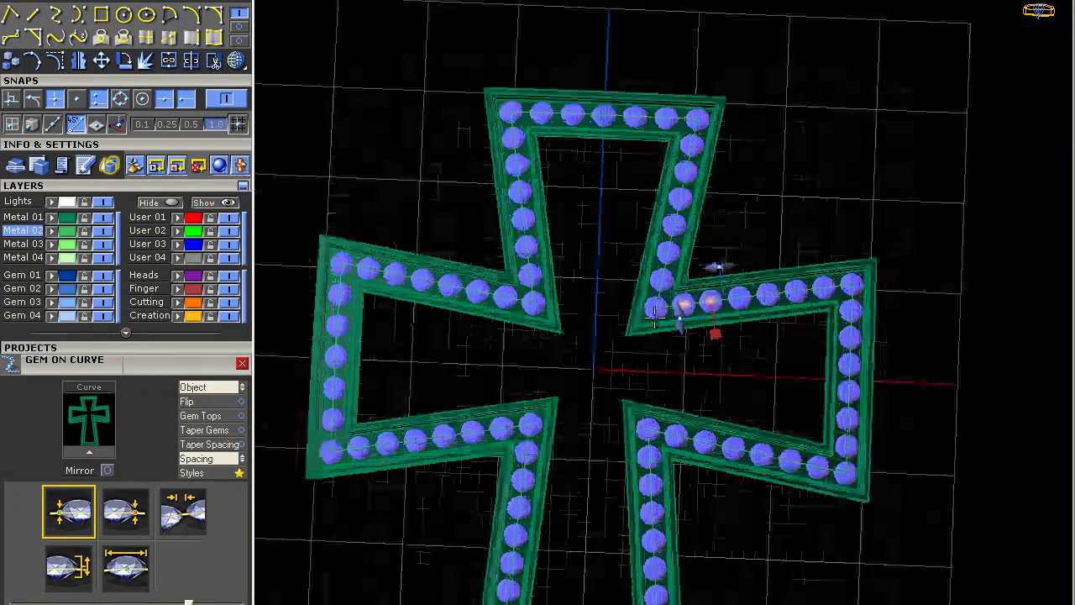
scroll(653, 333, down, 5)
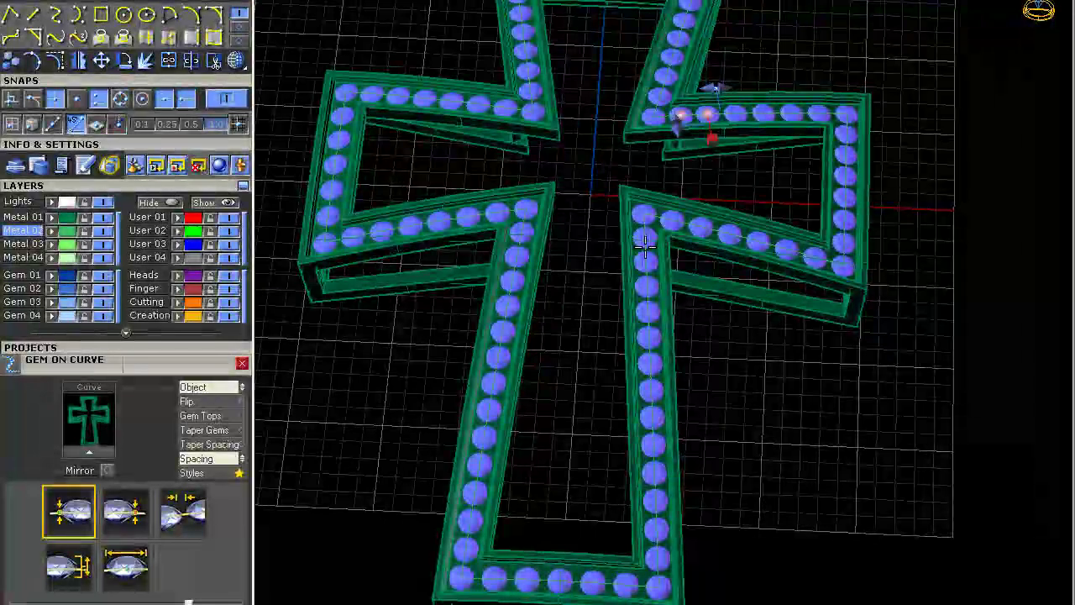
right_drag(645, 248, 645, 293)
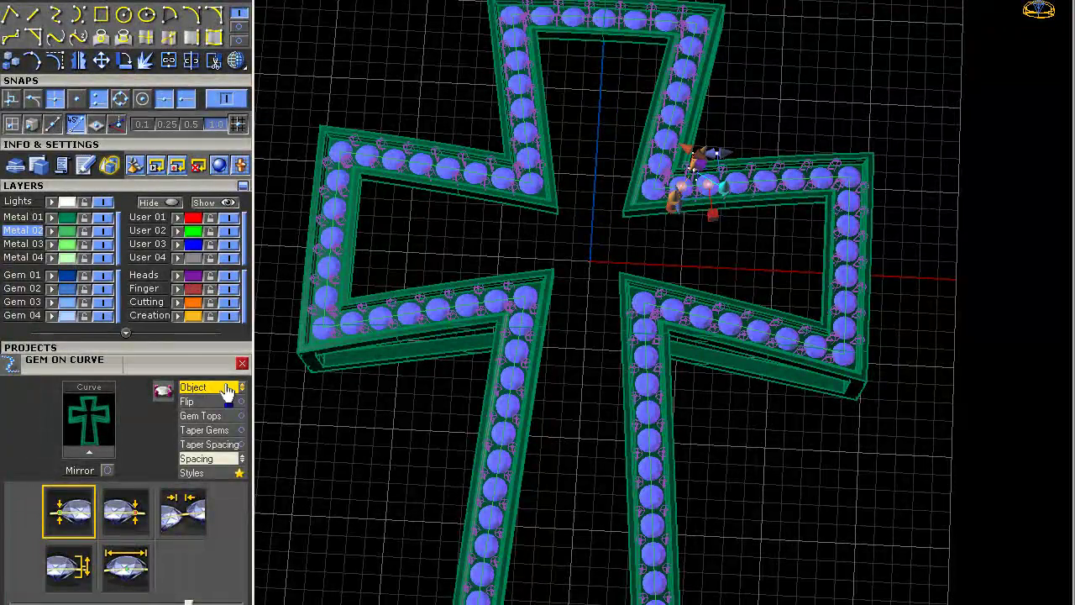
Step: Add two shared prongs between the gems and show the full Prong Adder settings, collapsing the snap, info and layer sections
click(163, 391)
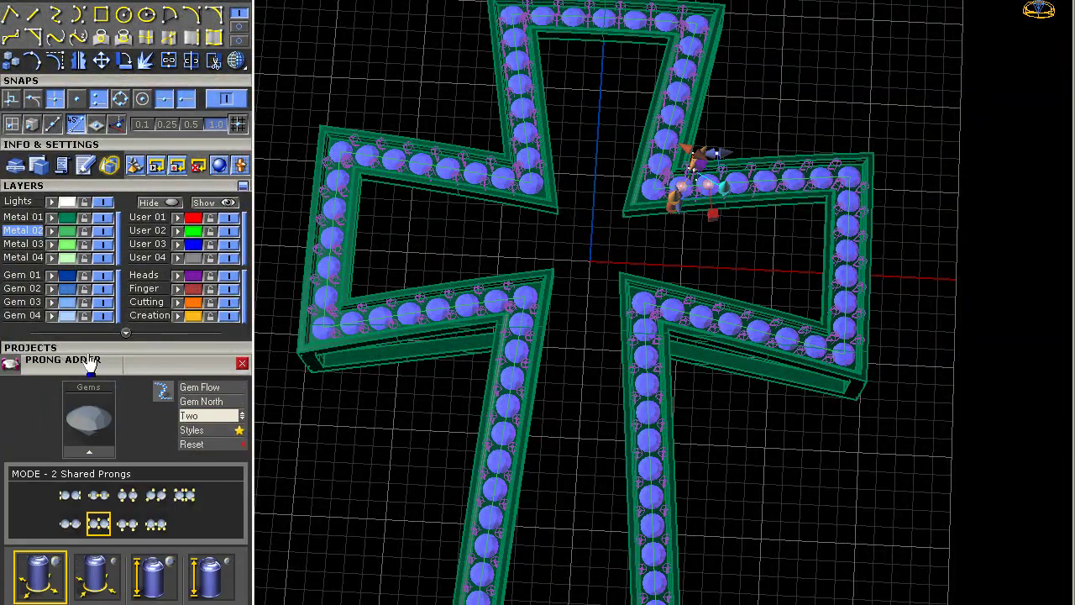
click(74, 145)
click(84, 82)
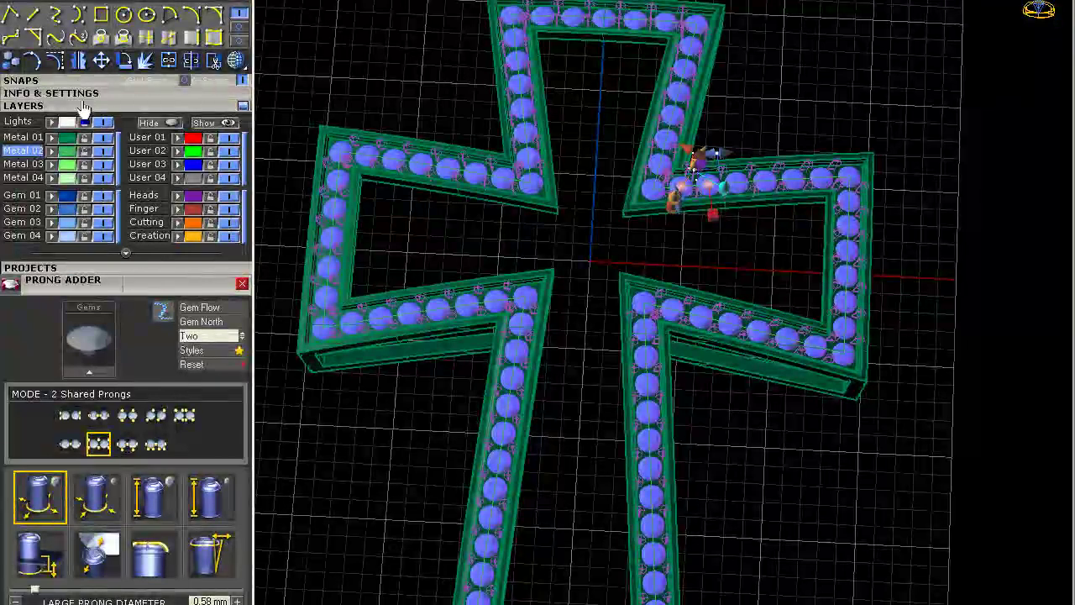
click(84, 108)
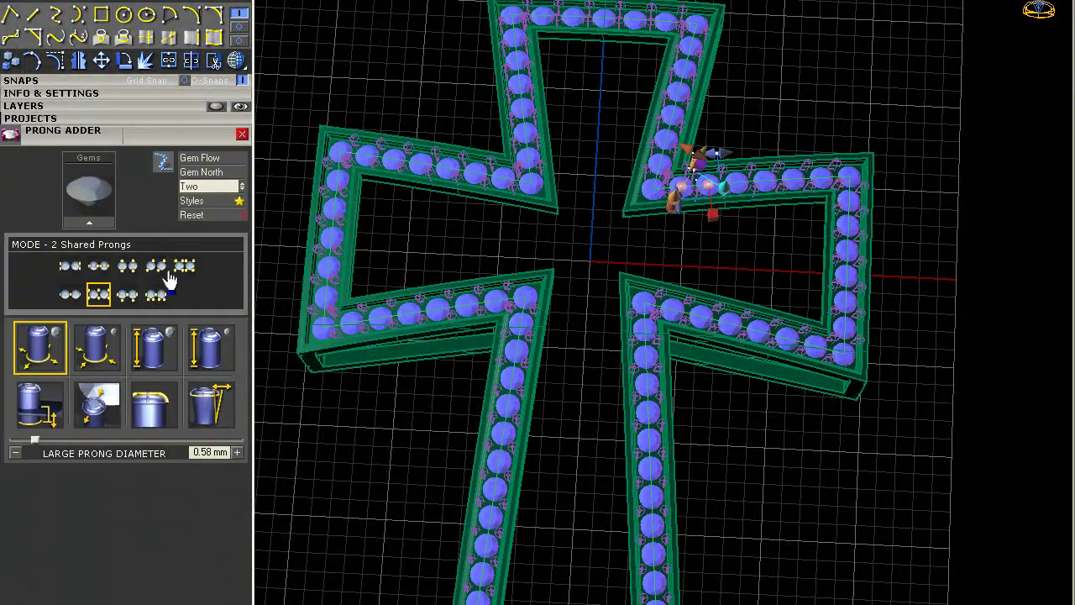
Step: Set the small prong diameter to 0.5 mm and the large prong height to 0.5 mm
click(95, 351)
key(Return)
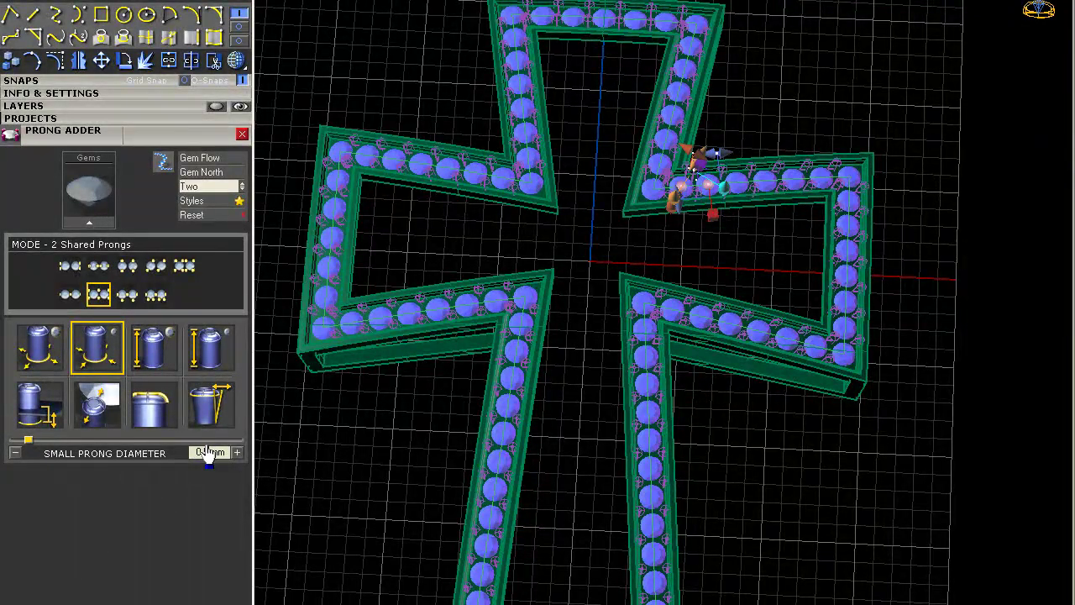
click(156, 353)
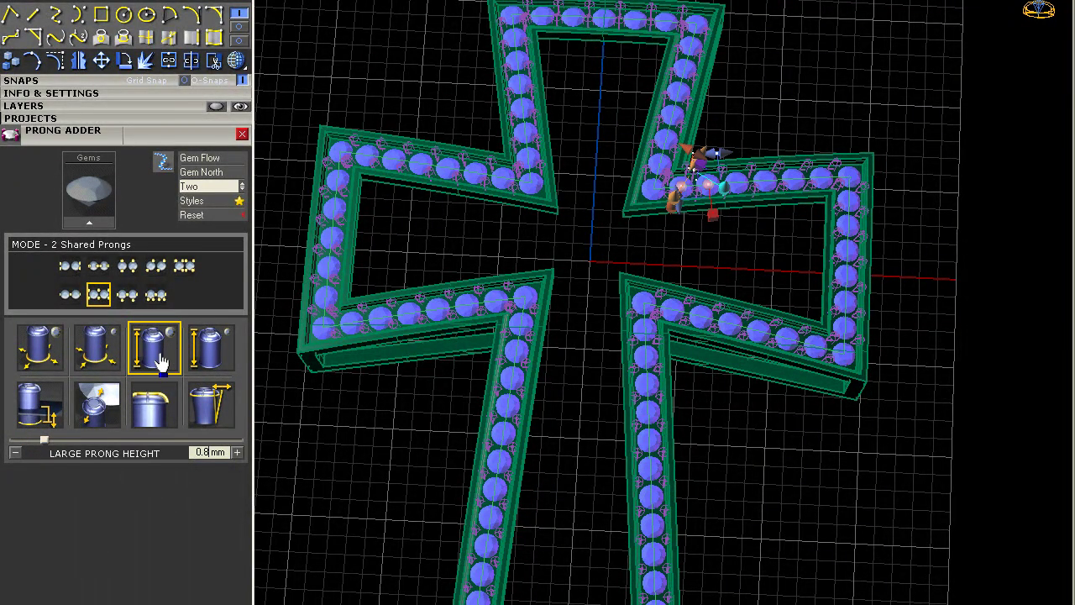
click(215, 454)
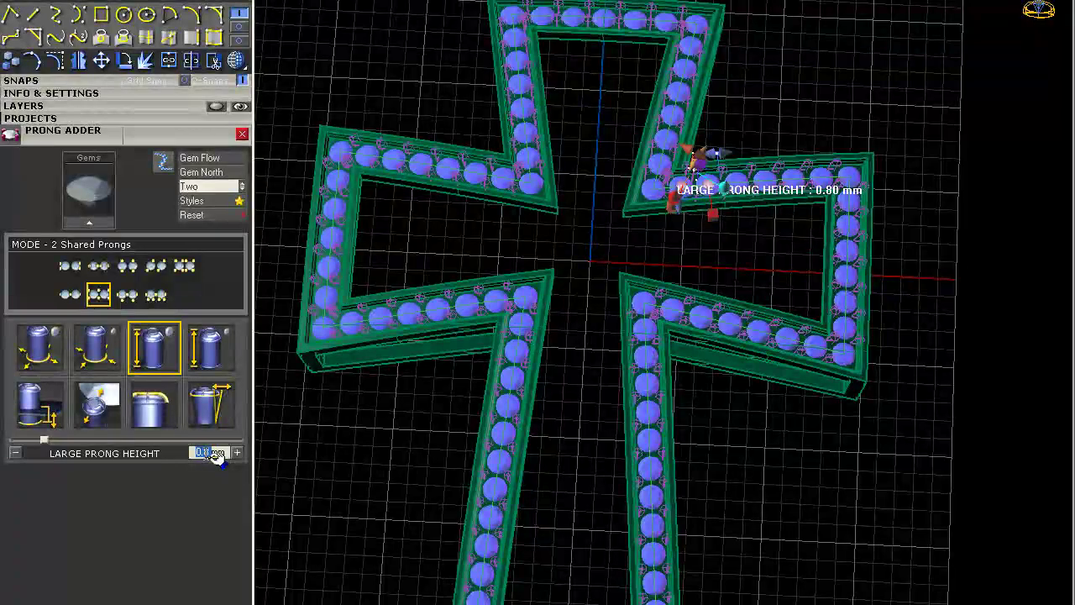
text(0.5)
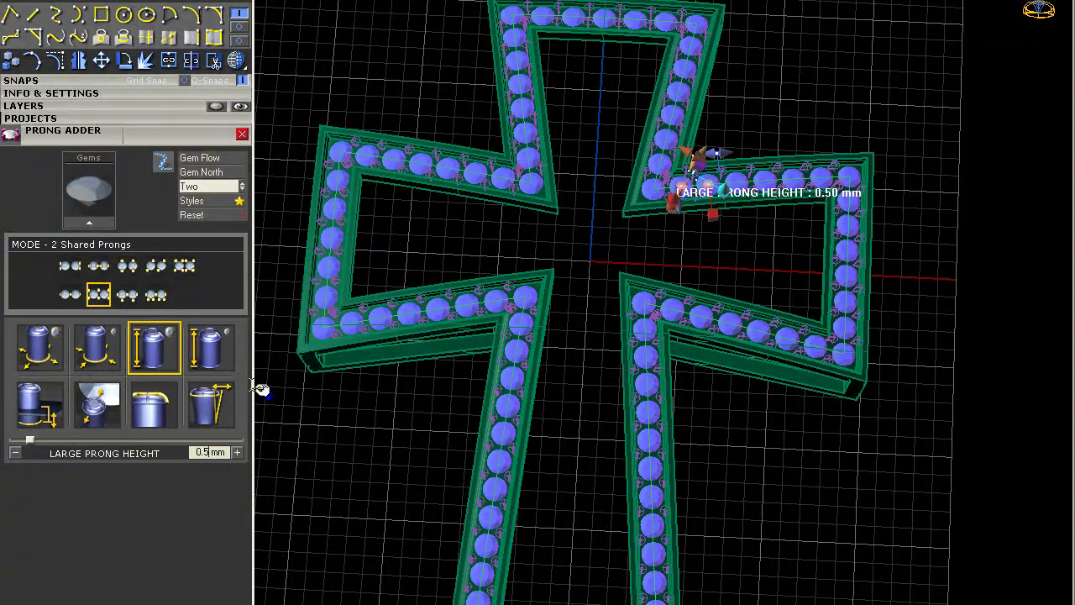
Step: Set the small prong height to 0.6 mm and the large prong diameter to 0.5 mm
click(217, 364)
click(215, 454)
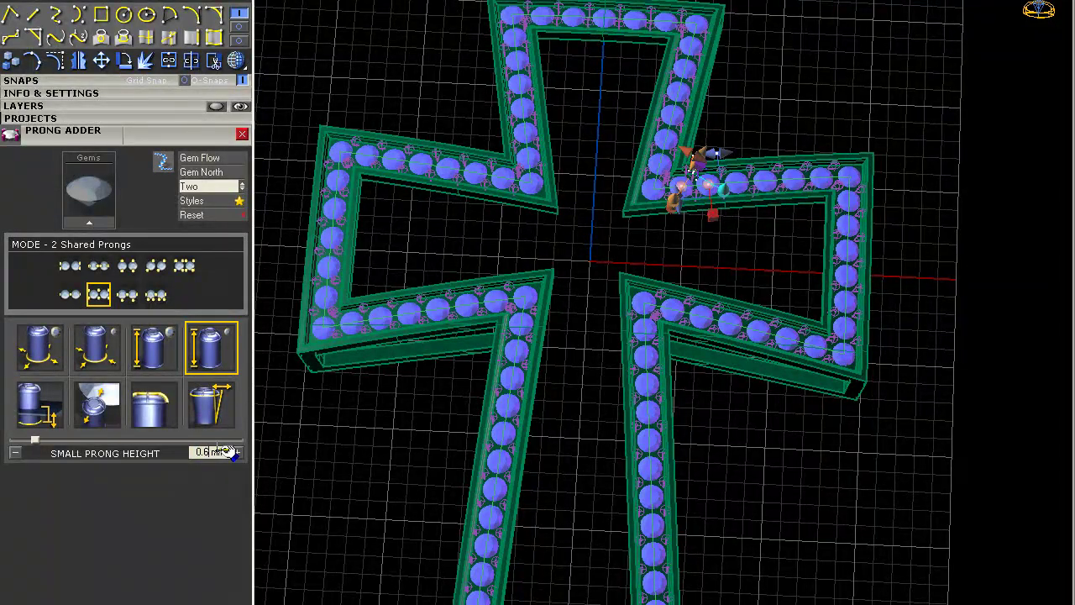
click(98, 351)
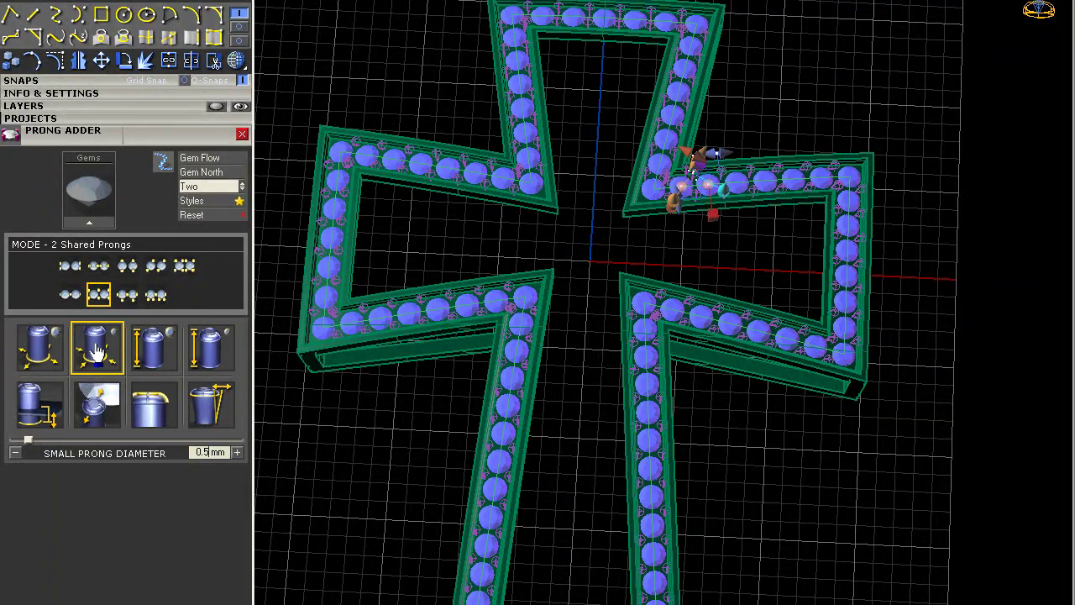
click(44, 348)
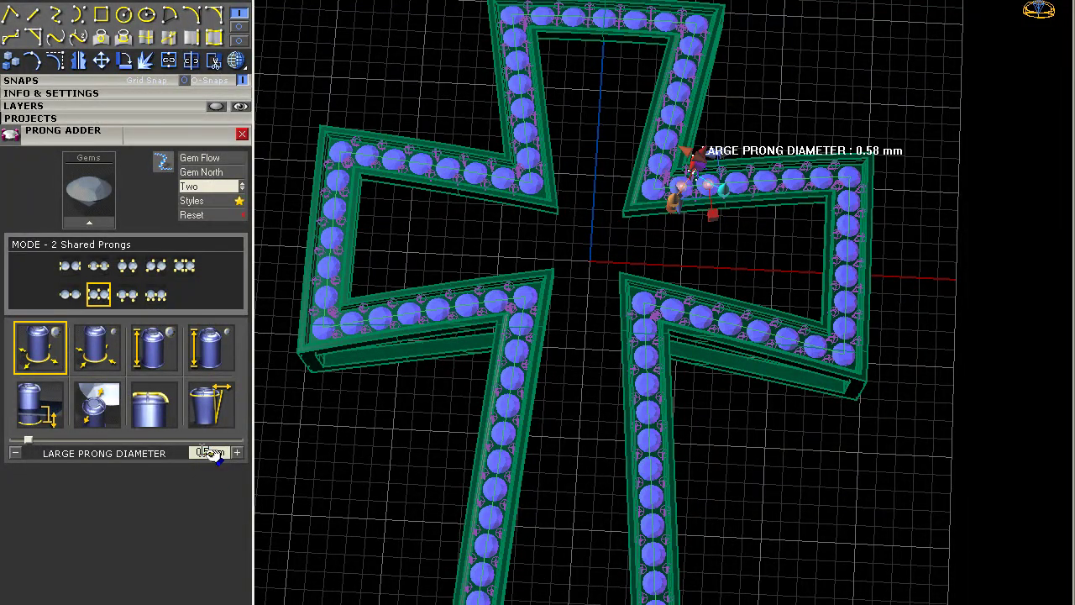
key(Return)
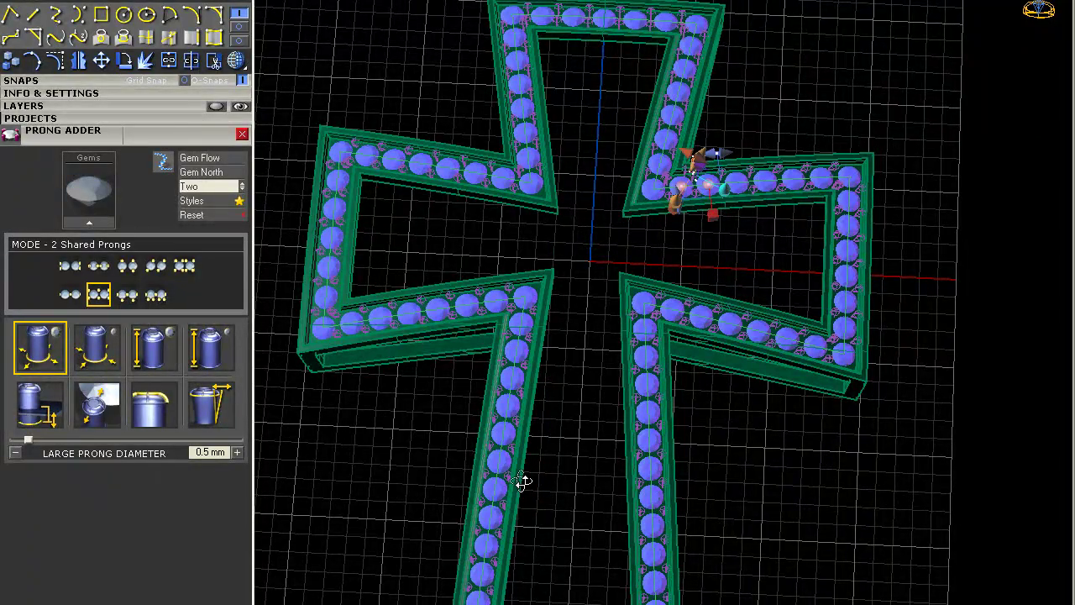
Step: Set the prong nudge to 20% and the drop to 0.2 mm
scroll(687, 209, up, 4)
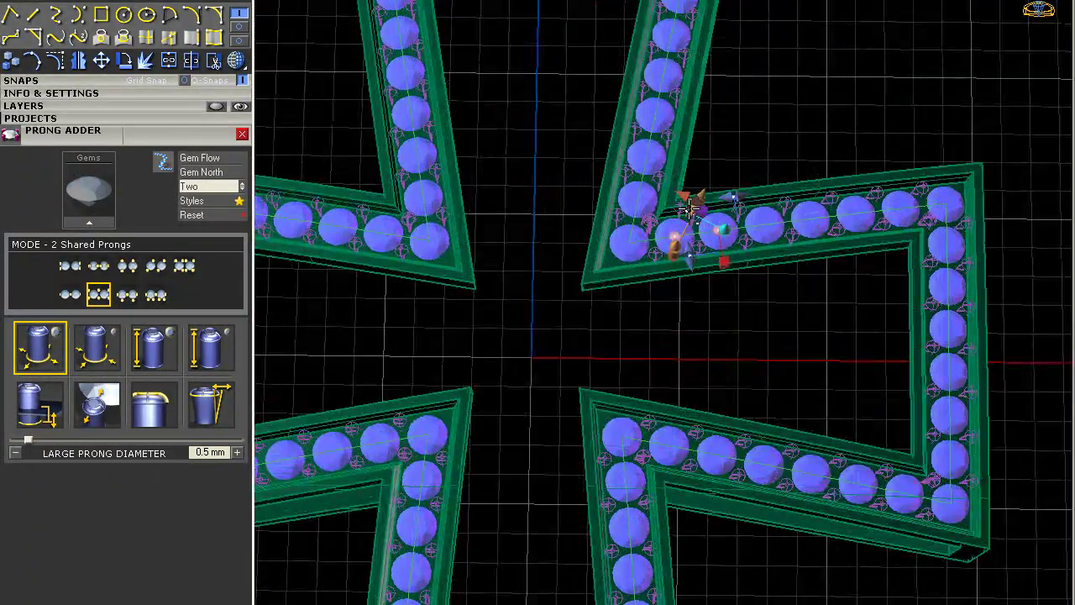
scroll(687, 209, up, 2)
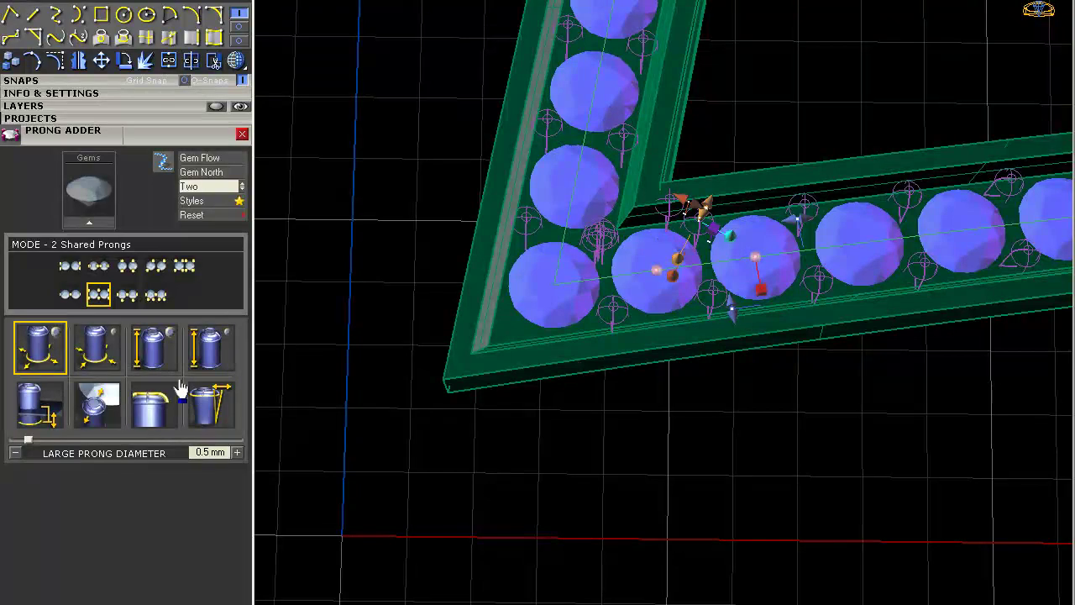
click(212, 410)
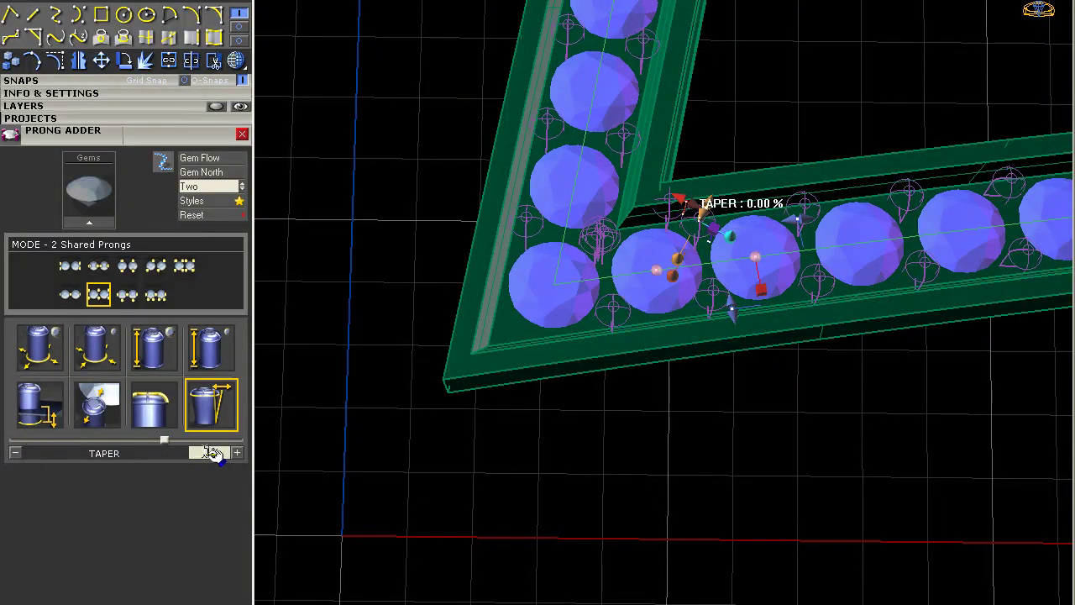
click(101, 418)
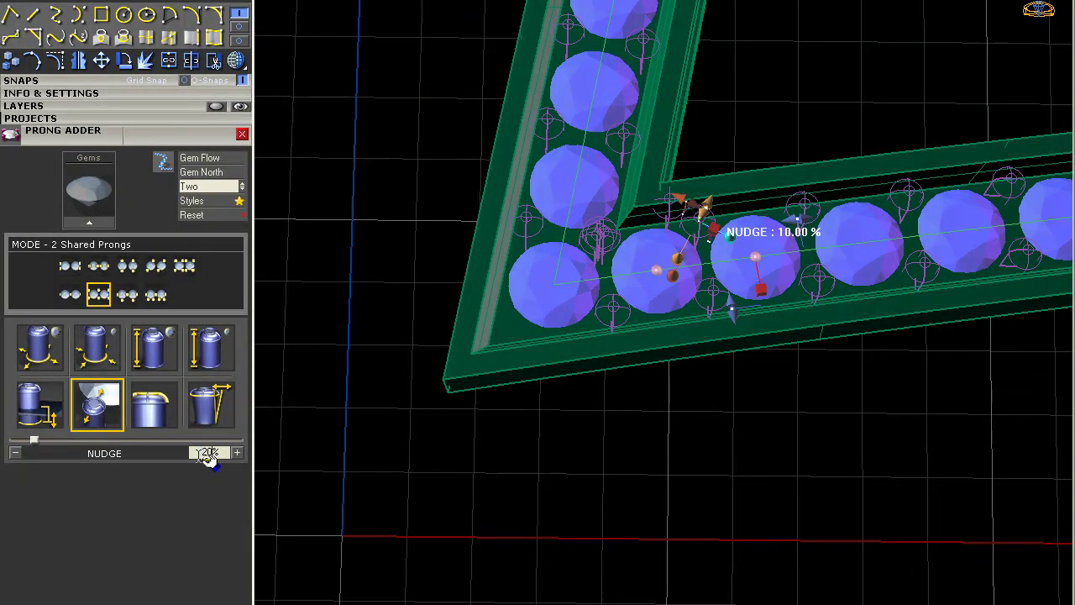
key(Return)
click(39, 410)
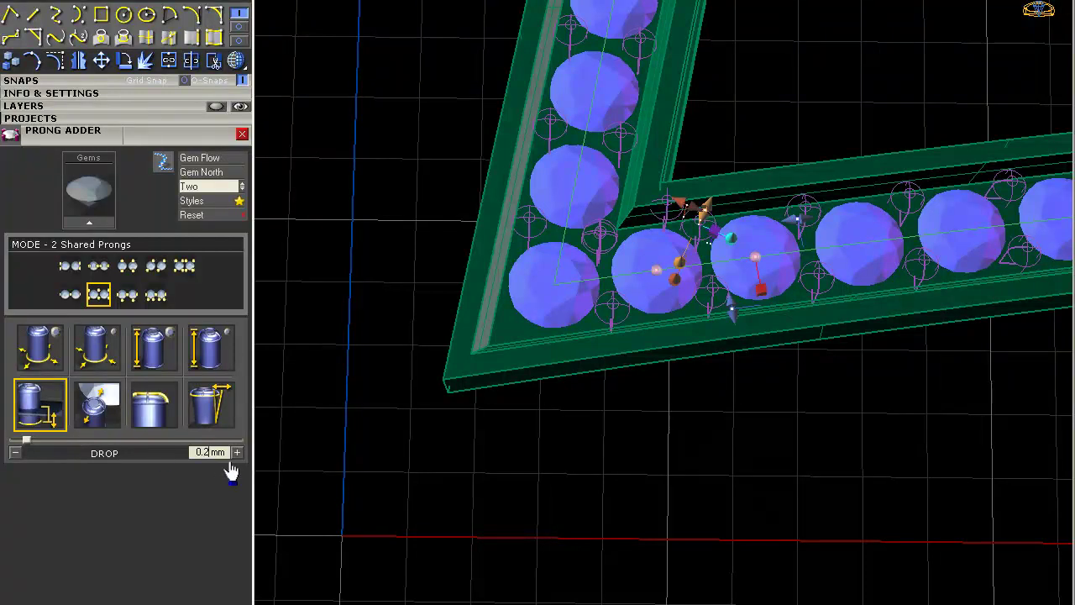
Step: Lower the large prong height to 0.4 mm and enter a new small prong height
click(166, 360)
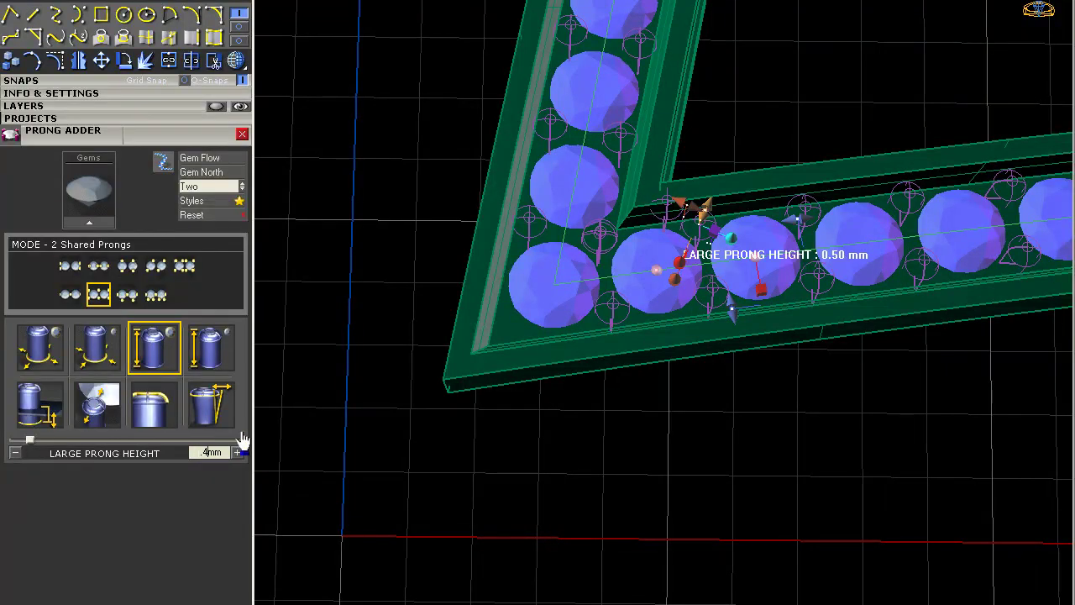
click(211, 348)
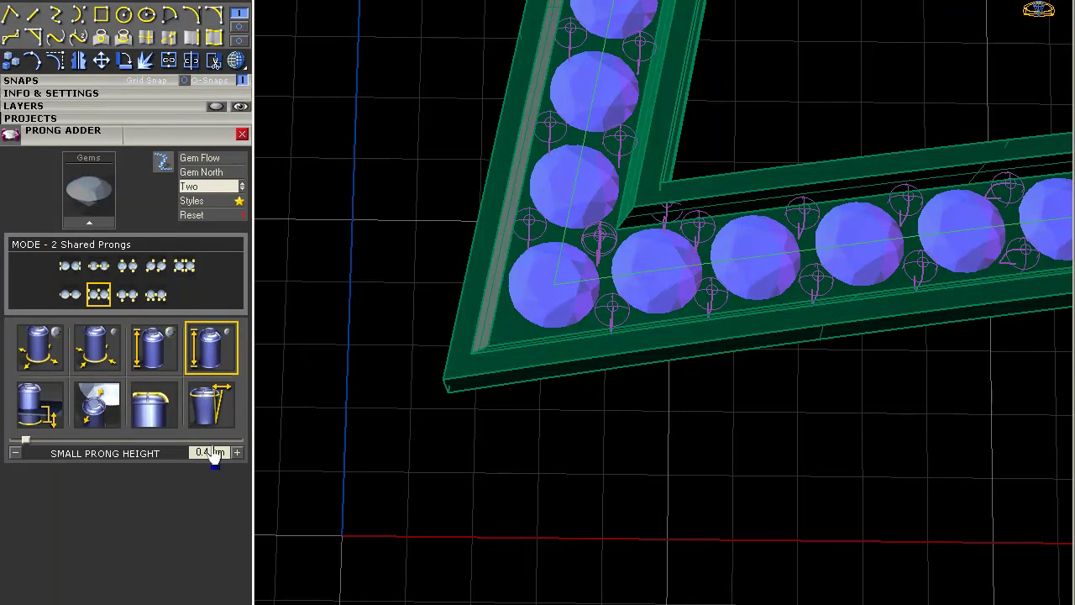
click(218, 454)
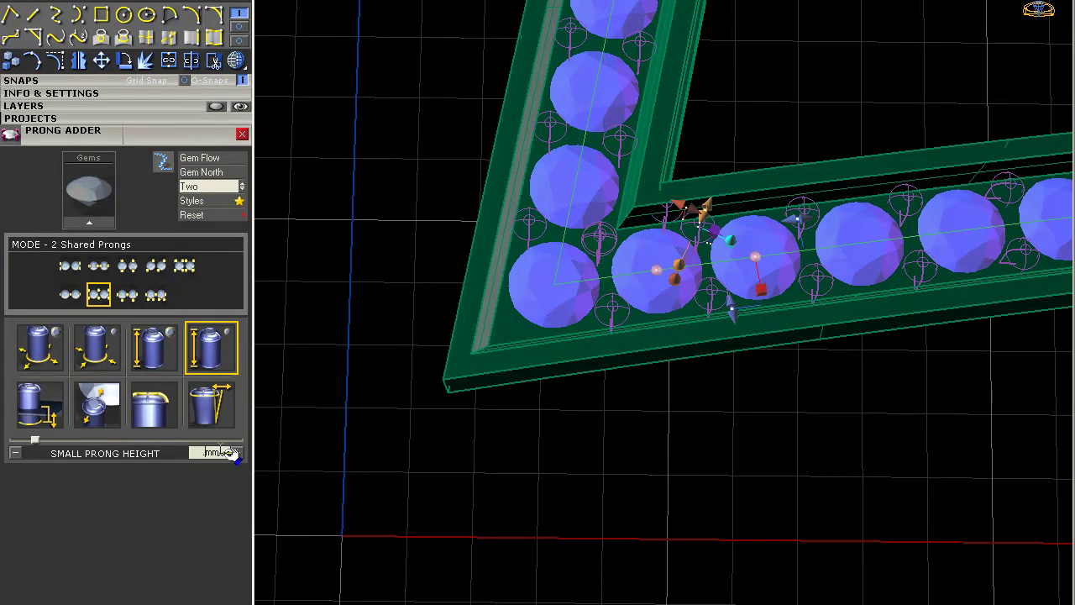
Step: Review the remaining prong settings: both diameters, nudge, drop, top rounding and taper
click(87, 357)
click(51, 357)
click(94, 357)
click(91, 409)
click(47, 410)
click(145, 410)
click(220, 412)
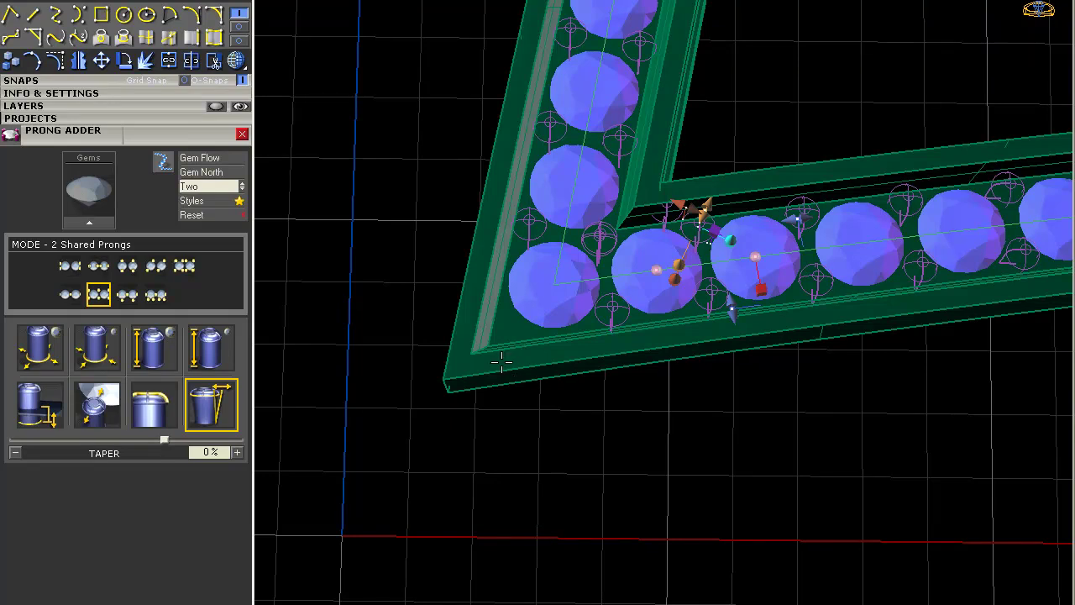
Step: Generate the final gems and shared prongs along the cross outline from the current settings
scroll(516, 367, down, 3)
scroll(516, 367, up, 1)
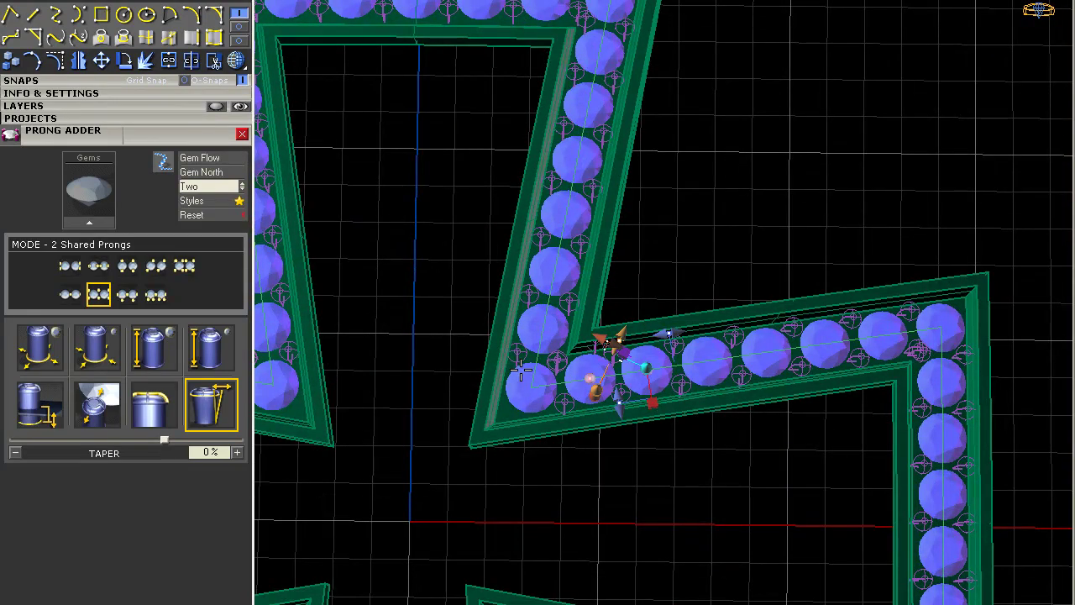
click(521, 370)
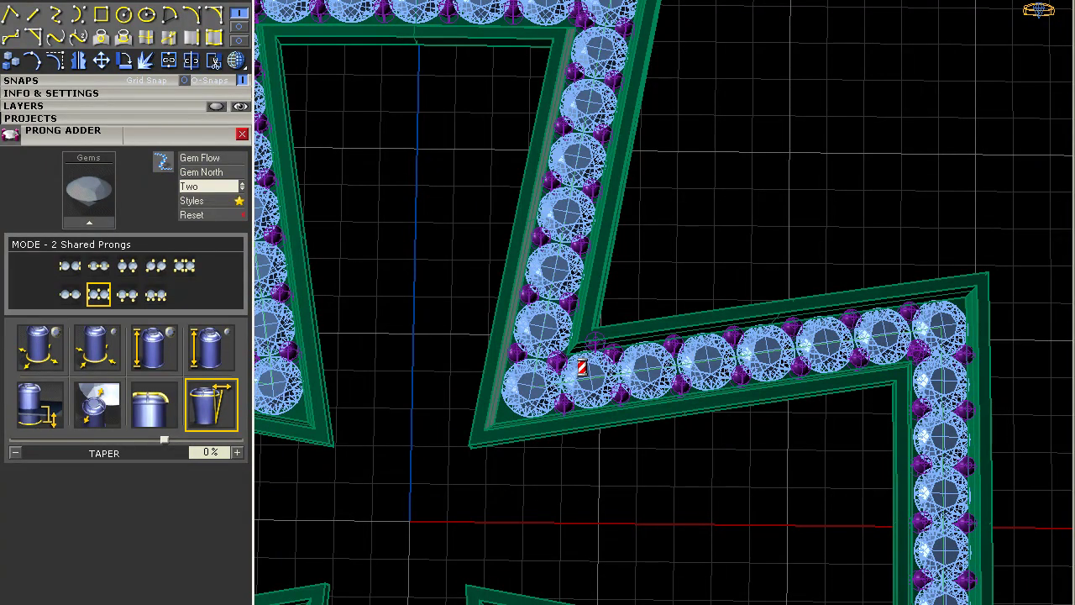
Step: Examine the generated gem row and shared prongs on the cross frame, from the whole outline to an angled close-up
scroll(584, 377, down, 6)
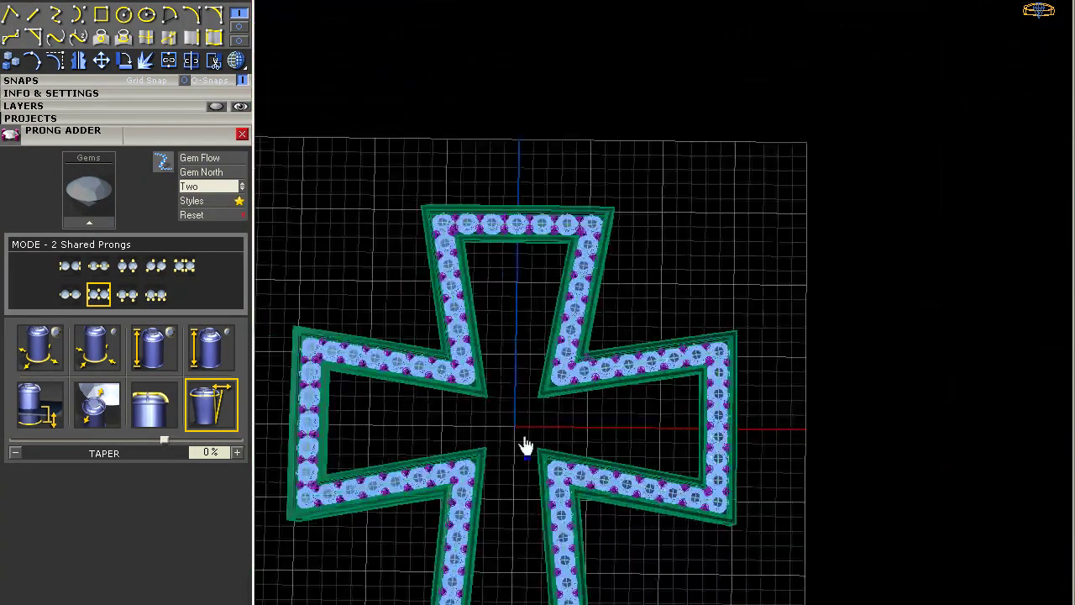
right_drag(526, 408, 555, 360)
right_drag(551, 444, 592, 410)
scroll(484, 407, up, 10)
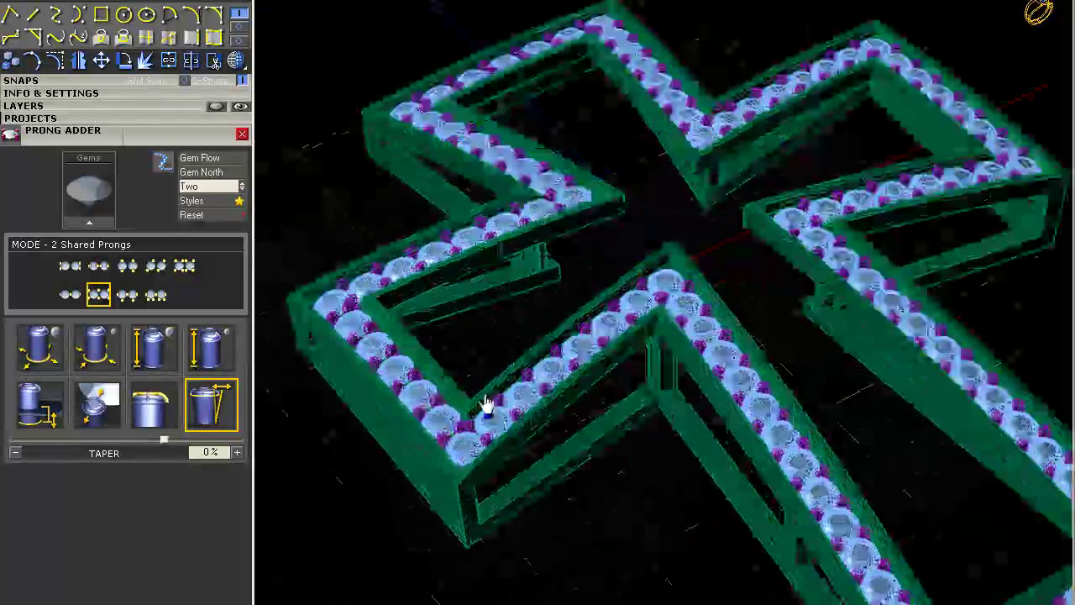
scroll(516, 411, up, 5)
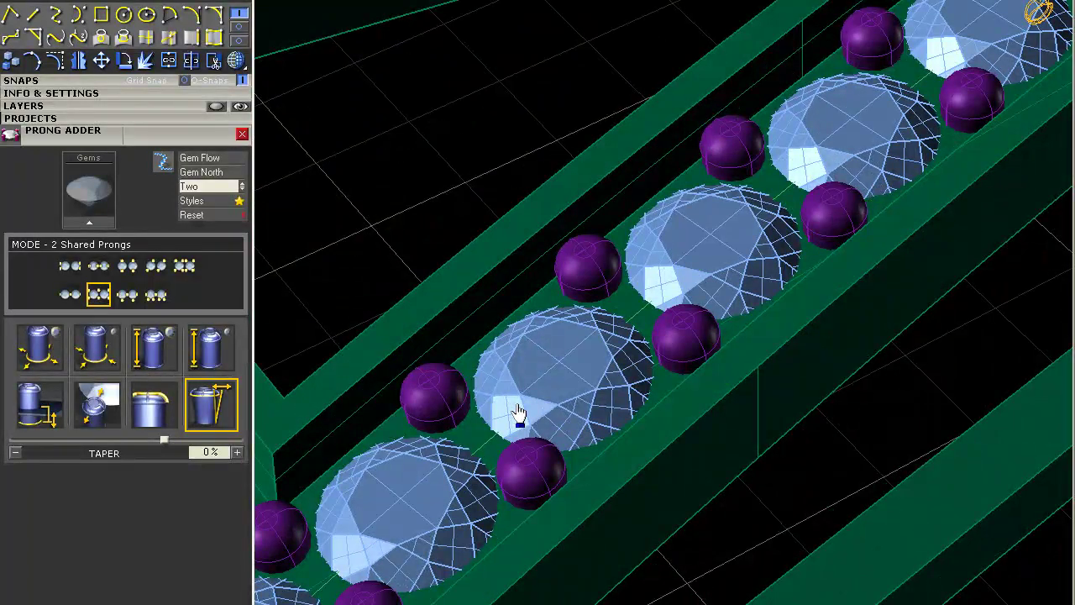
scroll(518, 413, up, 3)
Step: Select the group of gems along the cross frame and clear the selection again
click(516, 411)
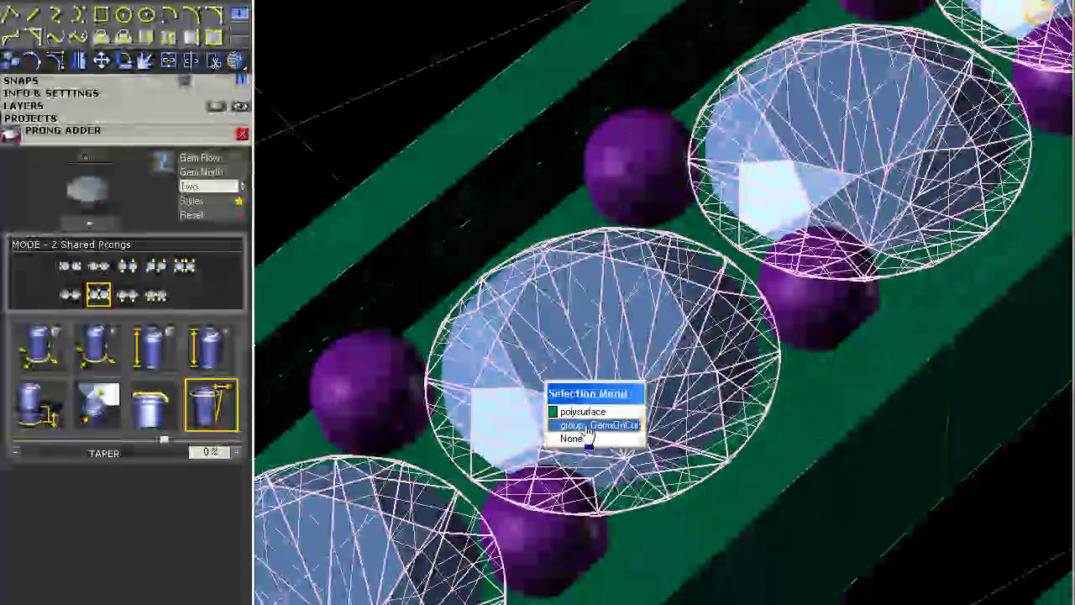
click(589, 426)
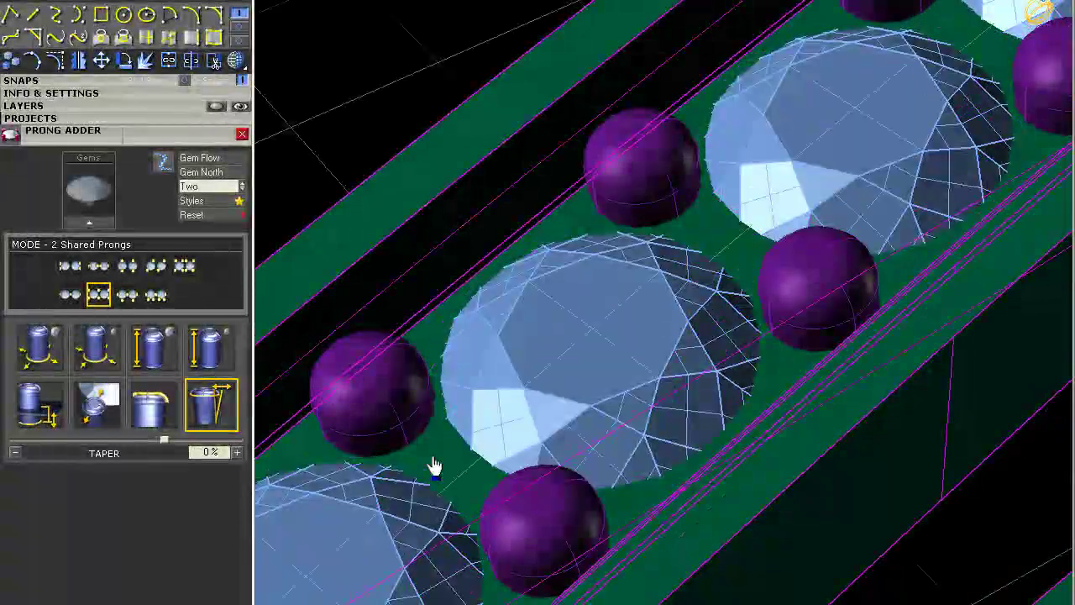
scroll(487, 408, down, 12)
click(708, 372)
scroll(712, 199, up, 3)
scroll(712, 195, up, 3)
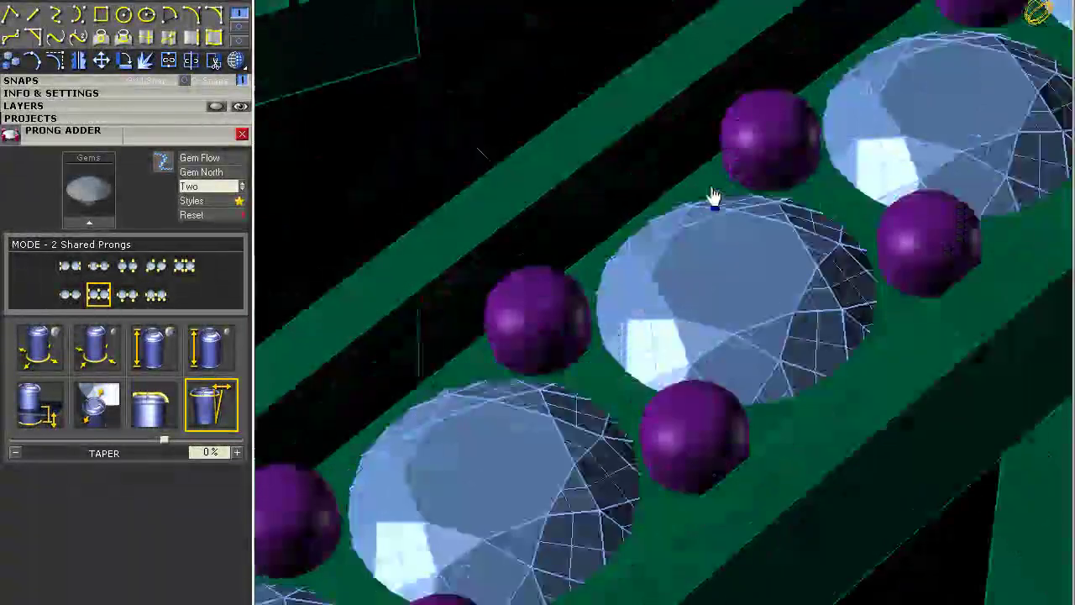
click(697, 249)
click(741, 304)
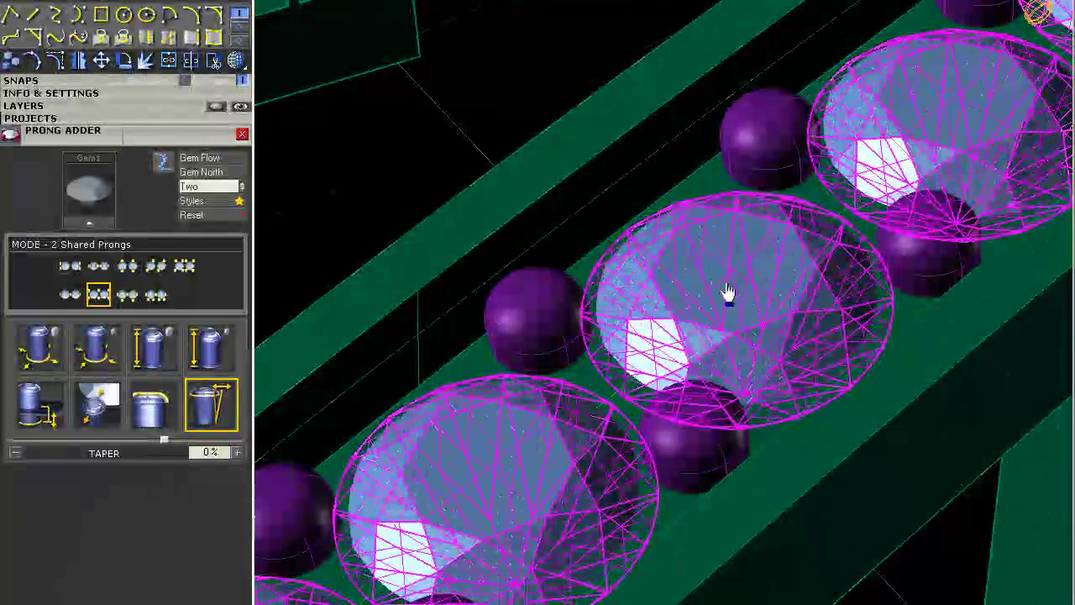
scroll(736, 296, down, 10)
click(646, 174)
Step: Inspect how the gems and prongs sit in the frame's channel, along the straight arms and around the corners
right_drag(645, 173, 634, 127)
scroll(608, 187, up, 8)
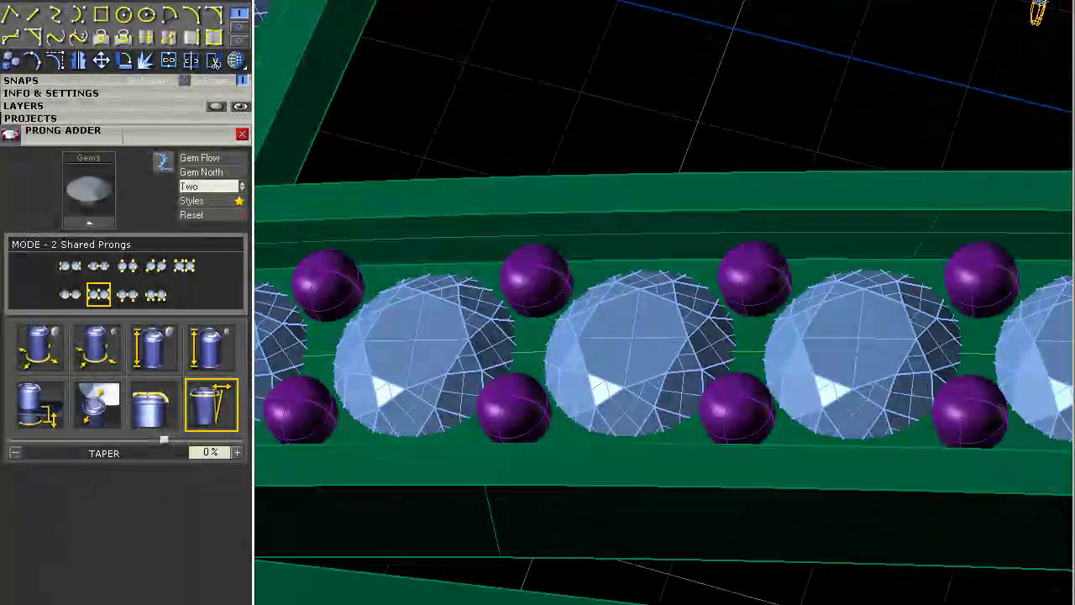
scroll(751, 294, down, 10)
scroll(548, 198, up, 10)
scroll(543, 199, down, 4)
scroll(542, 200, down, 6)
scroll(631, 36, up, 9)
scroll(554, 182, down, 10)
scroll(660, 62, up, 12)
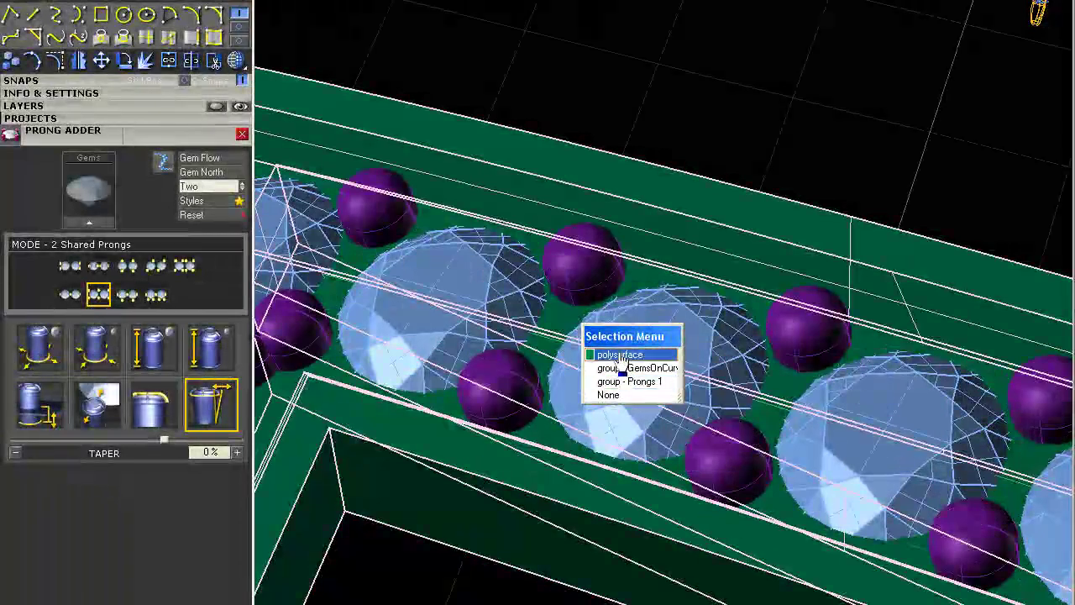
scroll(631, 120, down, 8)
scroll(439, 120, up, 9)
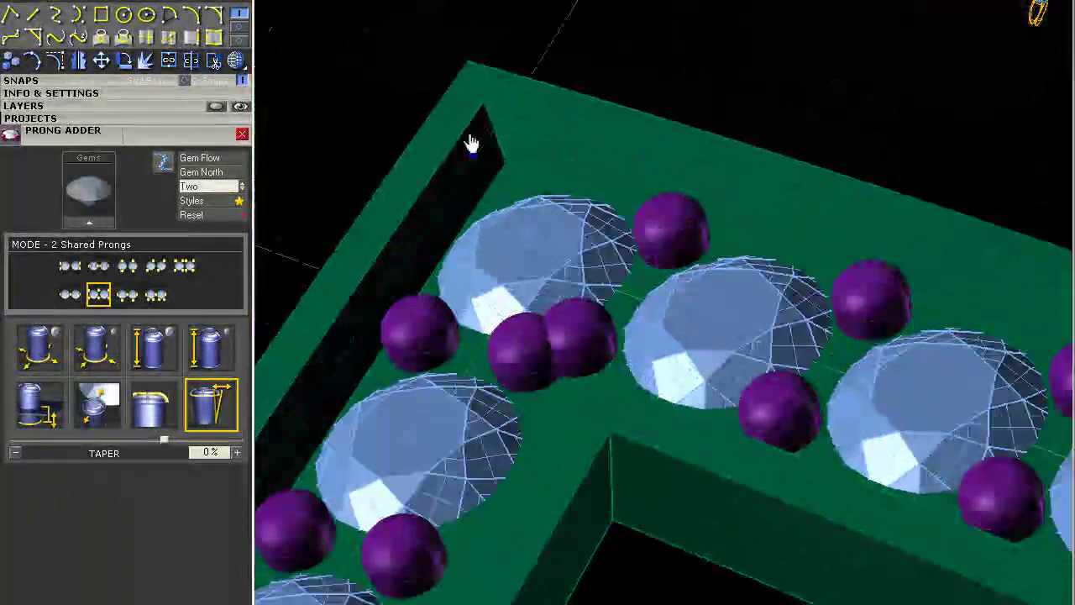
click(802, 28)
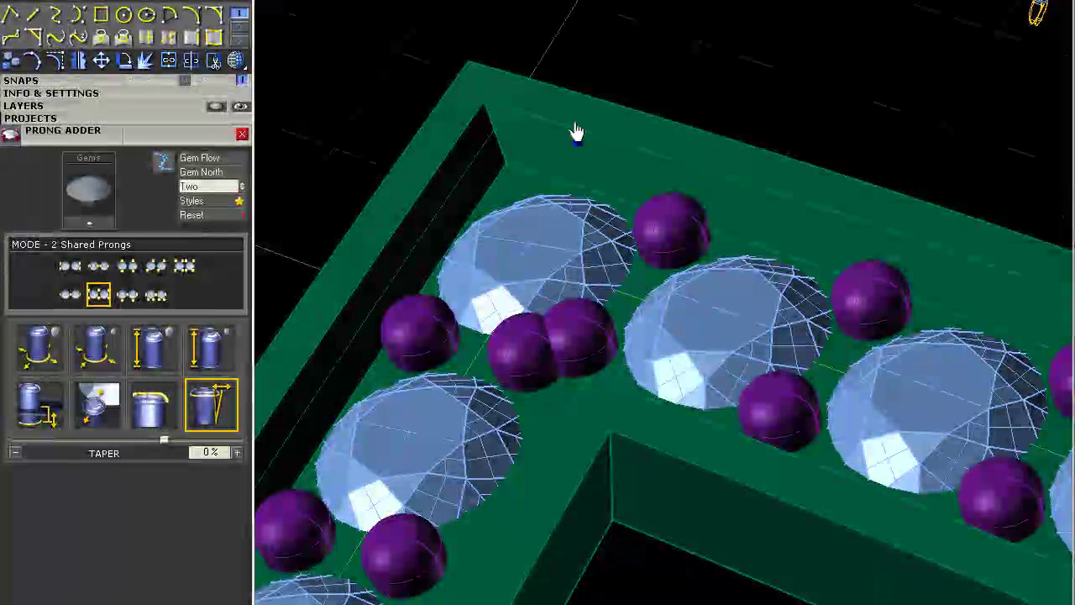
scroll(785, 252, down, 5)
scroll(732, 252, up, 10)
scroll(795, 225, down, 12)
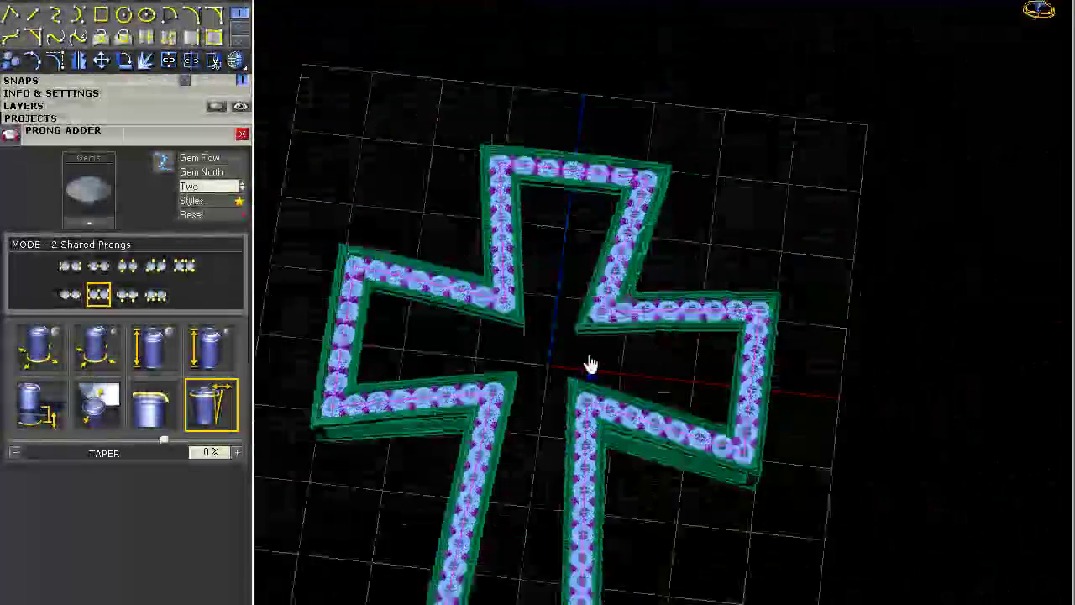